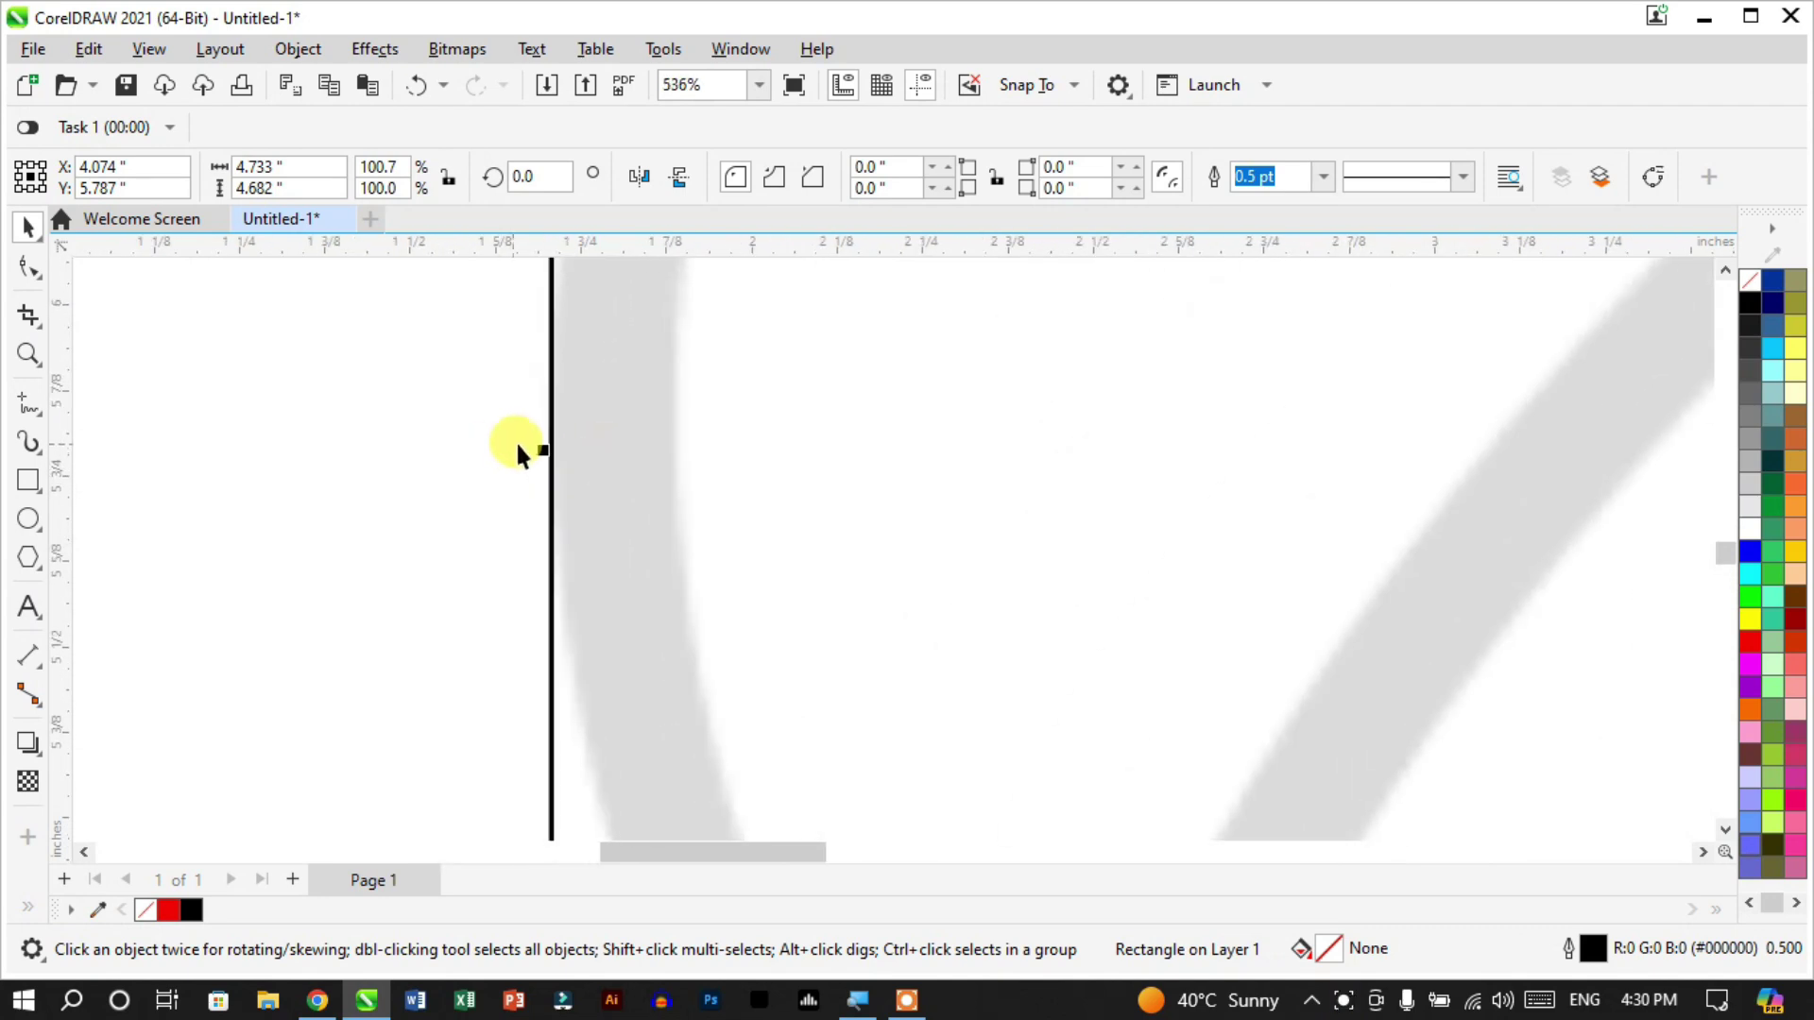
Fit the rectangle's left and top edges to the outer edge of the sketch's ring, making it about 4.73 by 4.77 inches
left_click_drag(480, 457, 542, 470)
scroll(554, 609, "down", 4)
scroll(787, 679, "down", 1)
scroll(874, 453, "up", 2)
scroll(839, 786, "up", 2)
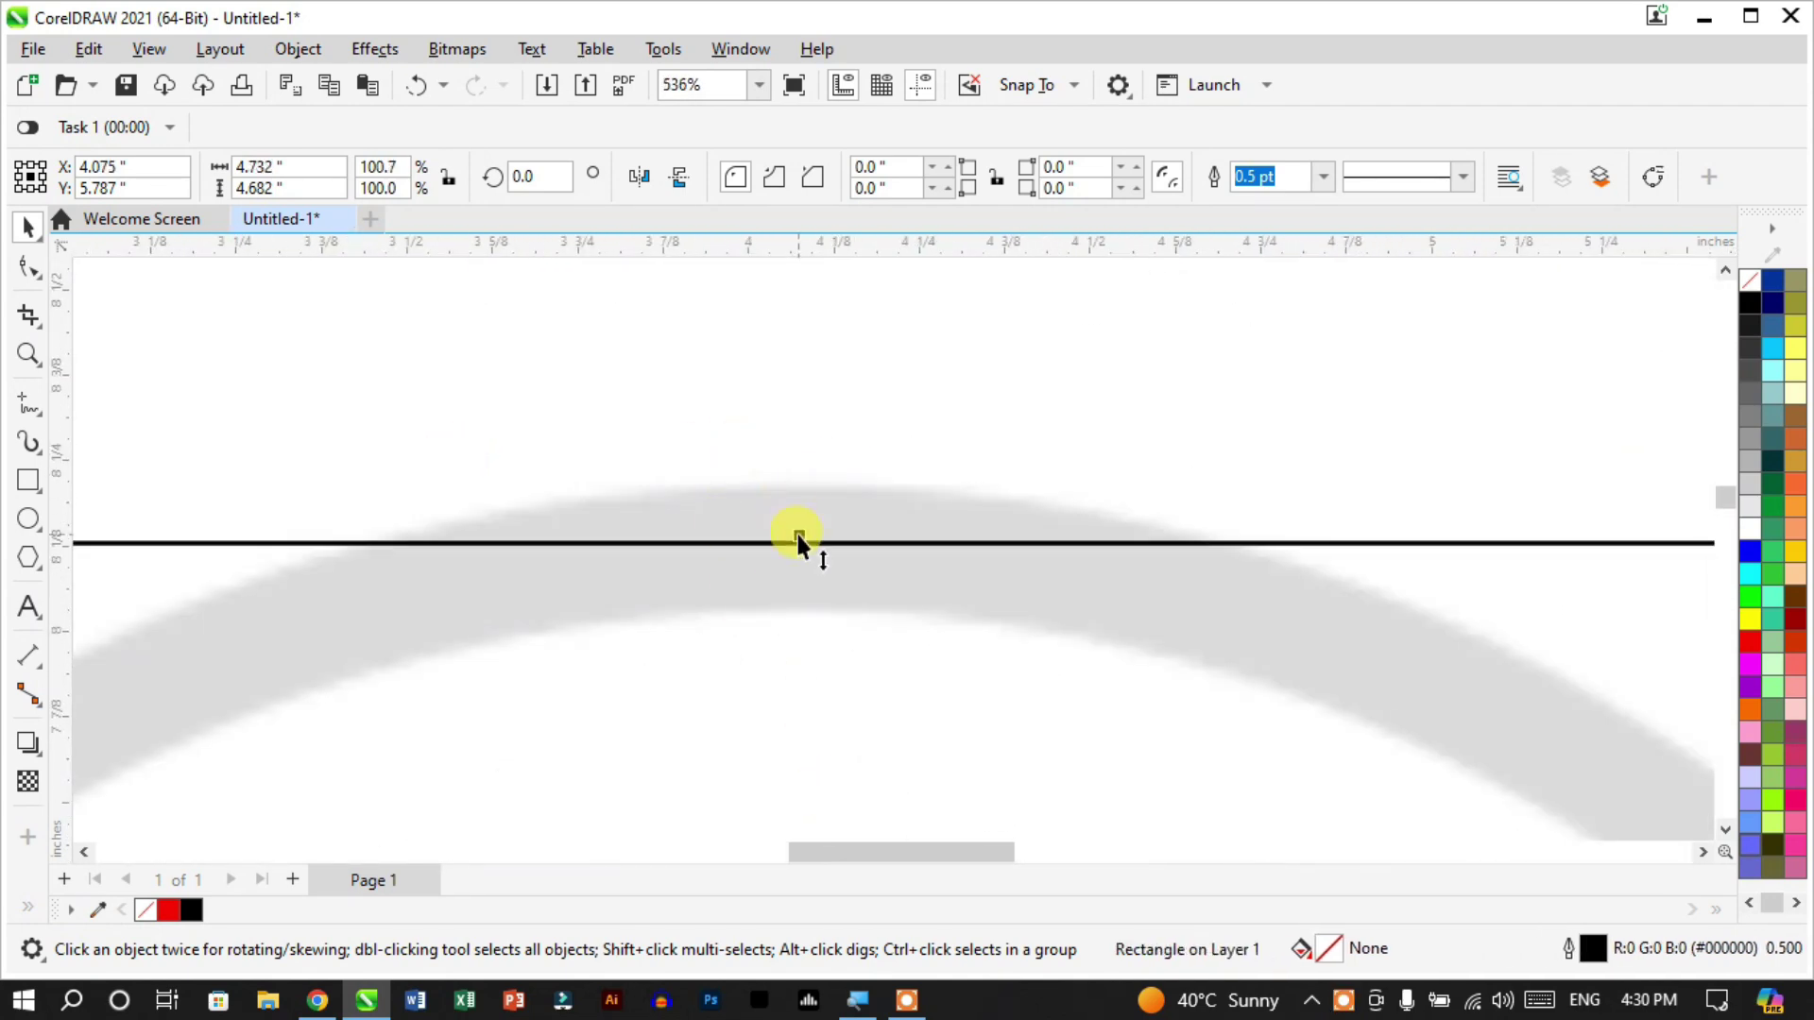
left_click_drag(796, 544, 807, 478)
scroll(971, 270, "down", 2)
scroll(958, 543, "down", 1)
scroll(948, 643, "up", 1)
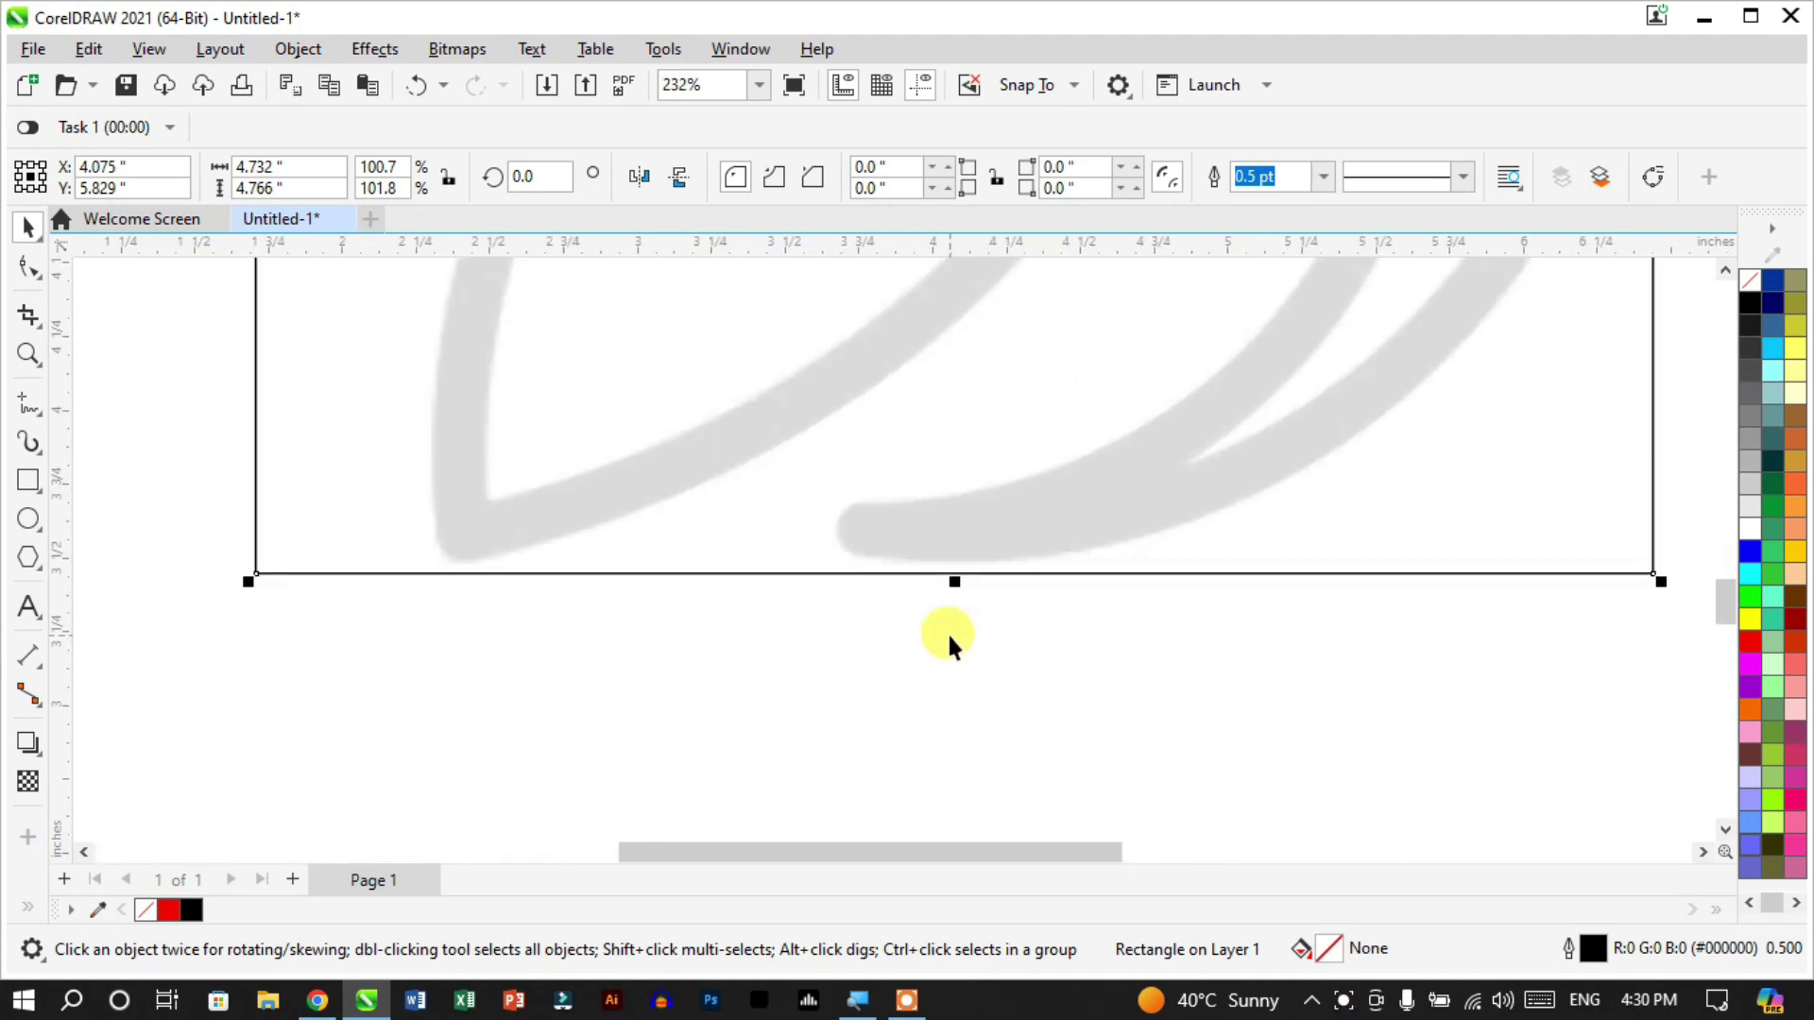
Raise the rectangle's bottom edge to the lowest point of the sketch's ring, making the rectangle about 4.73 inches high
left_click_drag(954, 582, 907, 572)
scroll(988, 566, "up", 2)
scroll(910, 661, "down", 3)
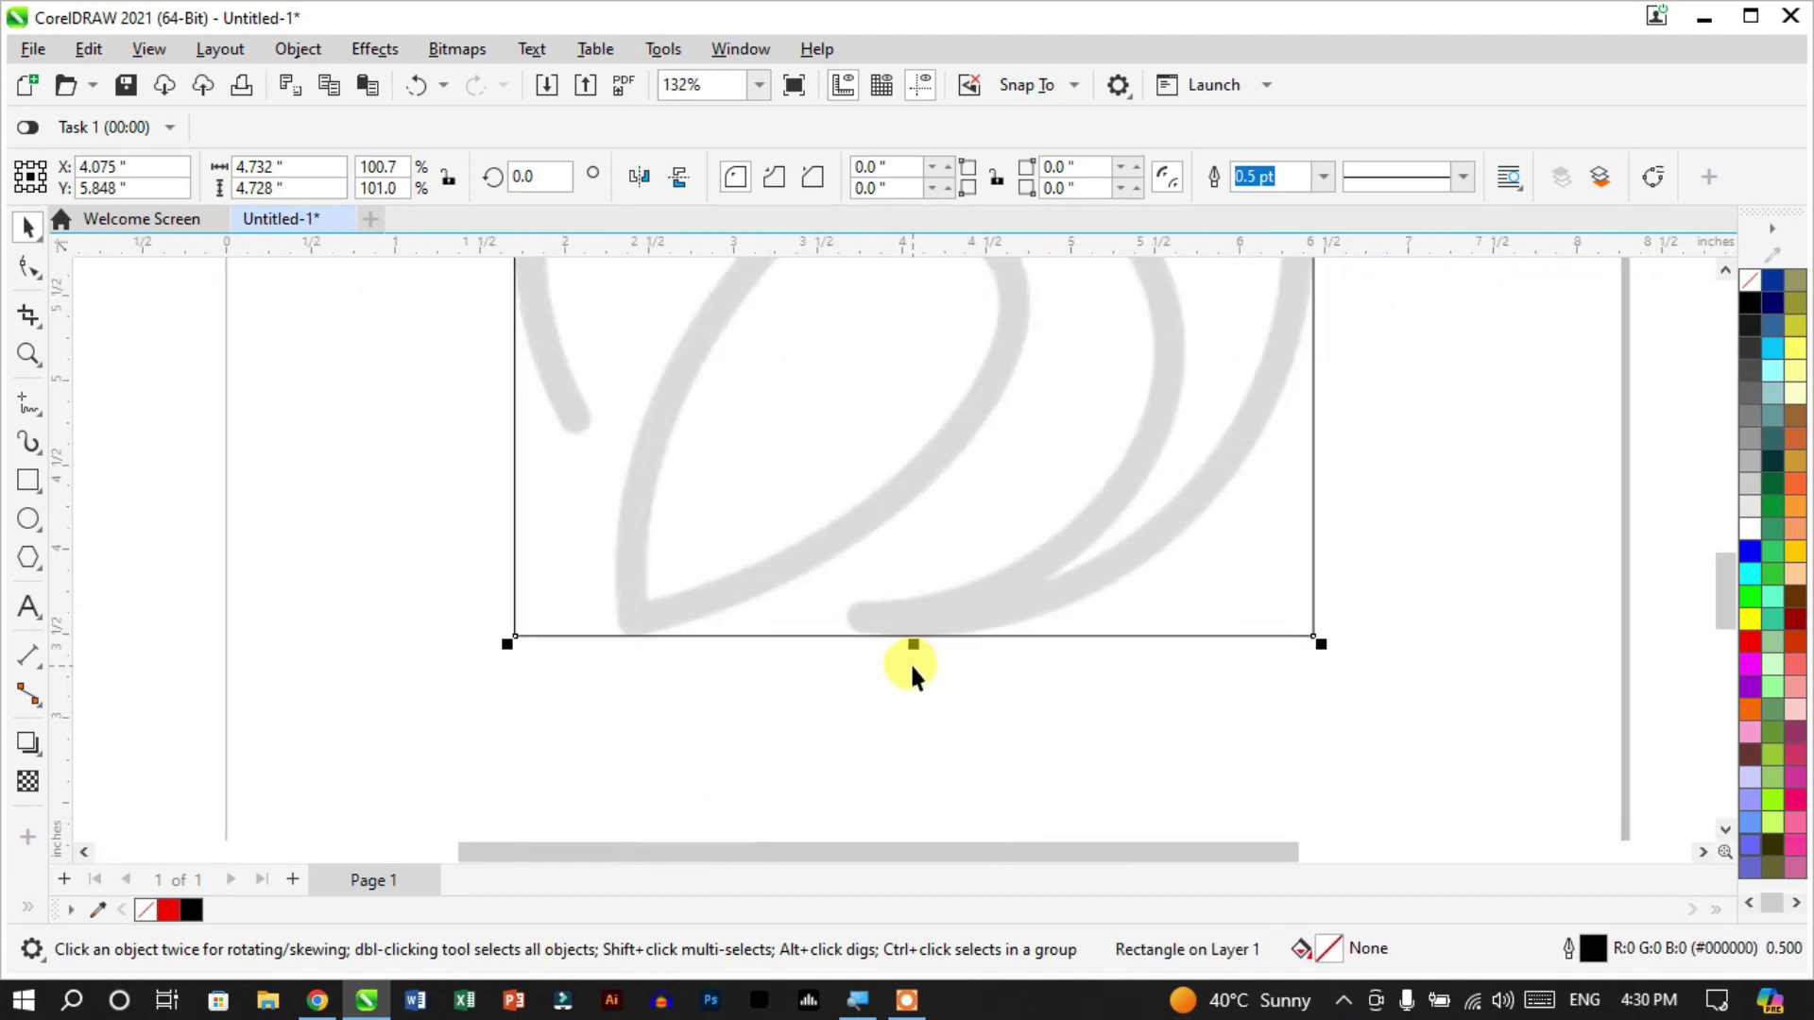
scroll(910, 661, "down", 2)
scroll(922, 648, "up", 4)
scroll(882, 721, "down", 2)
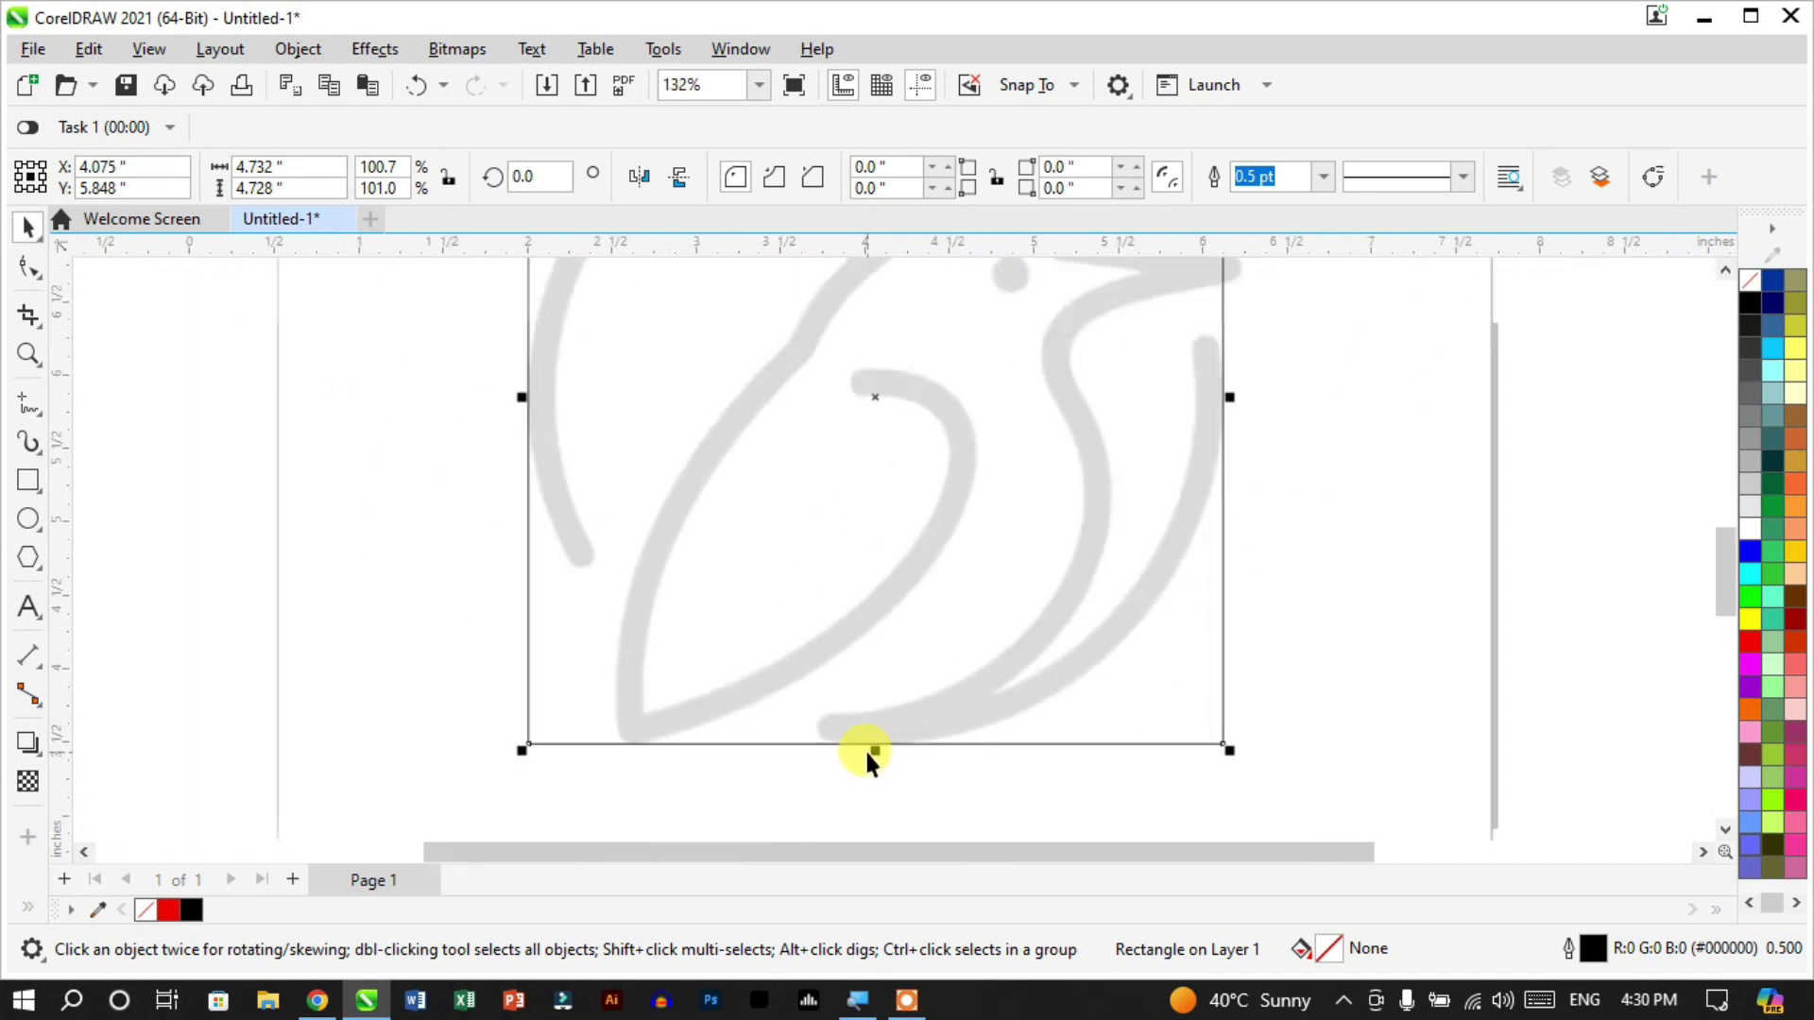
scroll(866, 751, "down", 3)
scroll(882, 276, "up", 7)
scroll(882, 276, "down", 4)
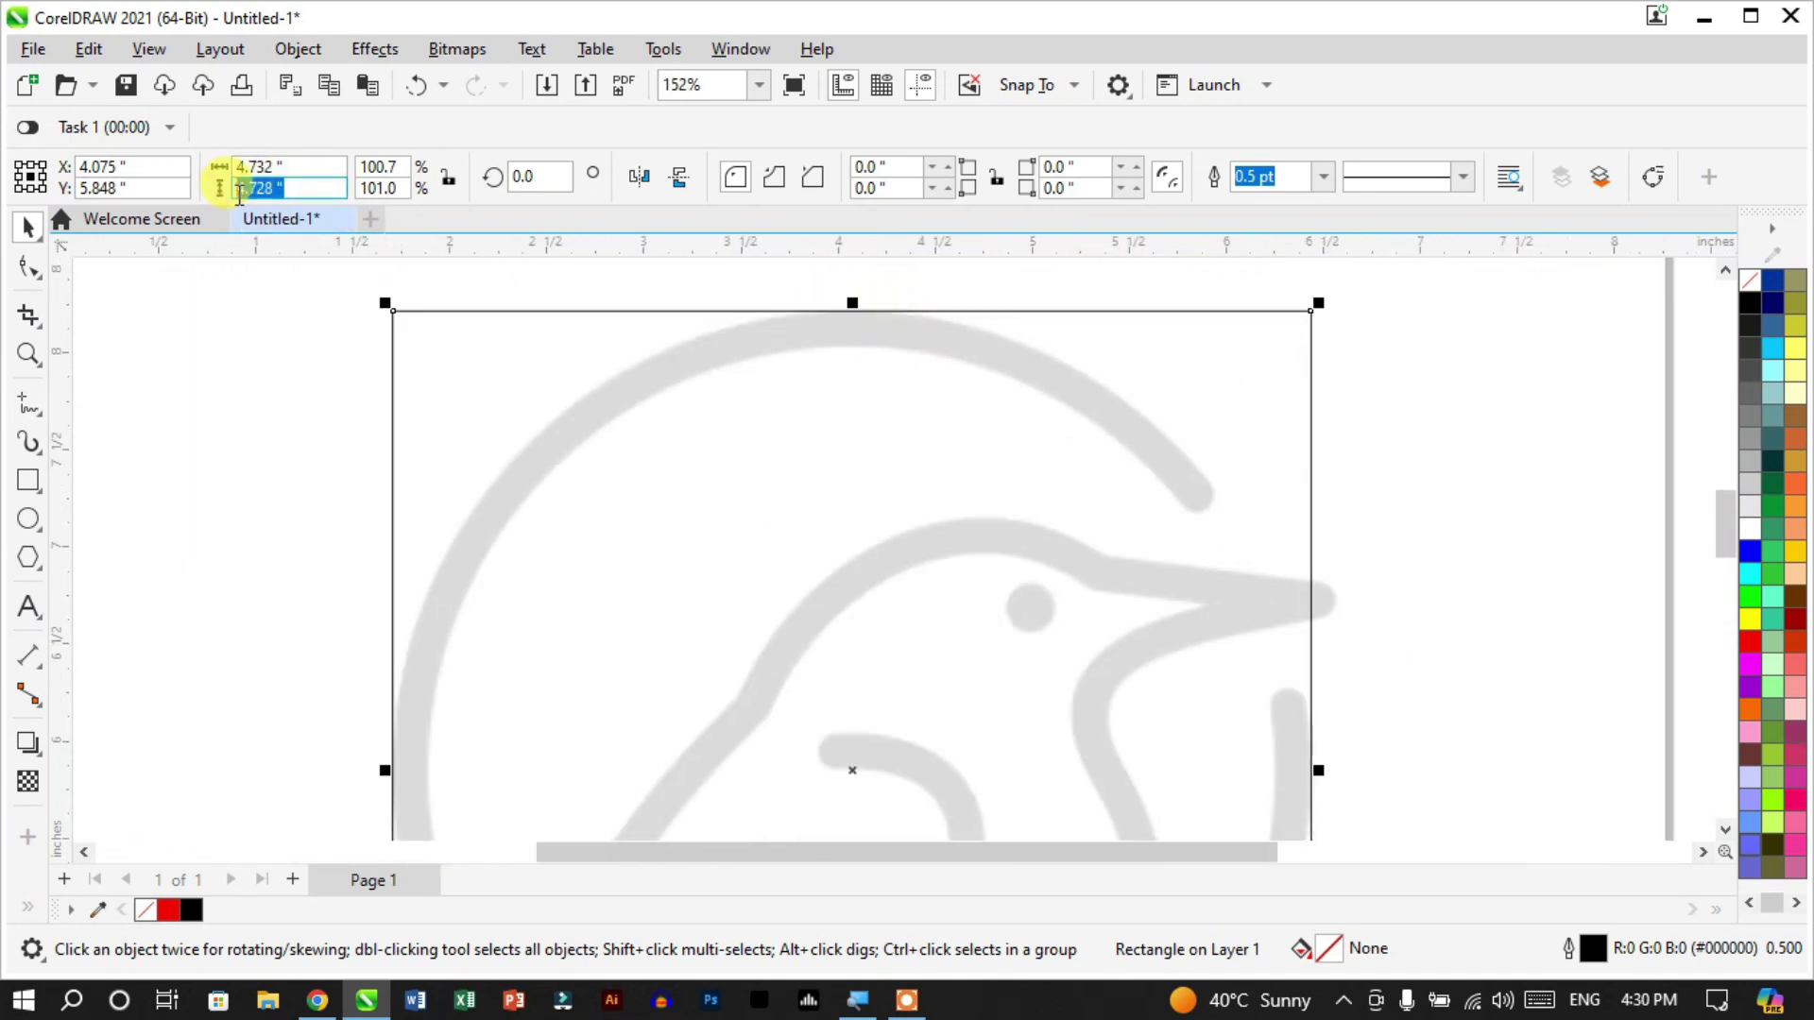
Set the rectangle's width to 4.728 inches so that it is square, and deselect it
left_click(259, 170)
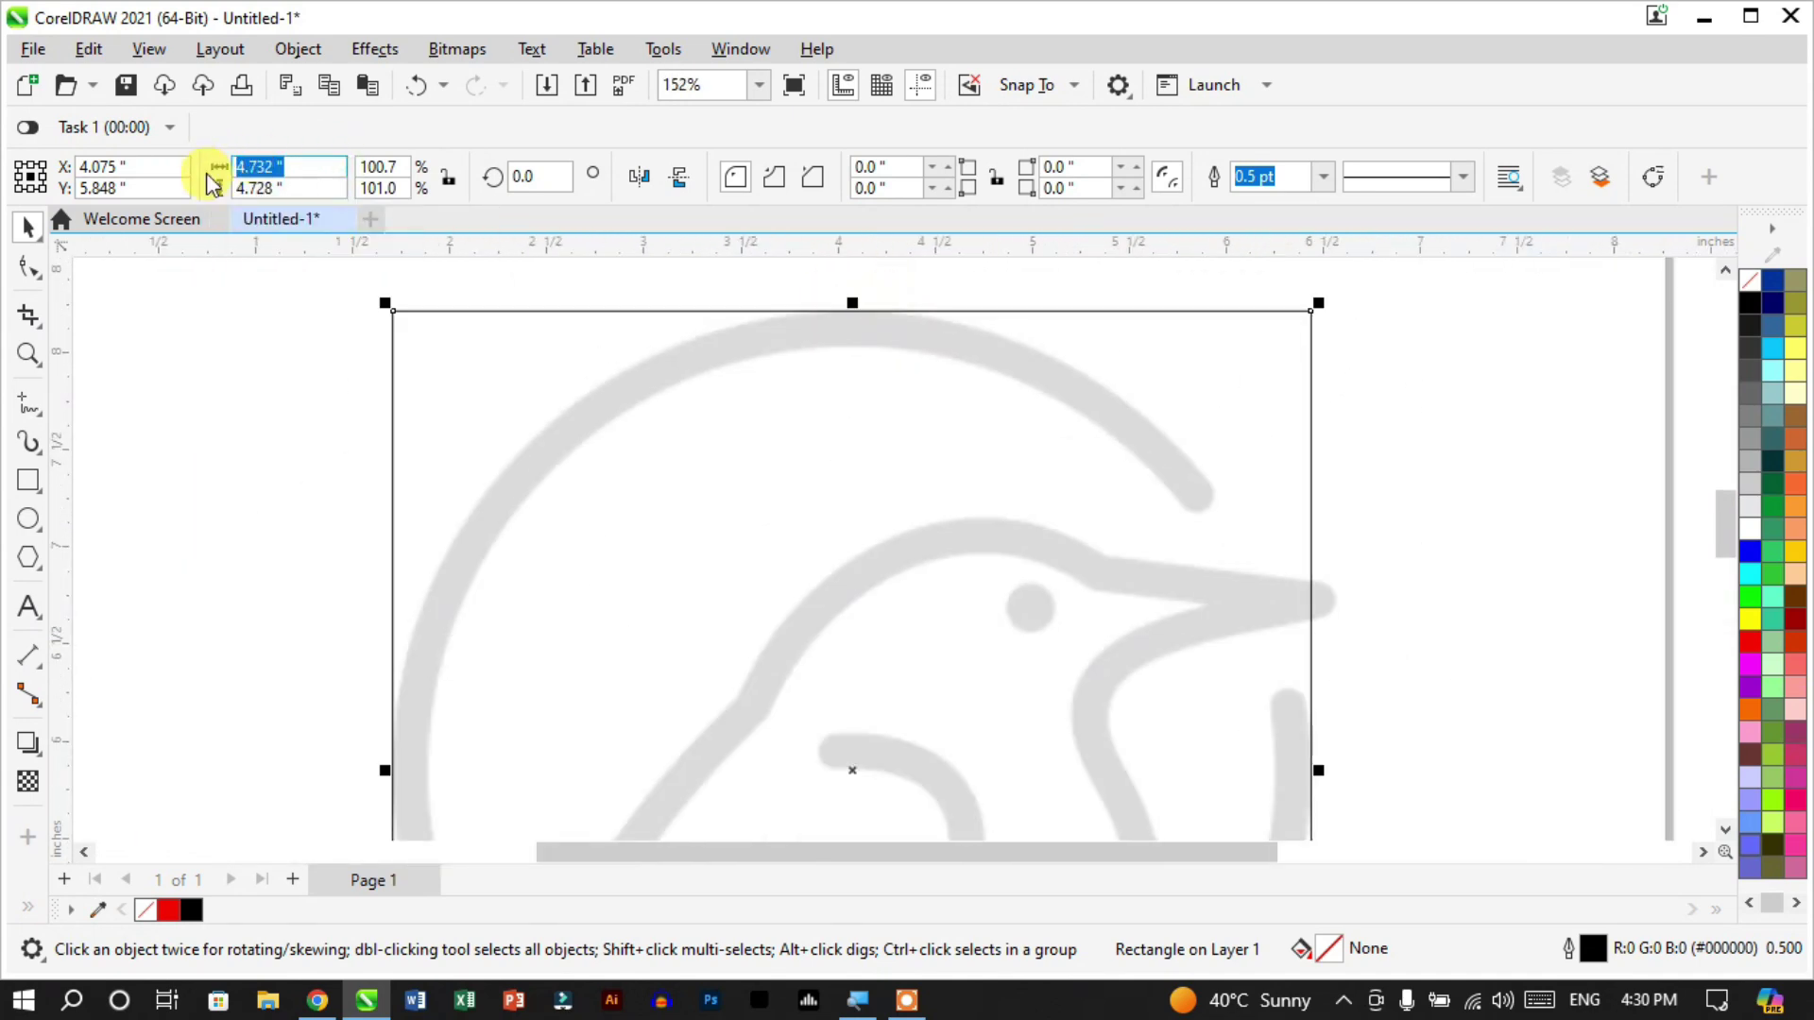
scroll(1146, 551, "down", 4)
left_click(1148, 550)
scroll(992, 555, "up", 4)
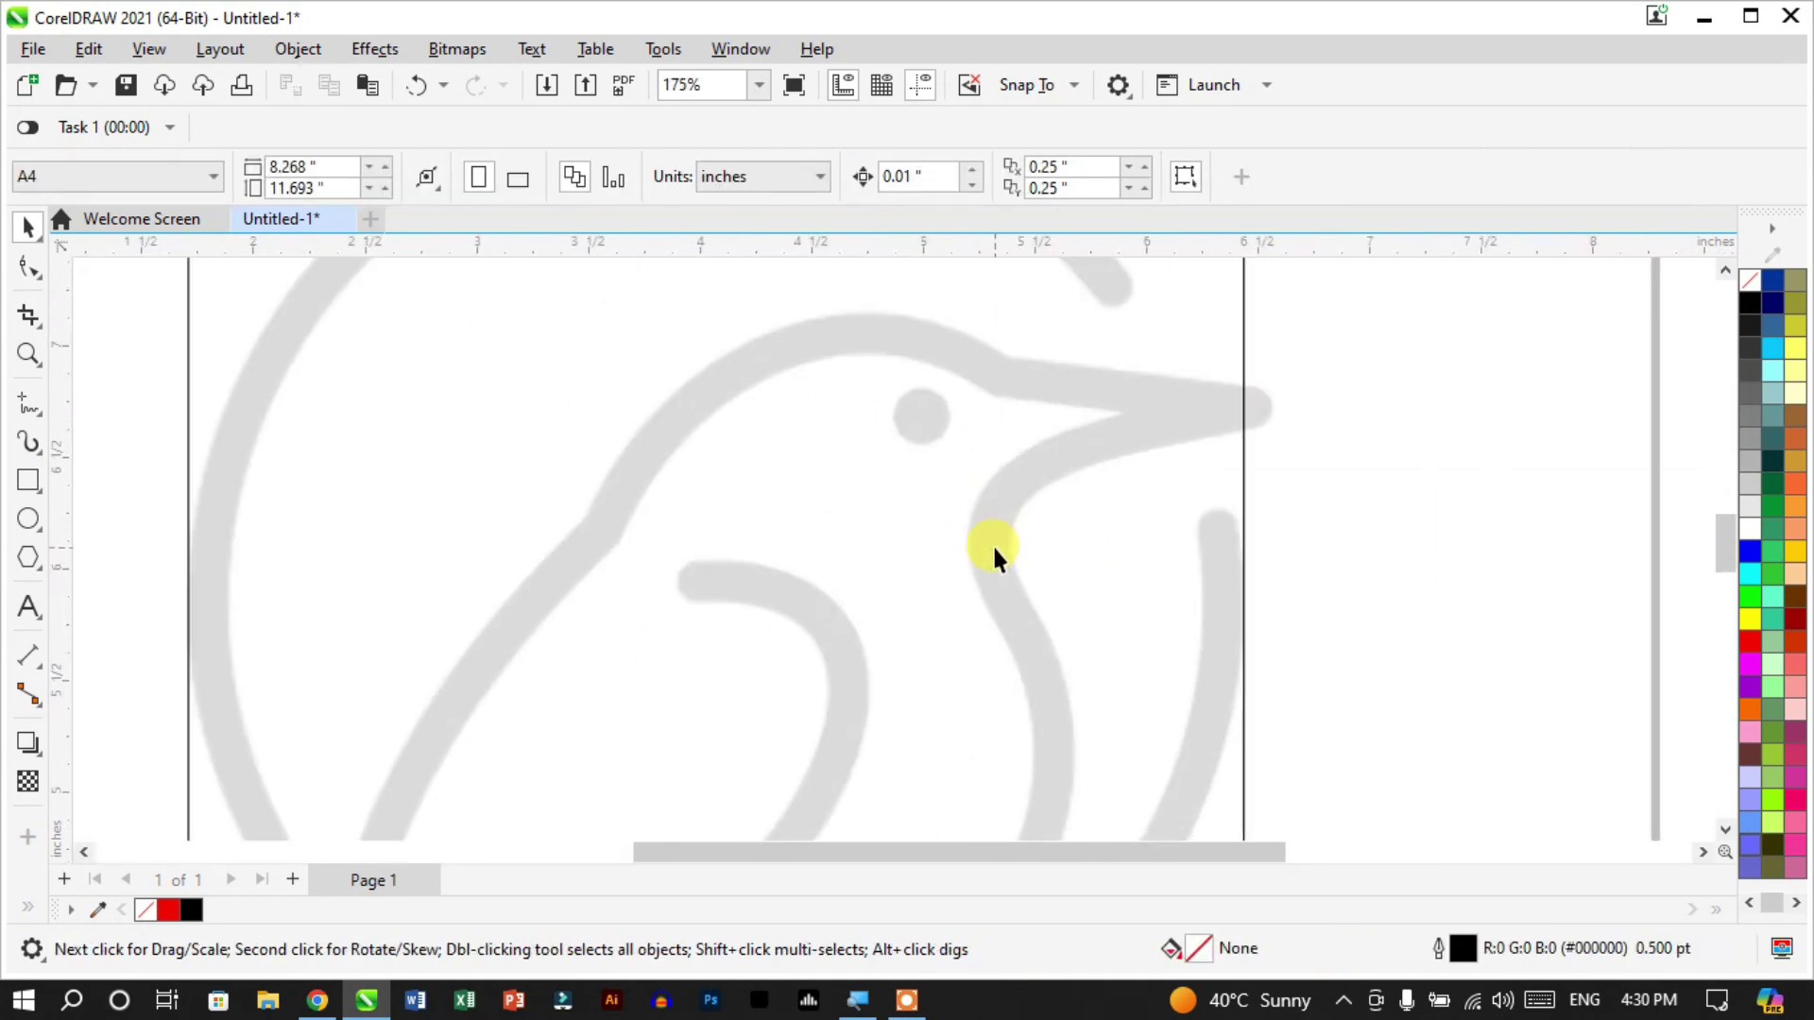
scroll(1143, 572, "down", 3)
scroll(926, 494, "down", 1)
scroll(1021, 595, "up", 1)
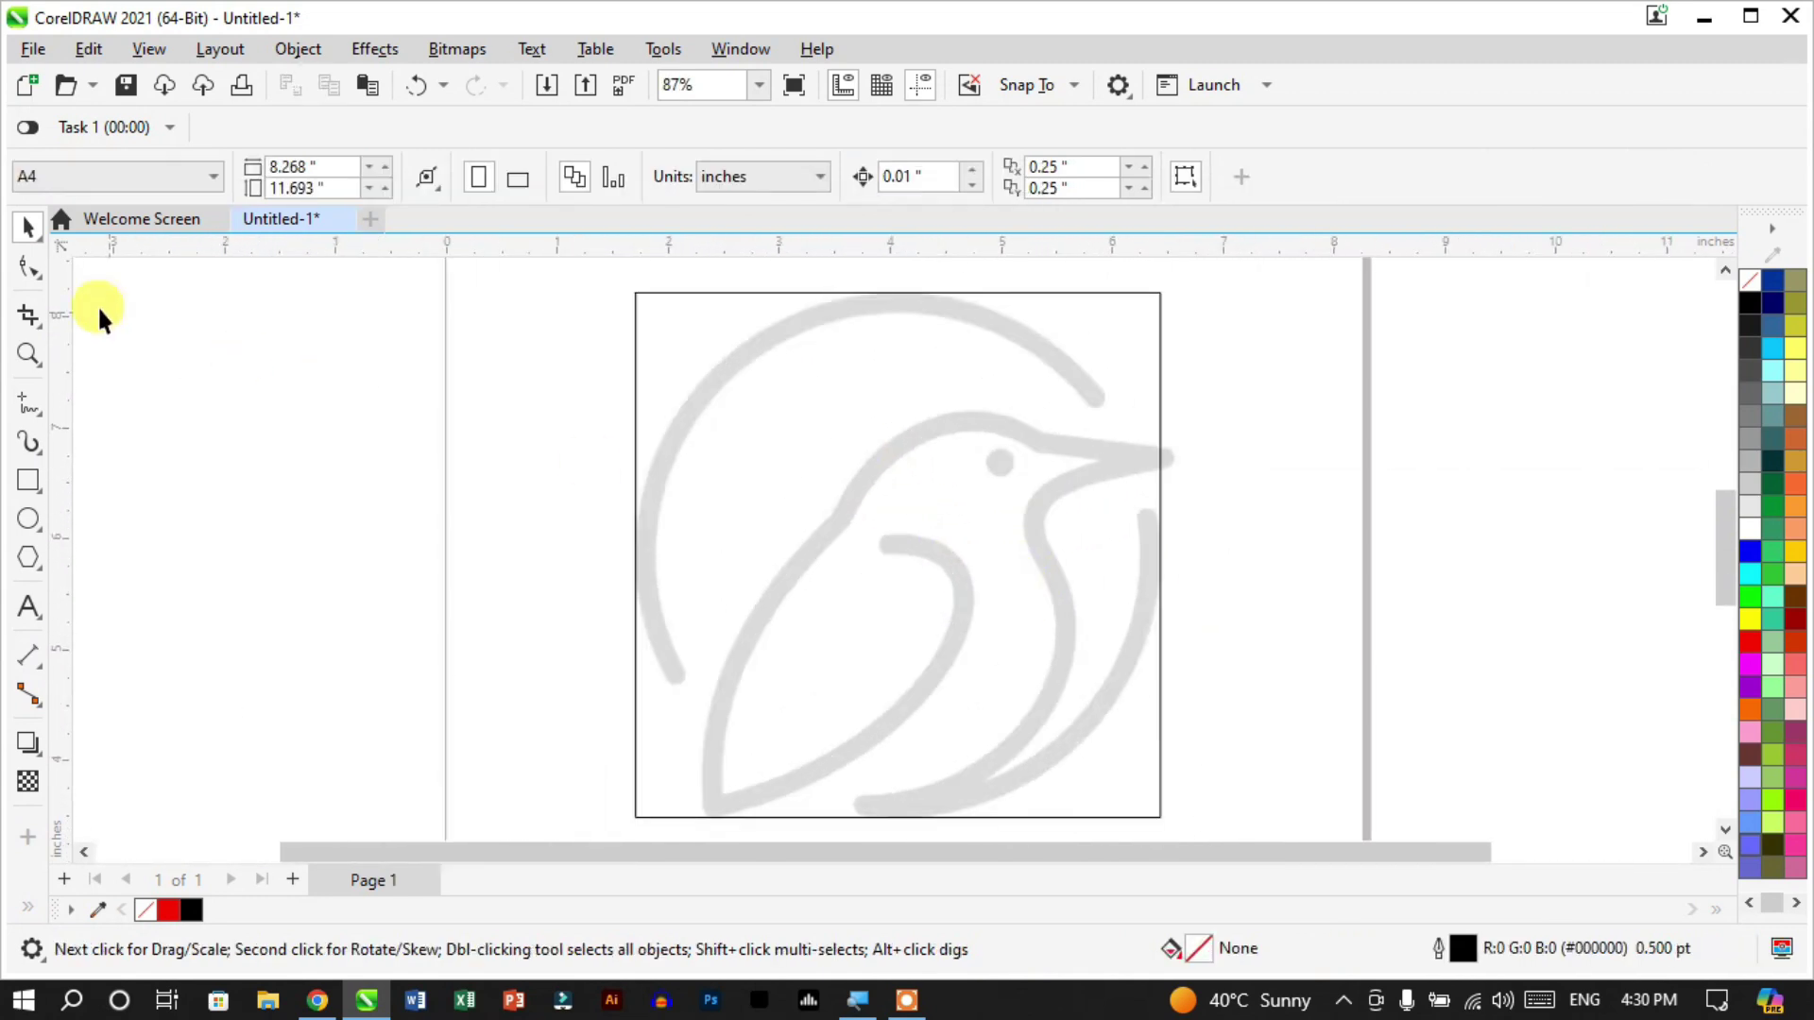
Round the square's corners fully to a 2.364-inch radius, turning it into a circle around the bird sketch
left_click(28, 265)
left_click(640, 337)
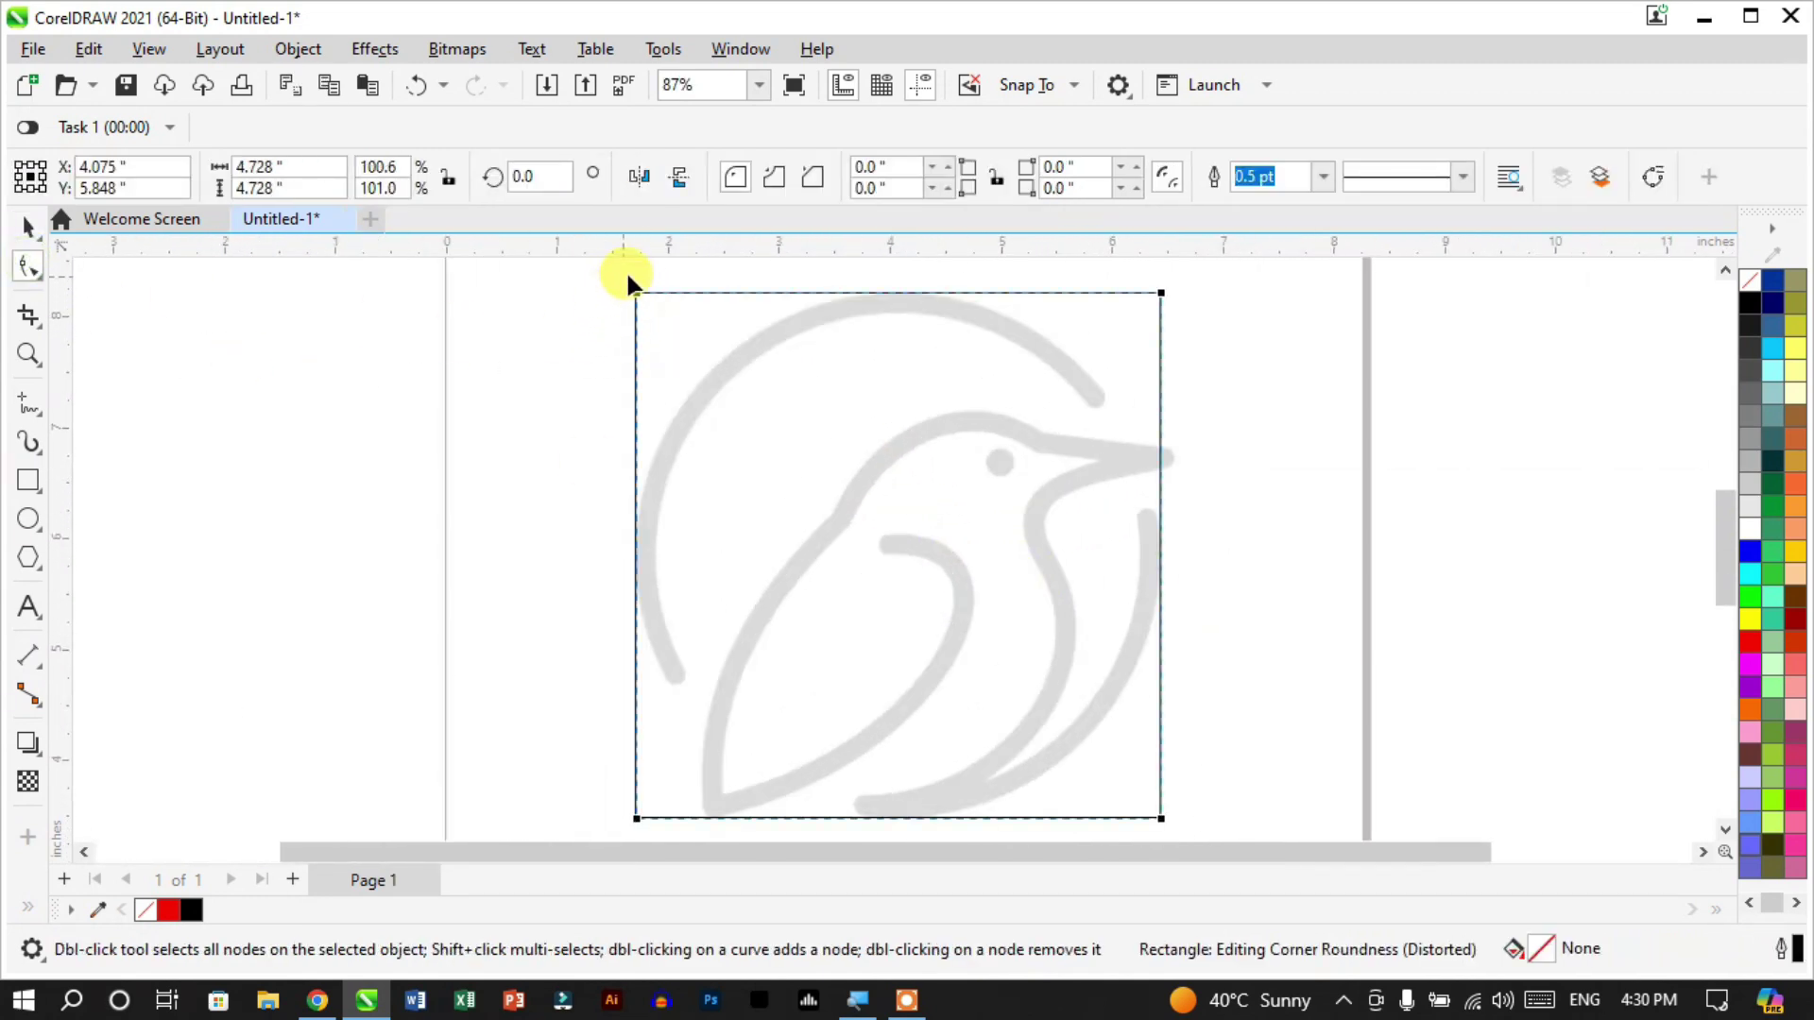
left_click_drag(633, 294, 899, 304)
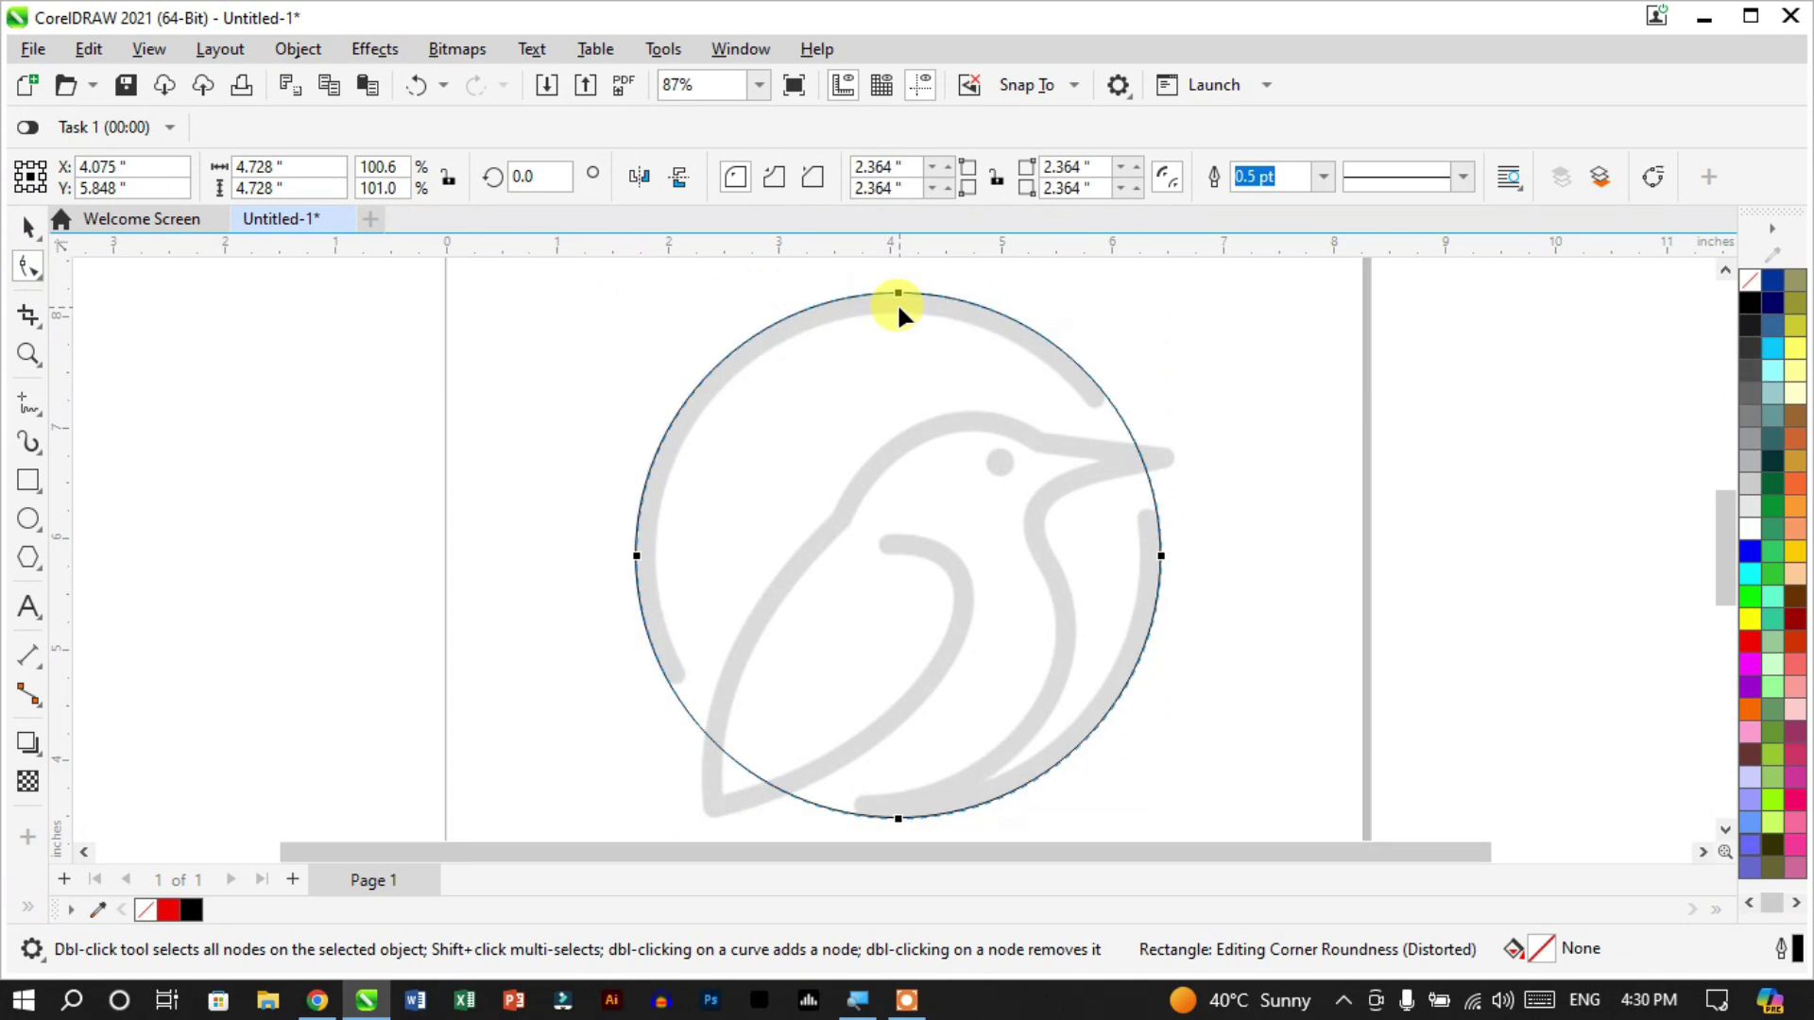
left_click(29, 226)
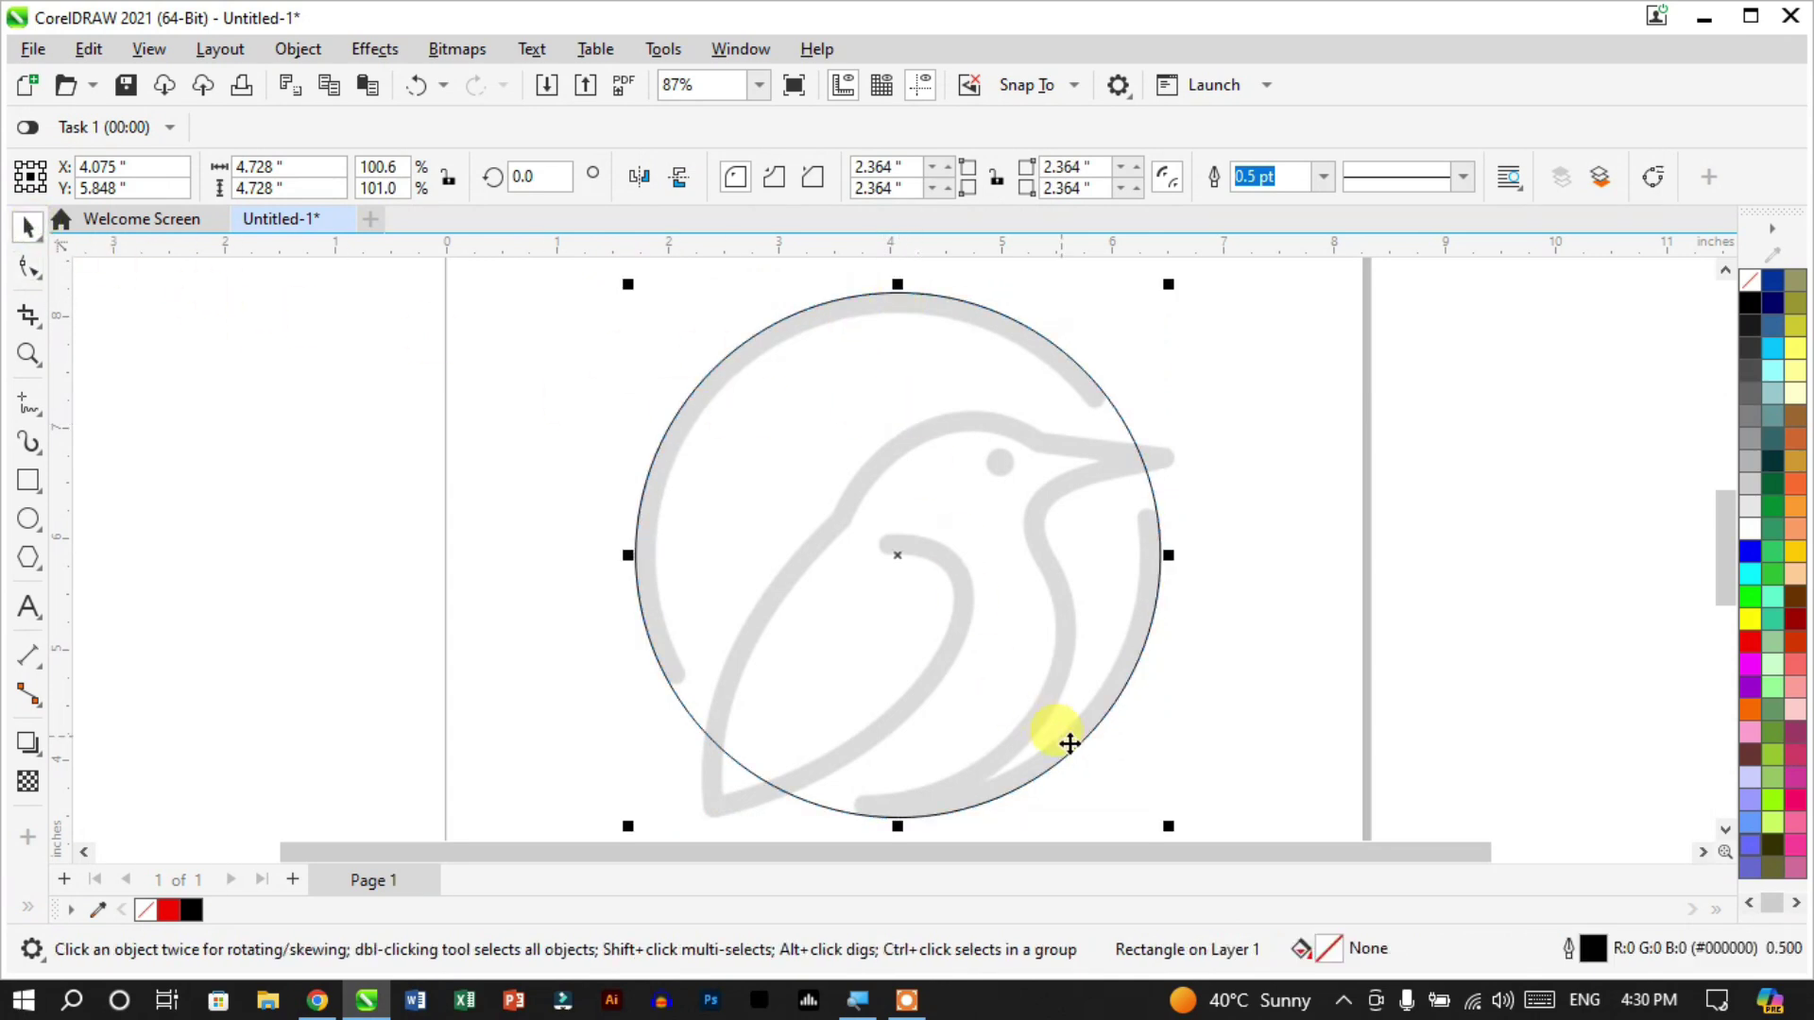
Scale the circle down about its center to about 4.56 inches so it runs along the middle of the grey ring stroke
scroll(1068, 743, "up", 4)
scroll(1157, 472, "up", 1)
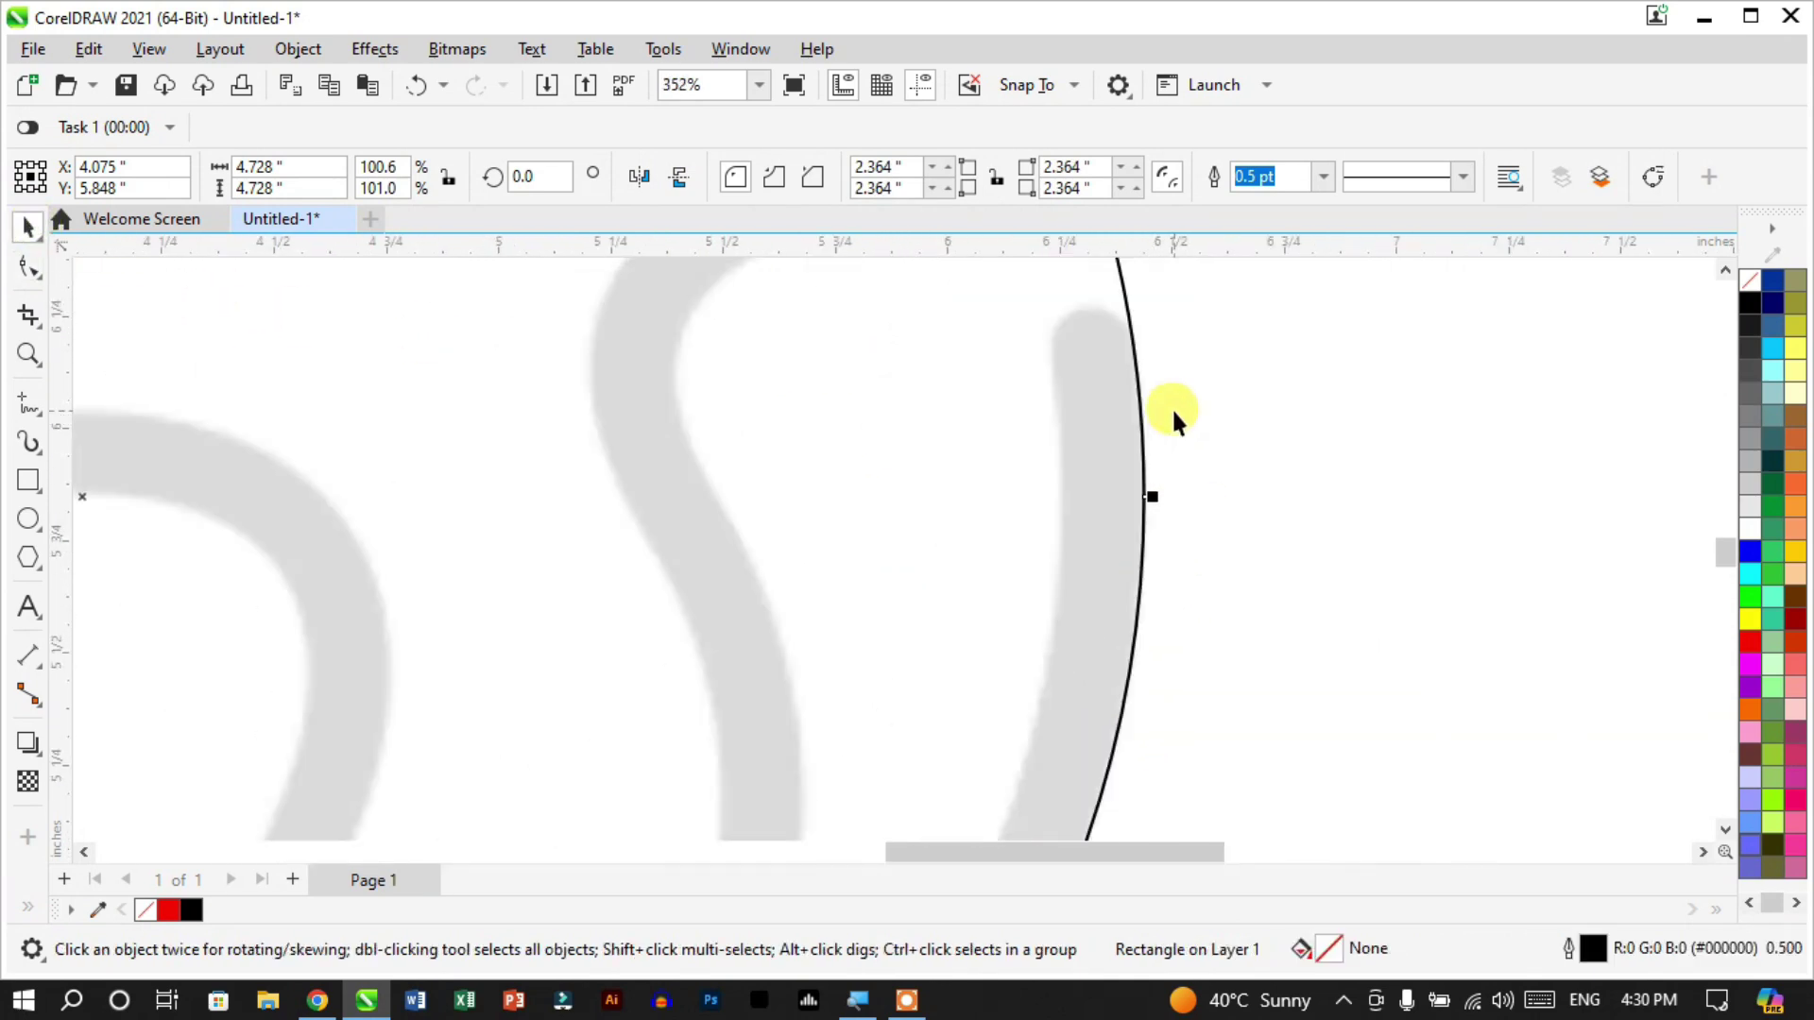
scroll(1125, 513, "down", 3)
scroll(1133, 704, "up", 3)
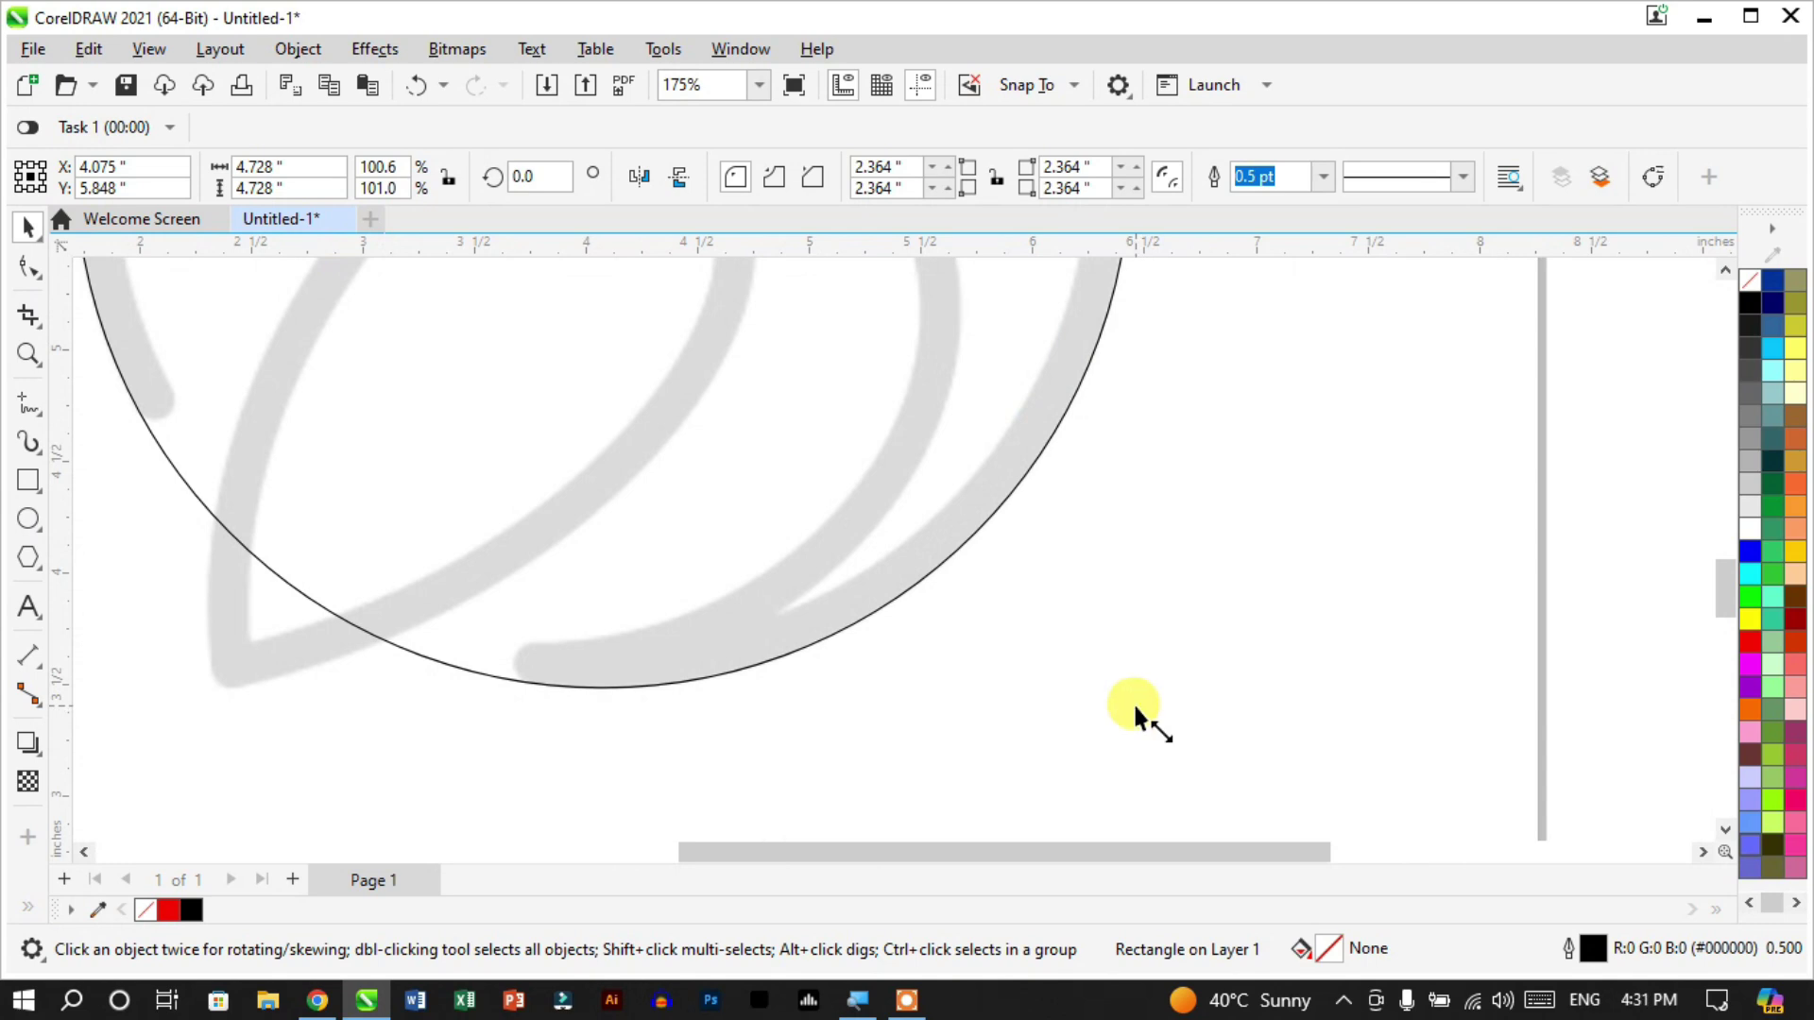
left_click_drag(1136, 707, 1115, 705)
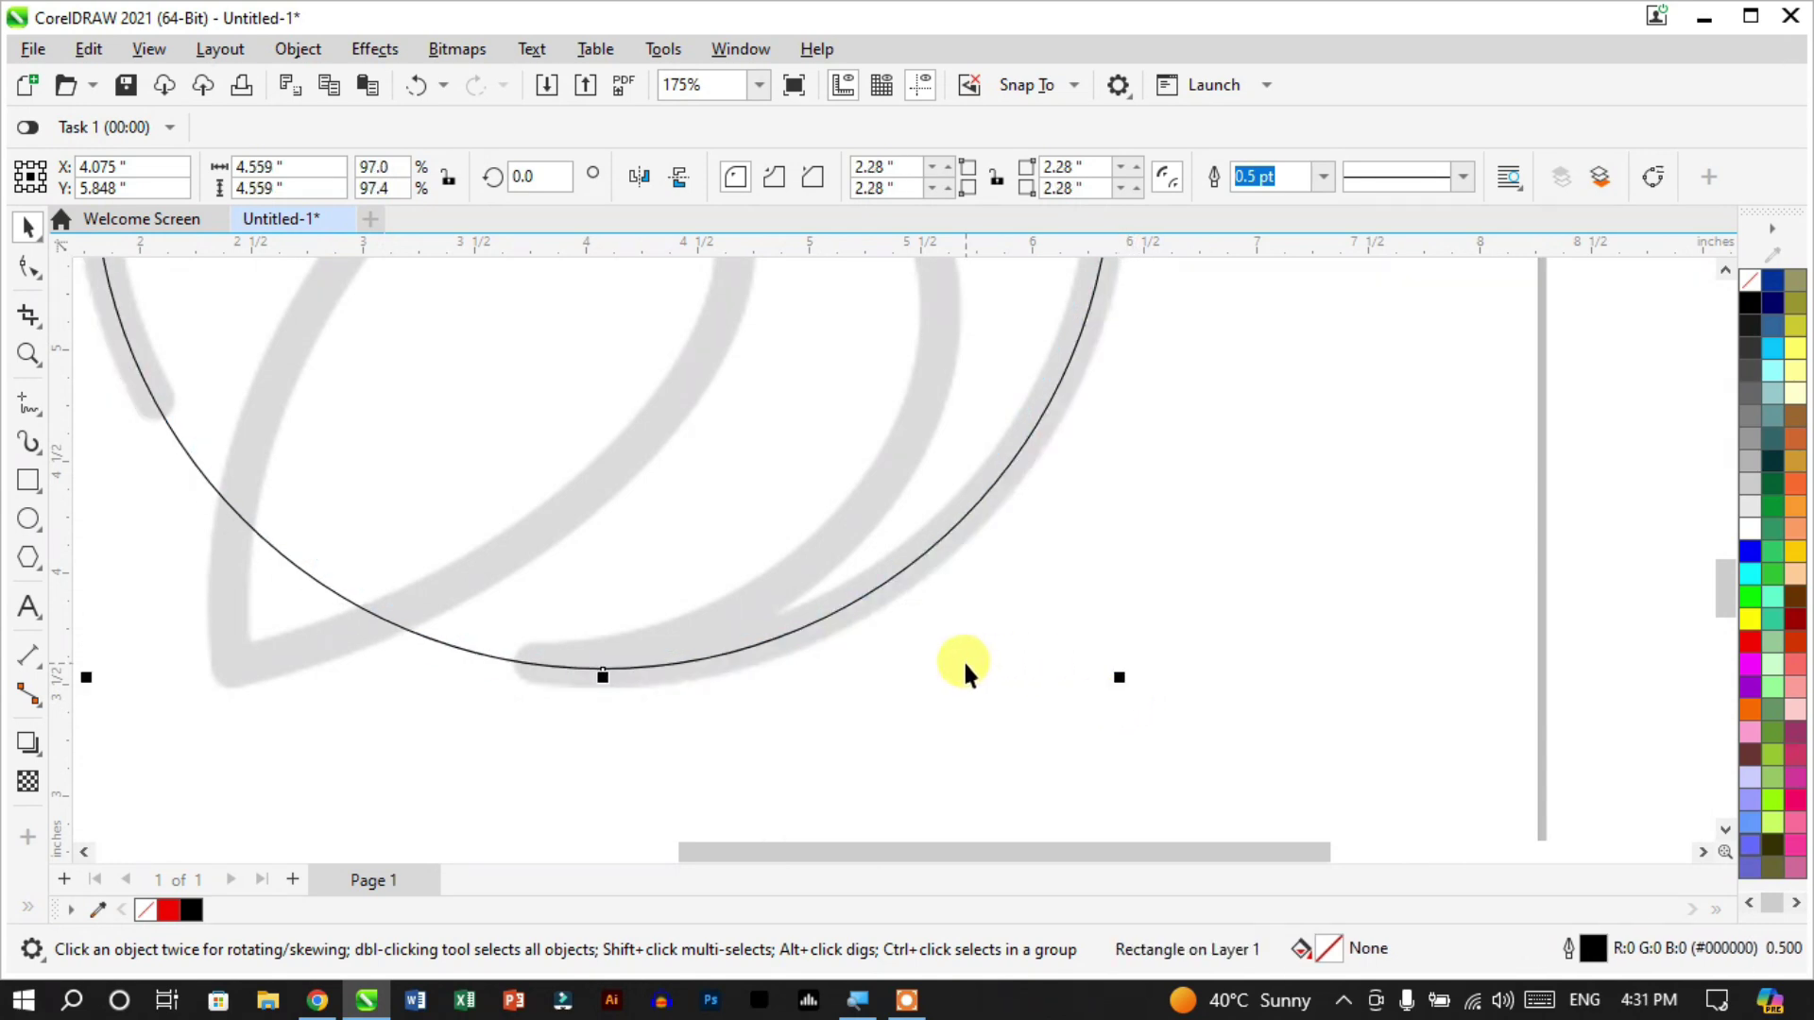
scroll(1001, 647, "up", 1)
scroll(1124, 675, "down", 3)
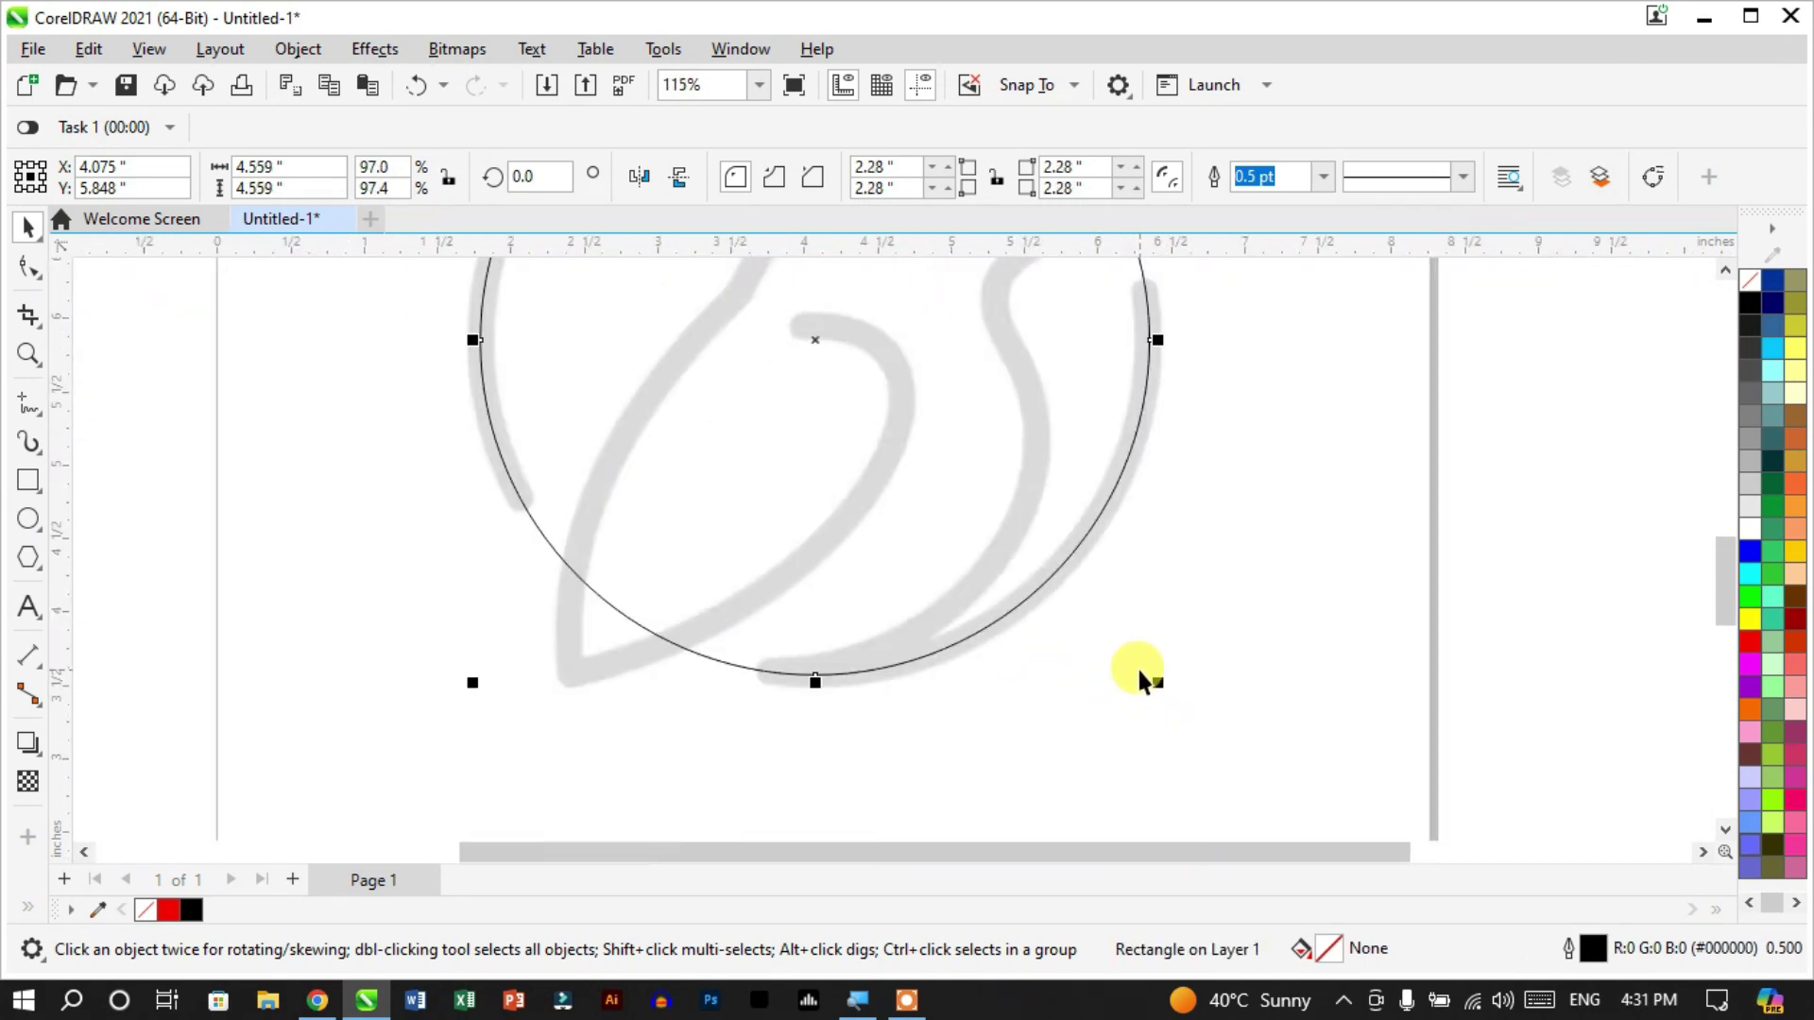
scroll(1154, 466, "down", 3)
scroll(1102, 401, "up", 1)
scroll(1056, 480, "down", 2)
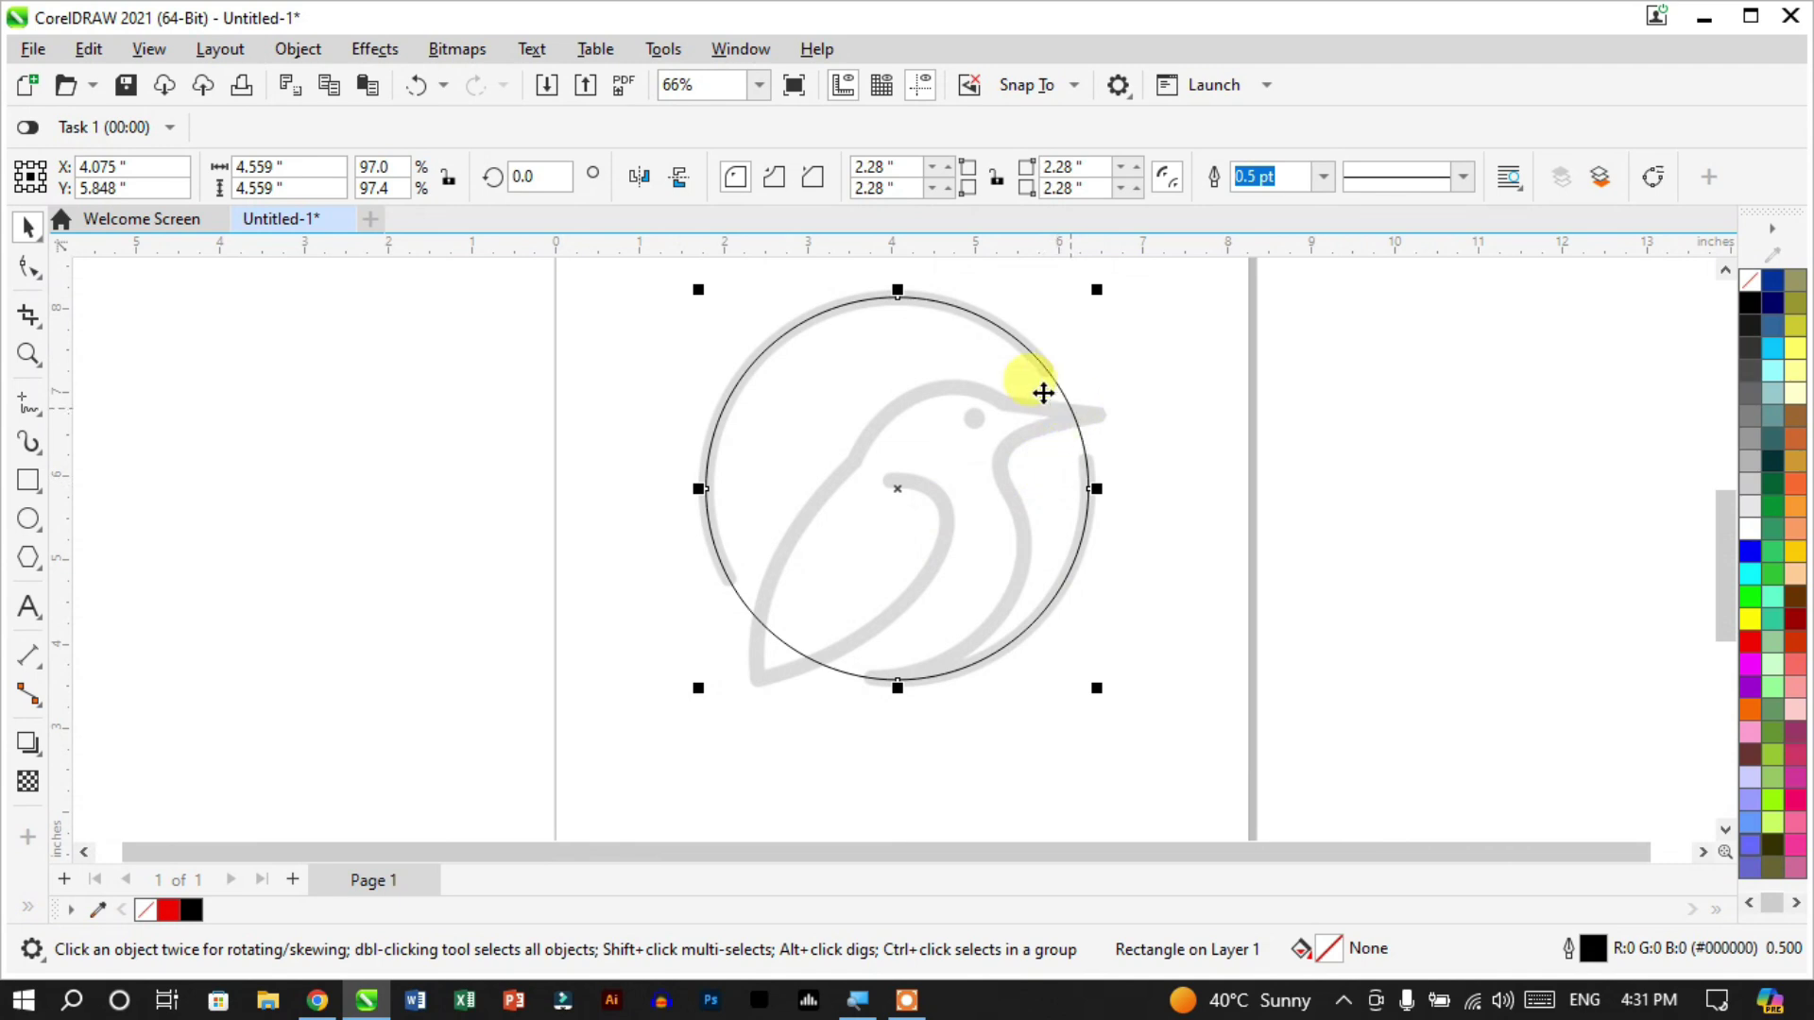
scroll(1043, 393, "up", 2)
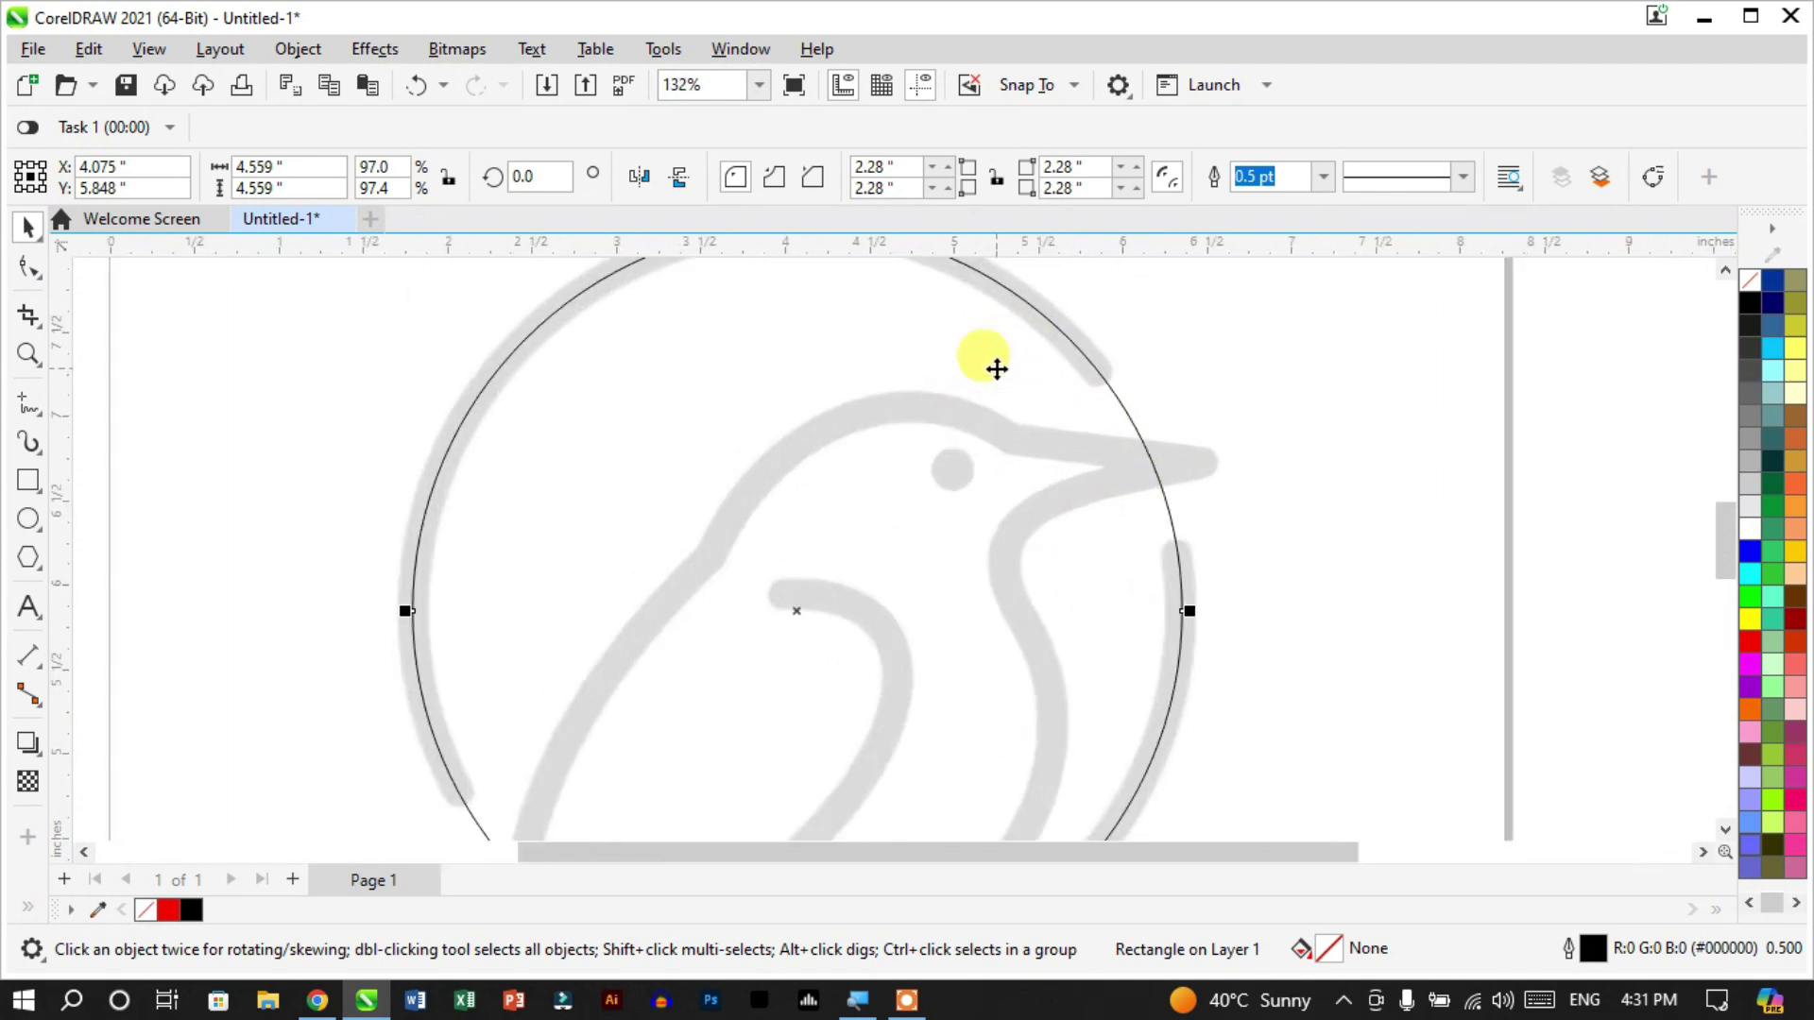
left_click(34, 268)
left_click_drag(1176, 610, 1182, 479)
key("ctrl+z")
scroll(1064, 544, "down", 1)
scroll(1074, 517, "up", 1)
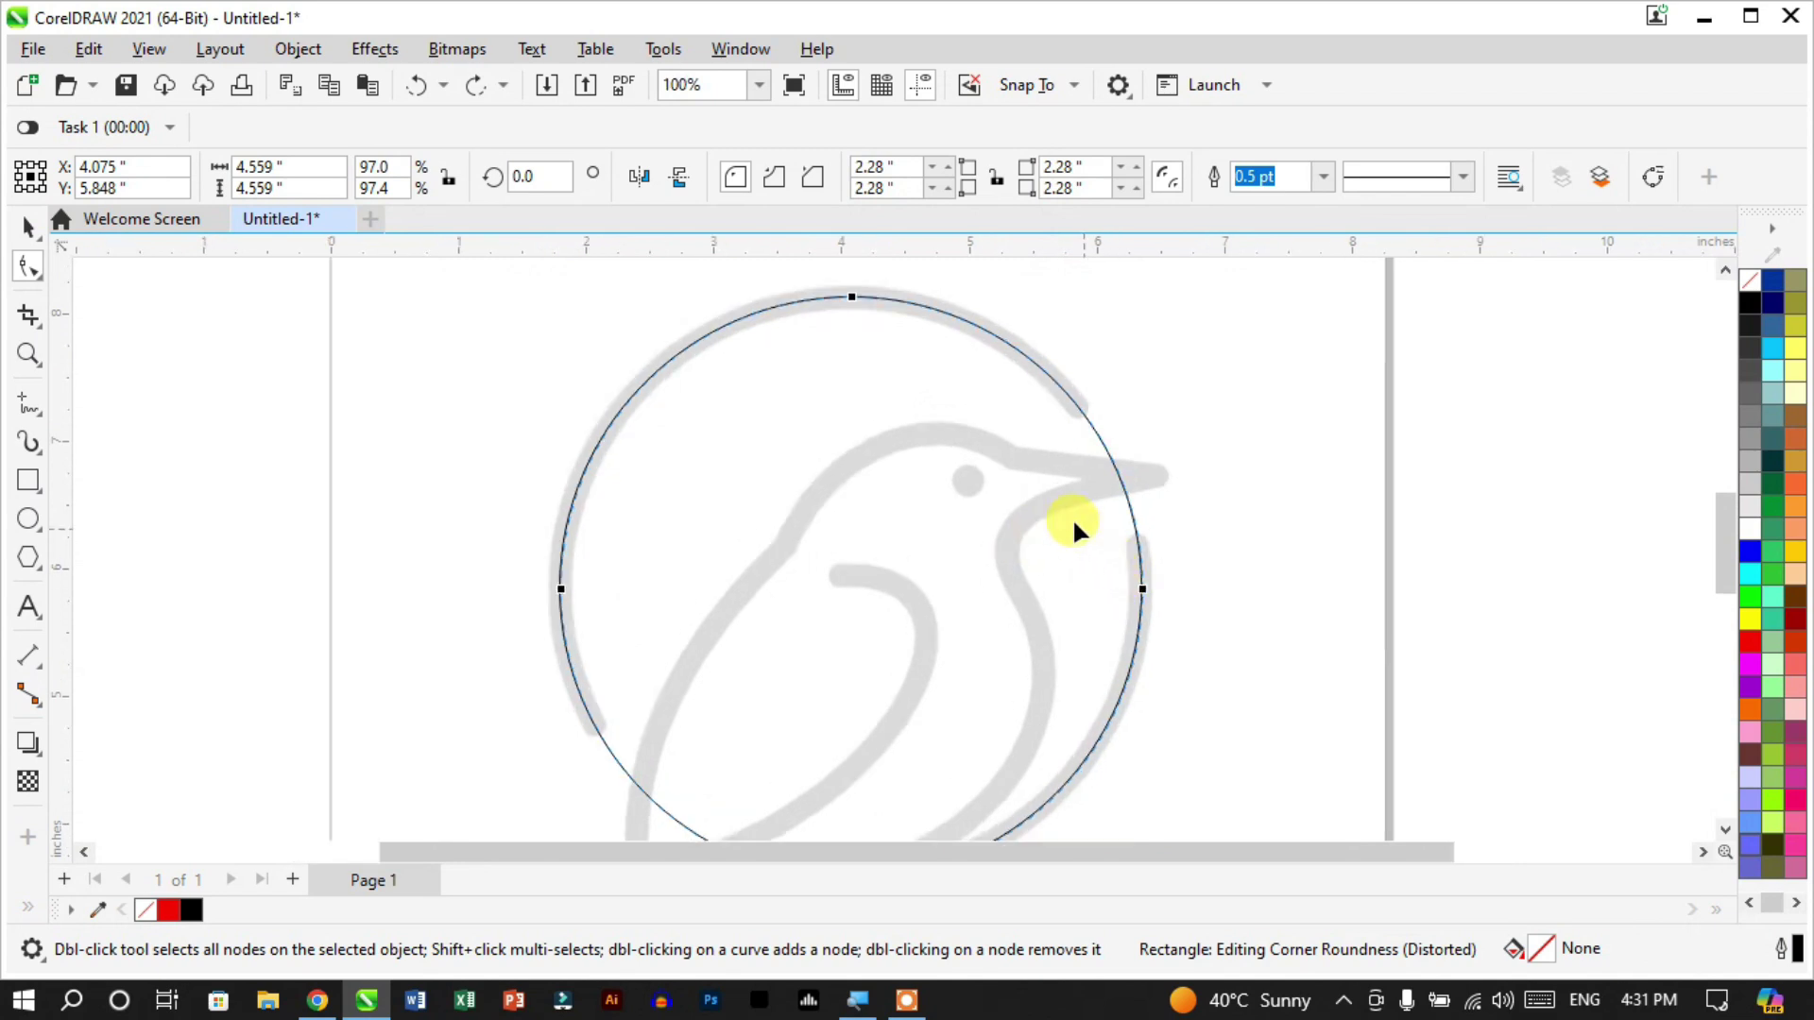
left_click(20, 236)
left_click(748, 302)
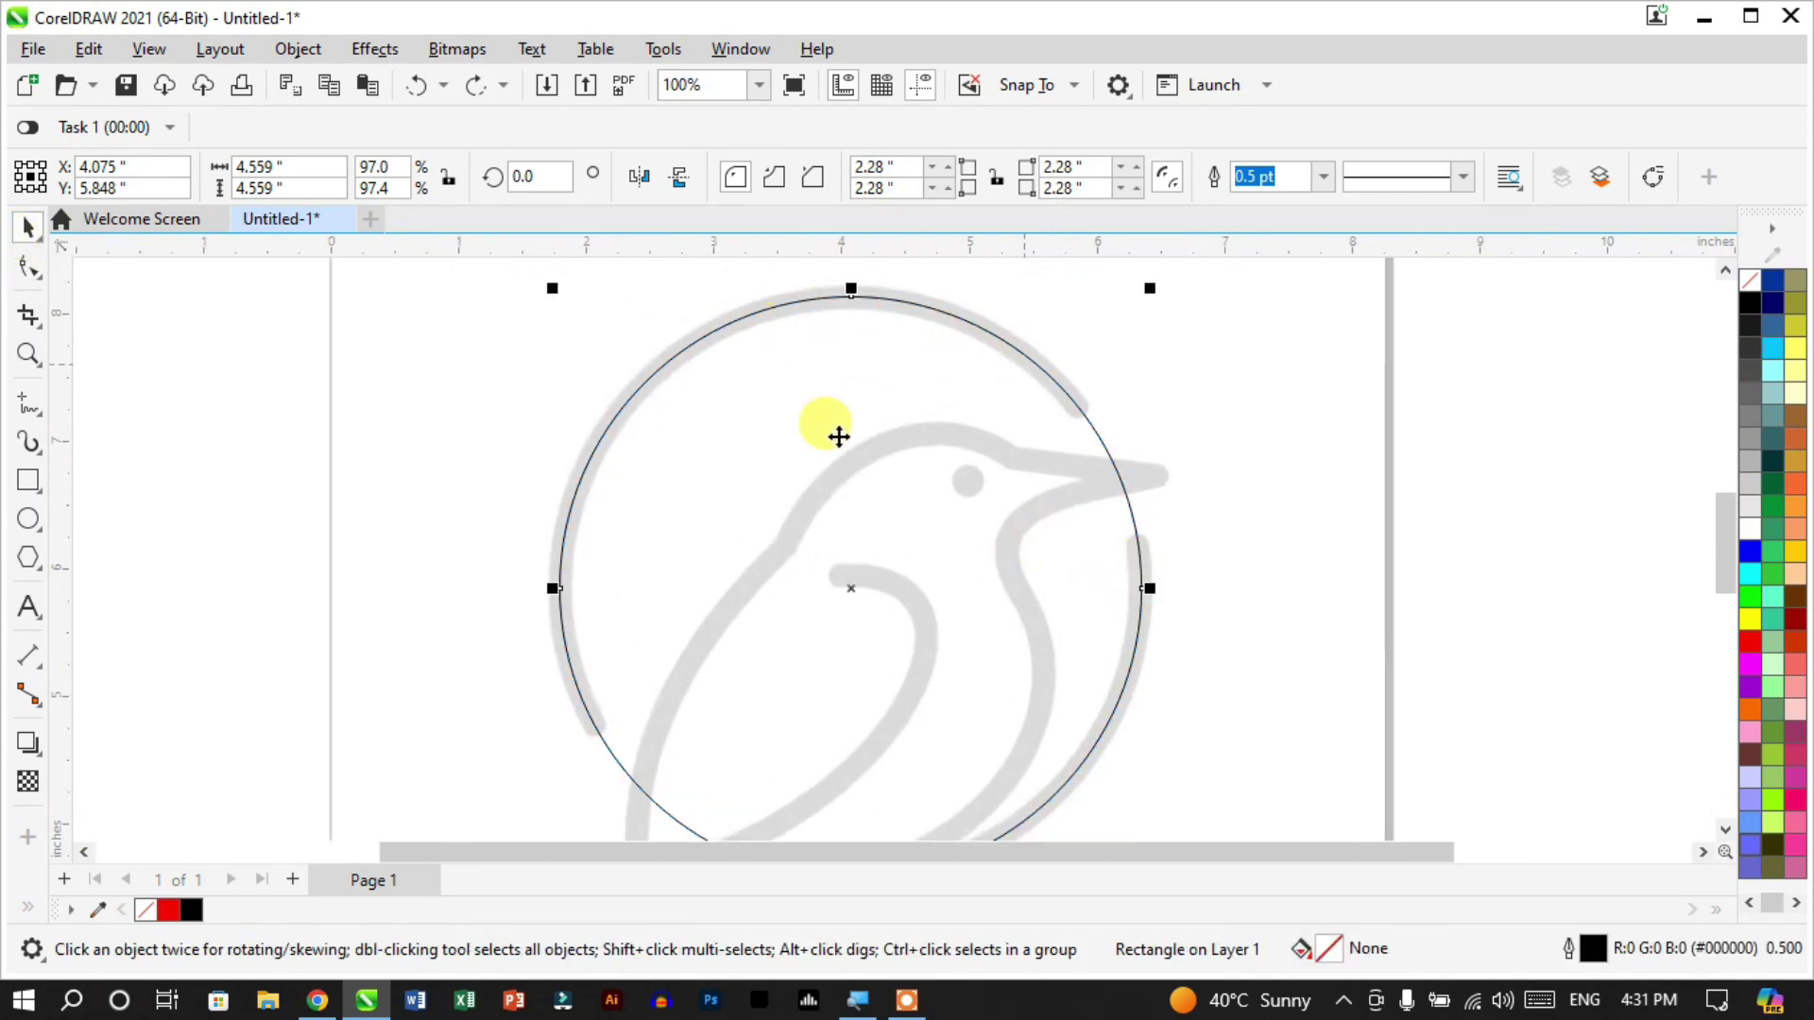
Slice the circle with the Knife tool from the large arc's end above the beak to its lower-left end, and select the lower-right piece
scroll(839, 437, "down", 1)
scroll(1012, 518, "up", 2)
scroll(921, 563, "down", 1)
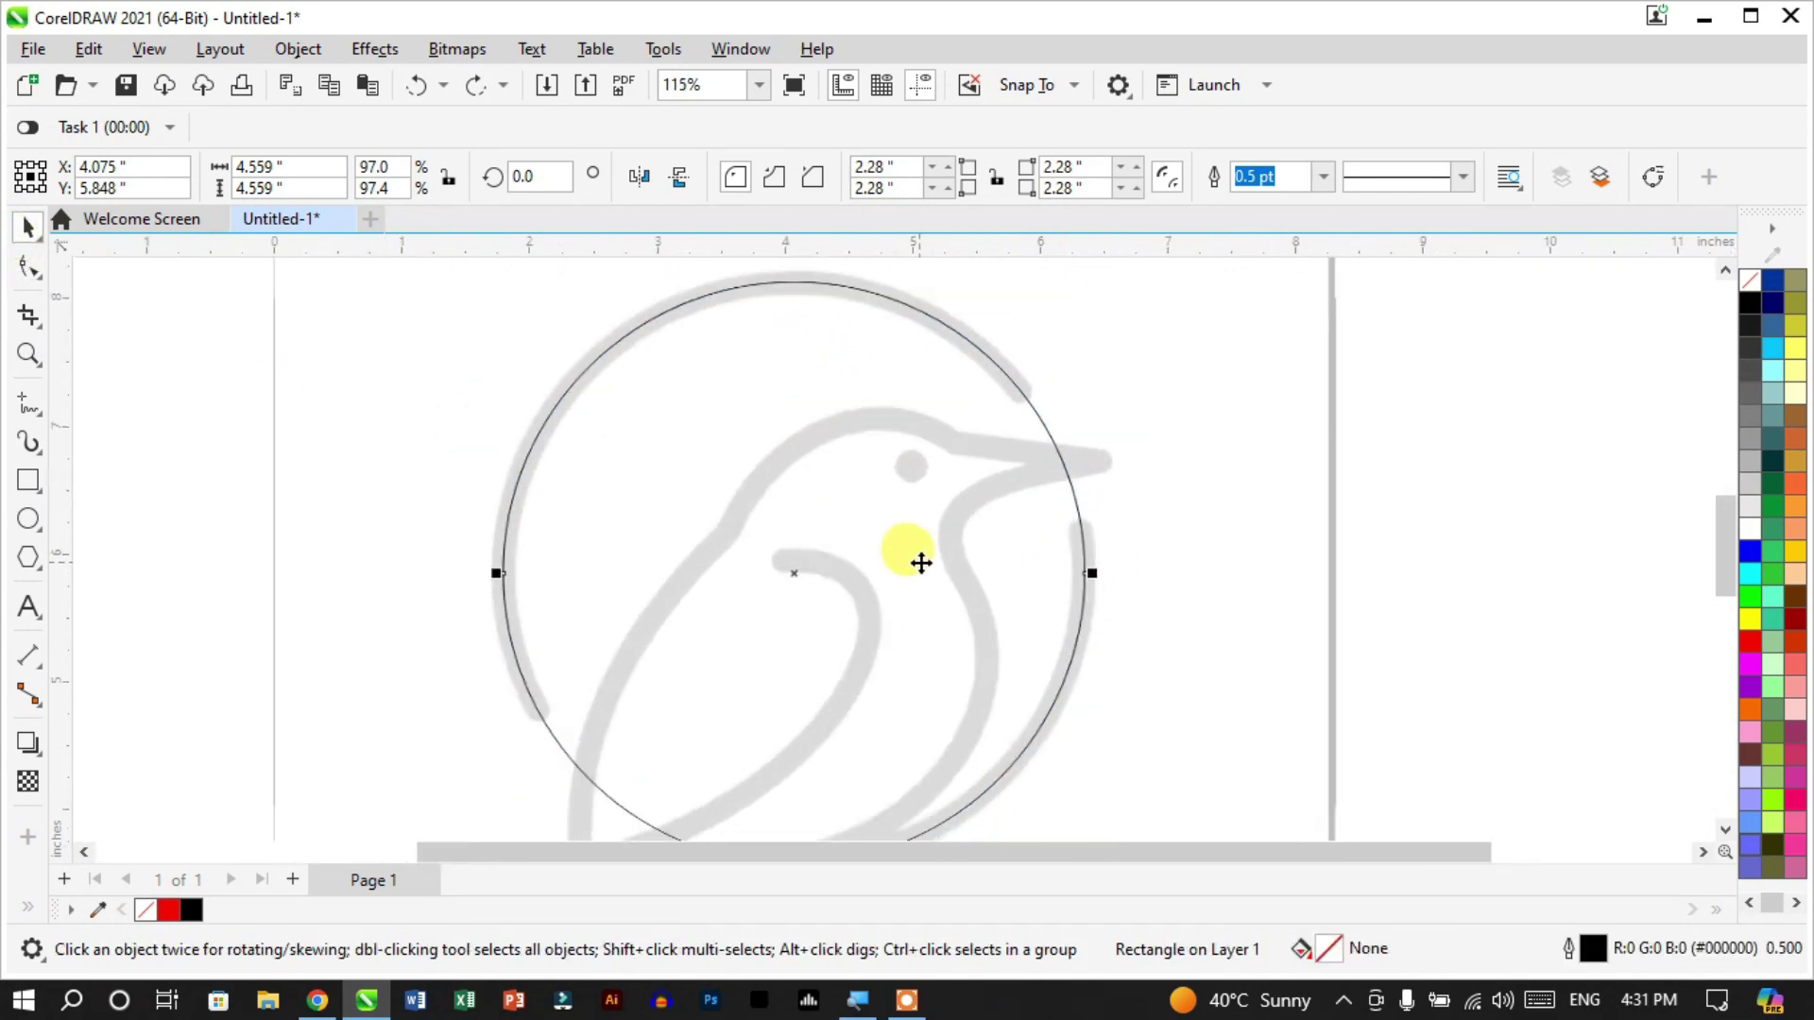
scroll(921, 563, "down", 1)
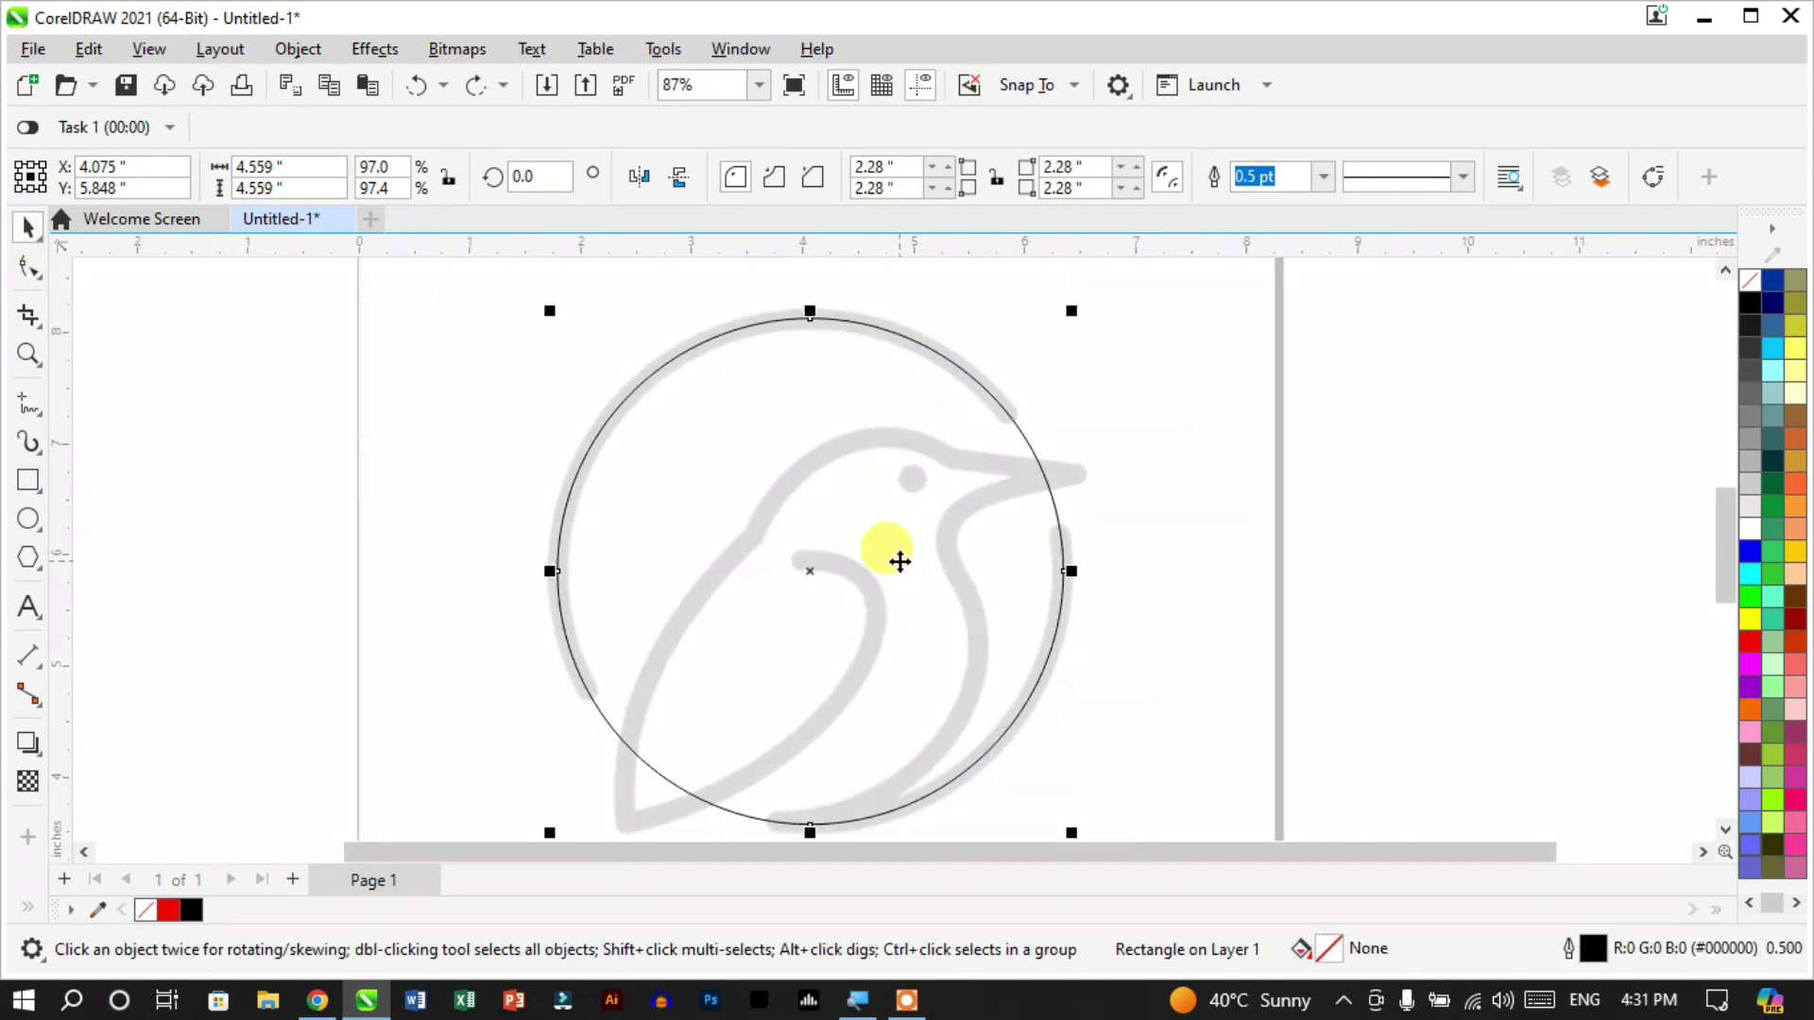
left_click(23, 319)
left_click(121, 347)
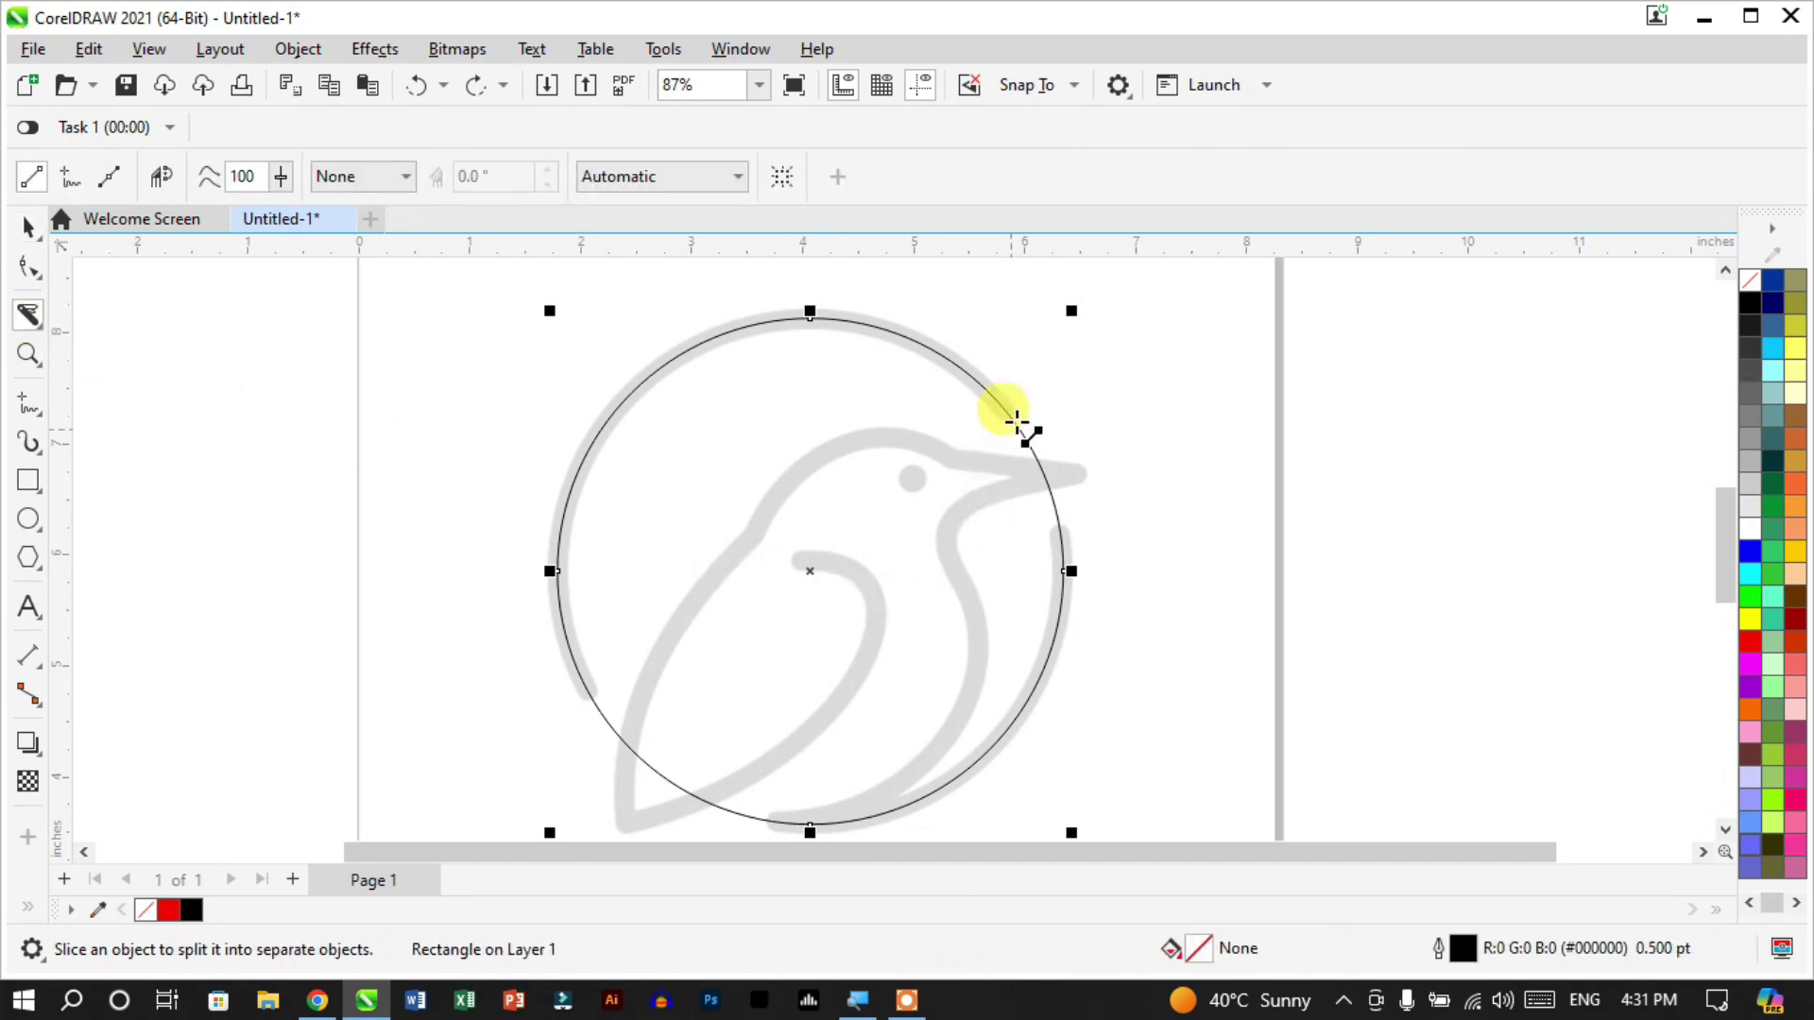
mouse_move(1016, 420)
left_mouse_down()
mouse_move(734, 584)
mouse_move(592, 699)
left_mouse_up()
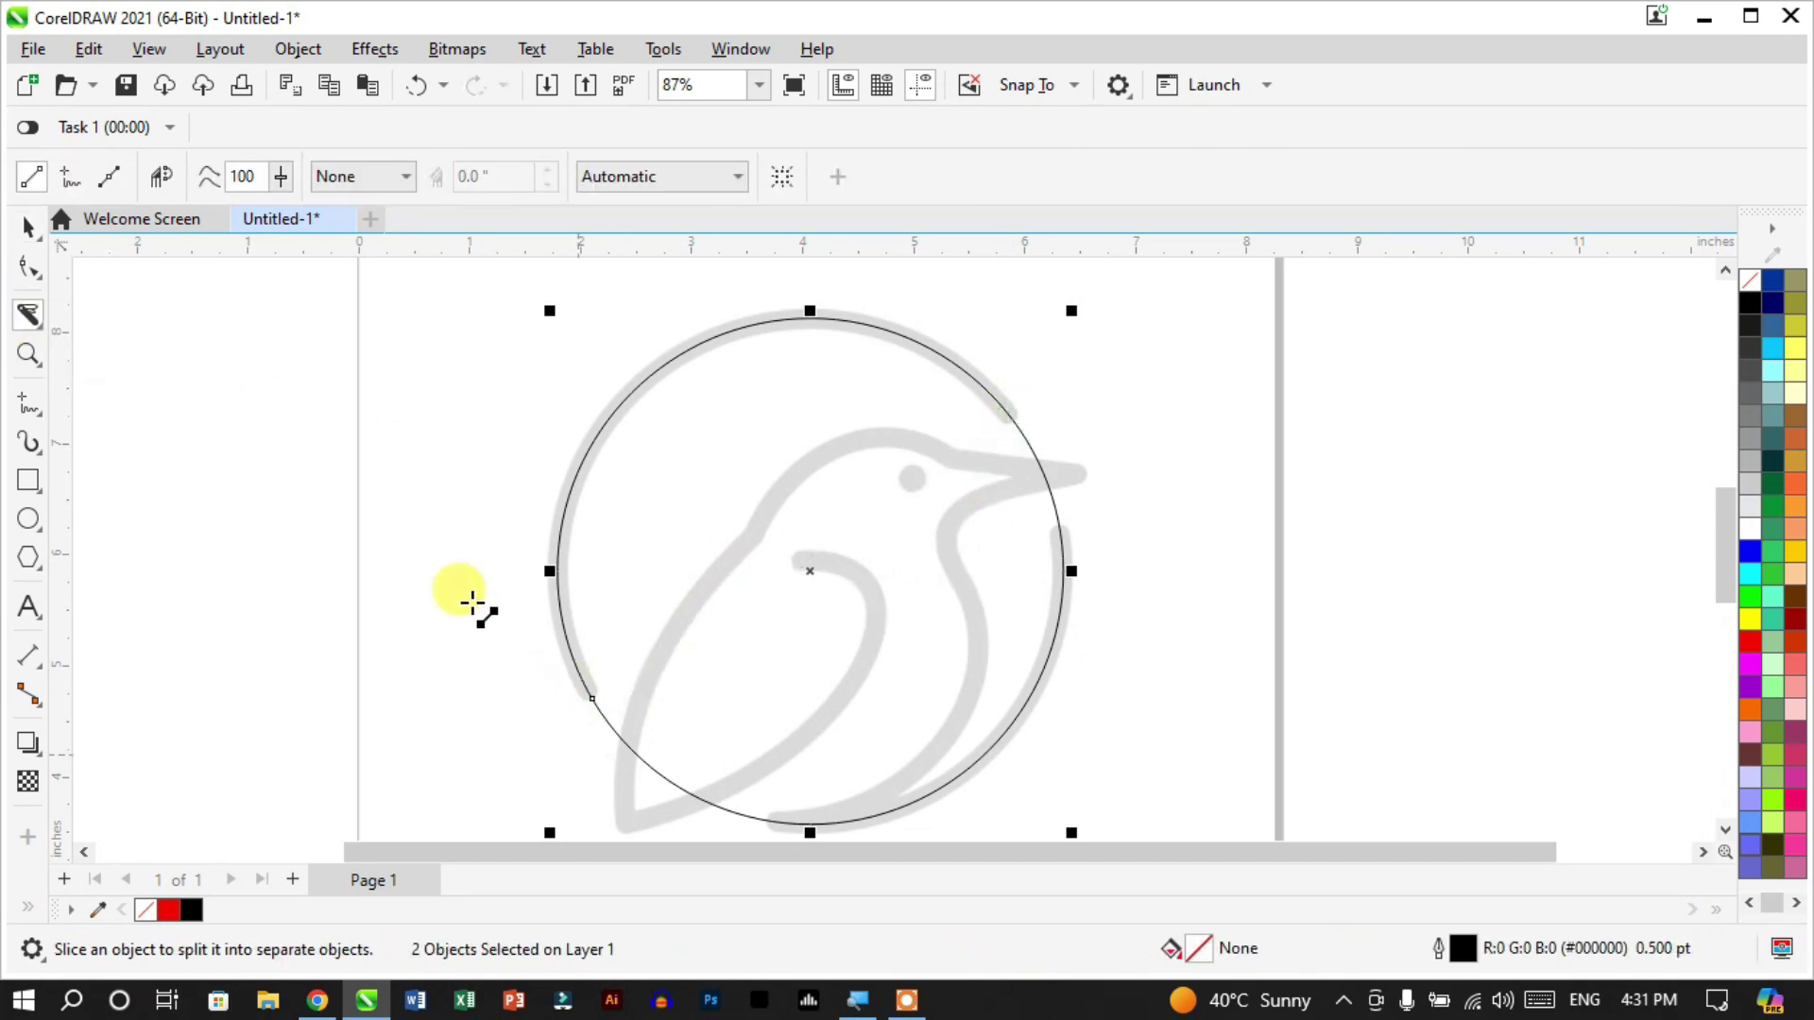
left_click(17, 230)
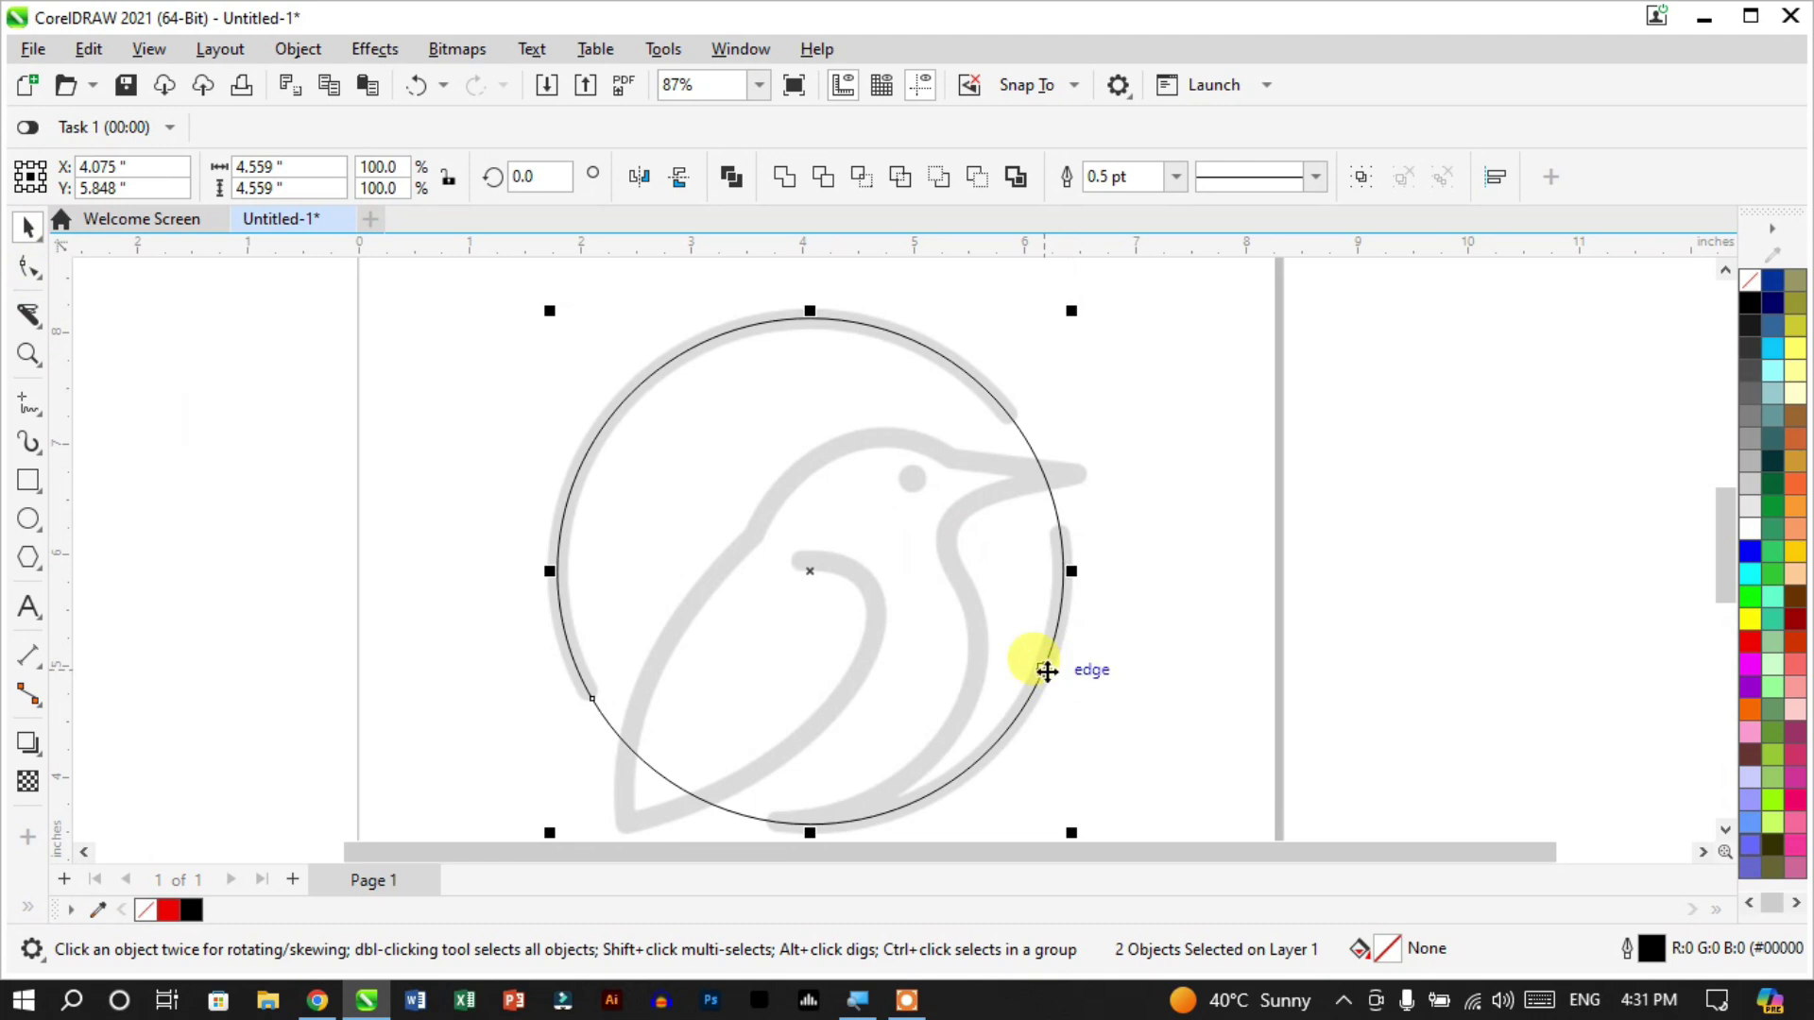
left_click(1174, 671)
left_click(1028, 705)
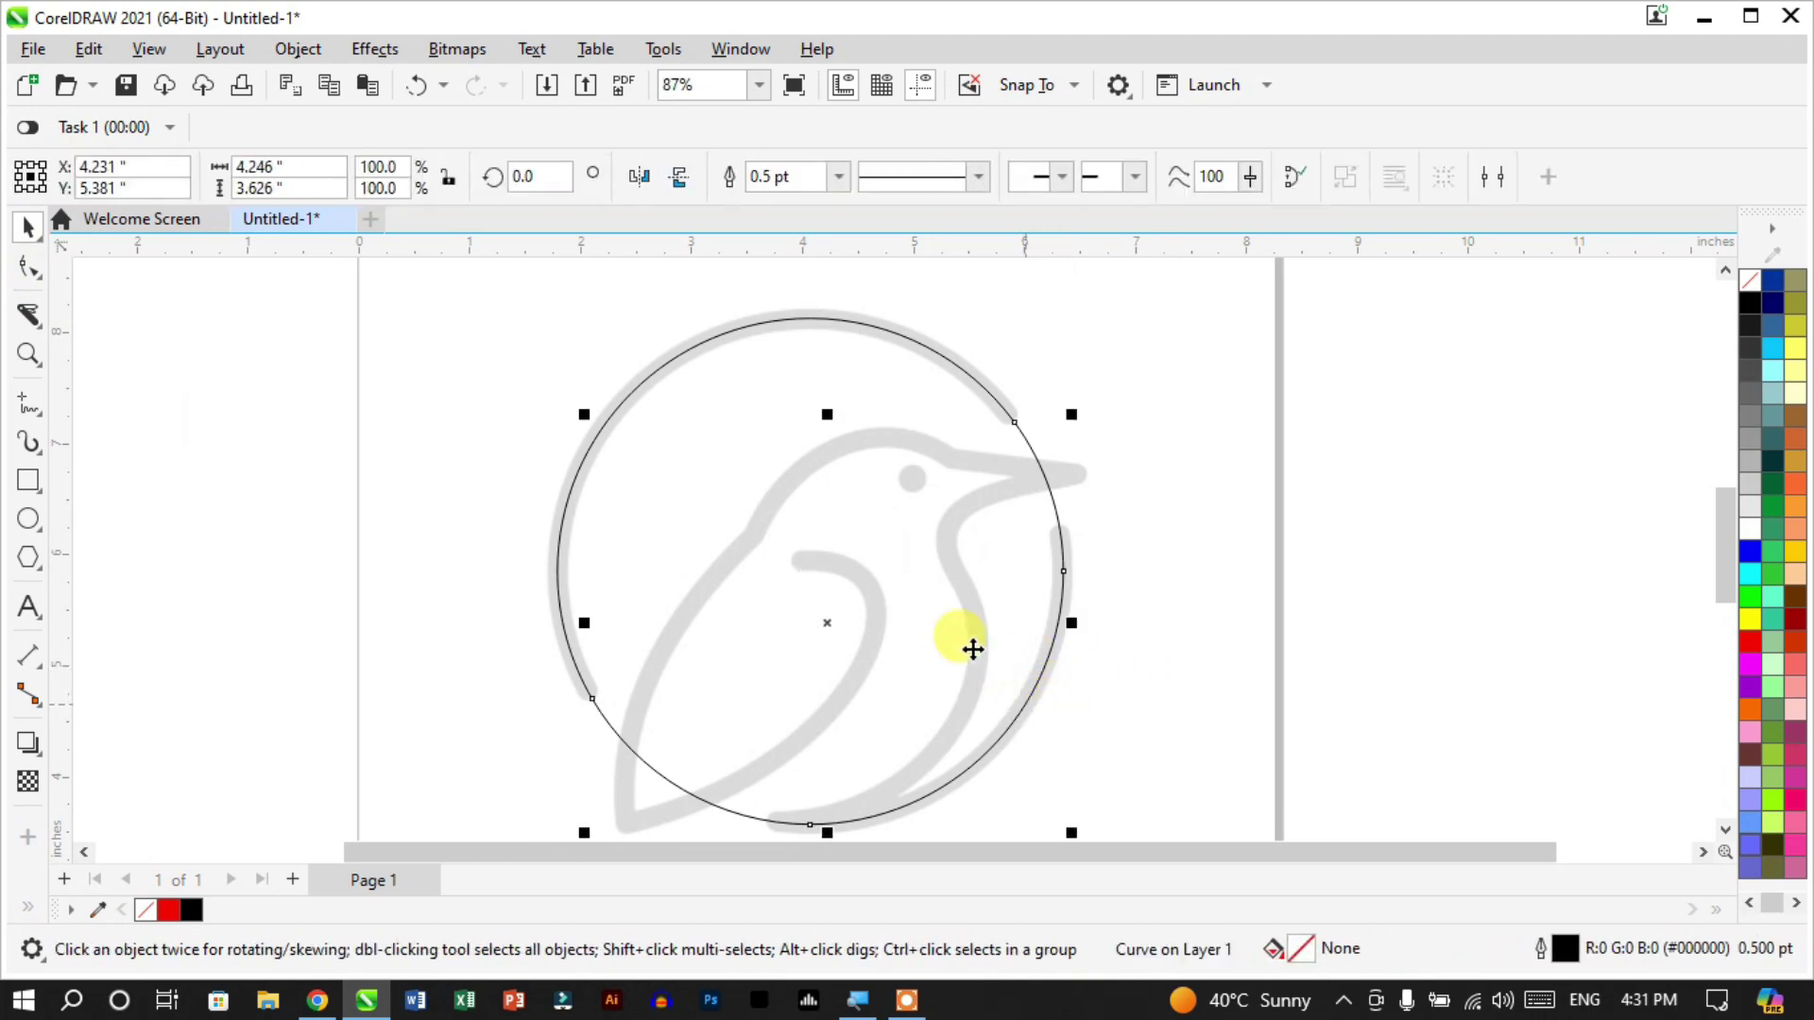
Try moving the lower-right piece away from the circle and undo the move
left_click_drag(843, 614, 1300, 581)
key("ctrl+z")
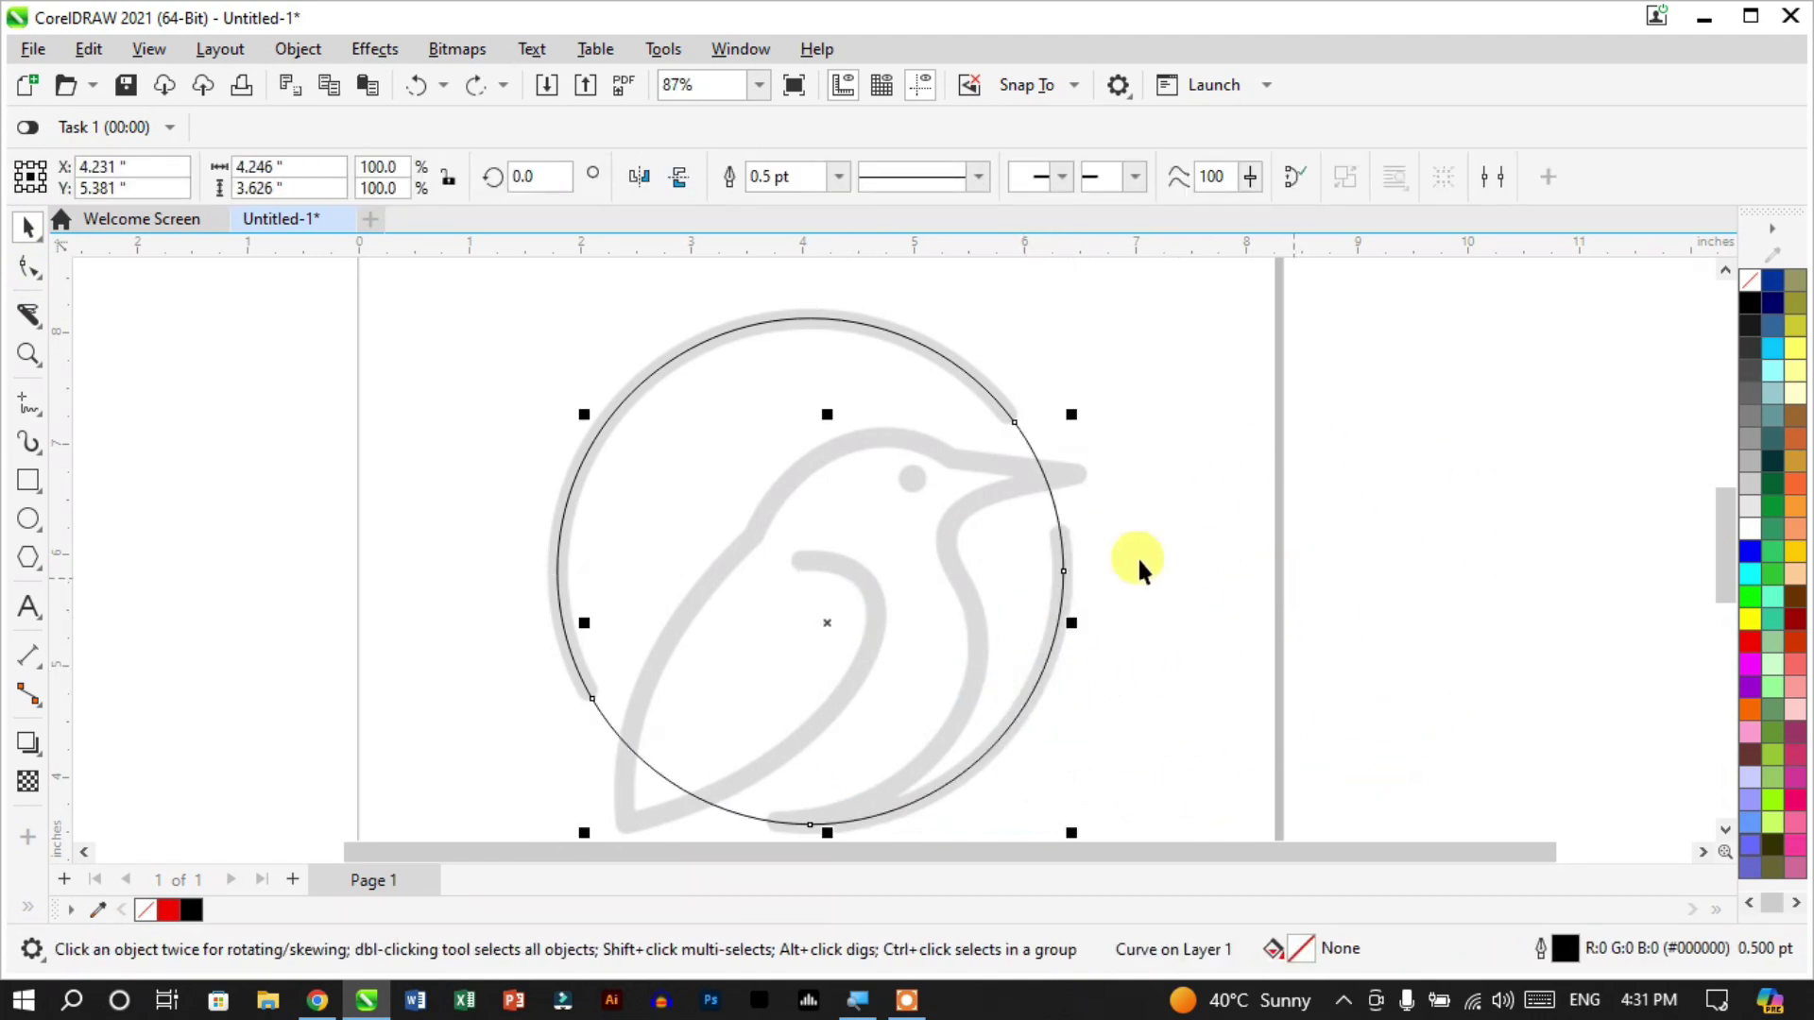
Break the lower-right curve at the sketched short arc's upper end and delete the section crossing the beak
scroll(1089, 577, "up", 1)
left_click(29, 267)
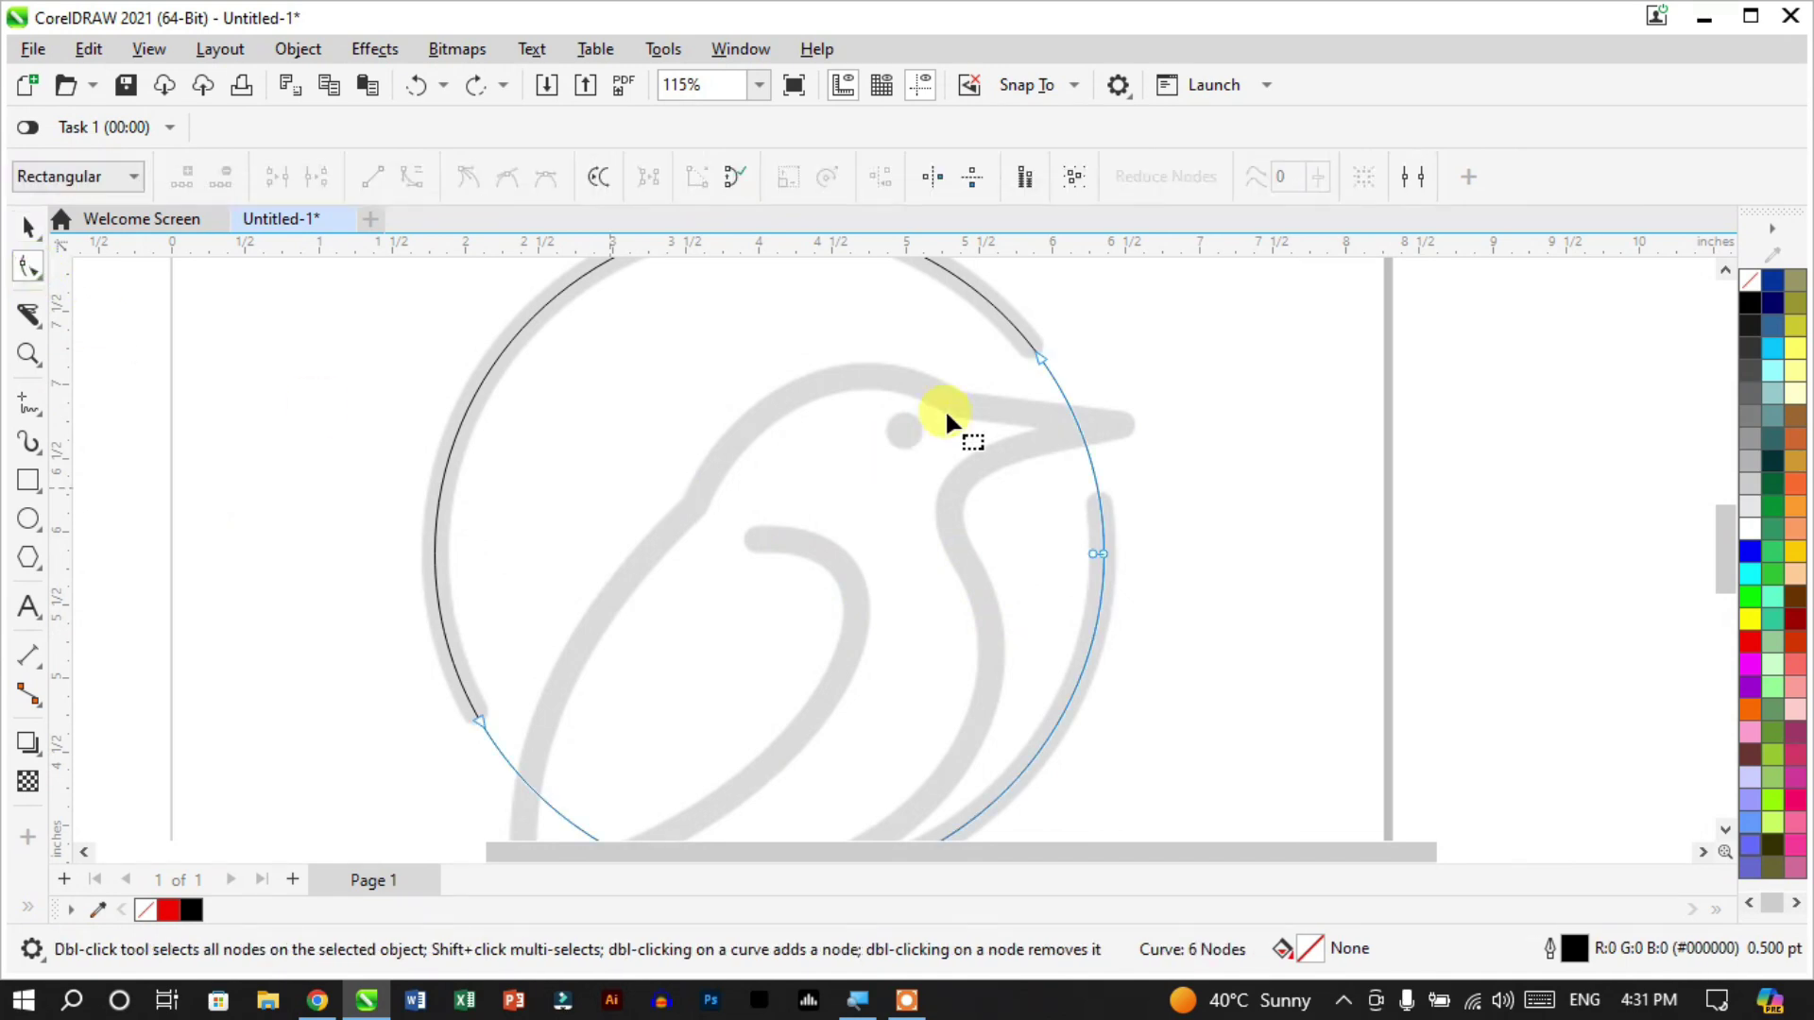
double_click(1035, 353)
scroll(1073, 438, "up", 5)
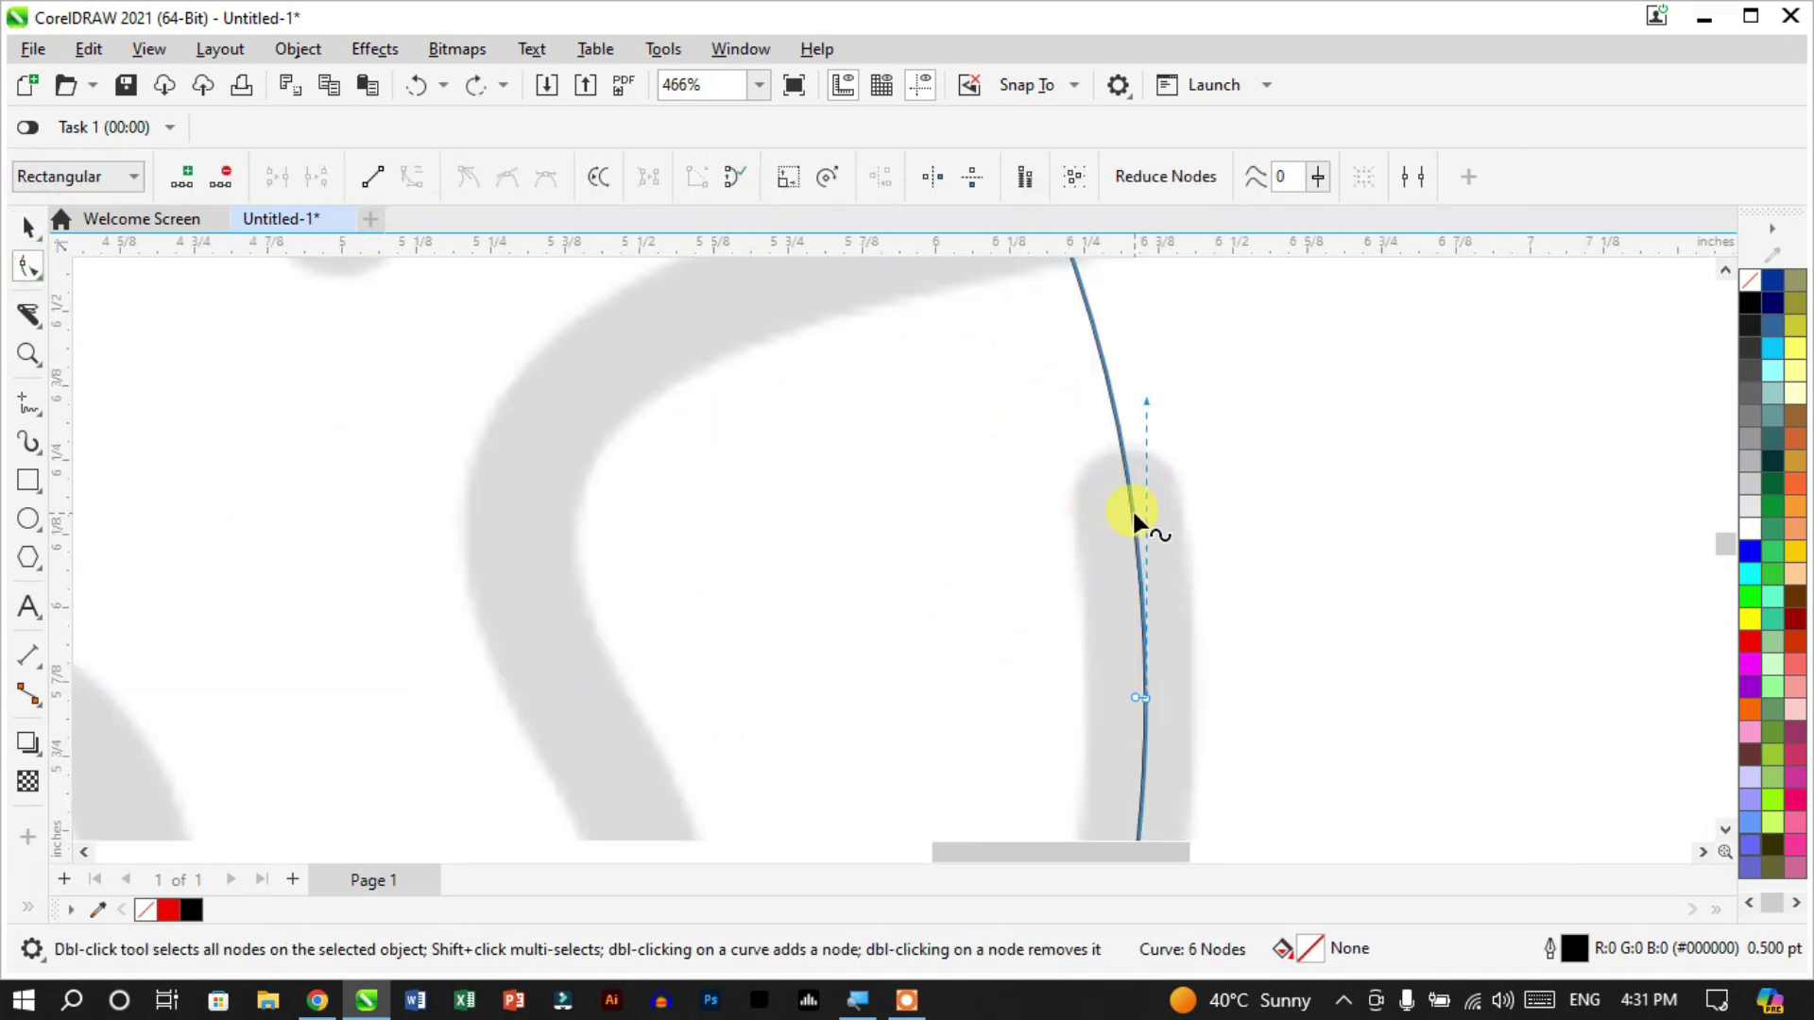
double_click(1133, 514)
left_click(467, 177)
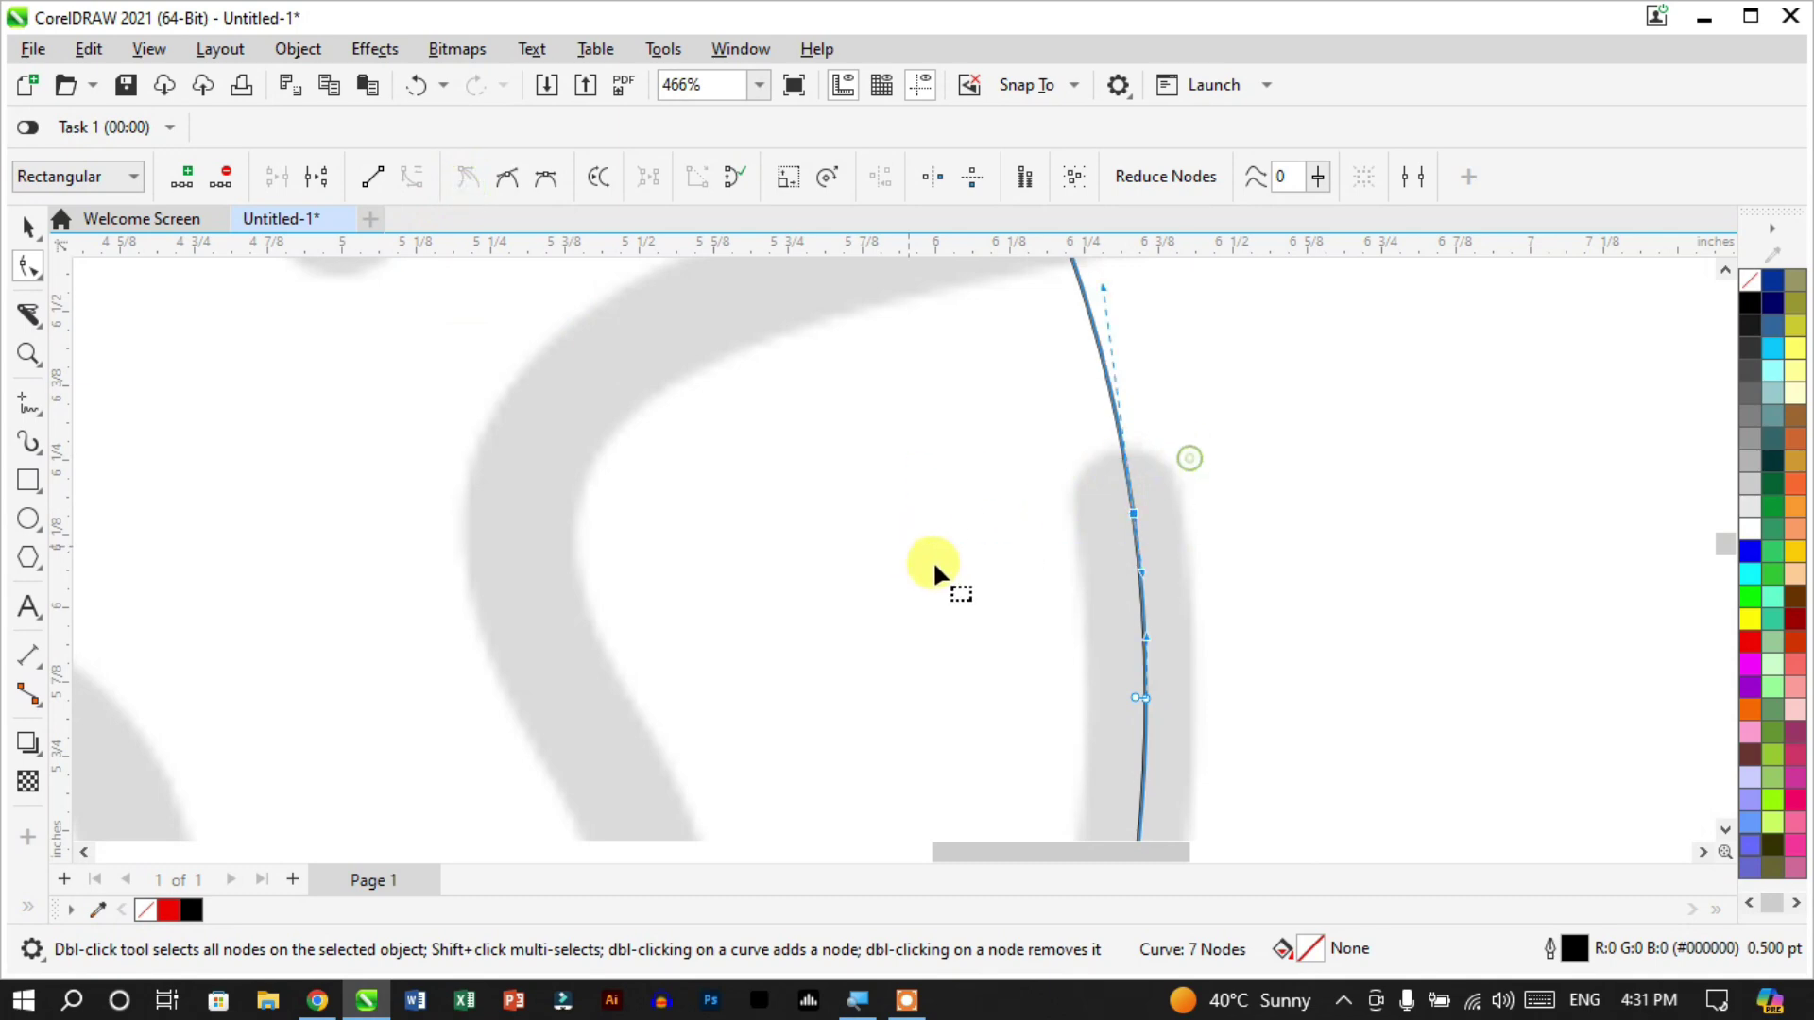
scroll(1006, 655, "down", 4)
double_click(958, 368)
Add a node at the short arc's lower end and remove the leftover section crossing the wing tip
scroll(809, 680, "up", 4)
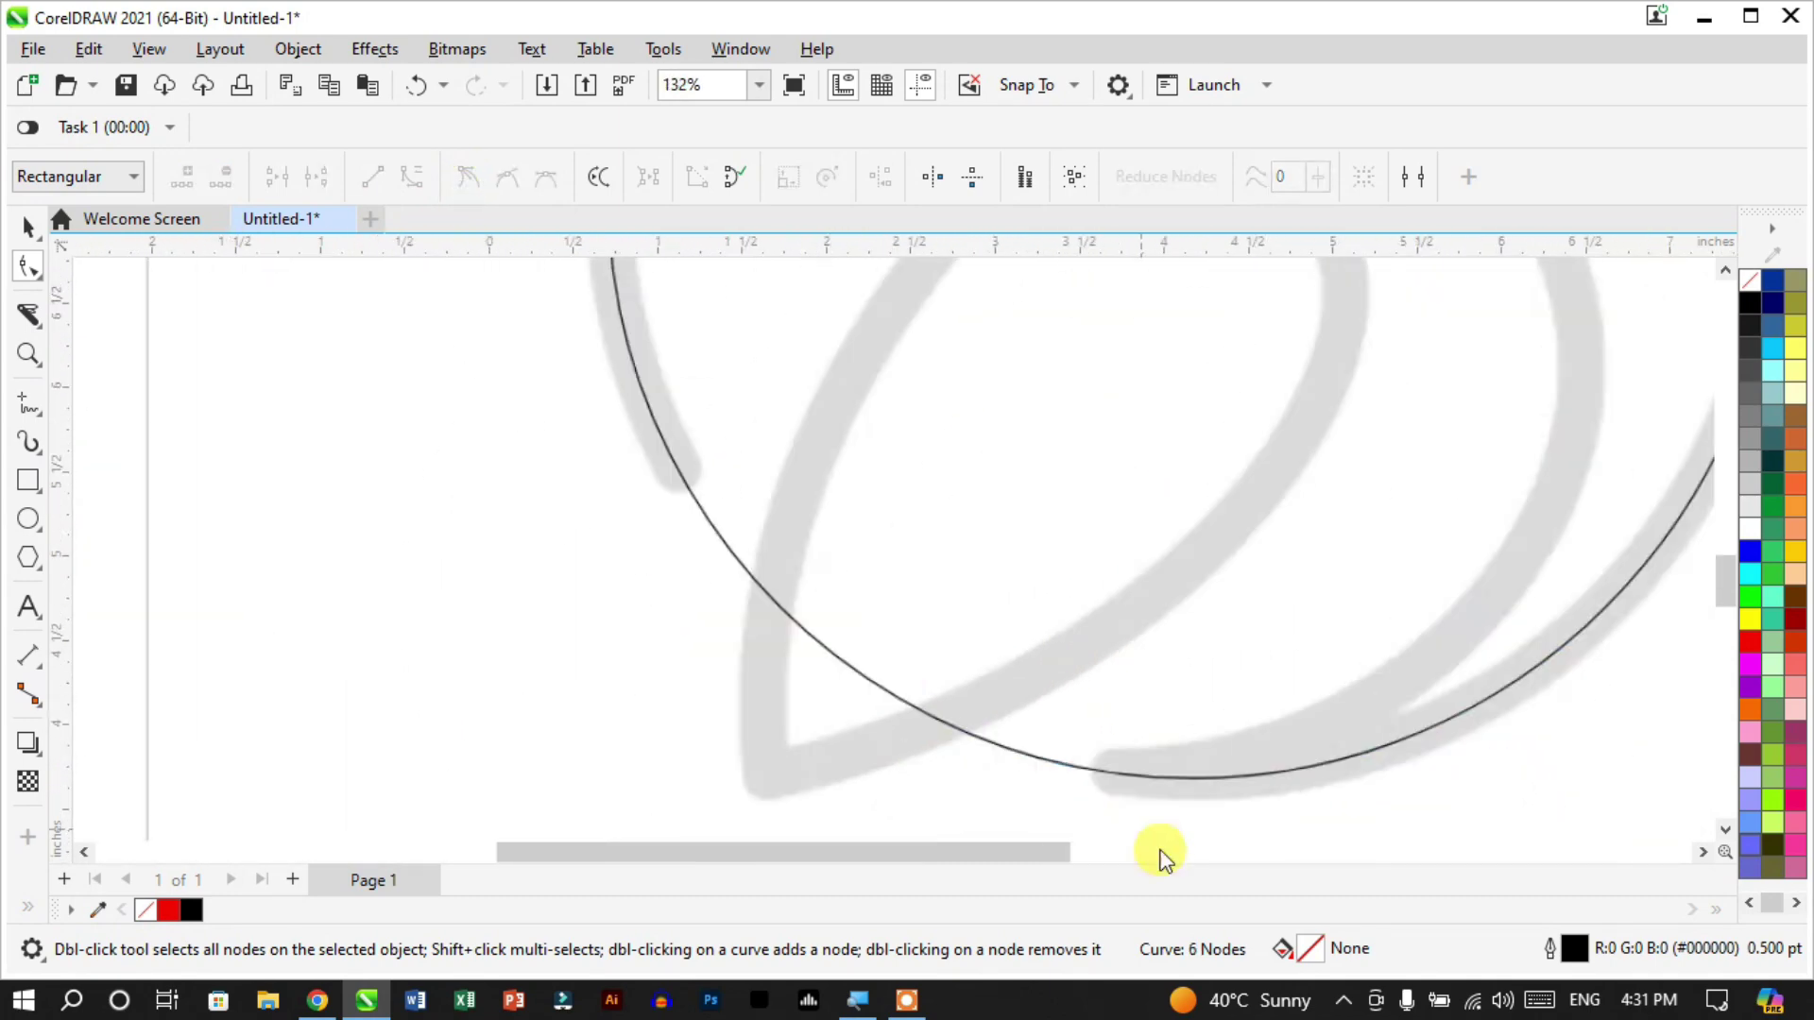
double_click(1073, 725)
scroll(978, 789, "down", 8)
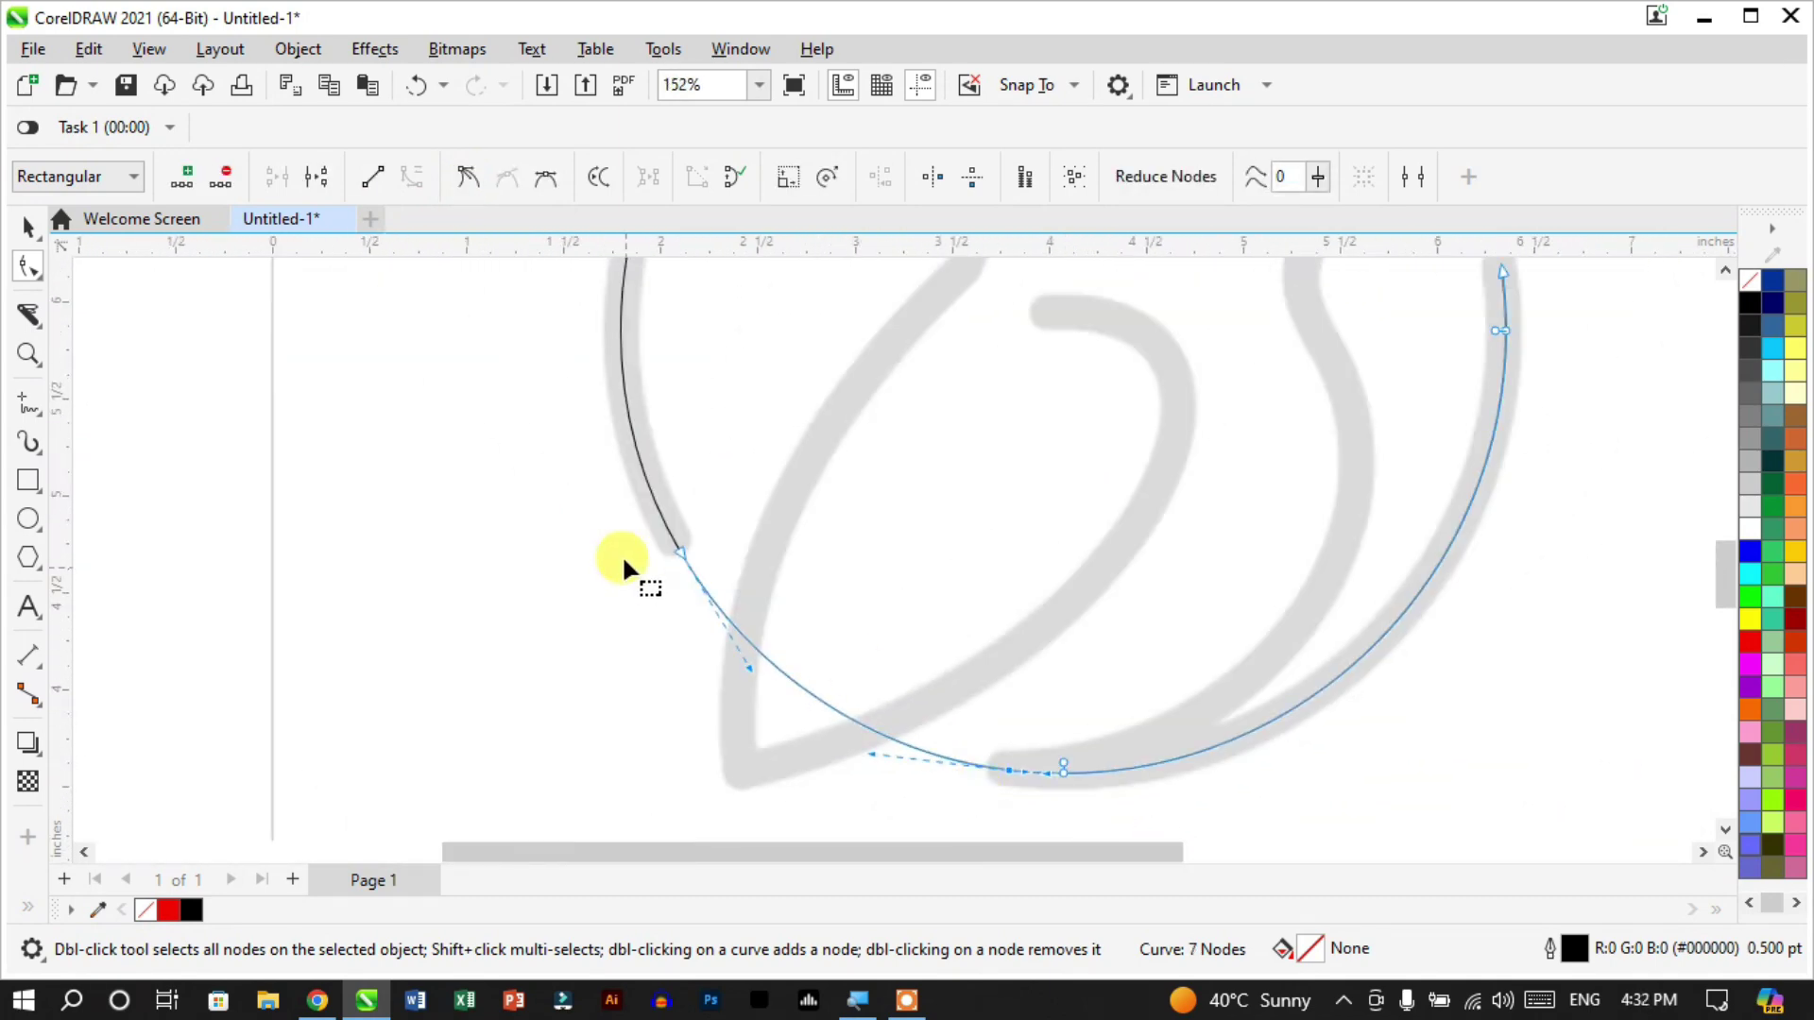
double_click(677, 550)
scroll(1020, 769, "down", 3)
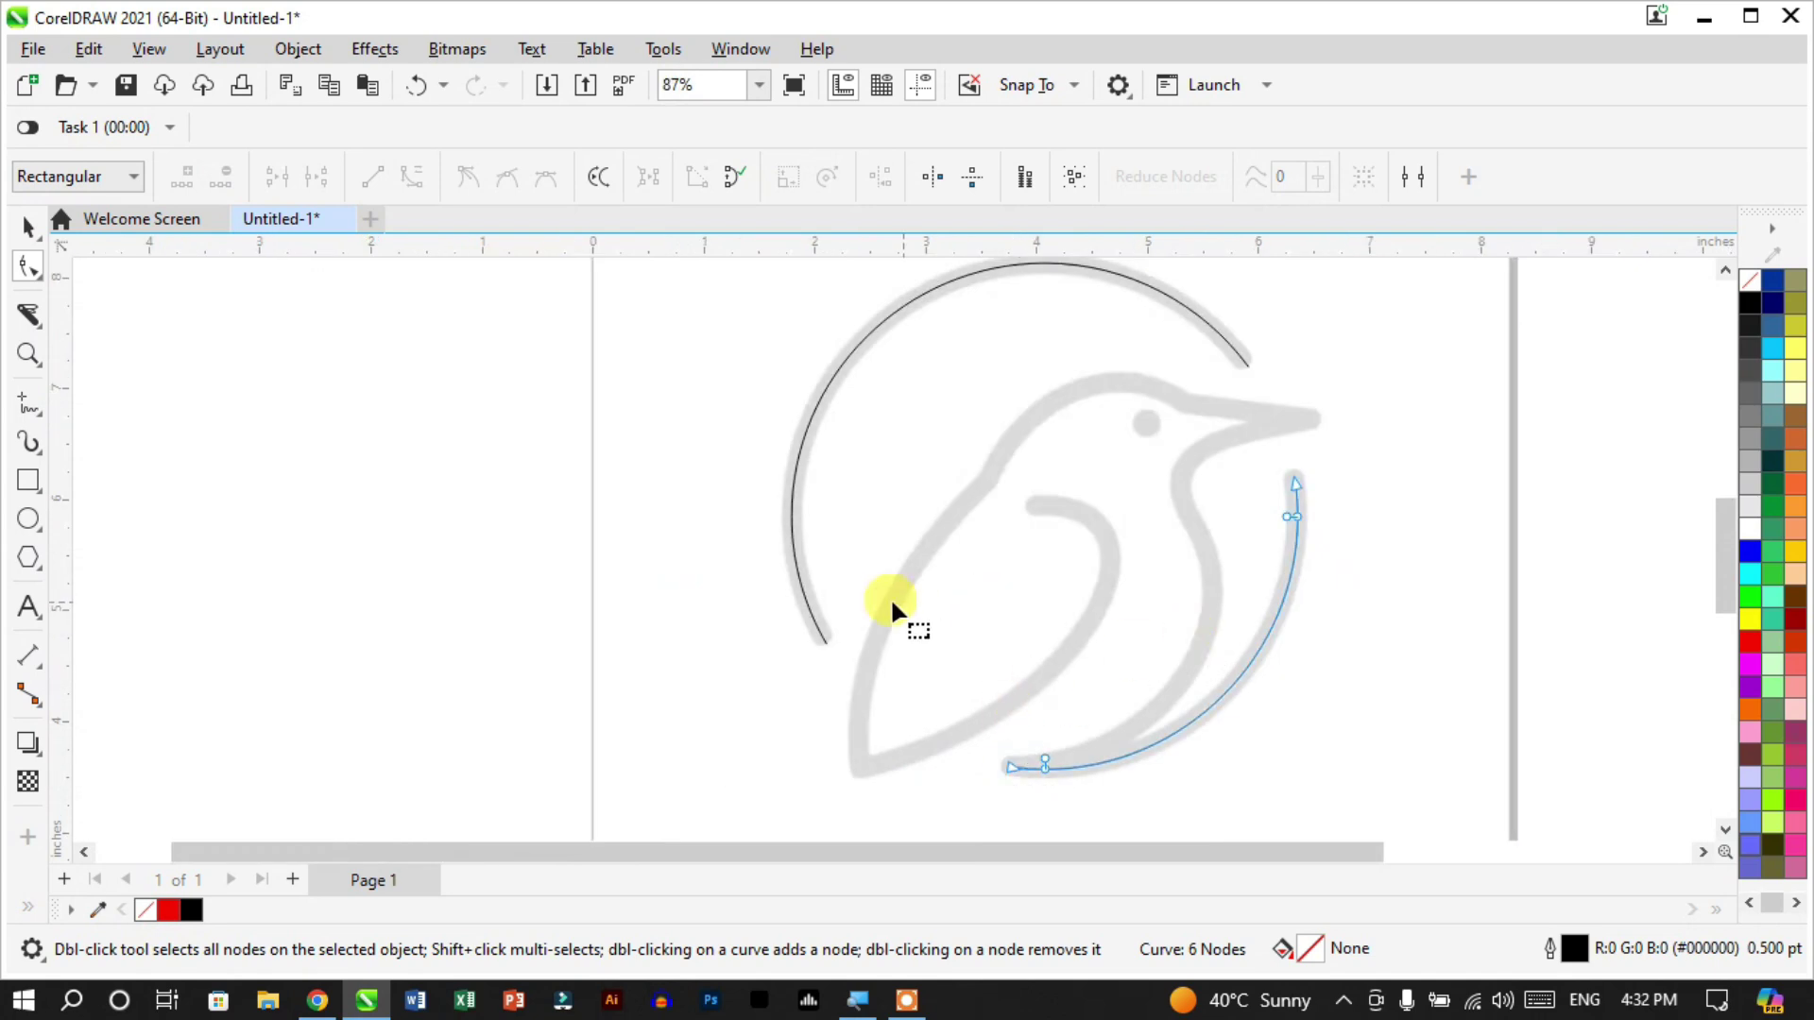
Trim the large arc's lower-left end with a new node inside the grey stroke's tip, deleting the excess beyond it
left_click(818, 629)
scroll(818, 628, "up", 9)
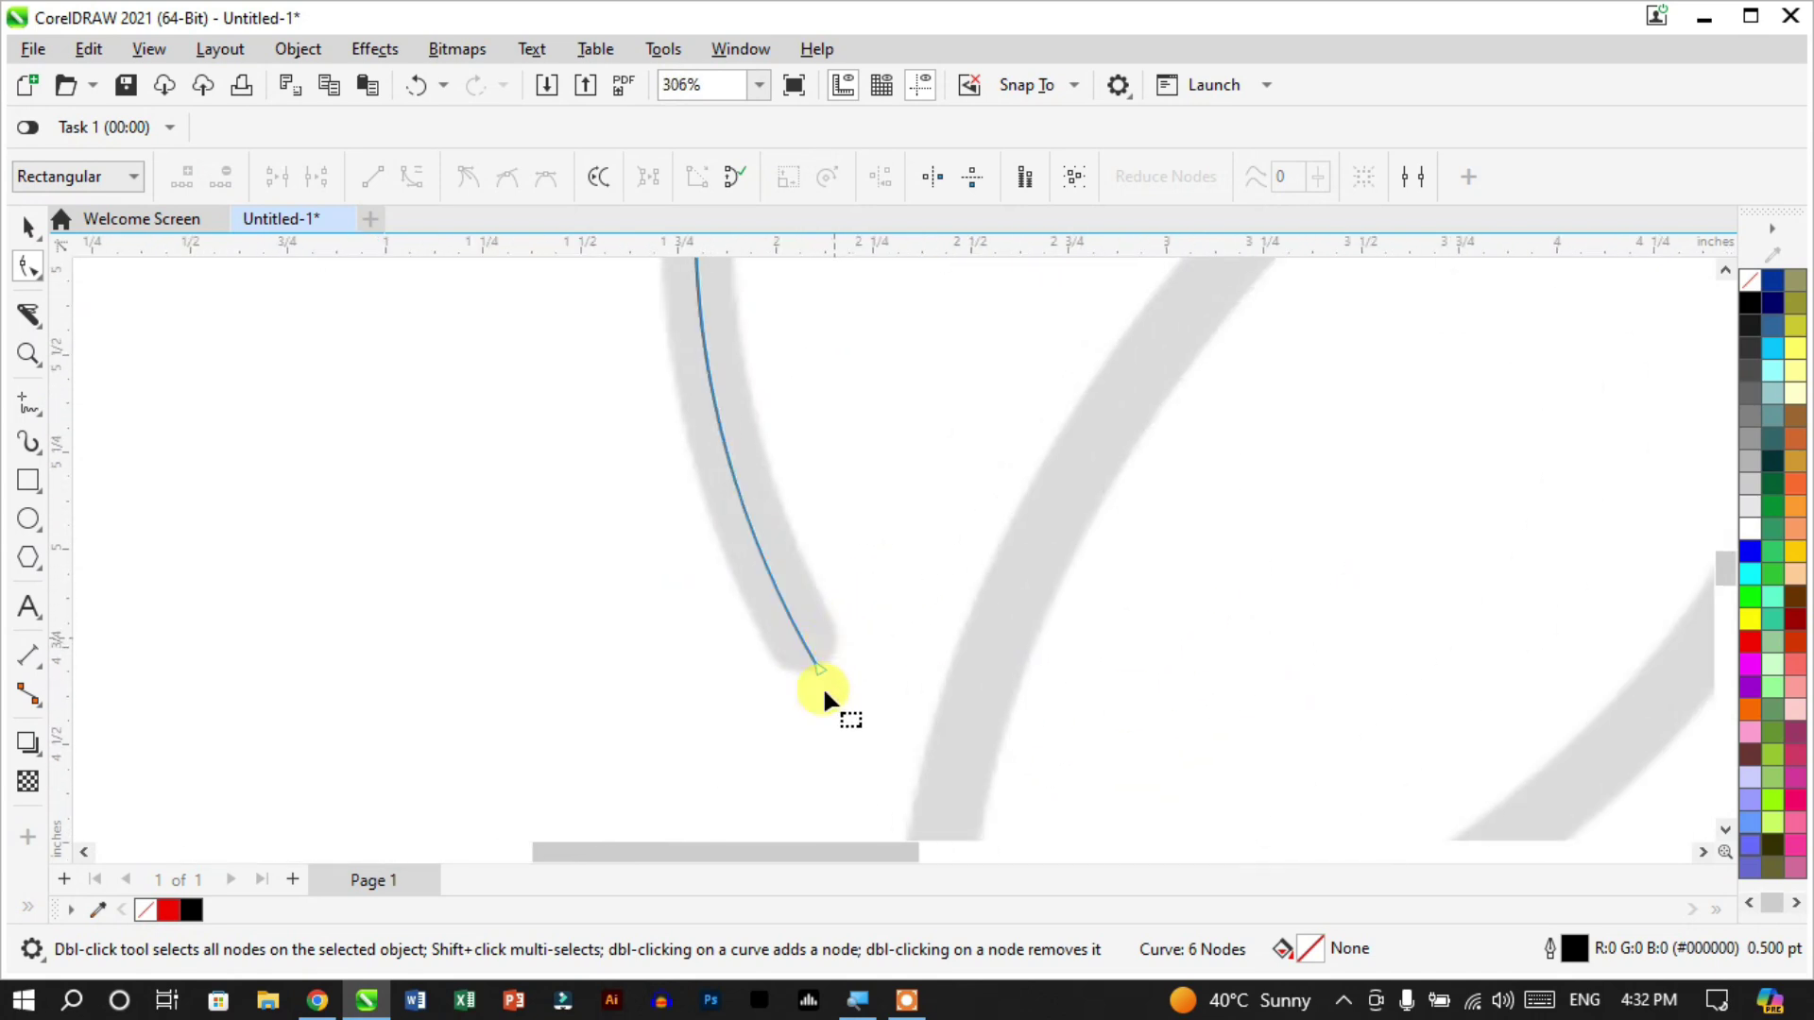
double_click(802, 629)
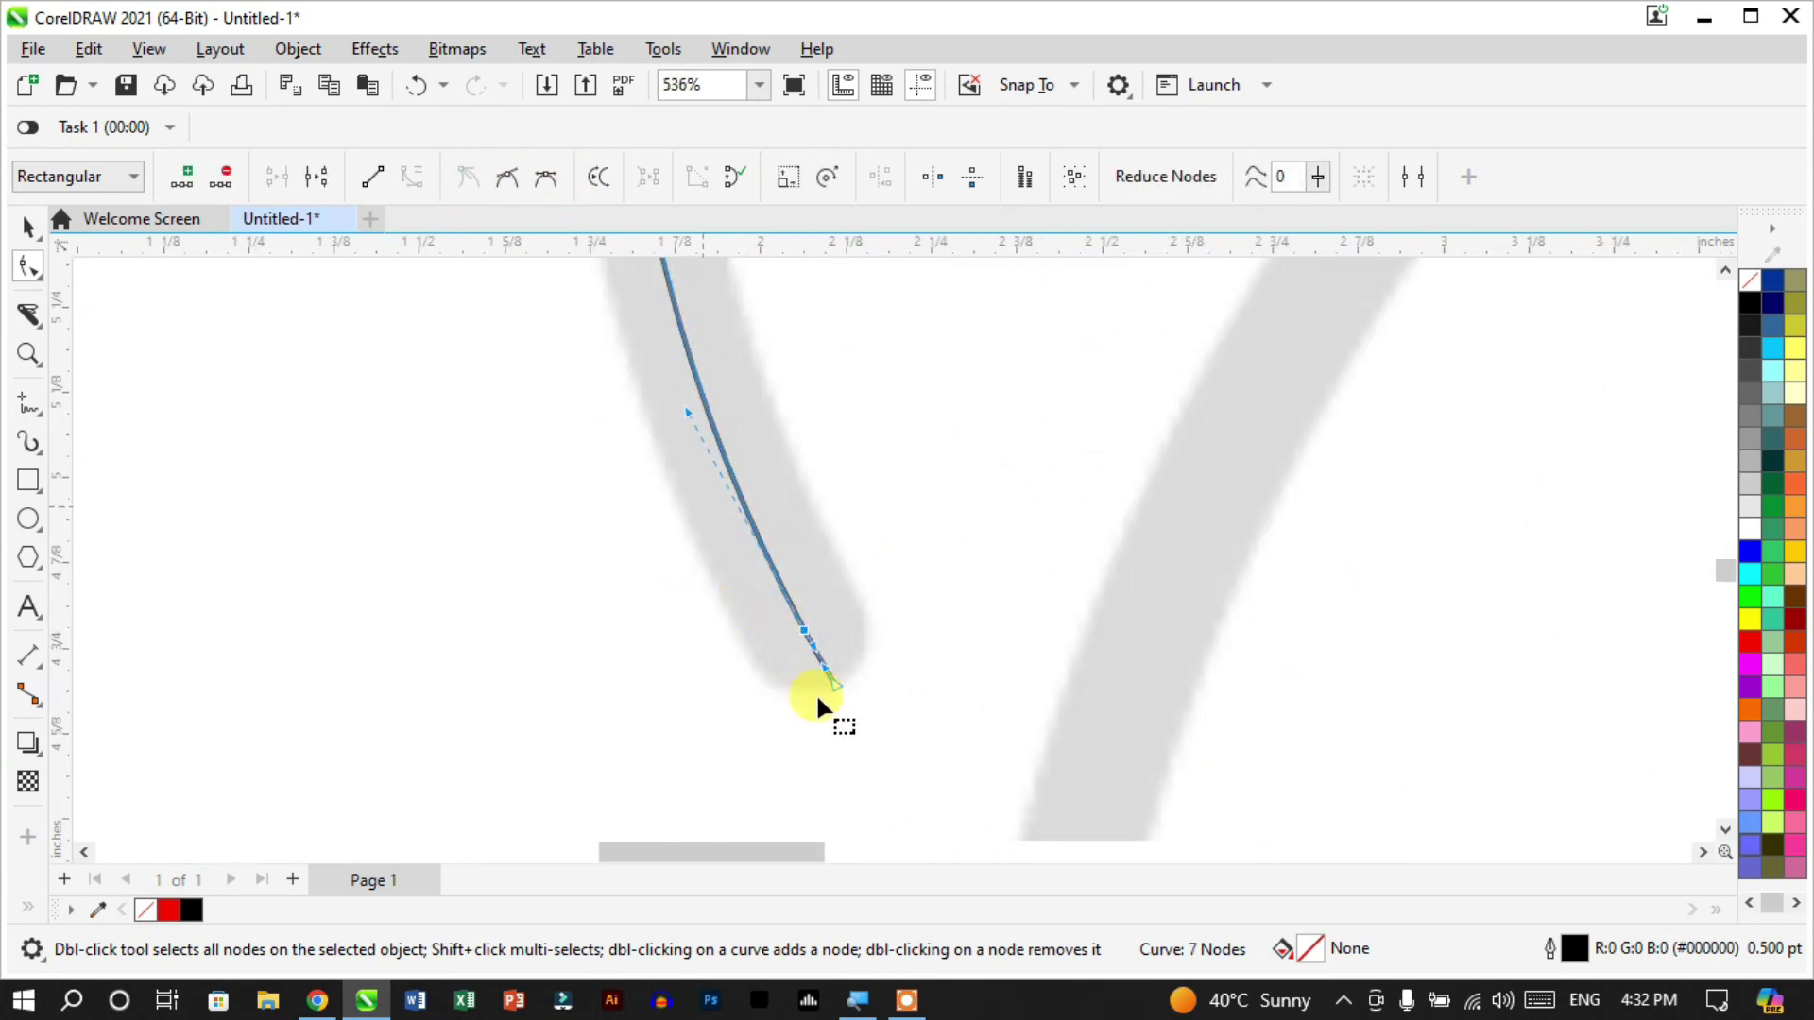
key("Delete")
scroll(546, 699, "down", 8)
scroll(903, 461, "up", 5)
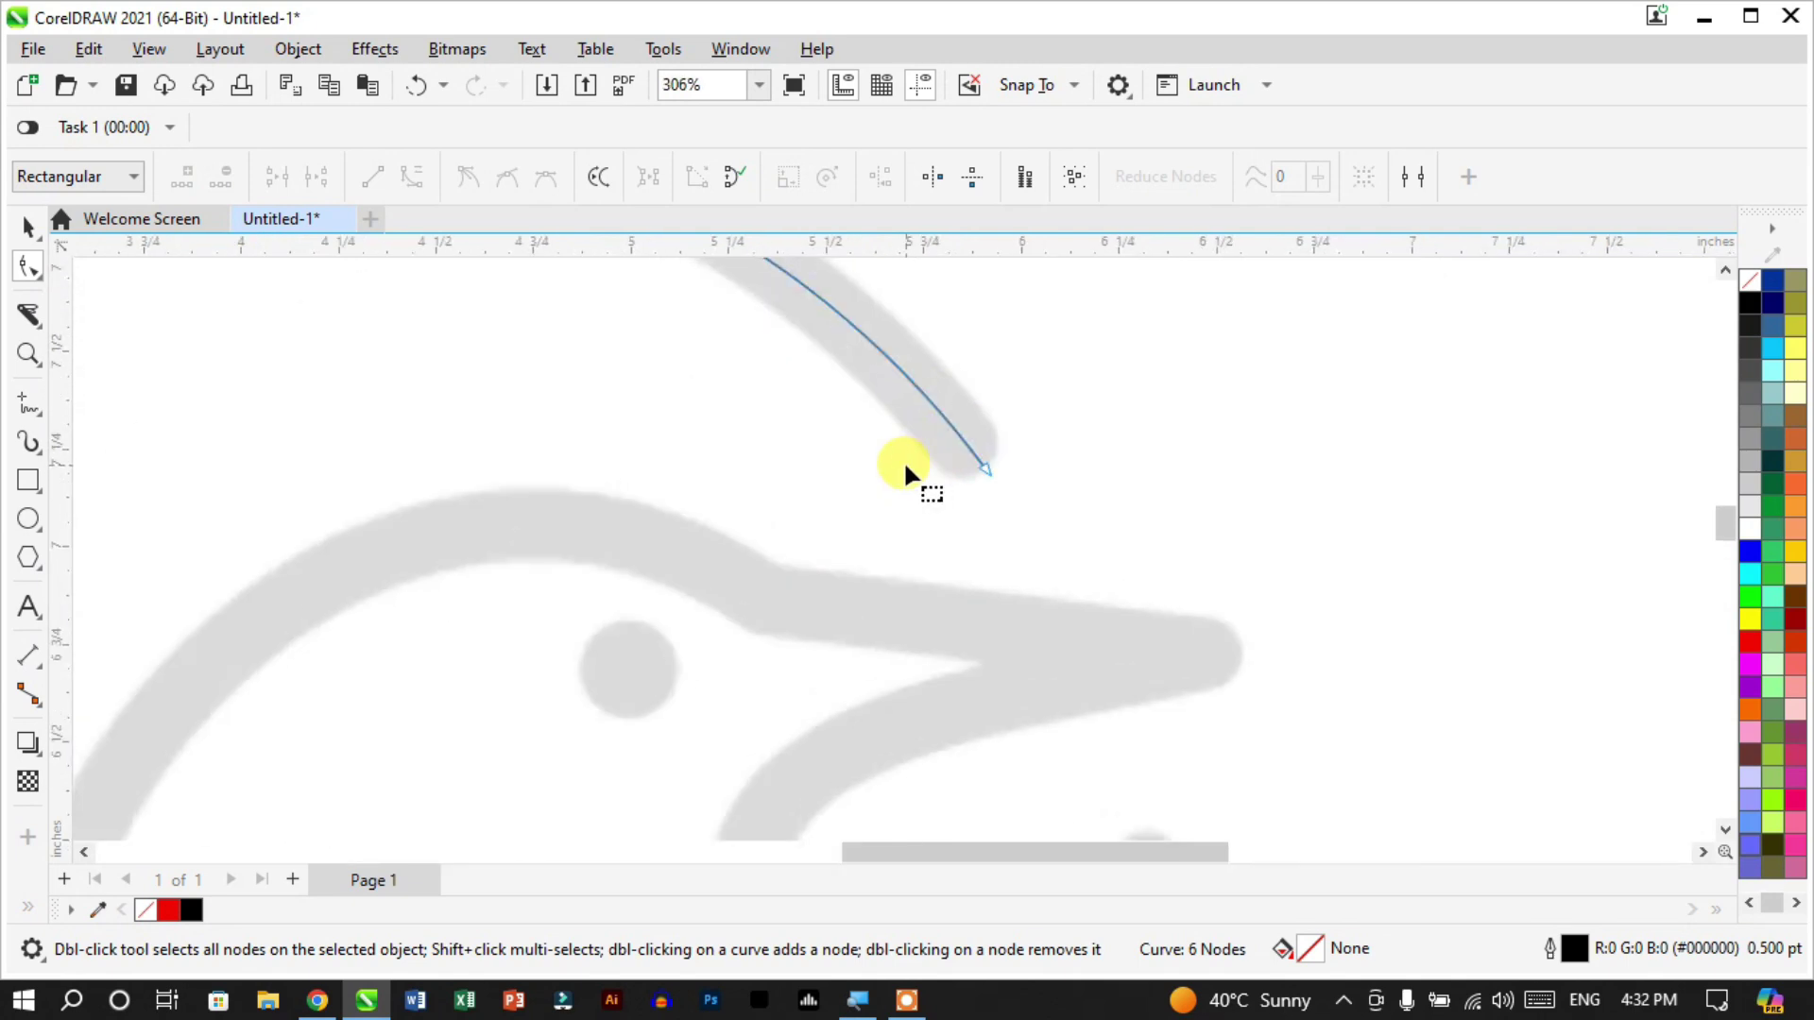
Trim the large arc's upper-right end with a new node inside the grey stroke's tip, removing the end node beyond it
scroll(903, 461, "up", 3)
double_click(987, 430)
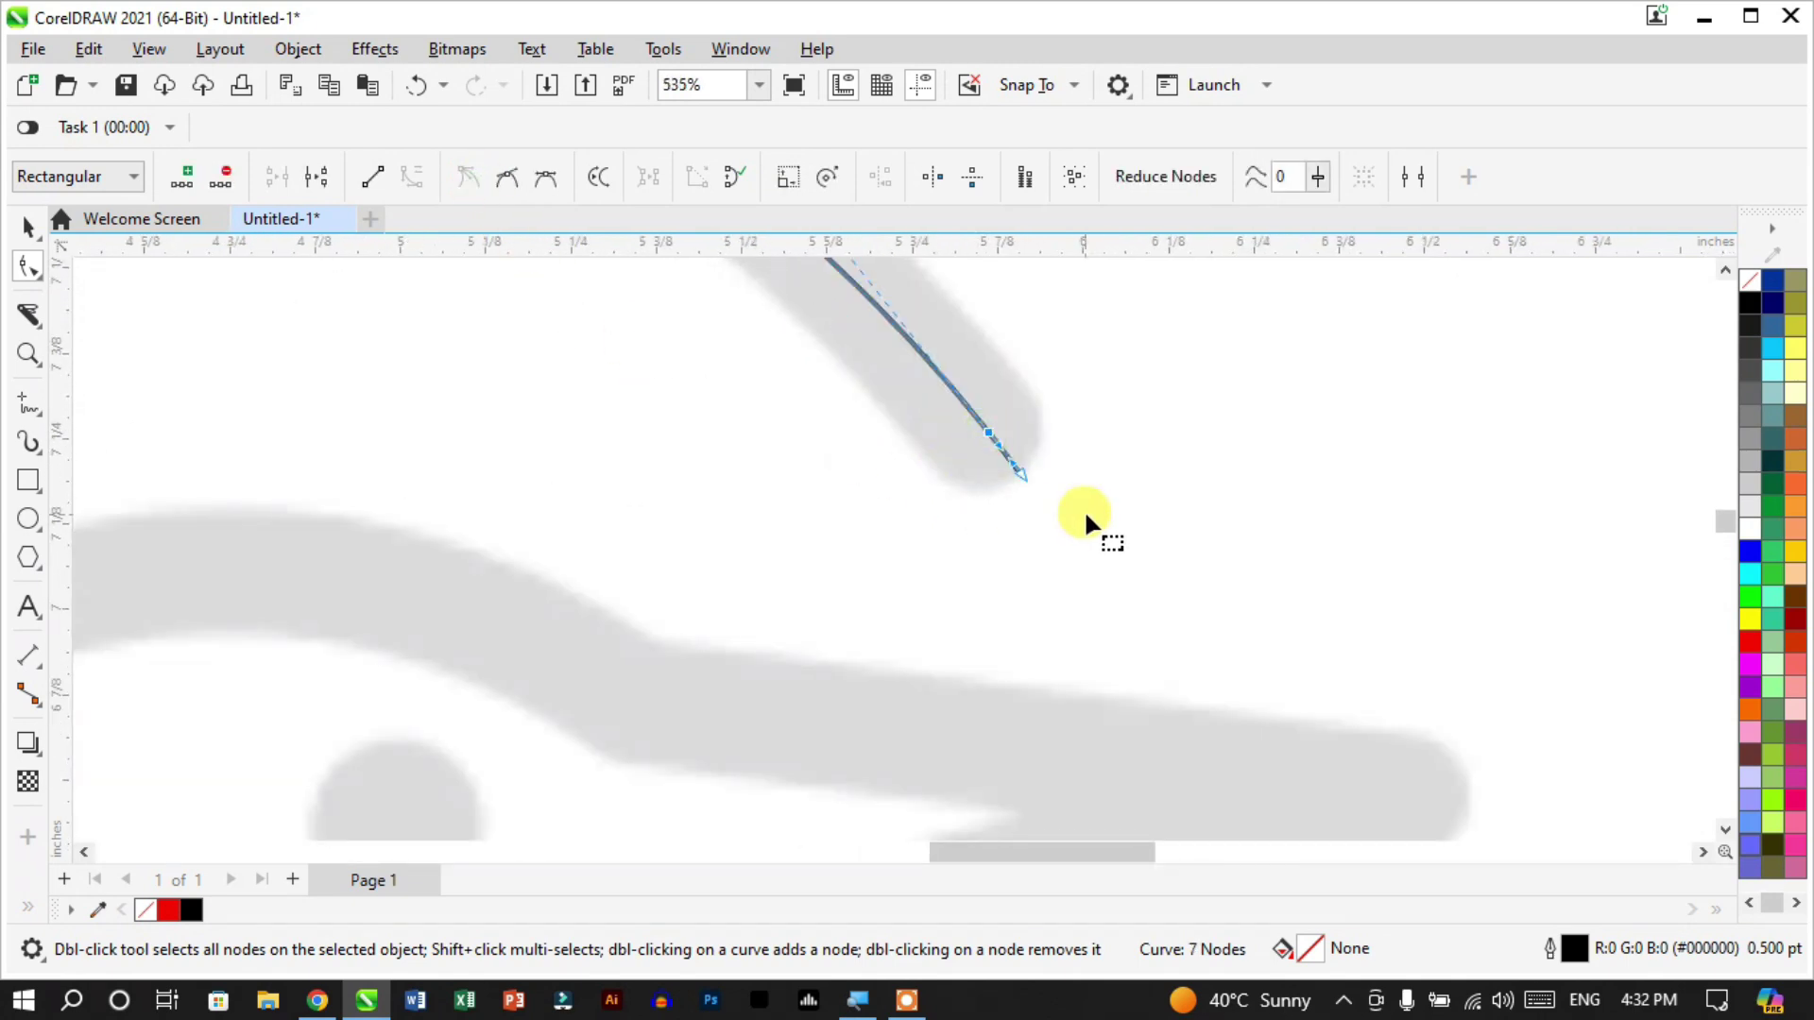
double_click(1024, 473)
scroll(1039, 472, "down", 11)
key("space")
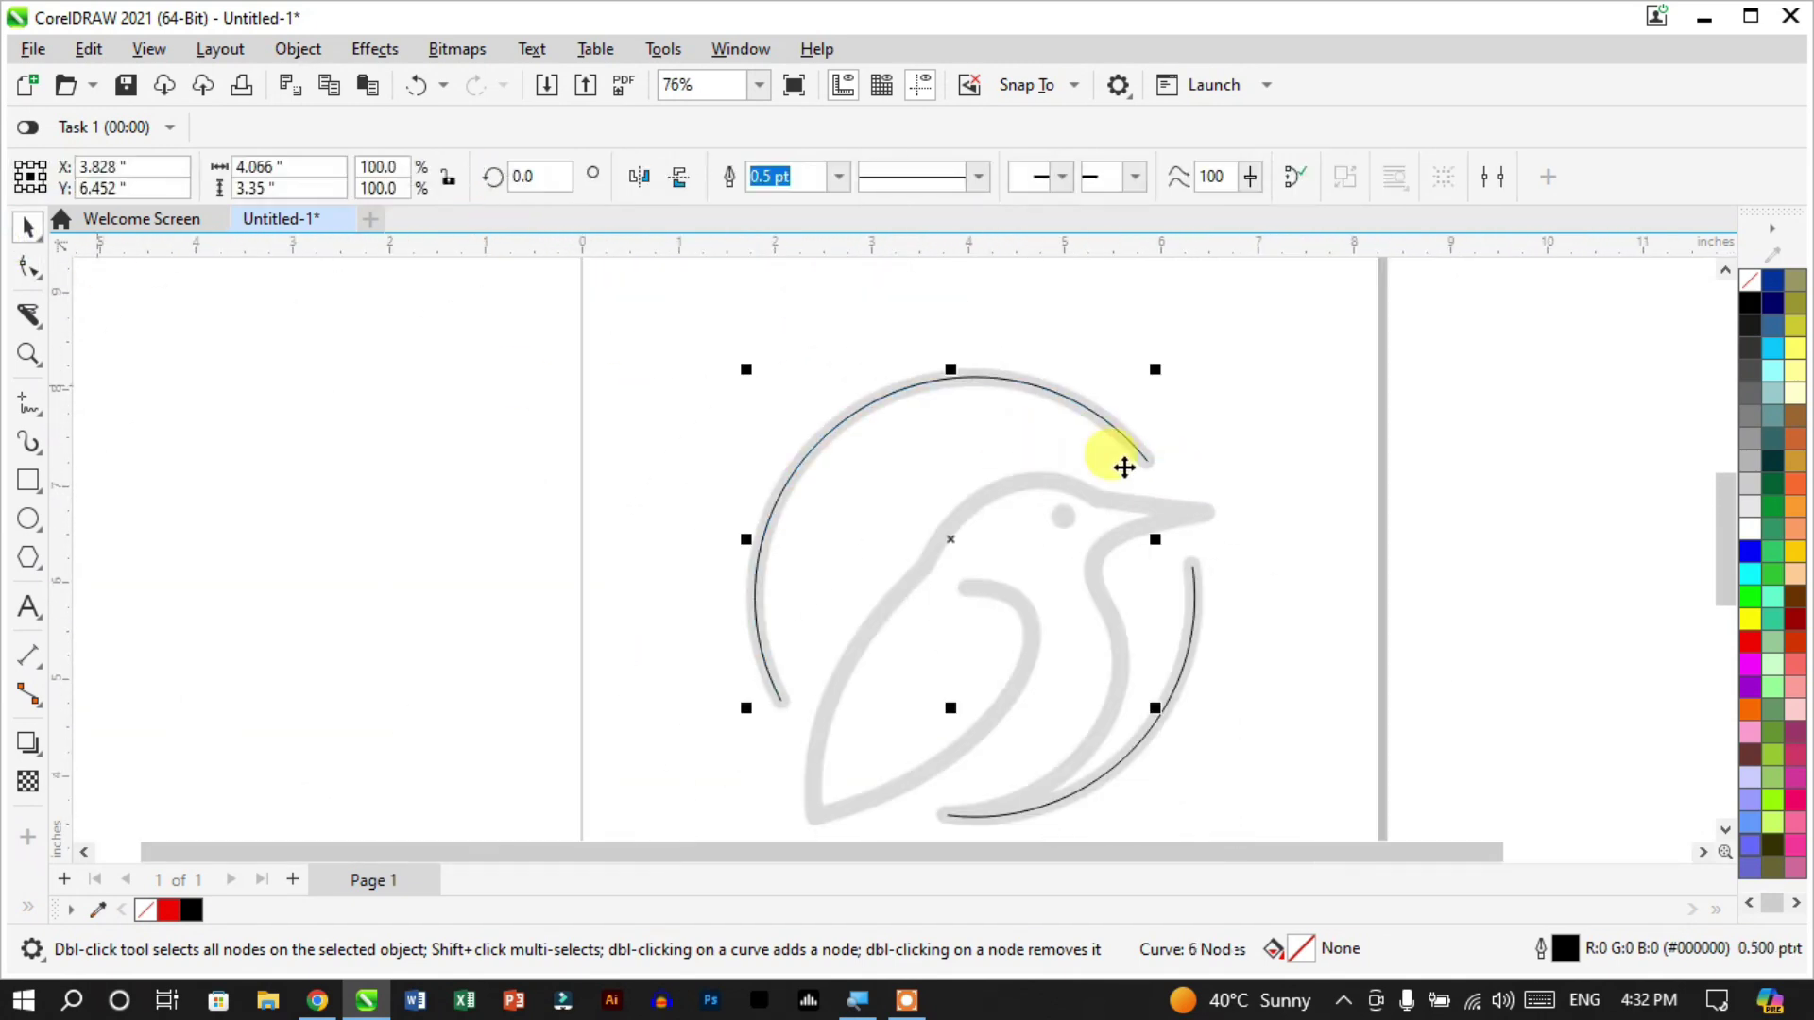
Combine the large upper arc and the lower-right arc into a single curve object
scroll(1183, 704, "up", 1)
left_click(1171, 677, "shift")
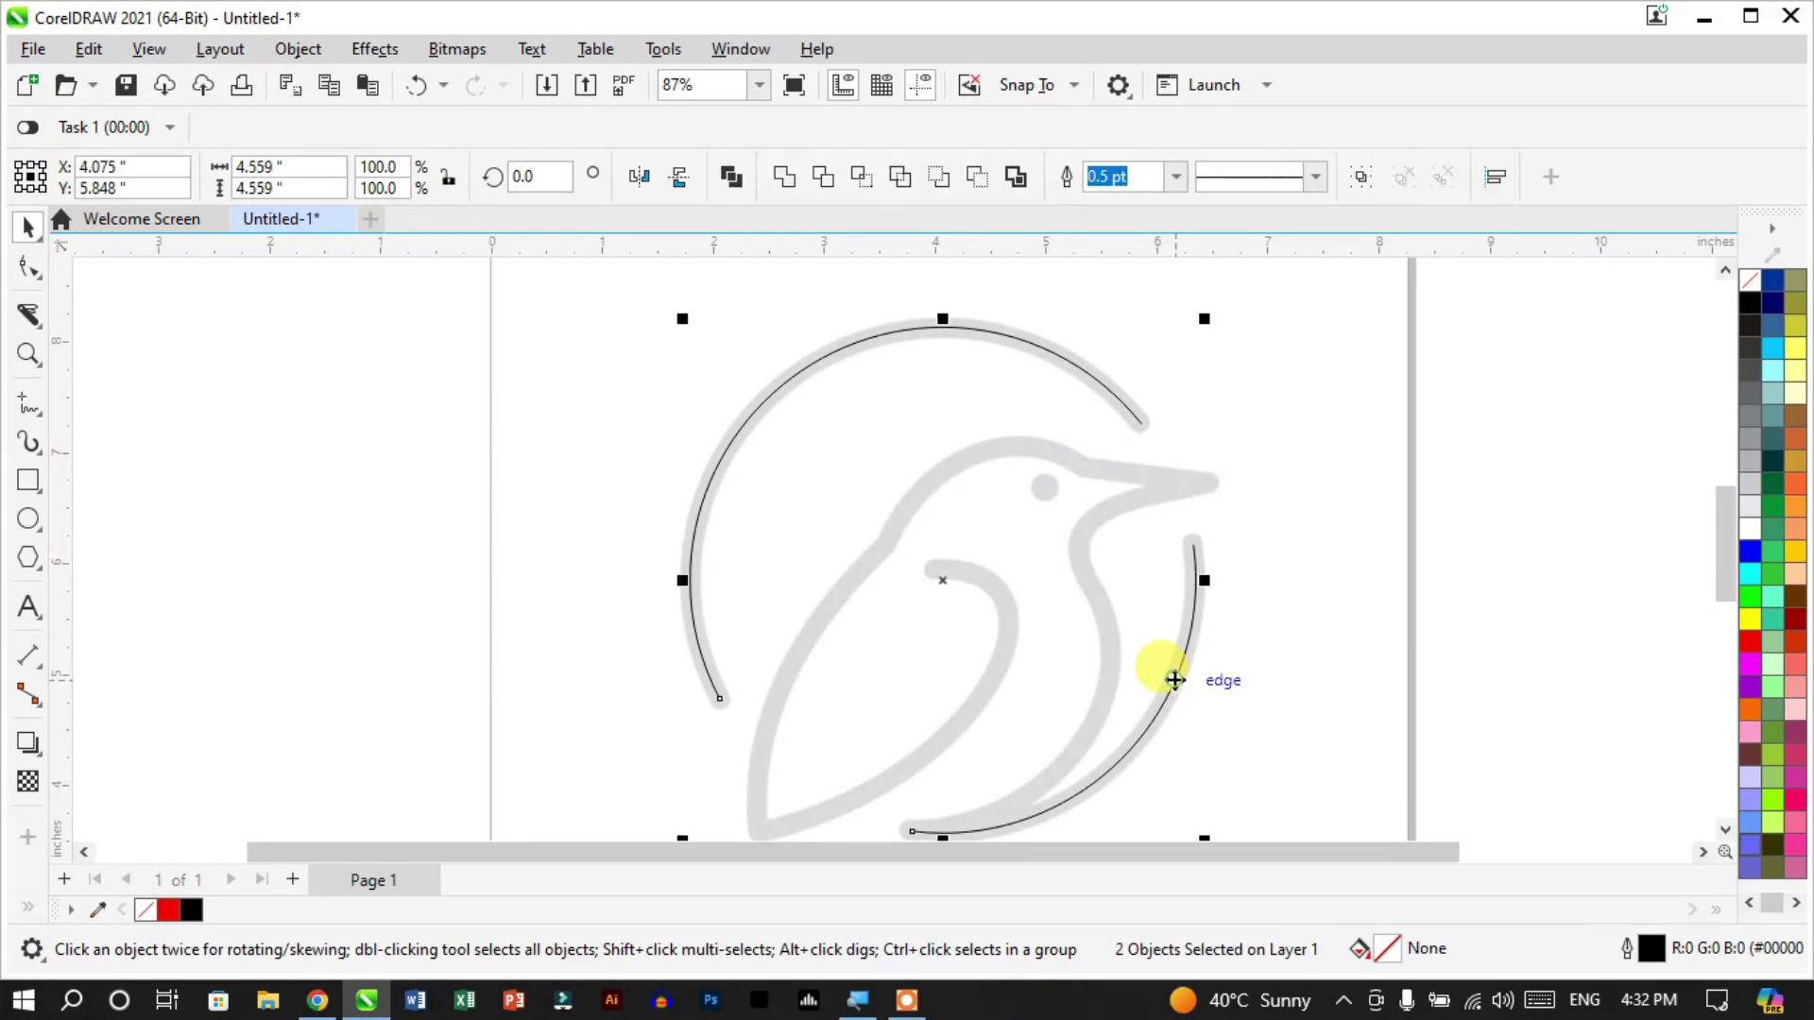
key("F3")
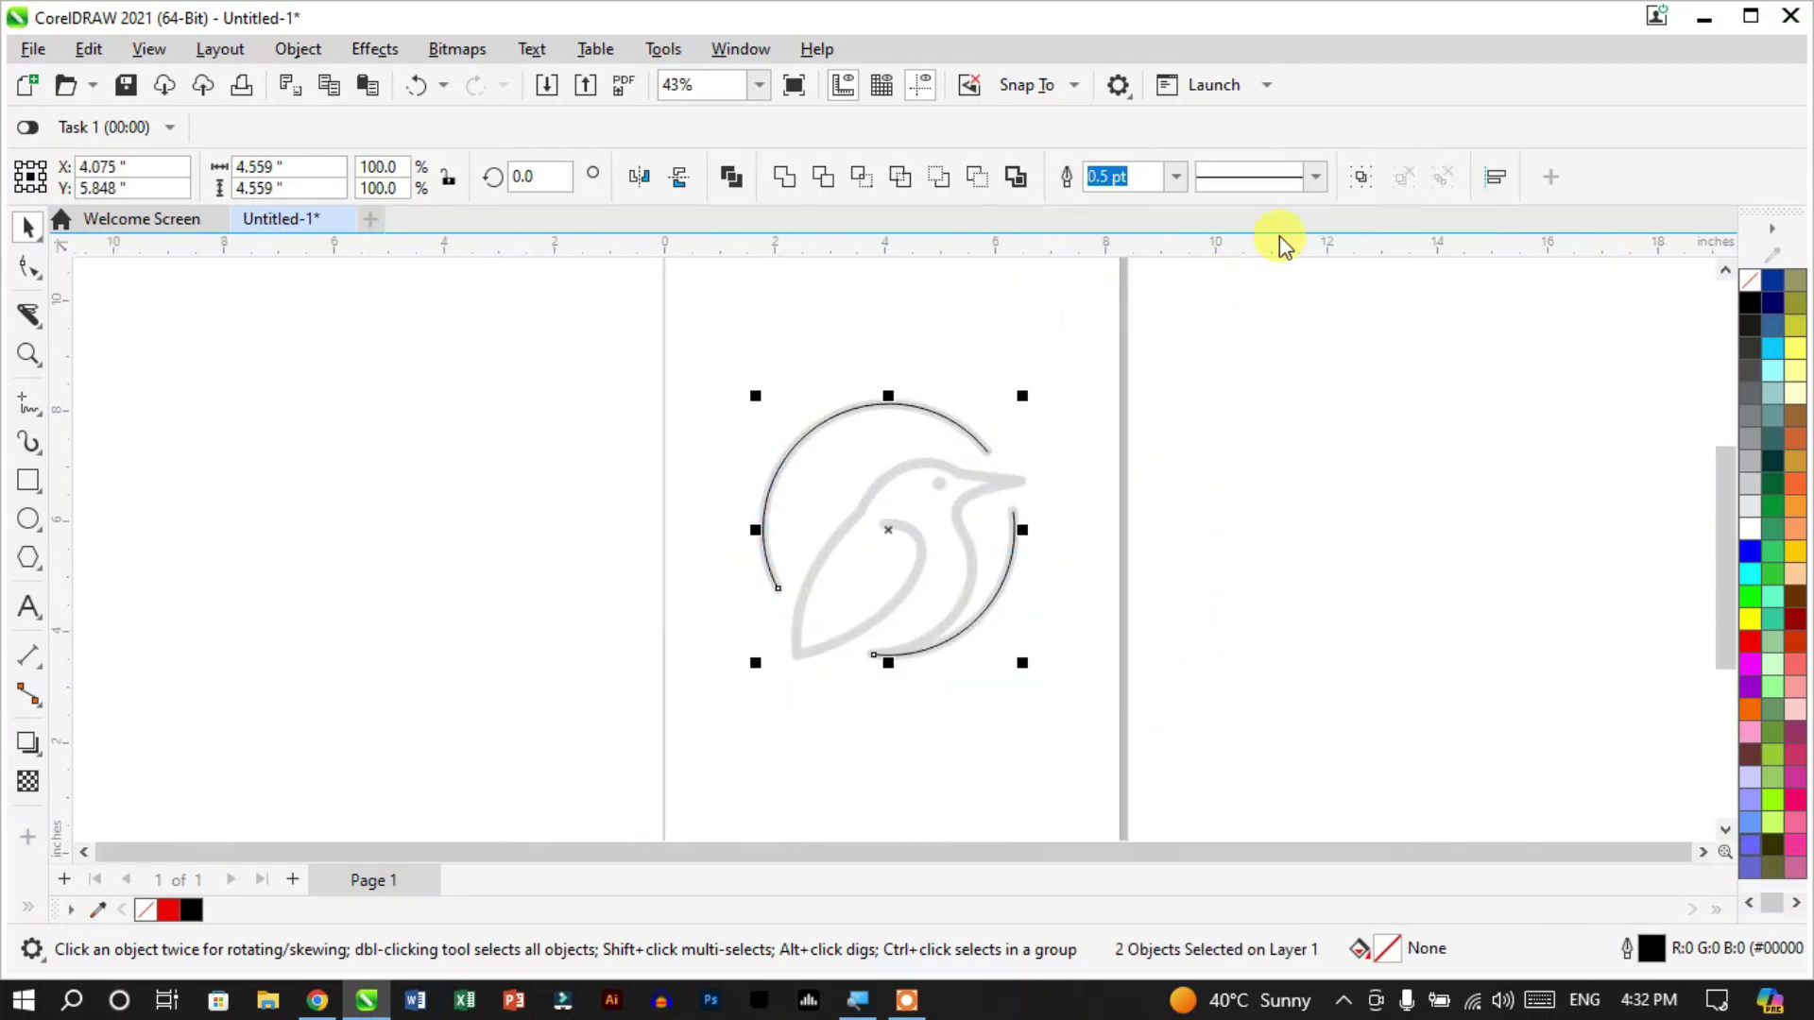
key("ctrl+l")
Thicken the combined arcs' outline to 12 pt so it matches the grey ring of the sketch
scroll(983, 483, "up", 10)
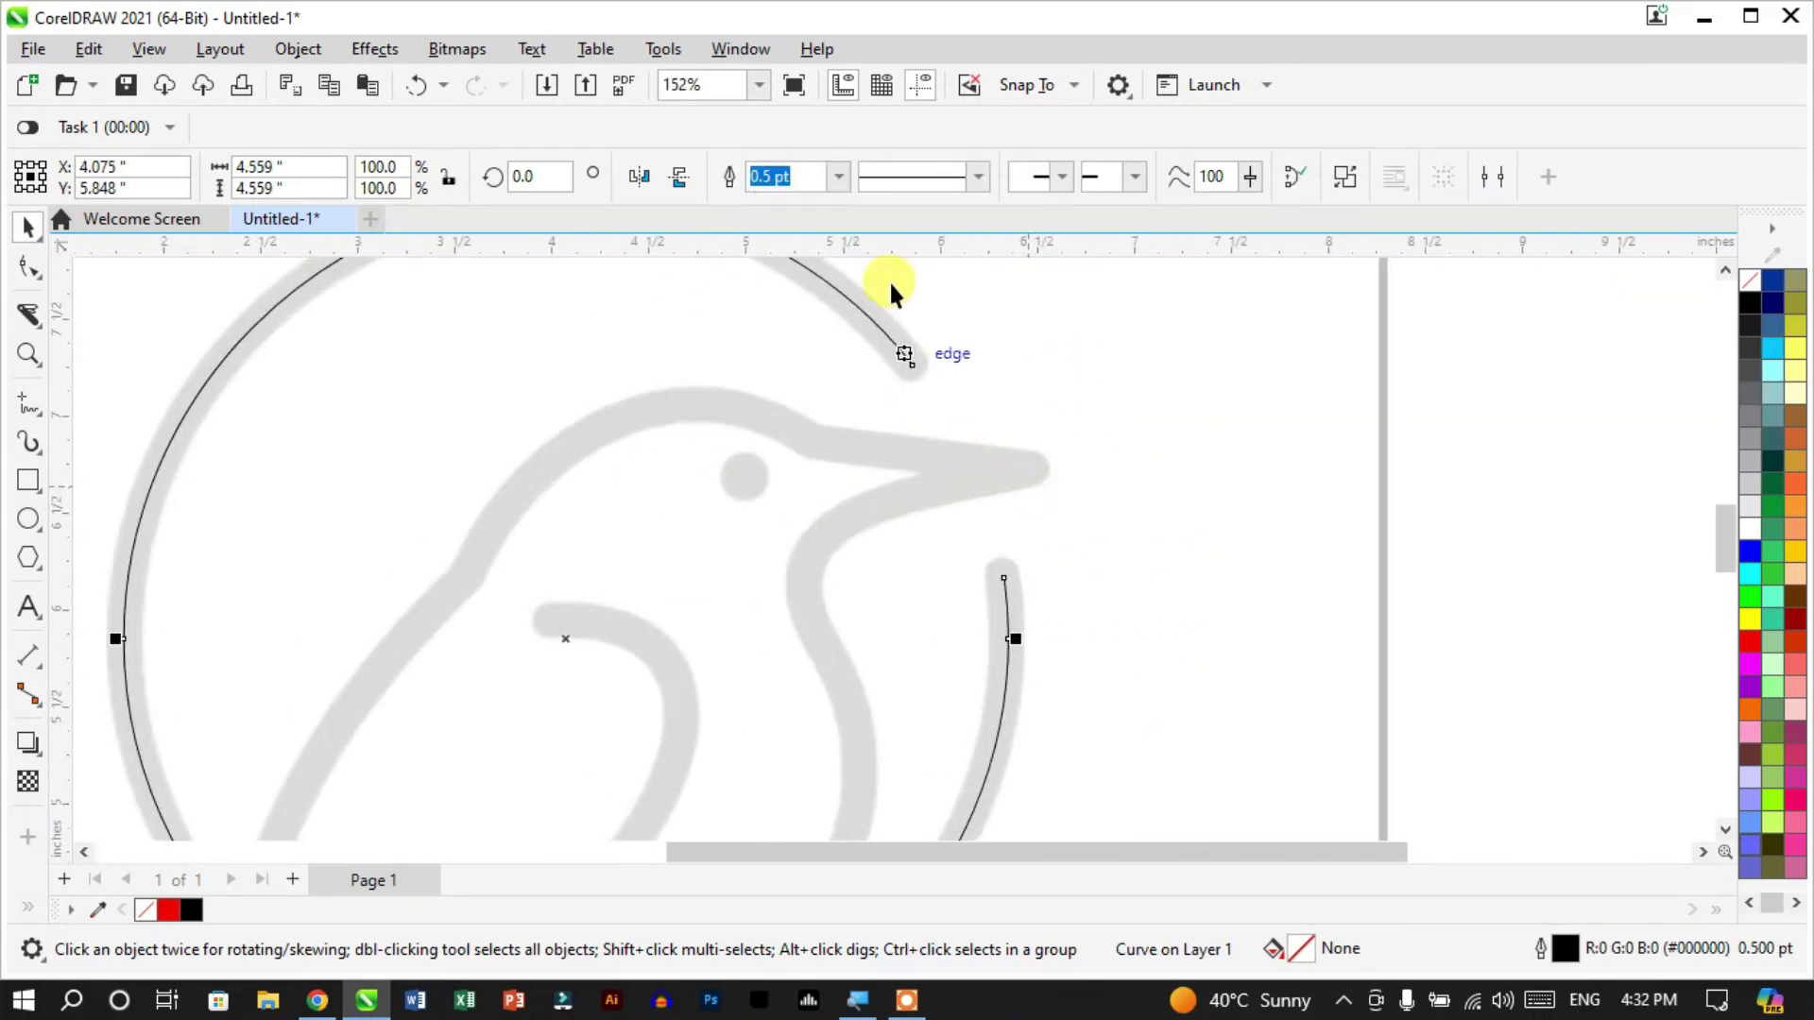
left_click(839, 176)
left_click(789, 389)
left_click(840, 177)
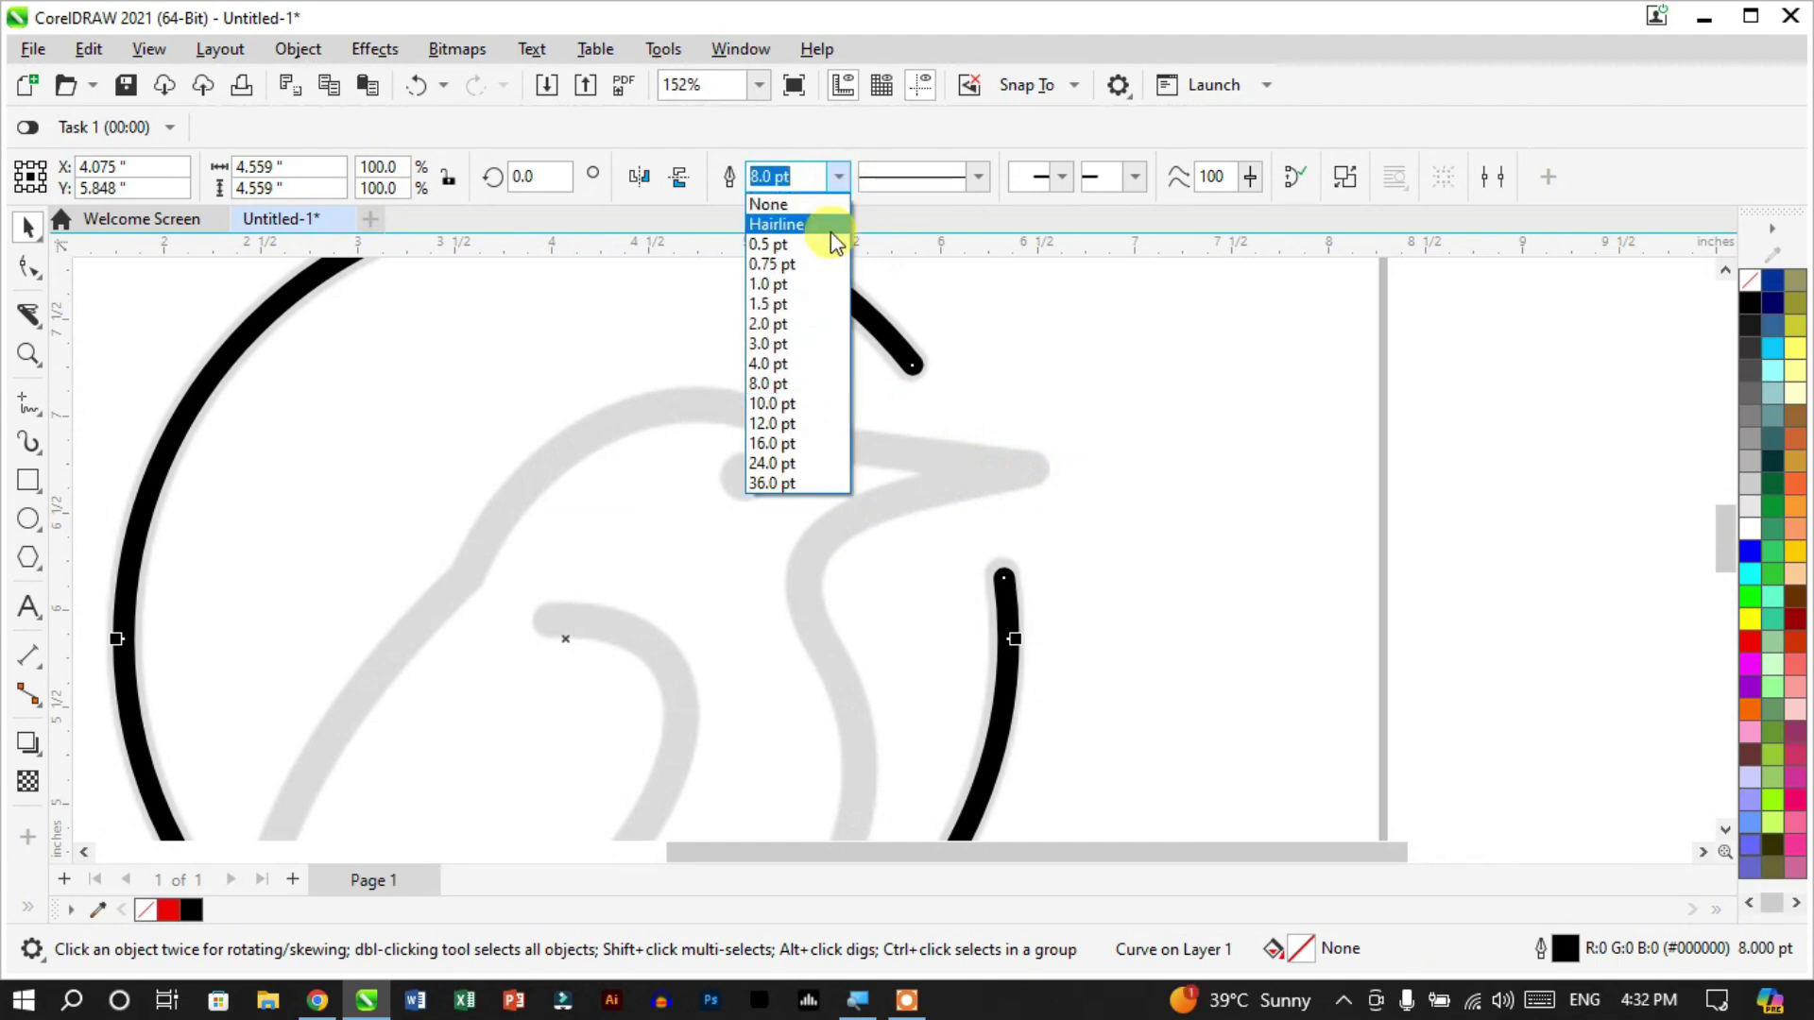
left_click(792, 412)
scroll(862, 360, "up", 5)
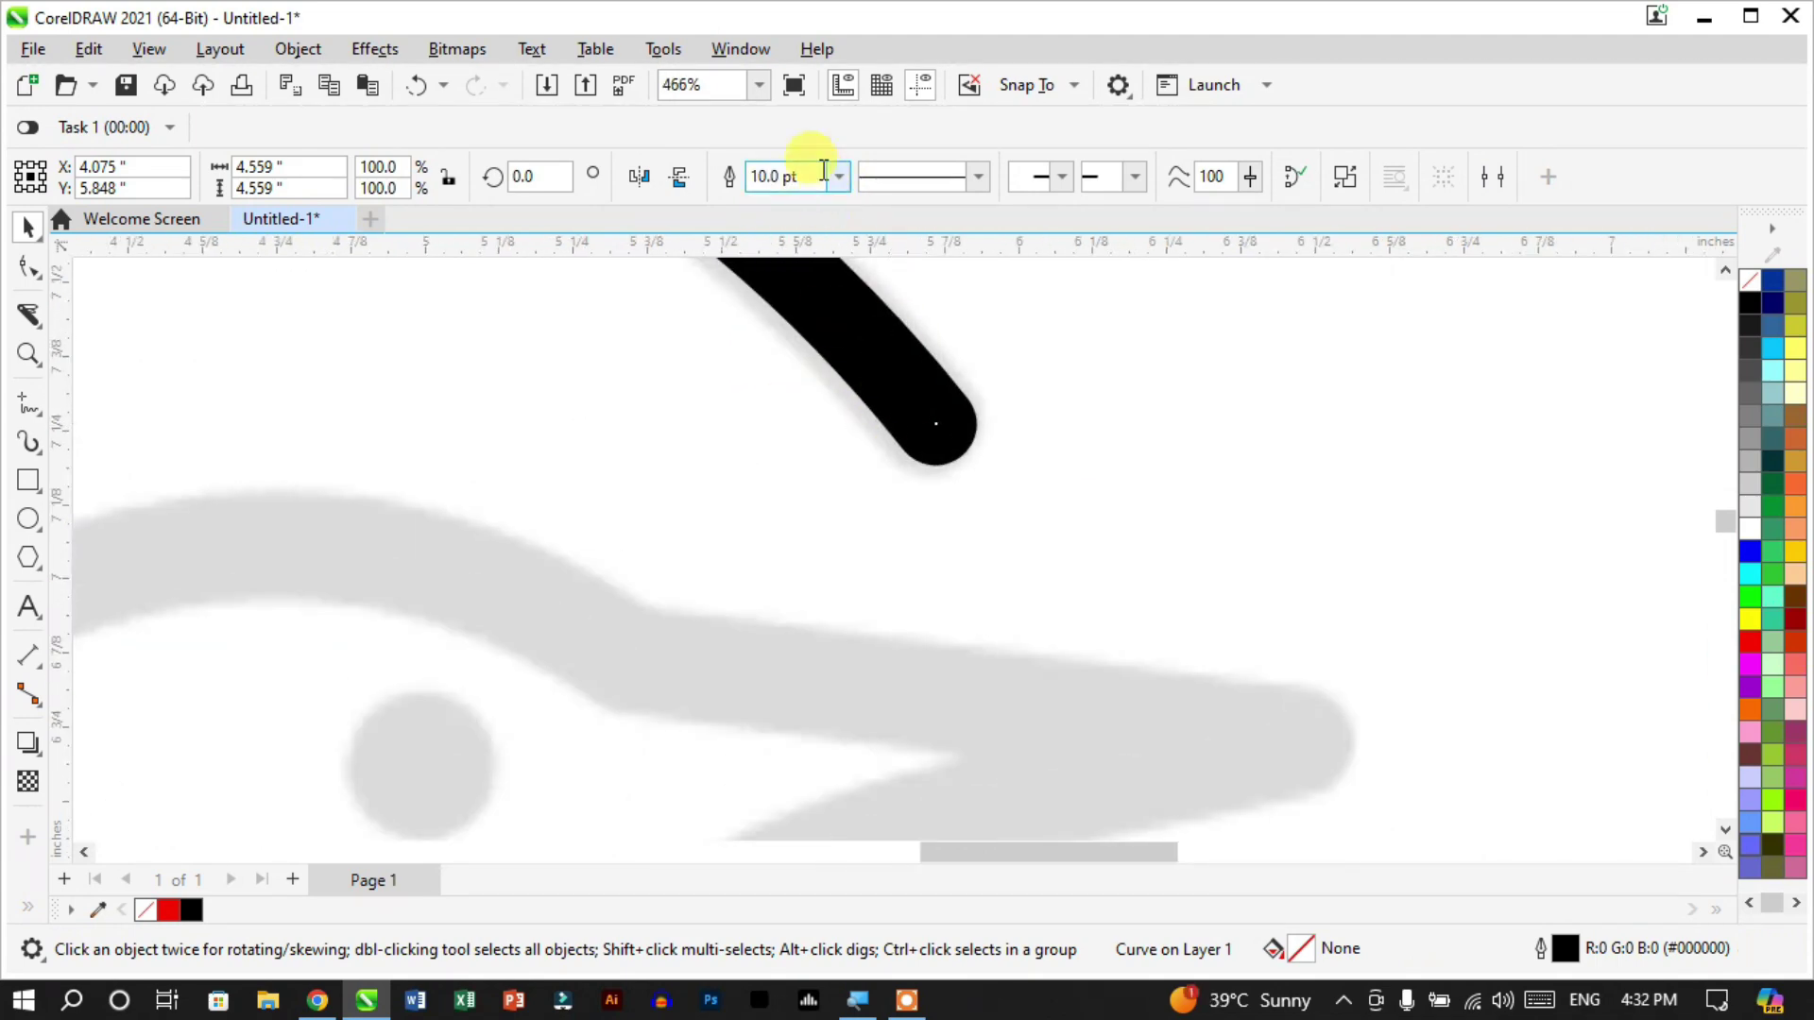
key("Return")
scroll(850, 378, "down", 5)
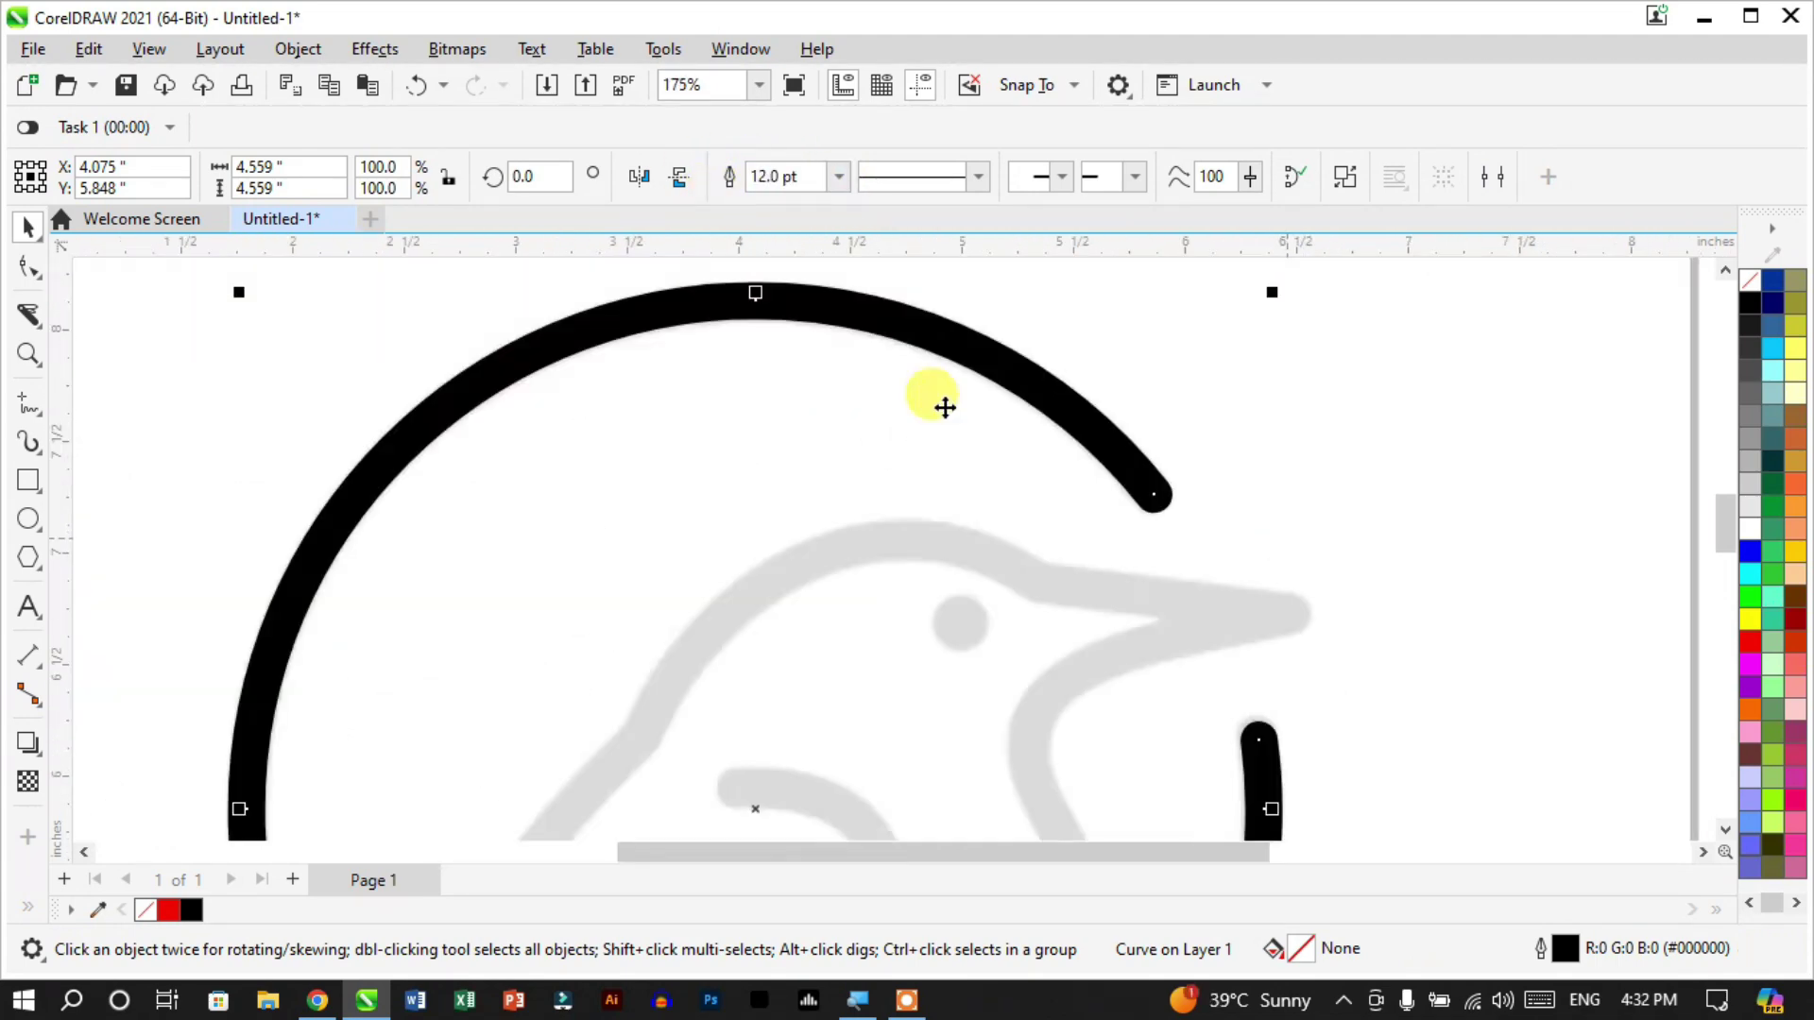
Examine how well the thickened arcs and their ends cover the grey ring strokes
scroll(972, 478, "up", 3)
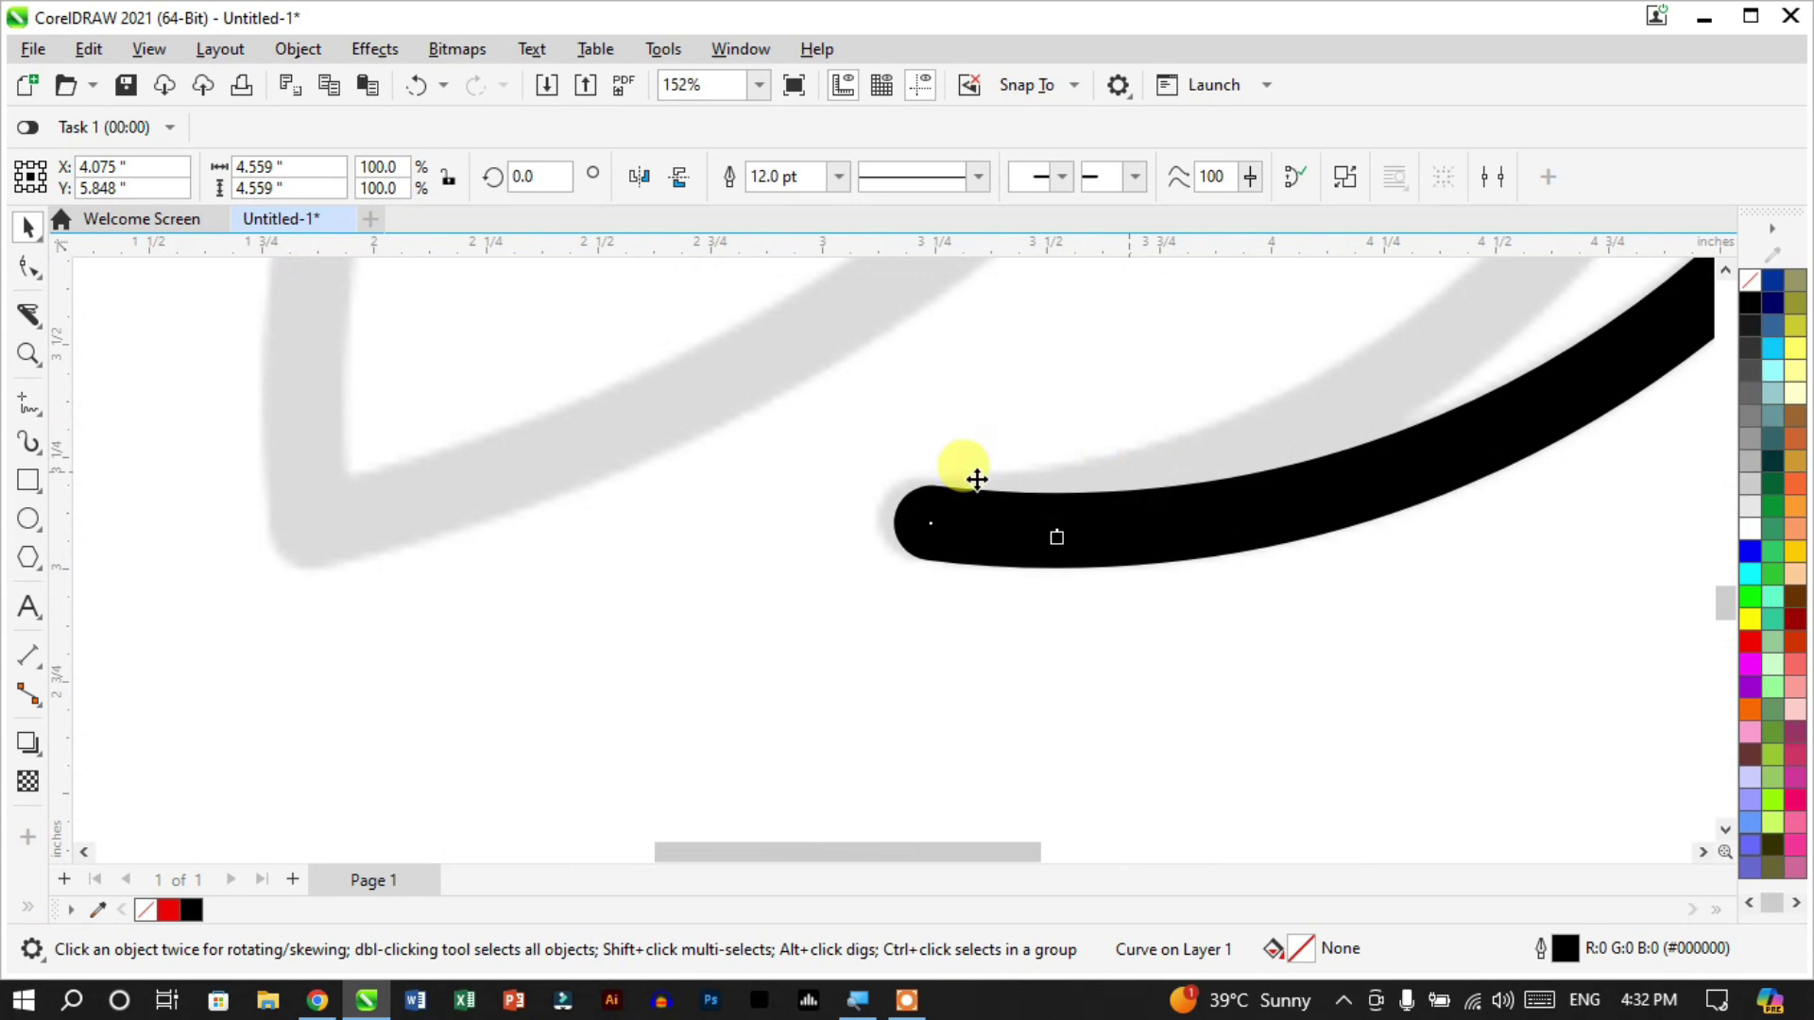
left_click(29, 267)
scroll(978, 527, "up", 3)
scroll(978, 527, "down", 8)
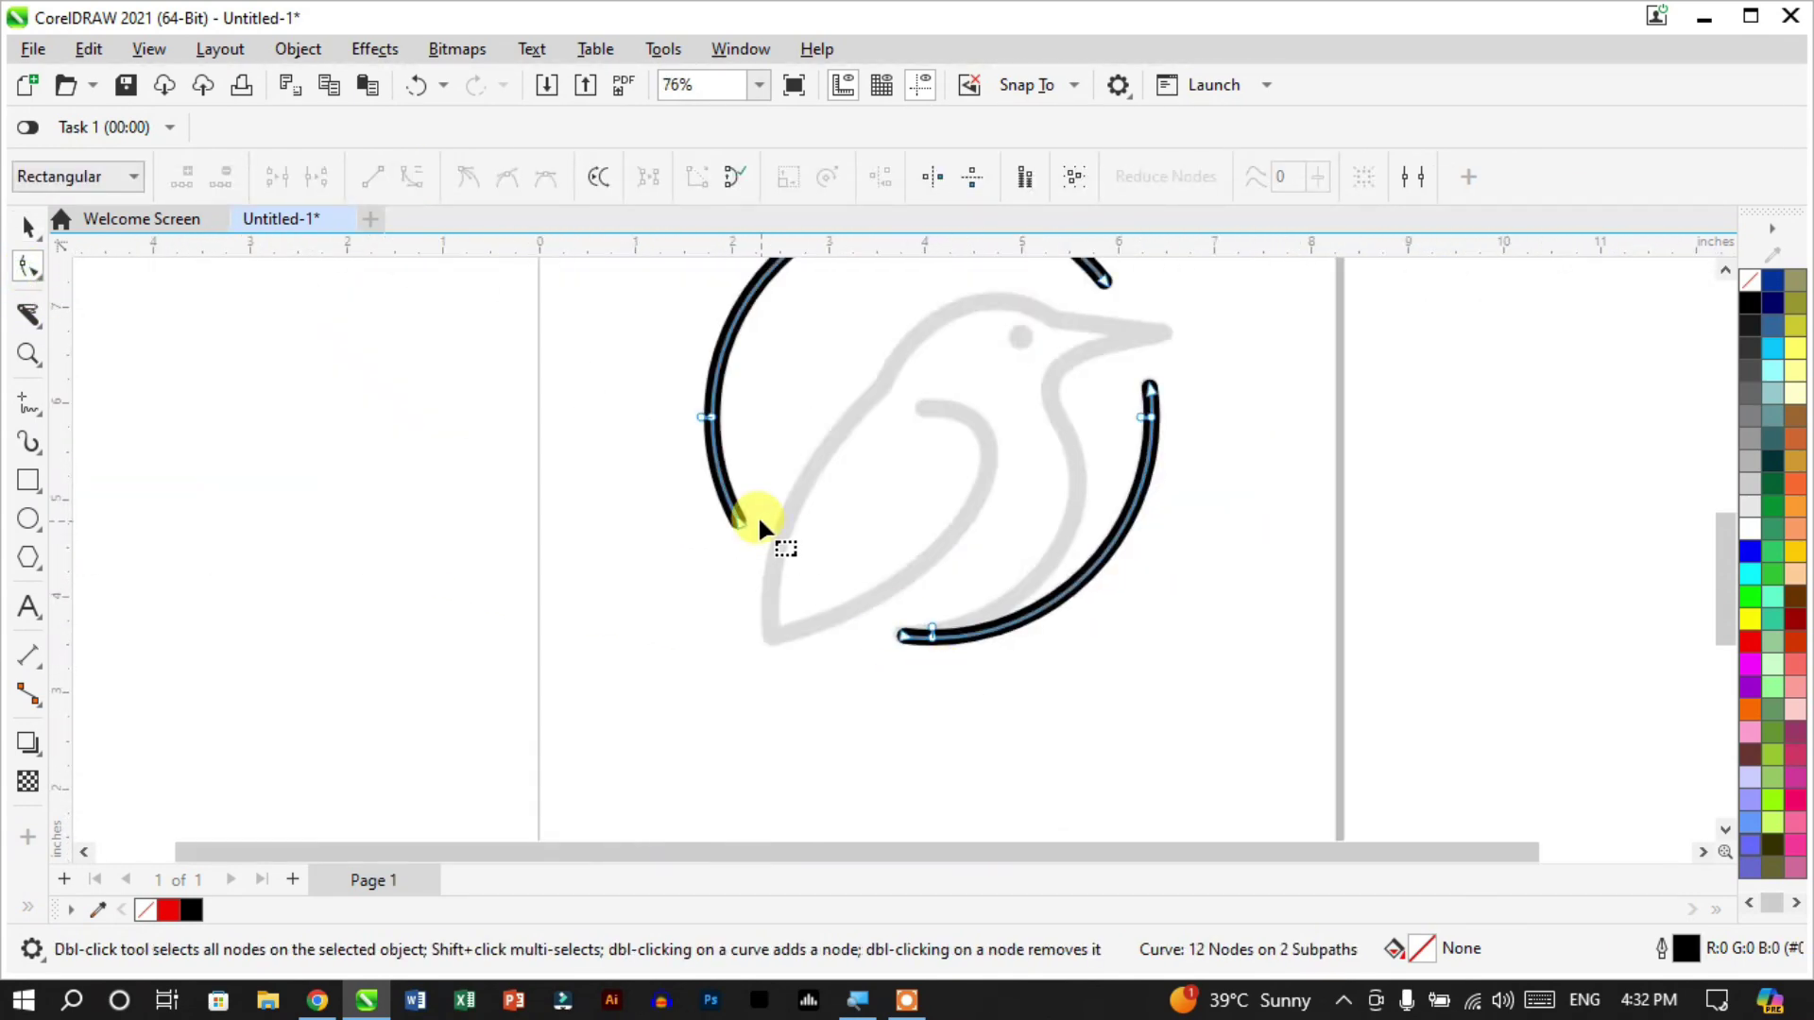
key("space")
left_click(344, 466)
scroll(1001, 417, "up", 3)
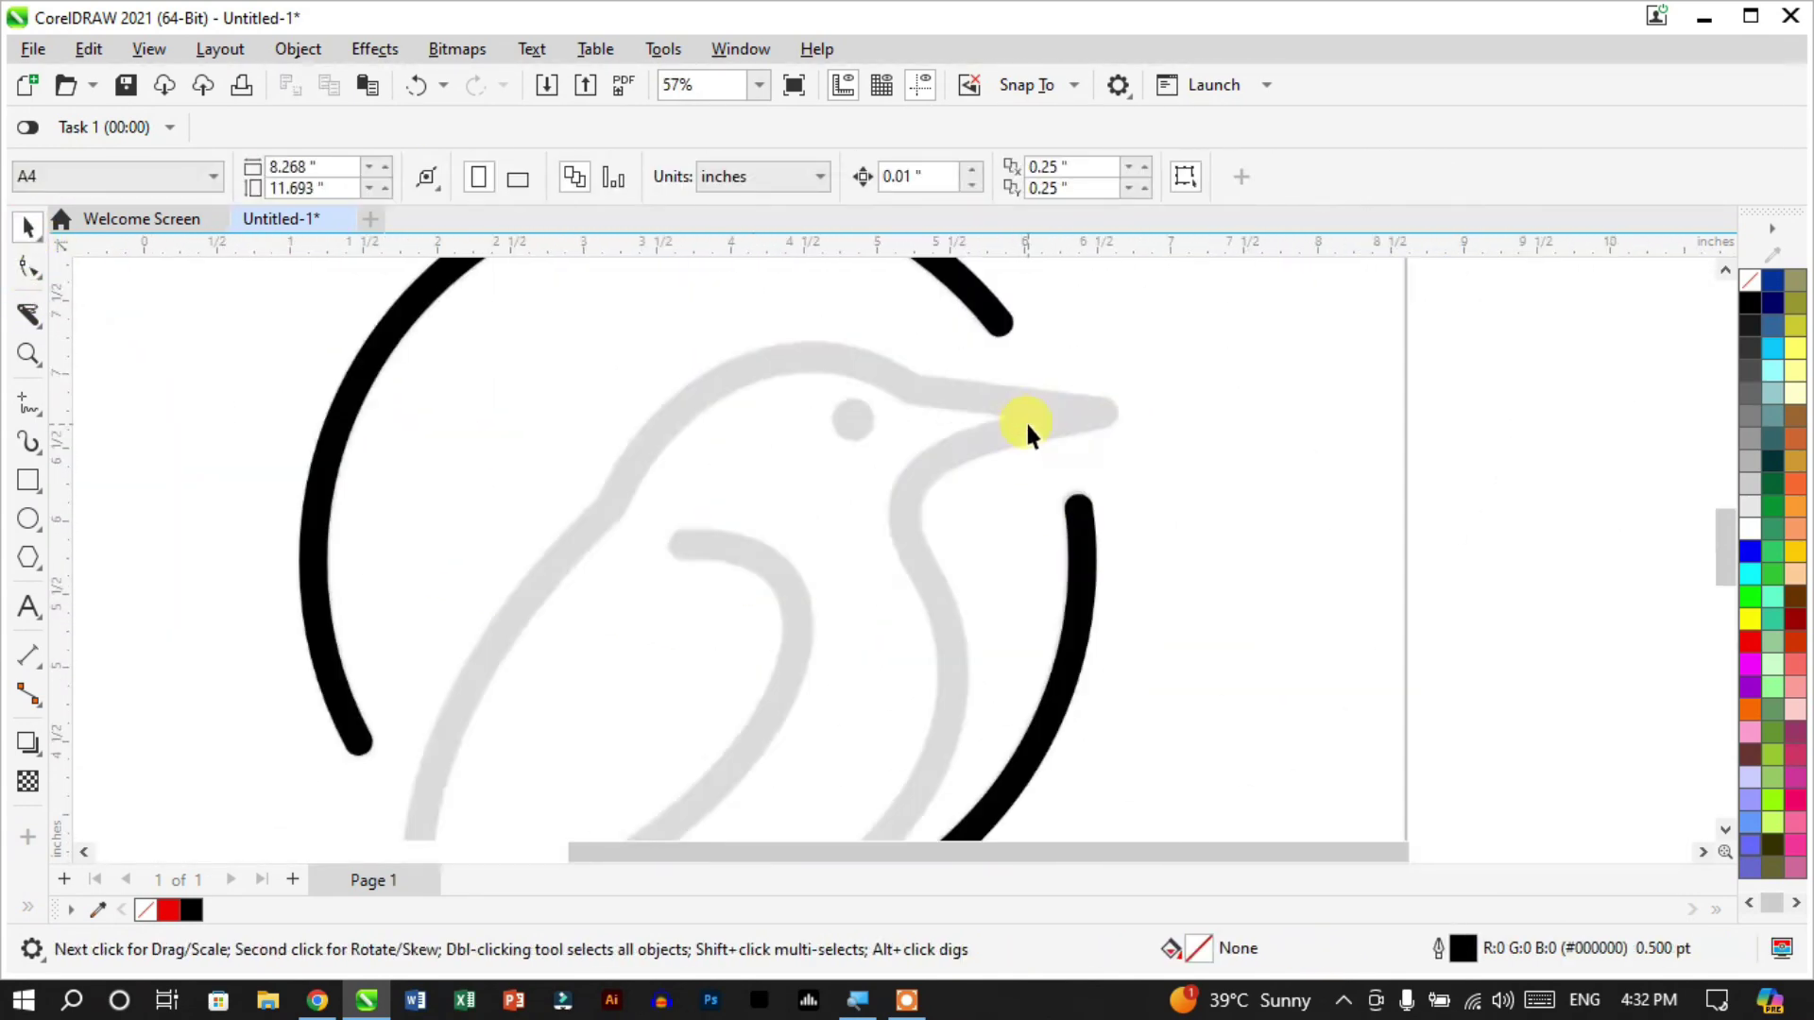
scroll(999, 328, "down", 2)
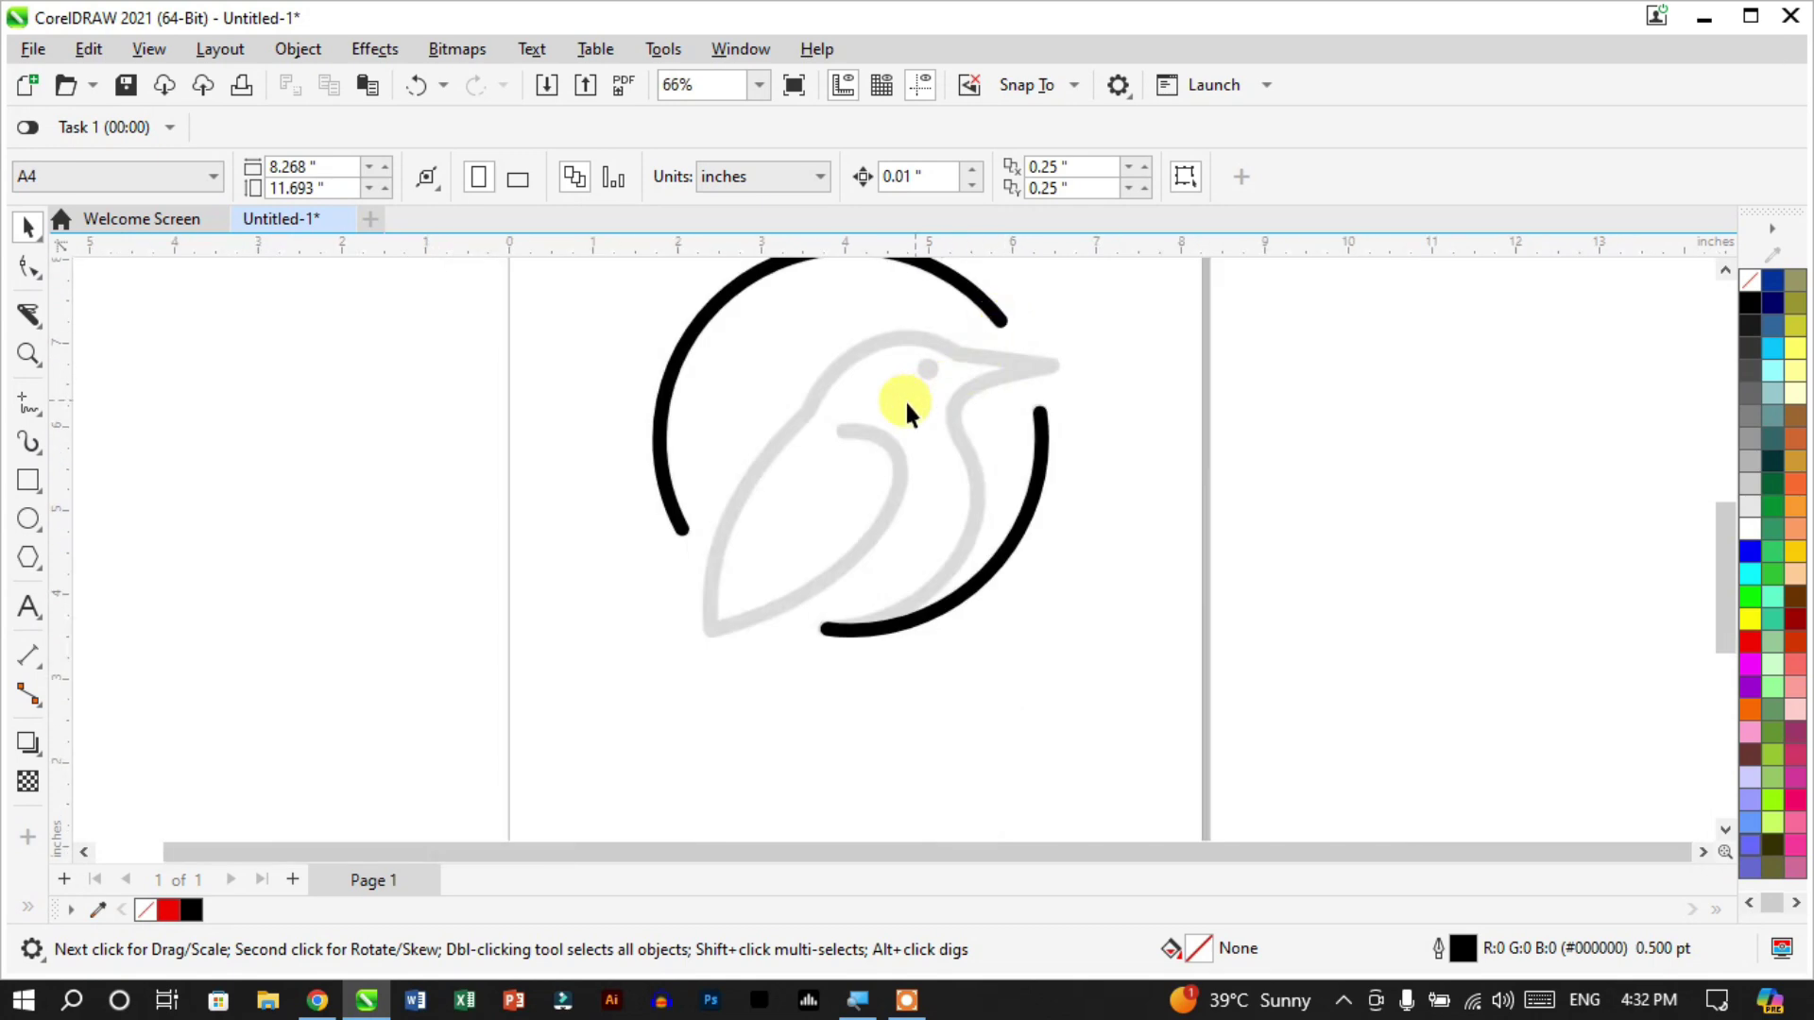
Colour the outline of the combined ring arcs red and deselect them
left_click(1042, 487)
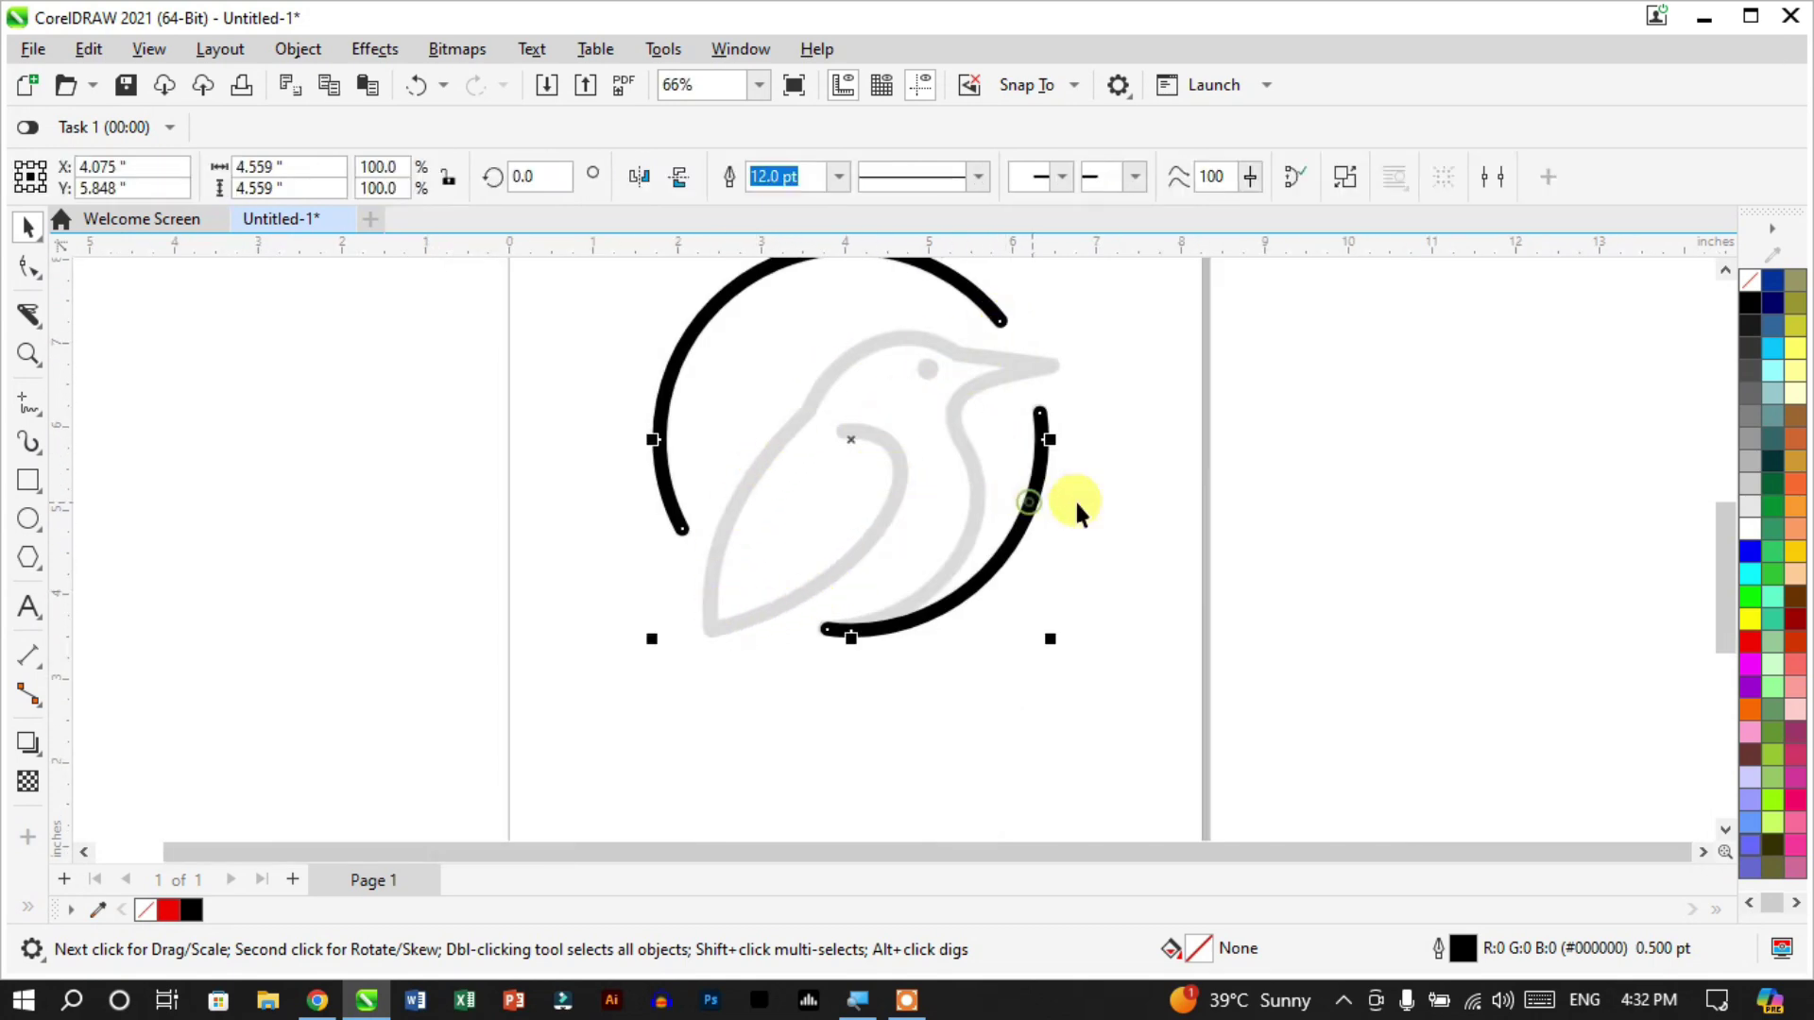
right_click(1751, 644)
left_click(1613, 284)
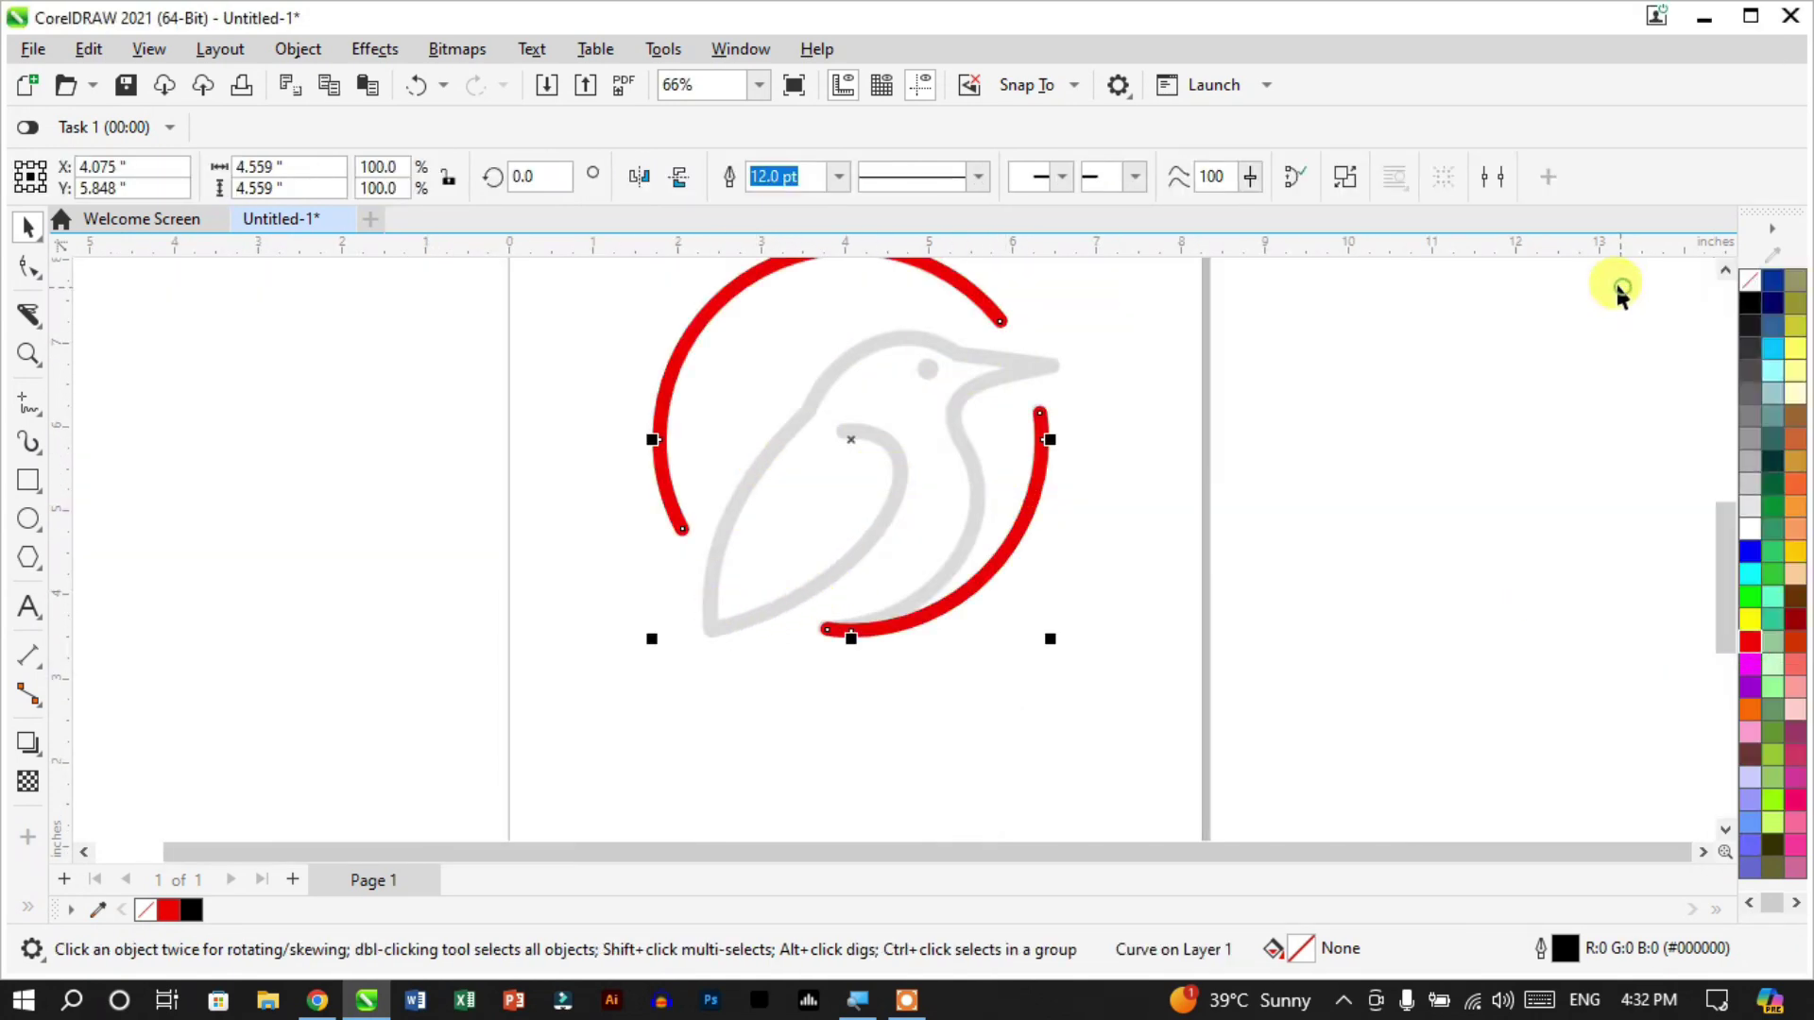
left_click(1141, 515)
Try starting a Pen tool path at the lower-right red arc's end and undo the change to the arc
scroll(1000, 350, "up", 2)
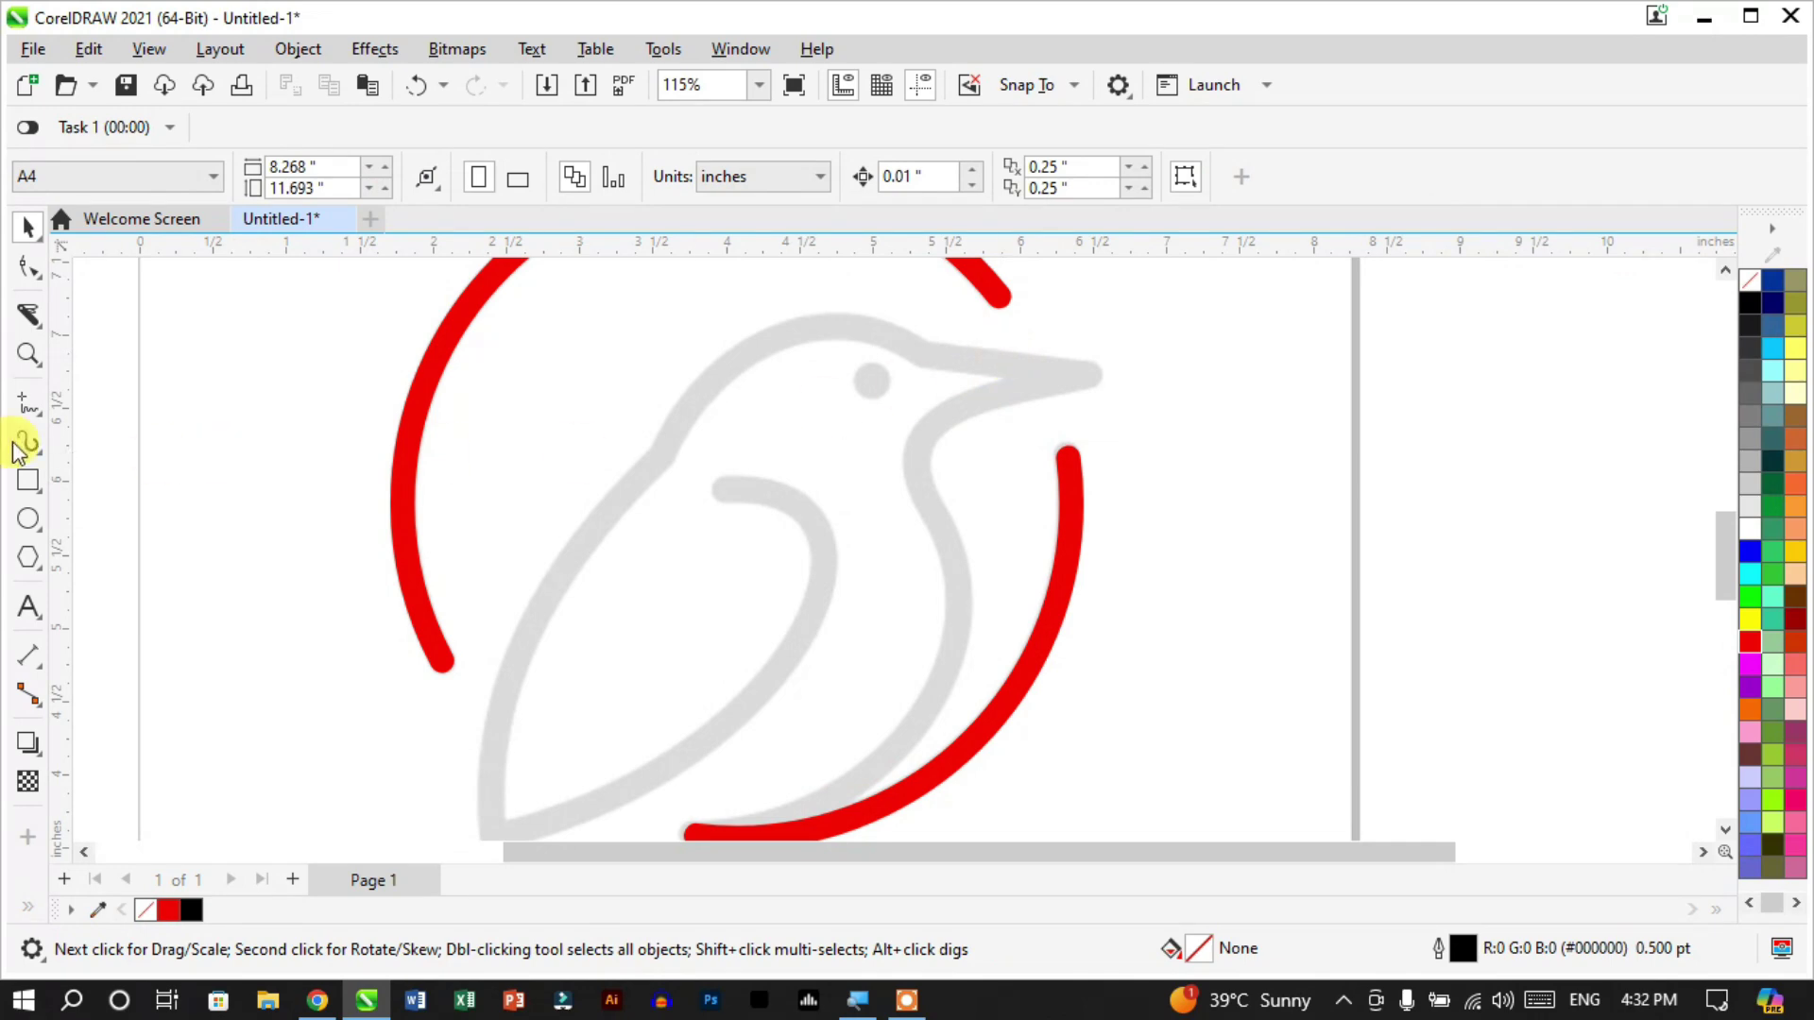
left_click(26, 407)
left_click(133, 488)
scroll(733, 529, "down", 2)
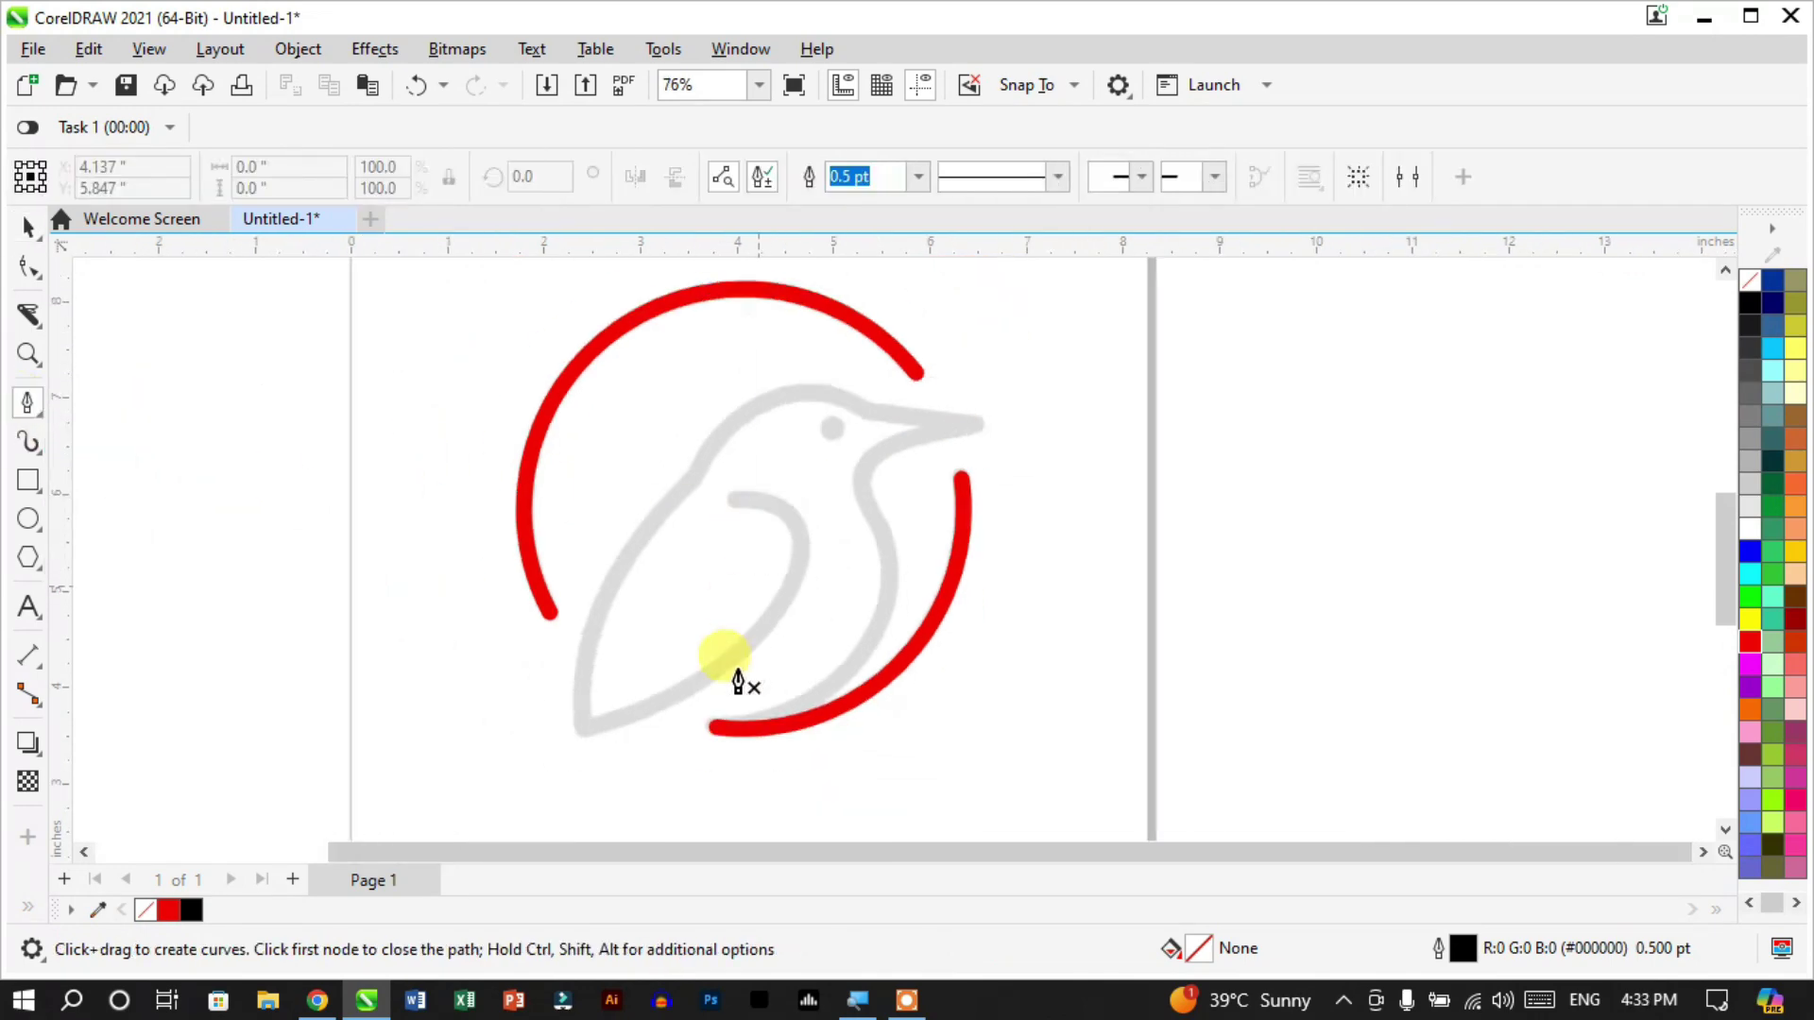
scroll(715, 761, "up", 3)
left_click(695, 755)
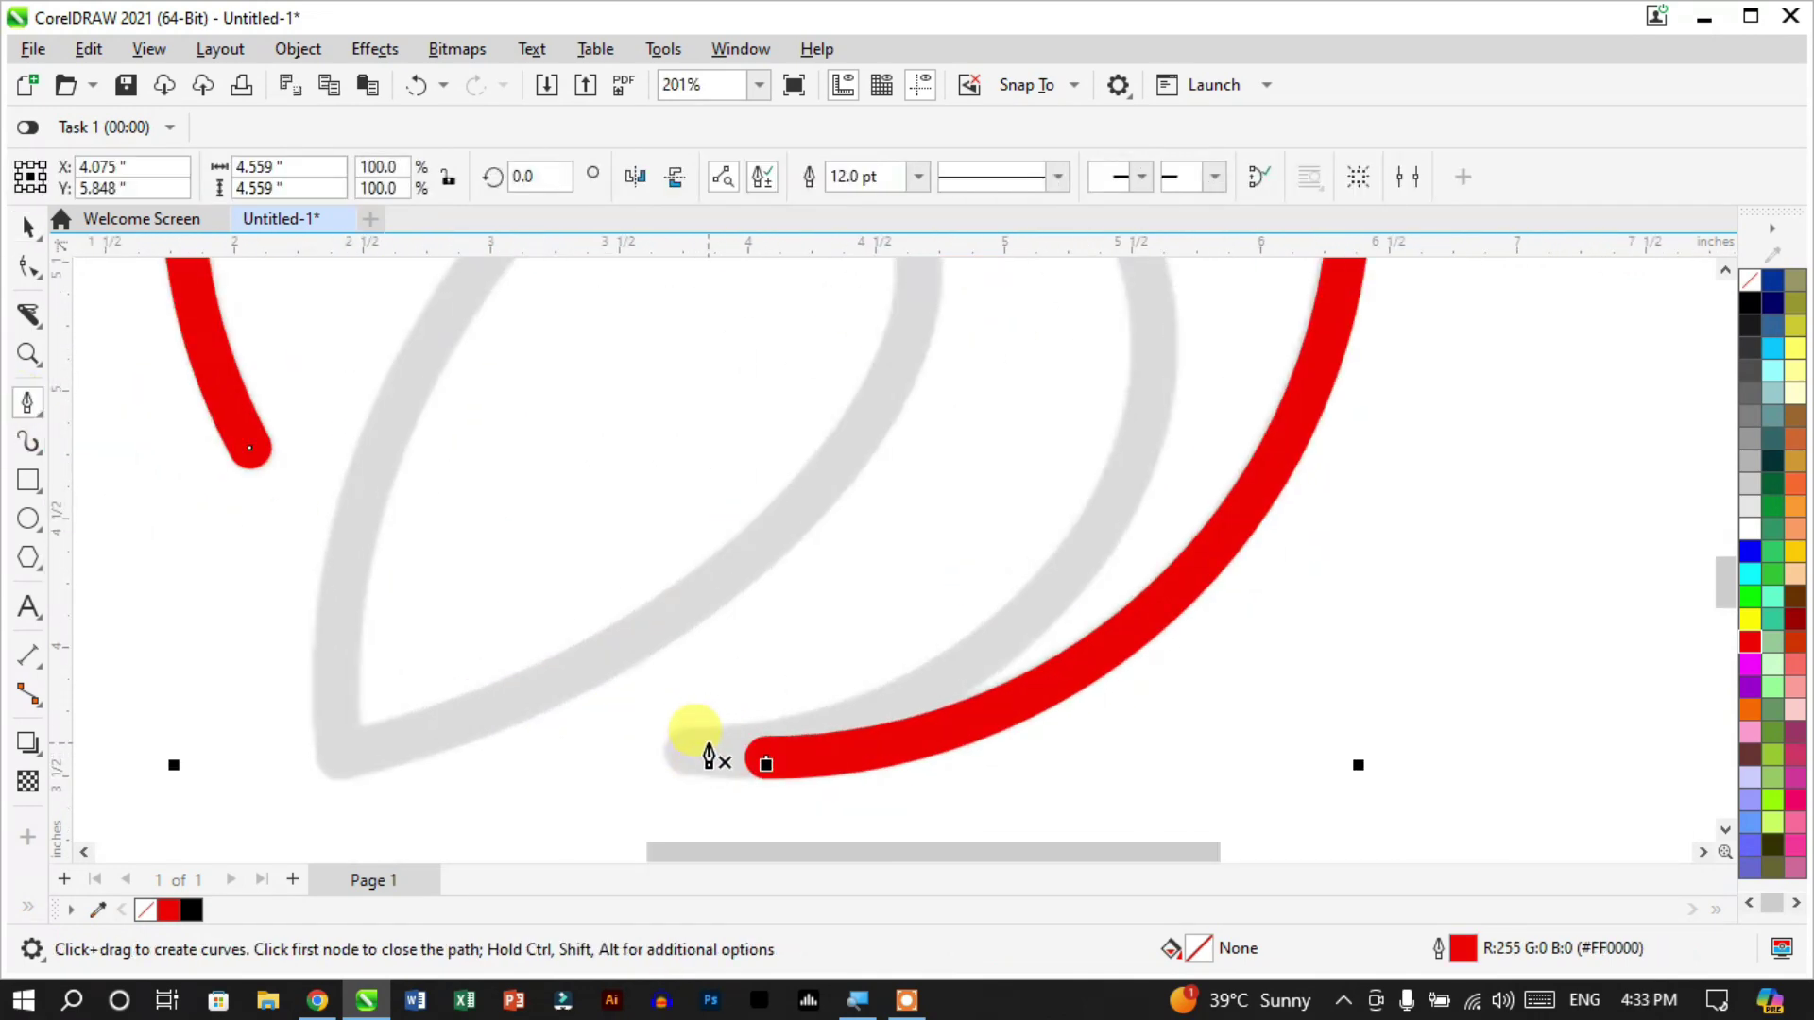
key("ctrl+z")
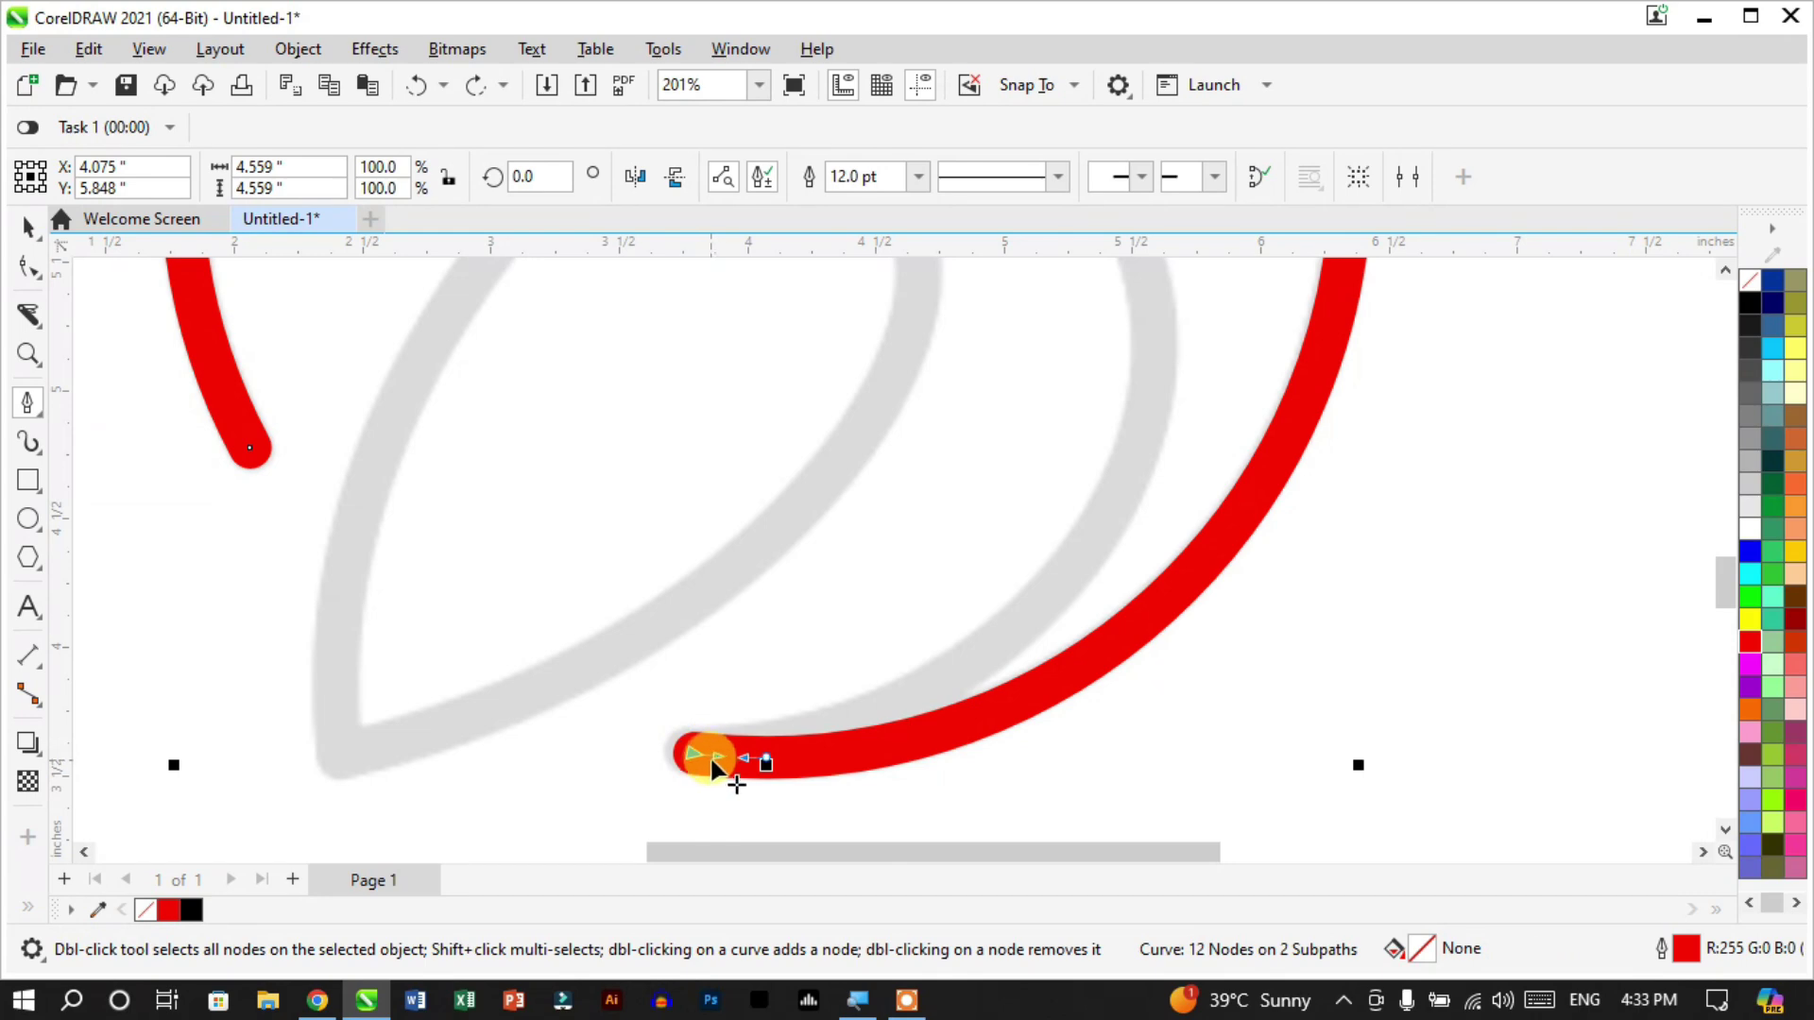
scroll(721, 753, "down", 2)
scroll(749, 371, "up", 5)
scroll(710, 477, "down", 1)
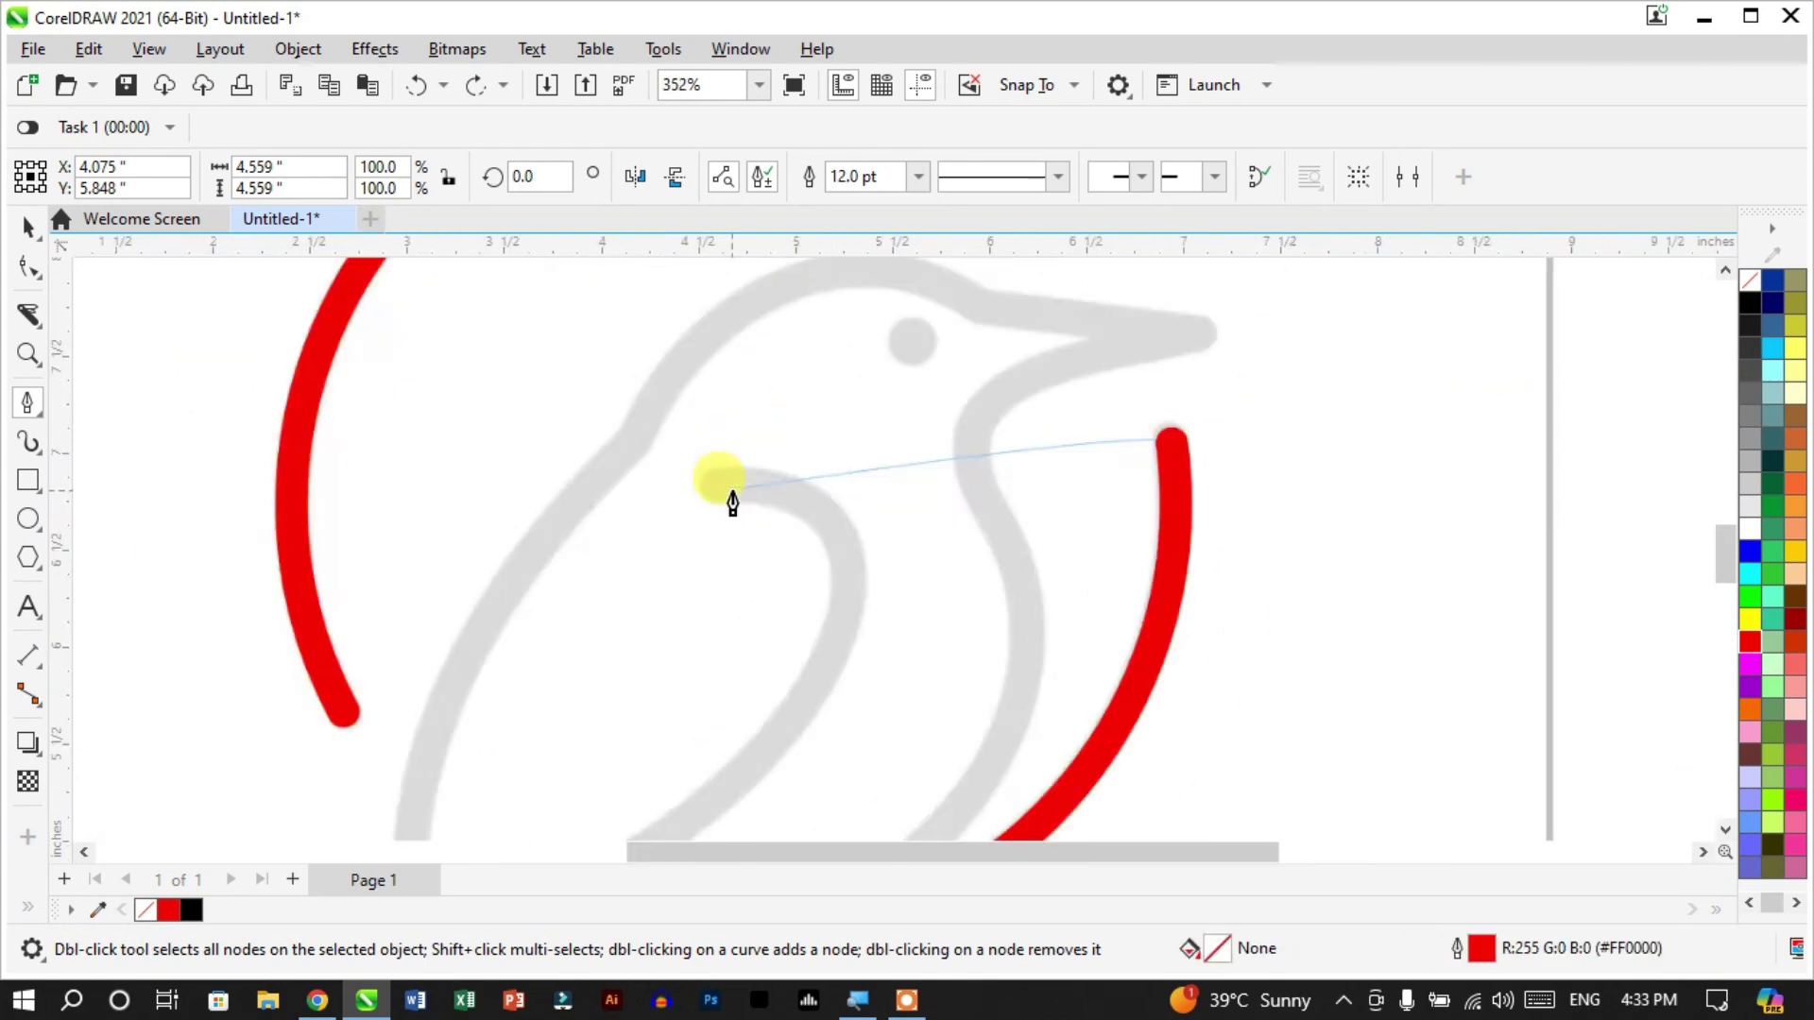
scroll(943, 526, "down", 6)
scroll(1073, 384, "up", 1)
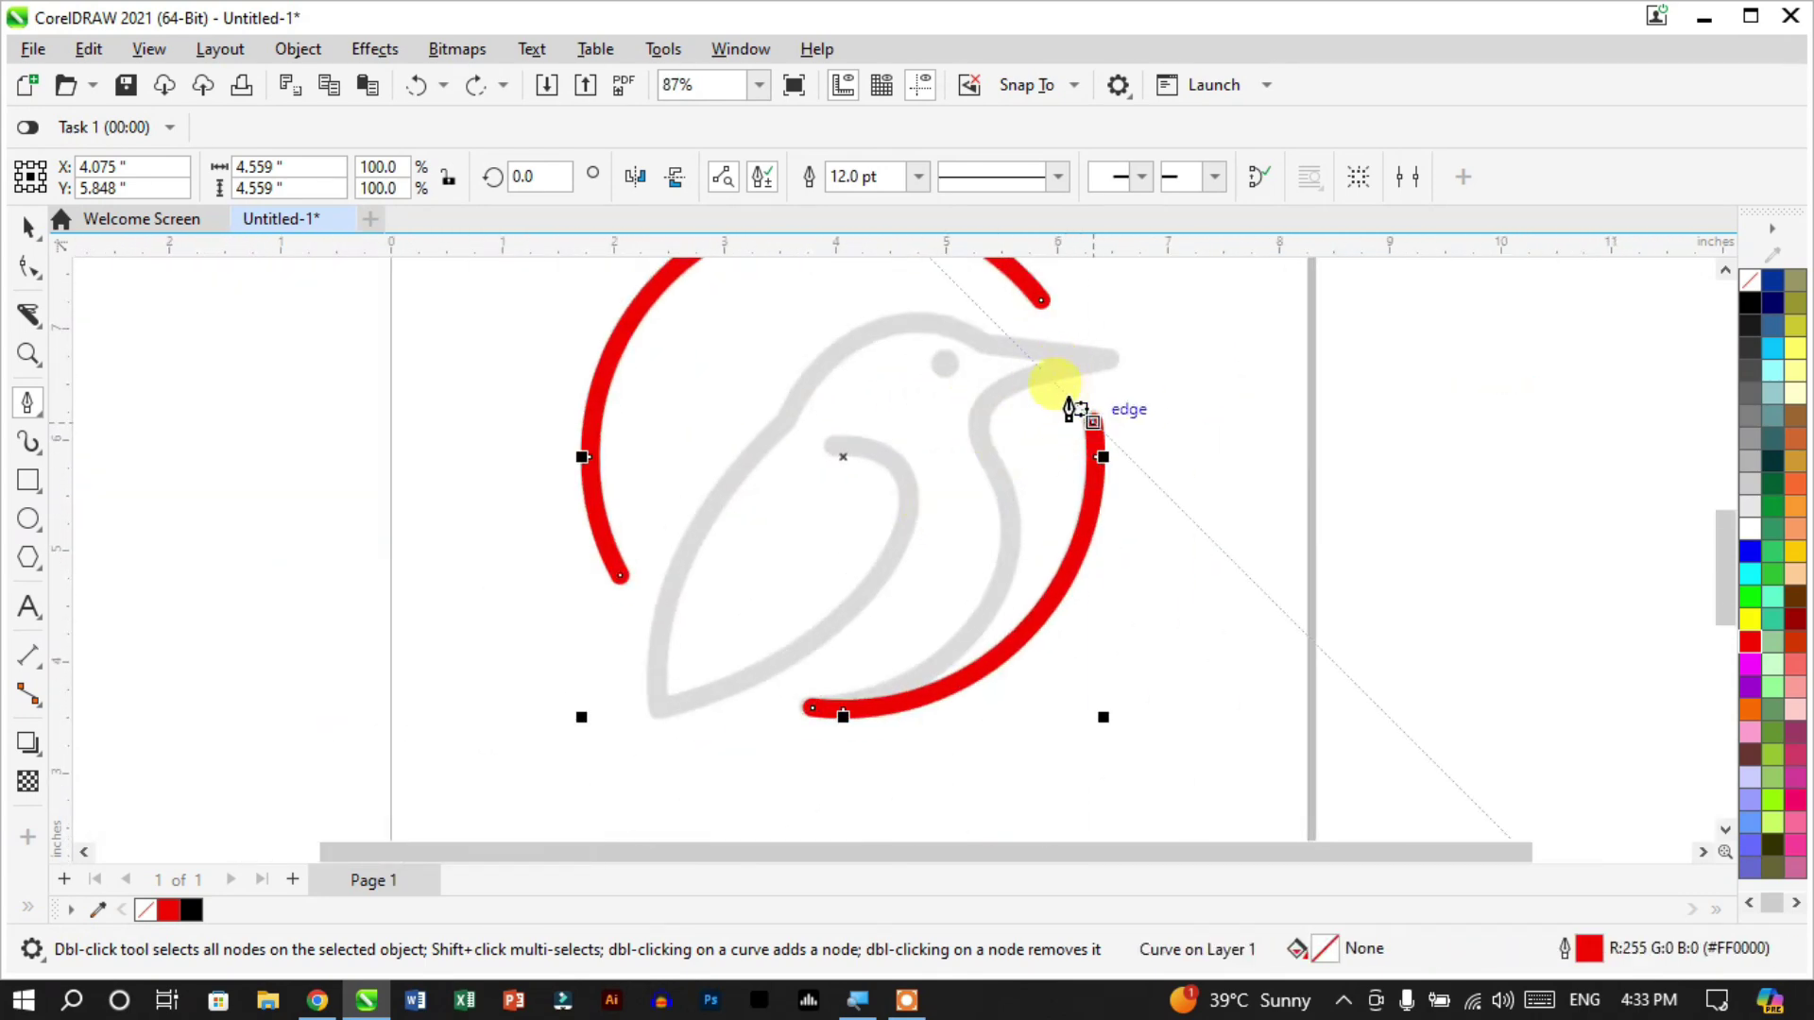
Start a Pen path at the wing's inner rounded end, with straight segments through the wing's bend to the tail tip
scroll(844, 452, "up", 4)
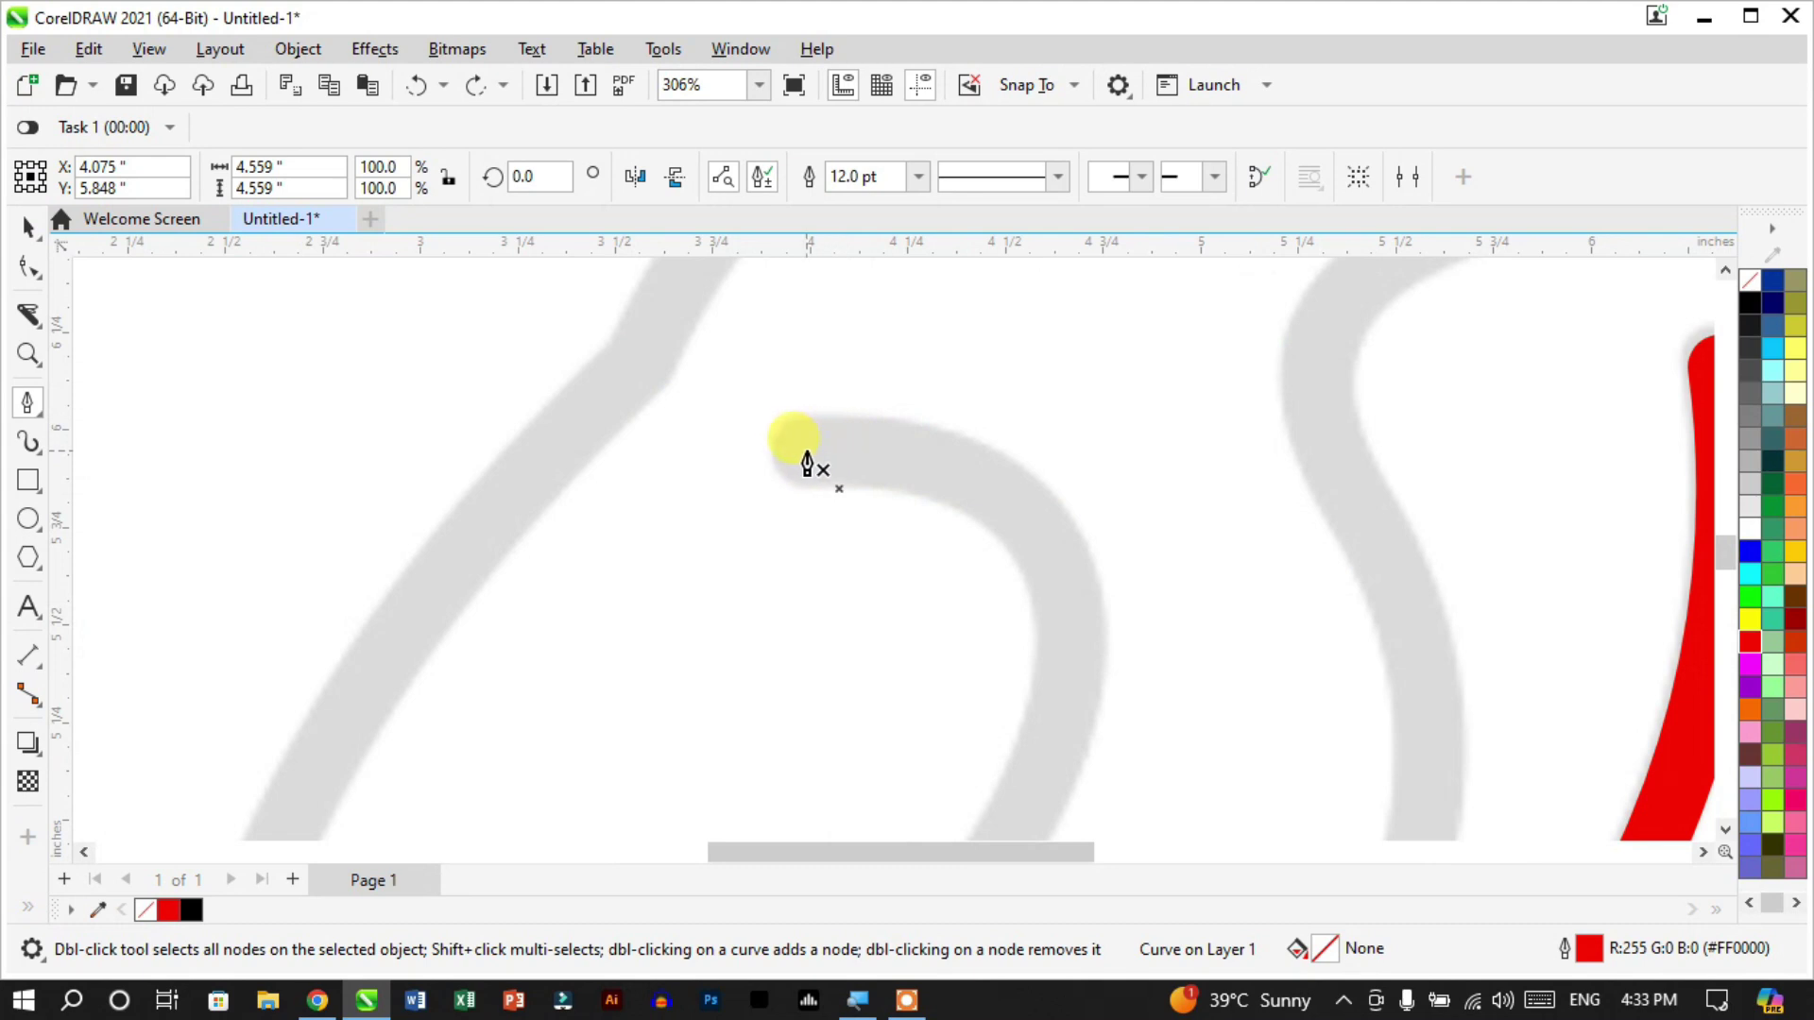
left_click(807, 454)
scroll(1032, 453, "down", 2)
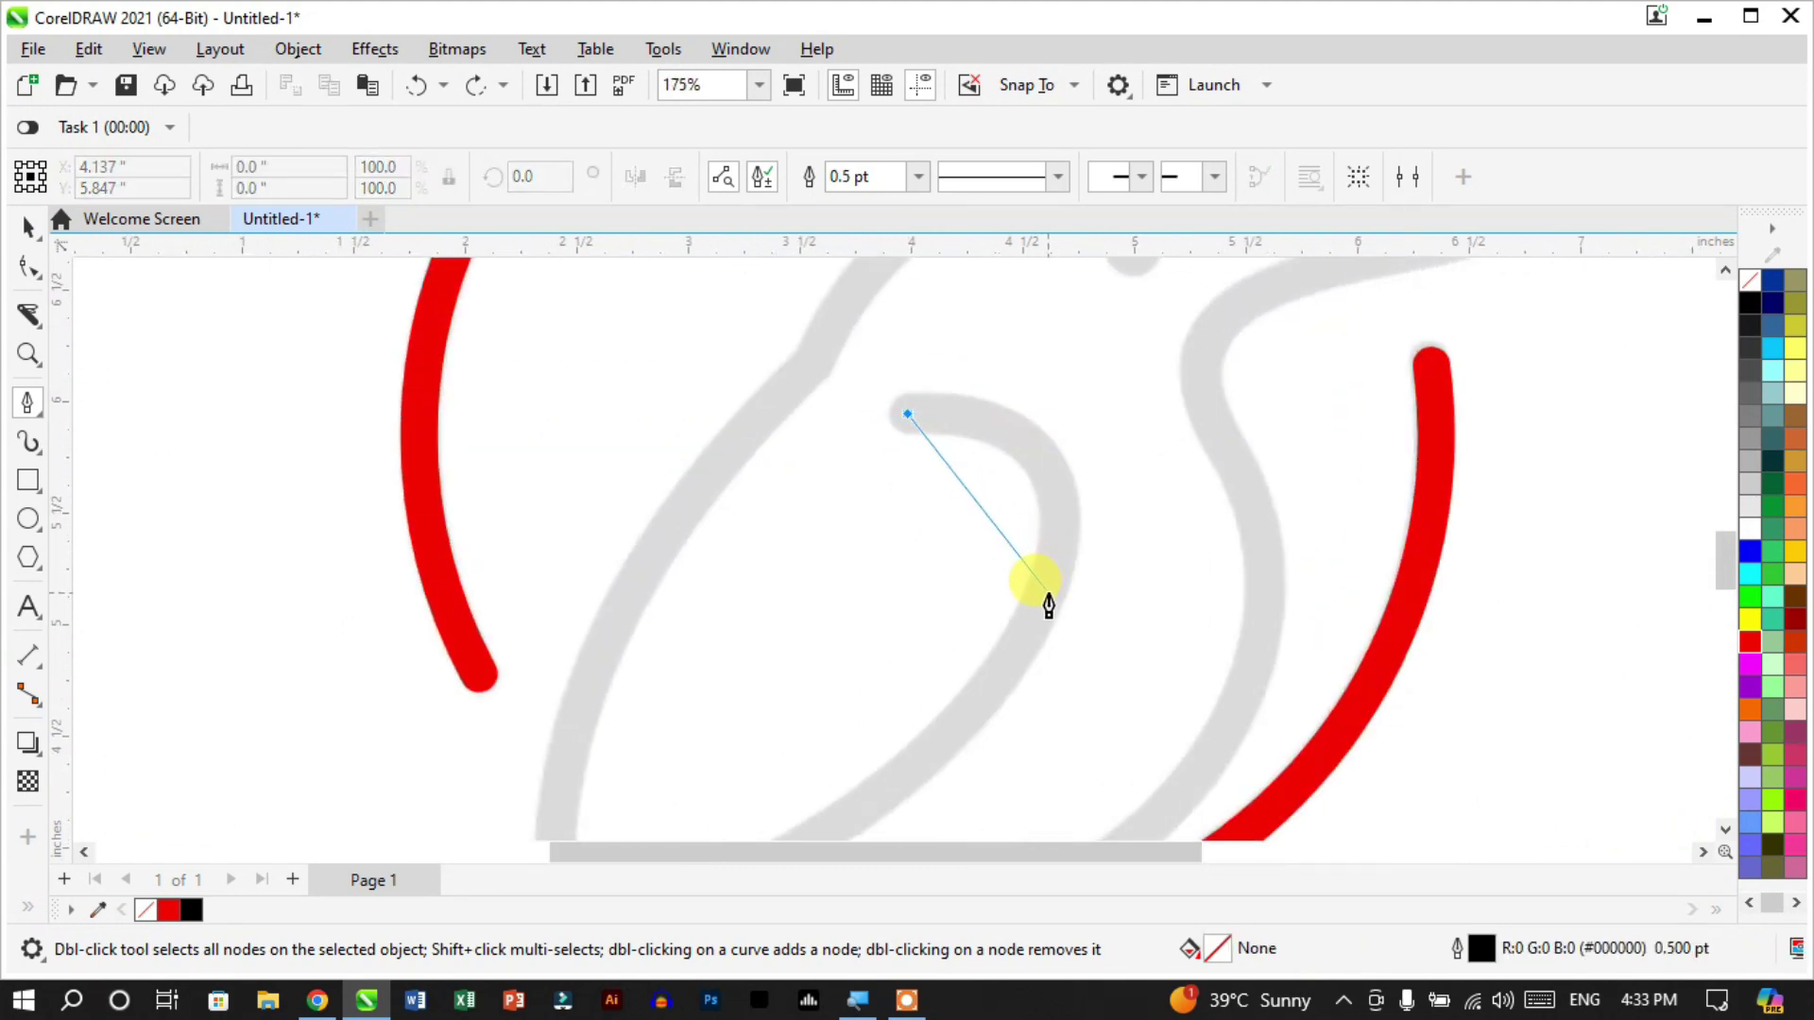
left_click(1039, 608)
scroll(935, 607, "down", 2)
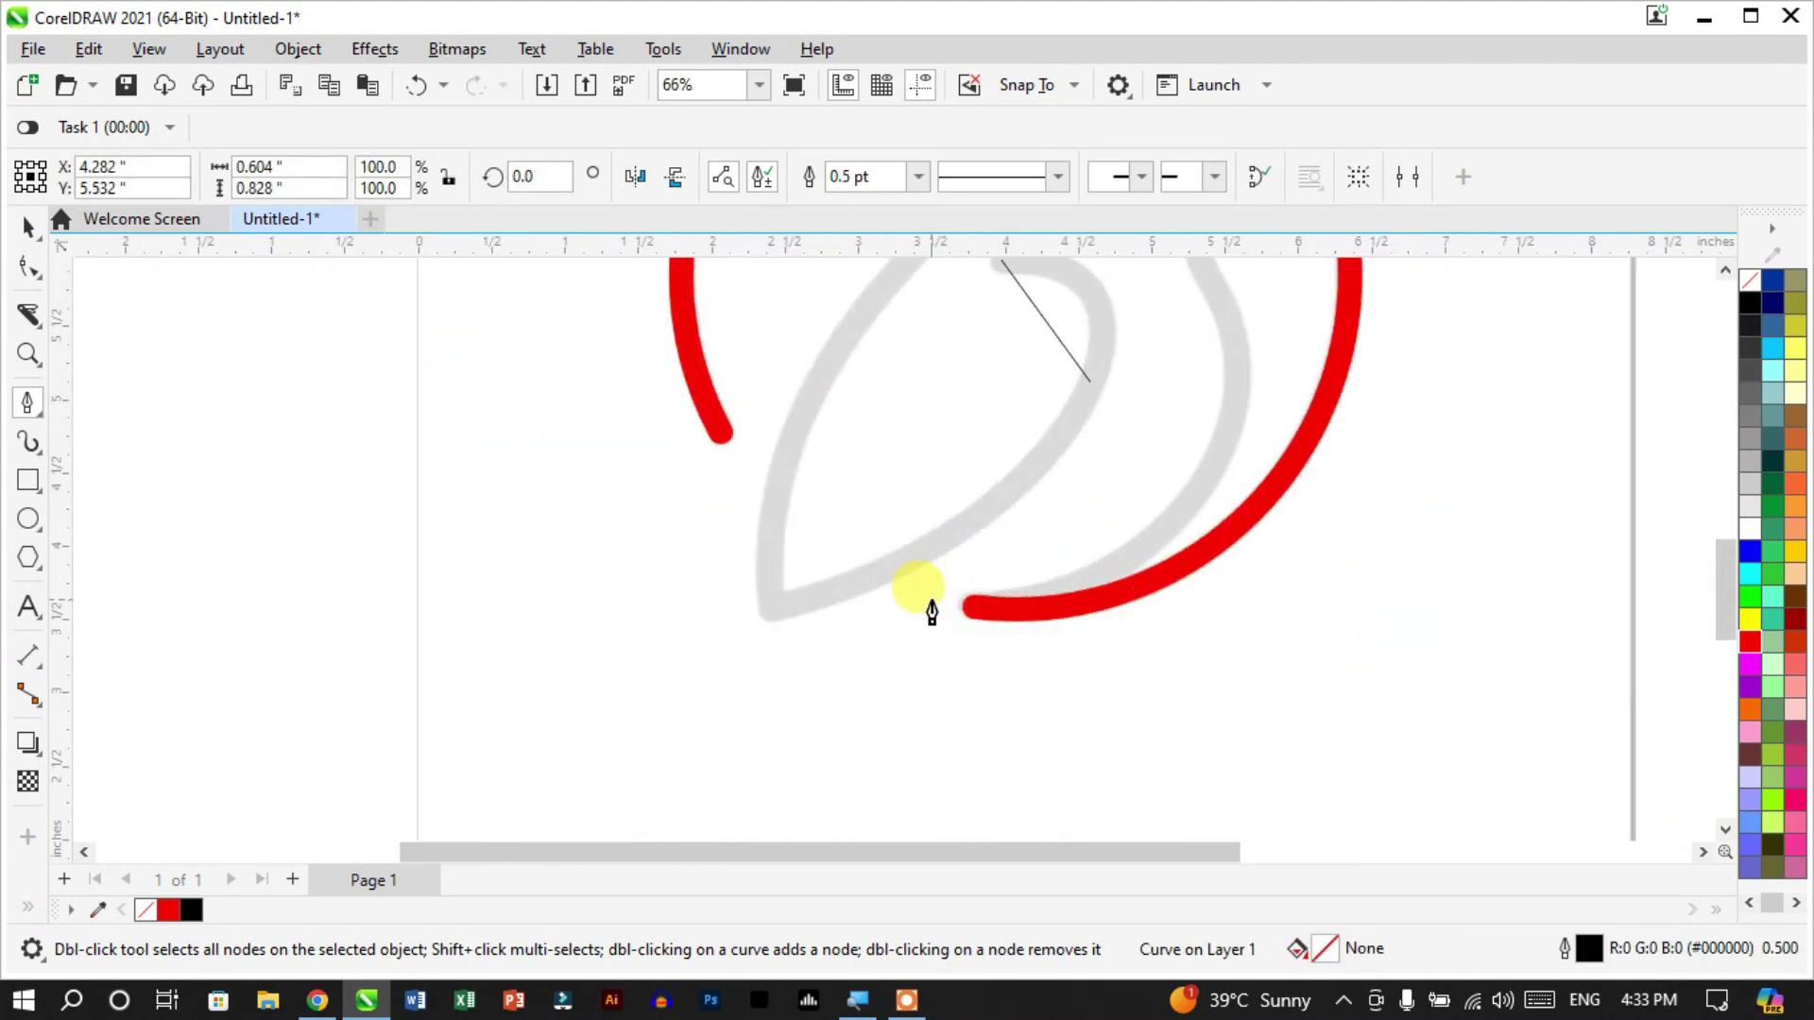
scroll(761, 624, "up", 4)
left_click(753, 619)
scroll(737, 671, "down", 4)
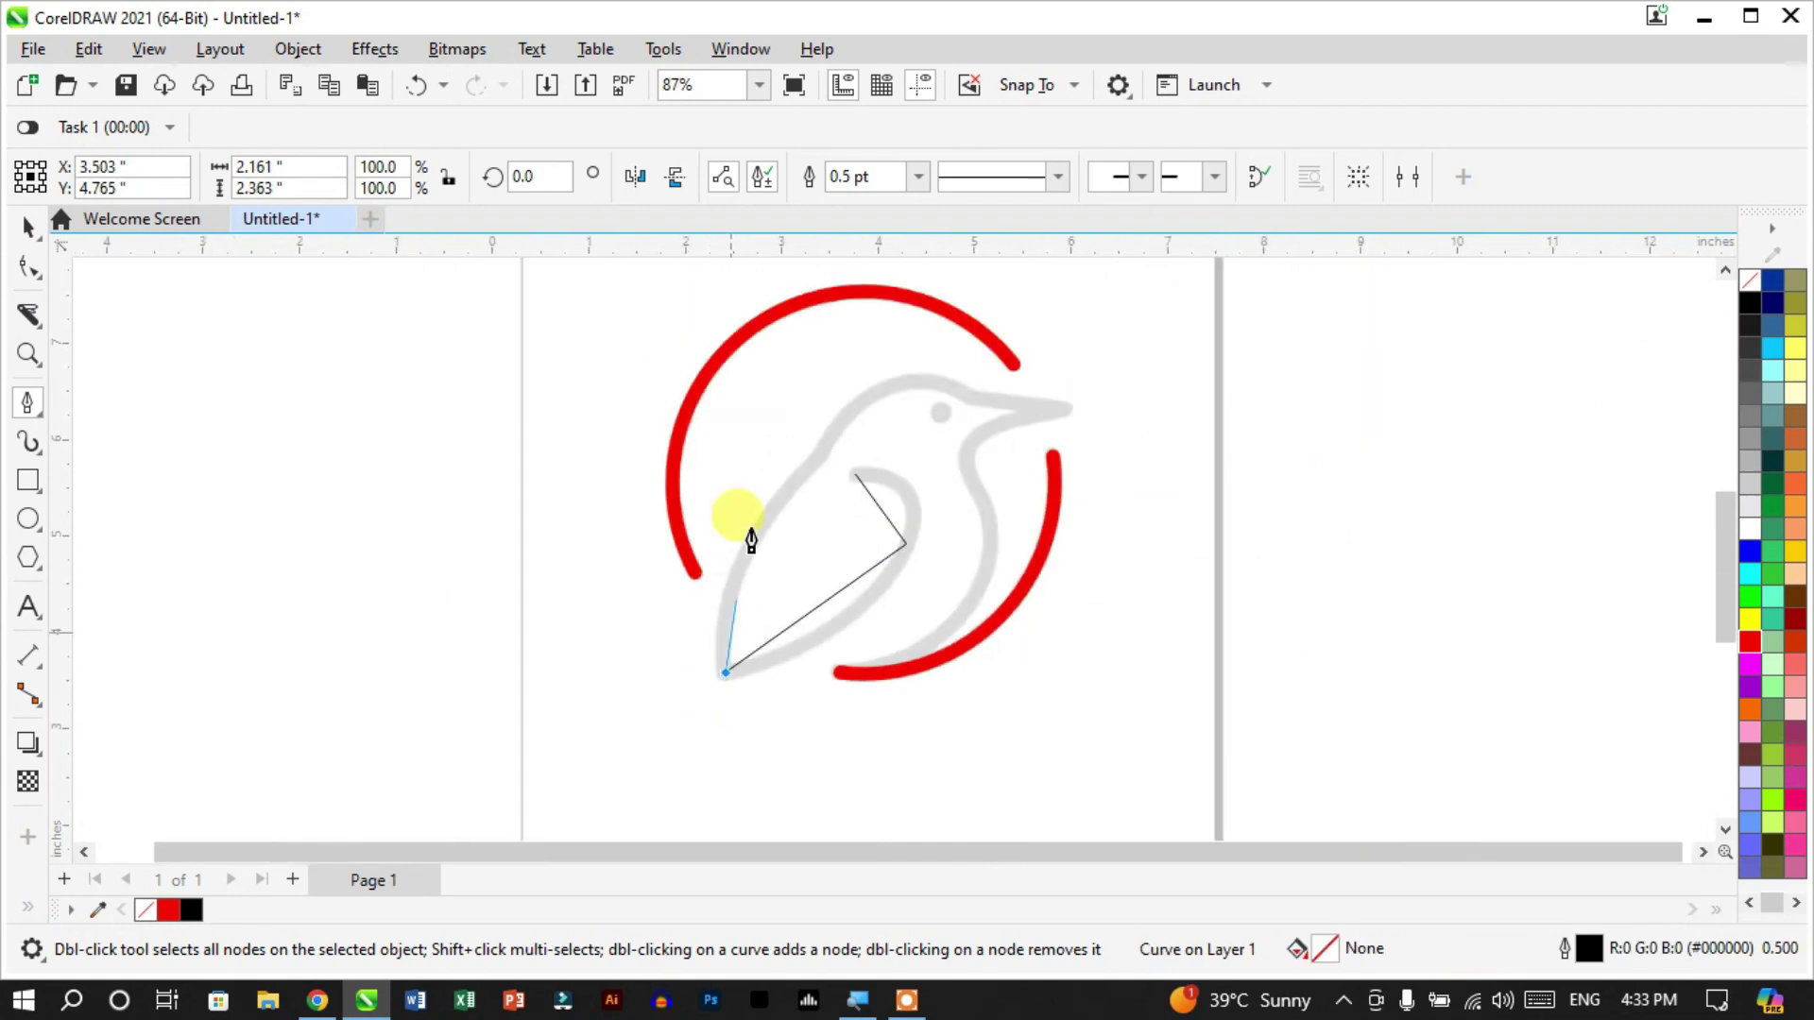
Continue the Pen path from the tail tip to the notch behind the neck, the top of the beak's base and the beak tip
scroll(784, 567, "up", 4)
left_click(818, 563)
scroll(661, 604, "down", 3)
scroll(1024, 539, "up", 4)
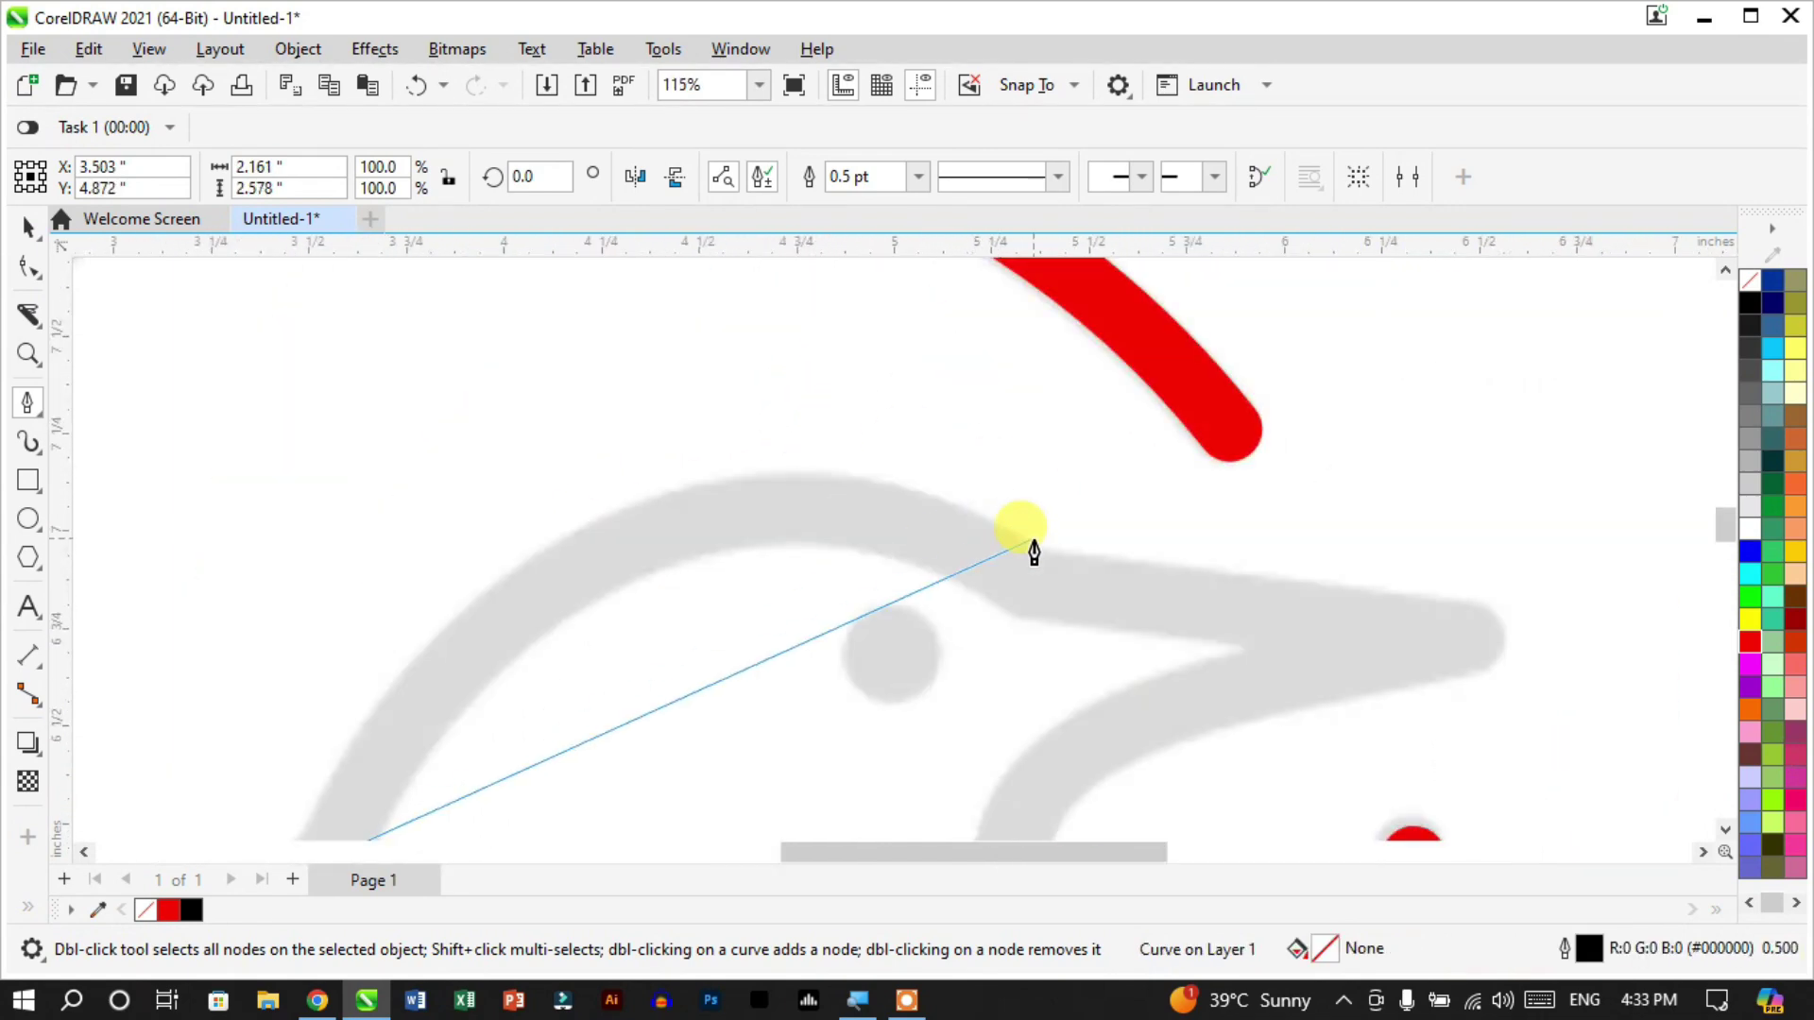
left_click(1026, 583)
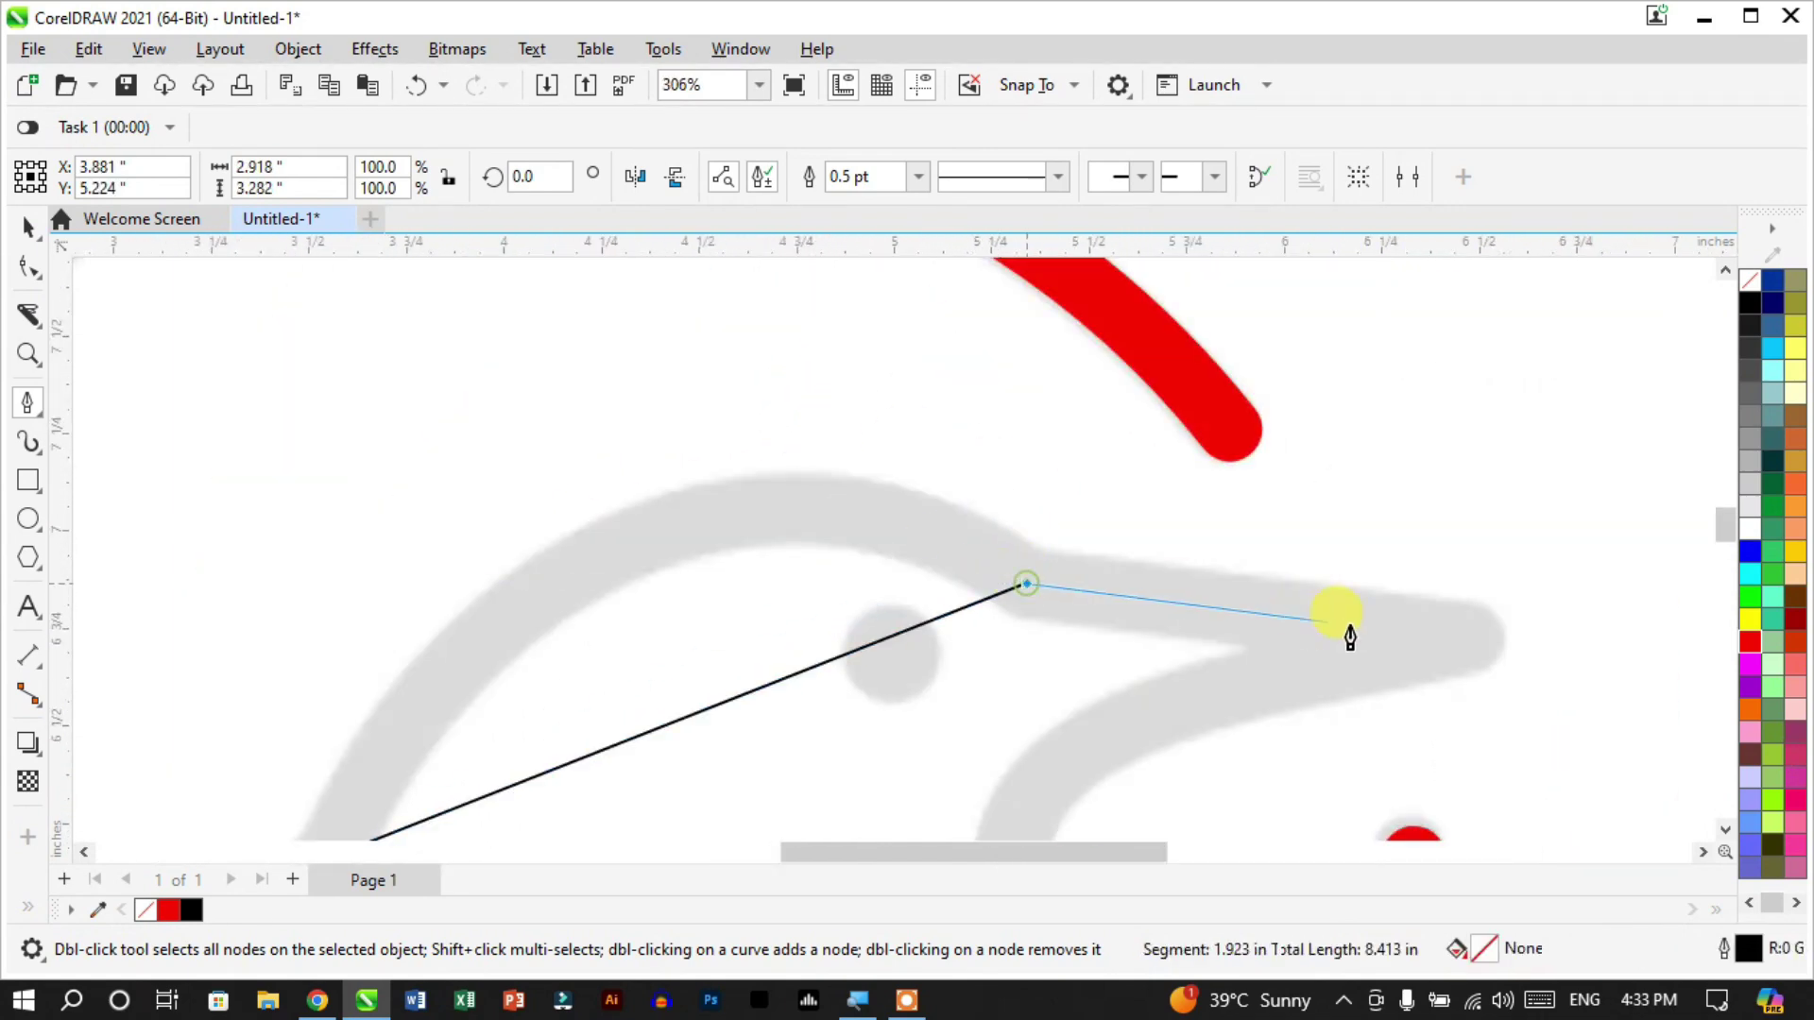
left_click(1467, 644)
Extend the Pen path from the beak tip through the throat and lower breast to the lower end of the short red arc
scroll(1179, 453, "down", 3)
scroll(1116, 580, "up", 3)
left_click(1078, 583)
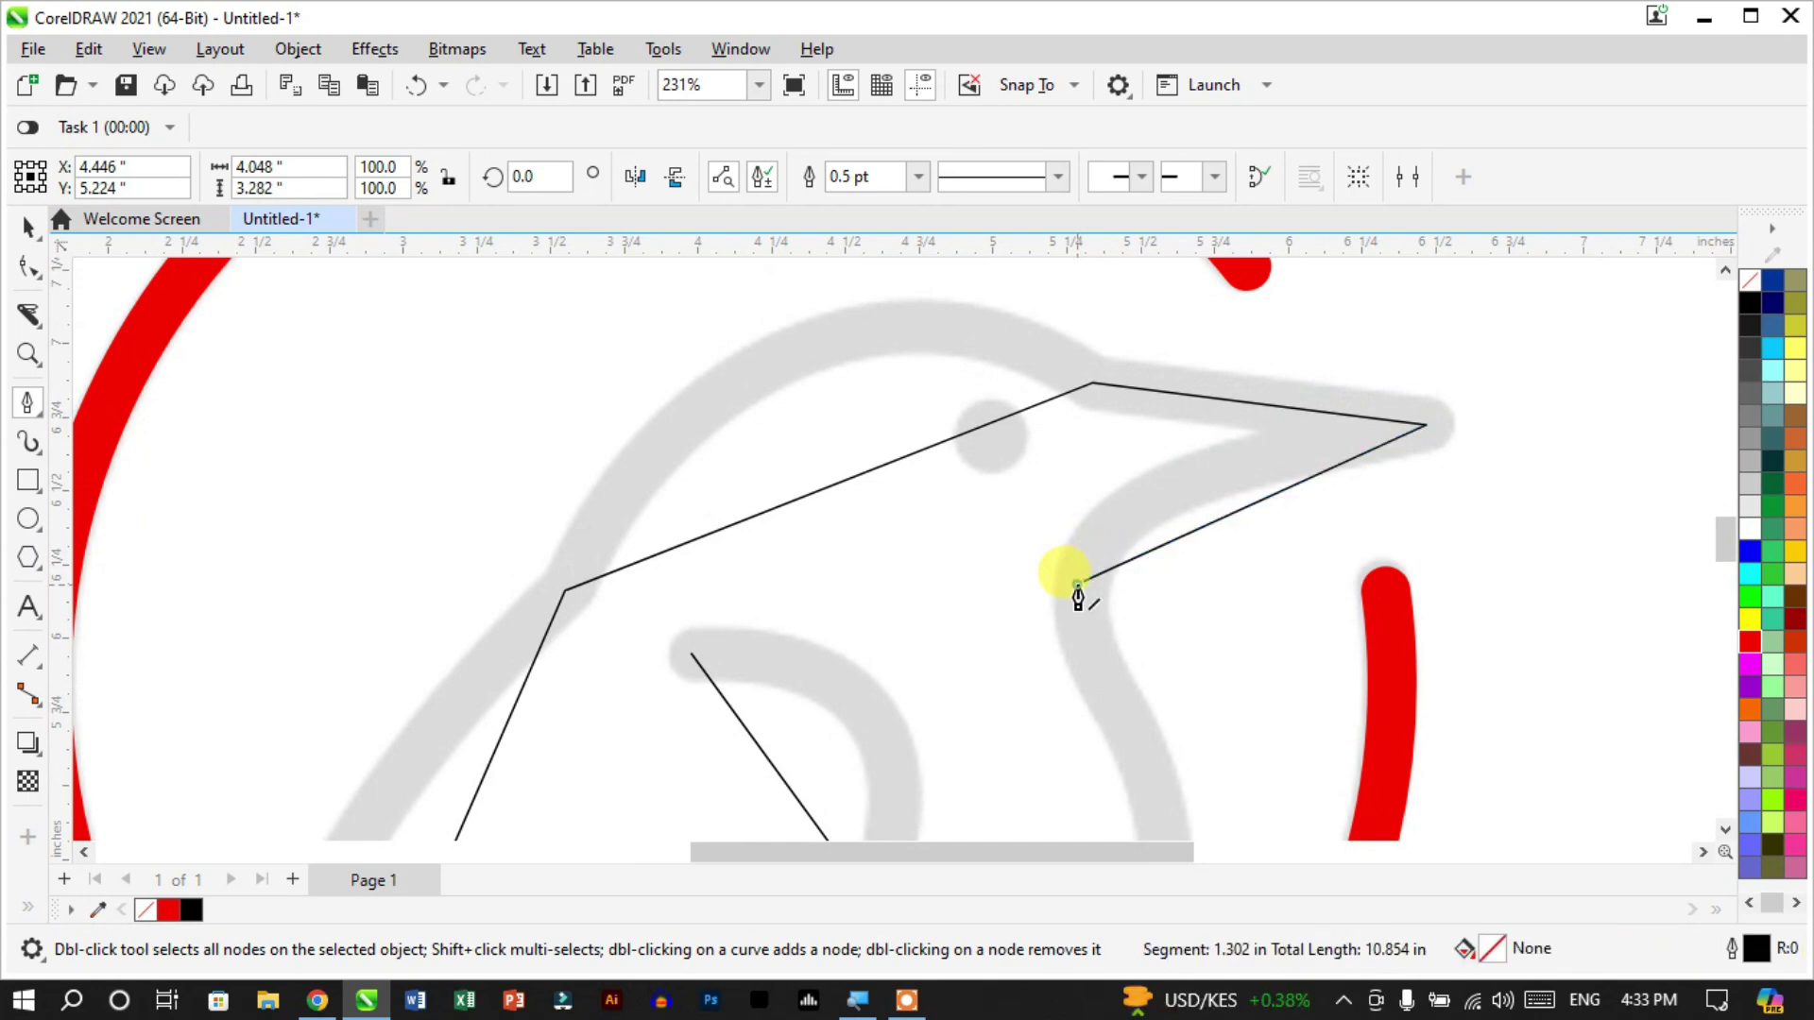
scroll(1049, 473, "down", 3)
scroll(1053, 604, "up", 2)
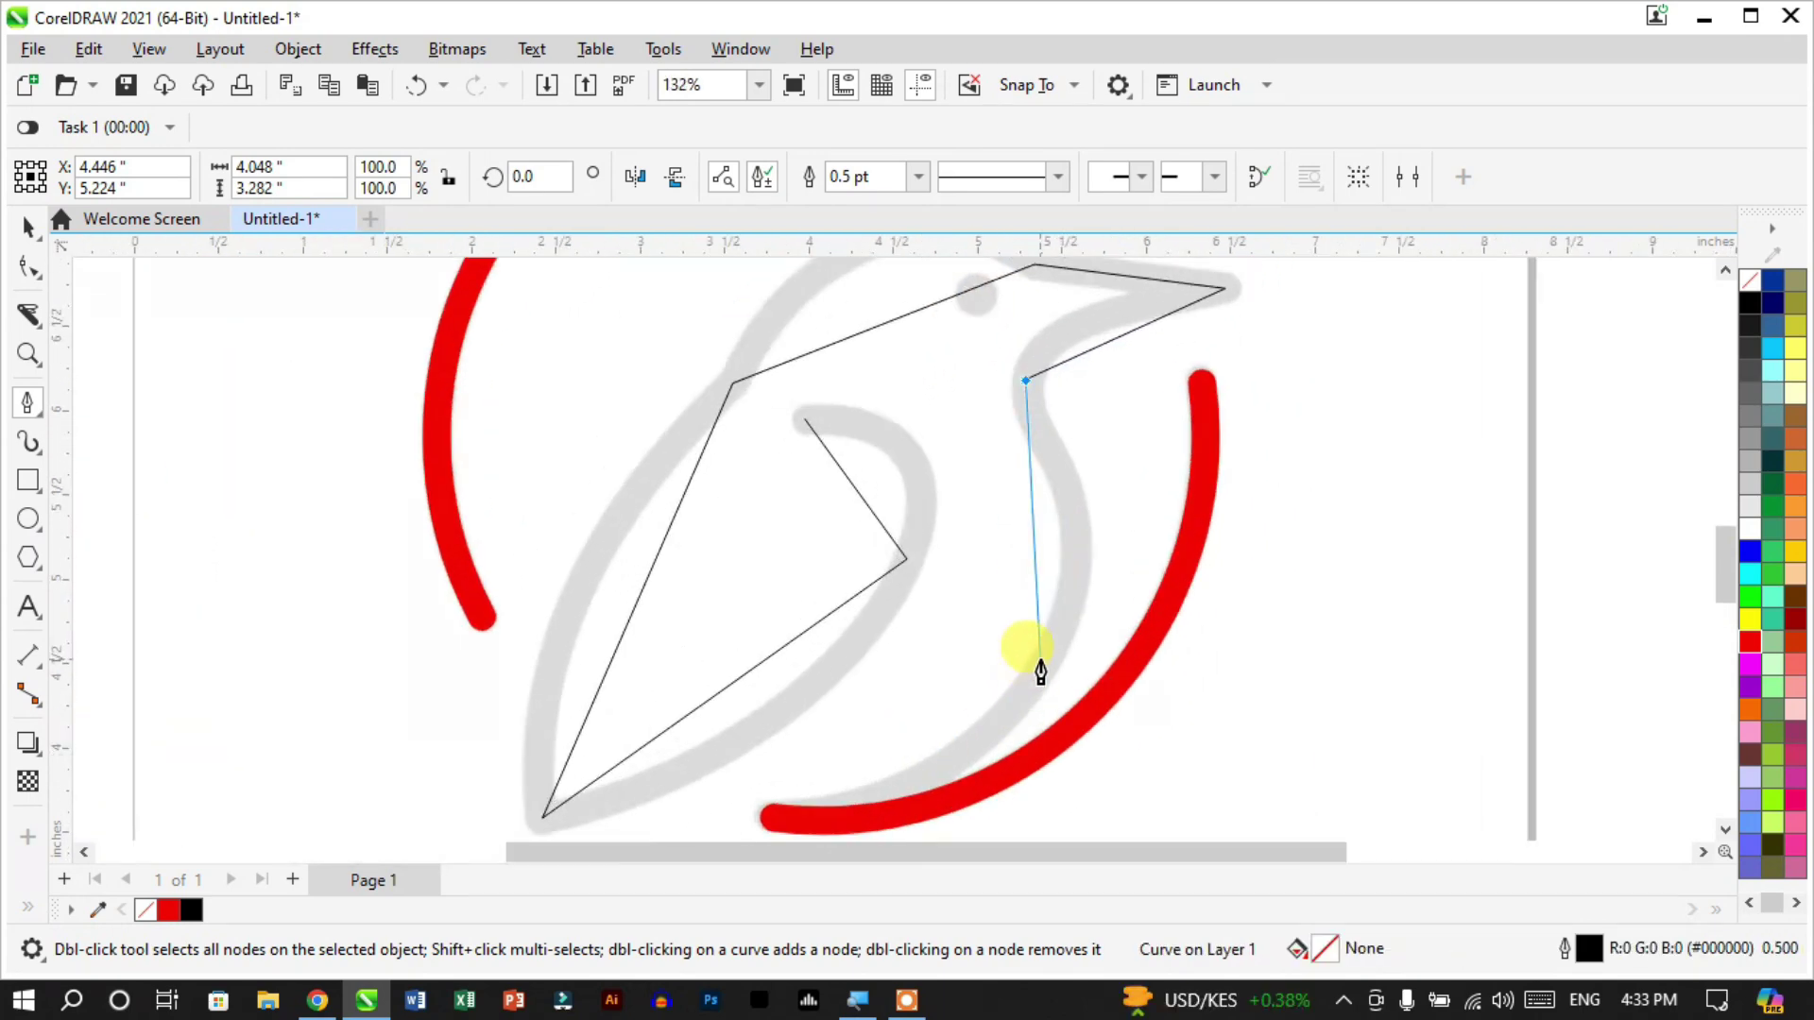
left_click(1047, 663)
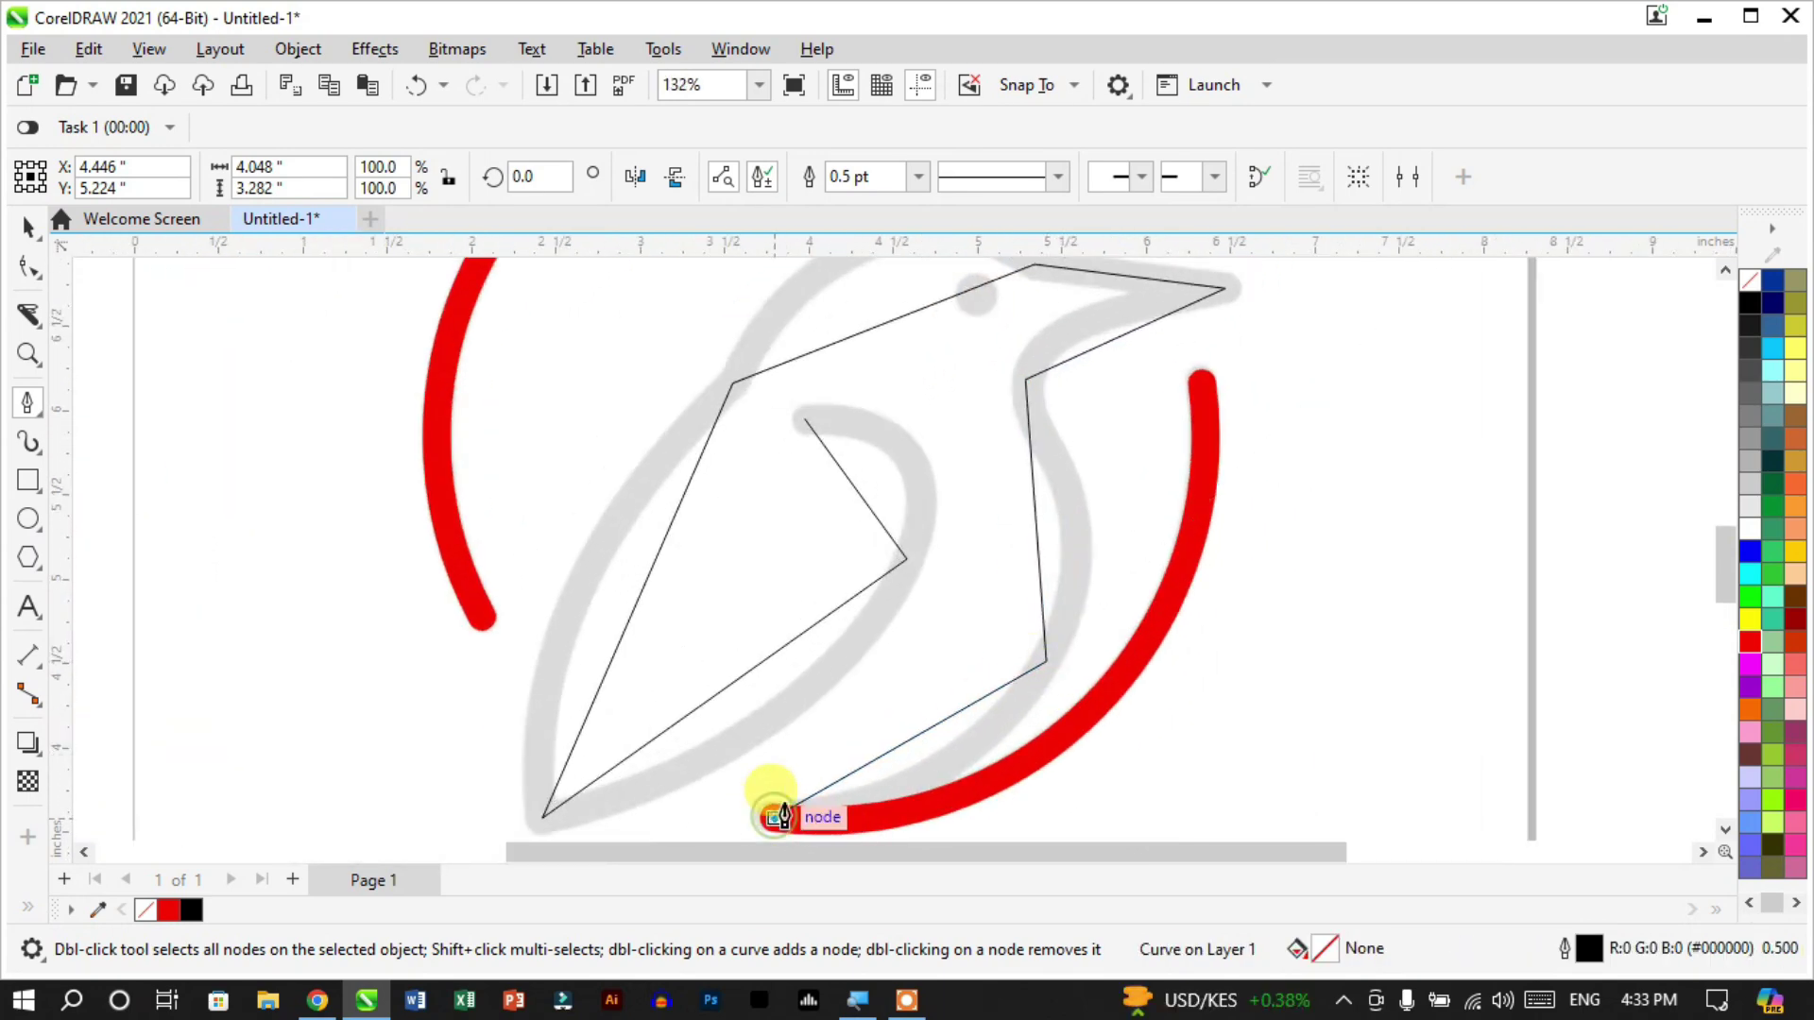
left_click(784, 815)
Select all nodes of the bird path and convert its straight segments to curves
left_click(28, 267)
scroll(879, 529, "down", 2)
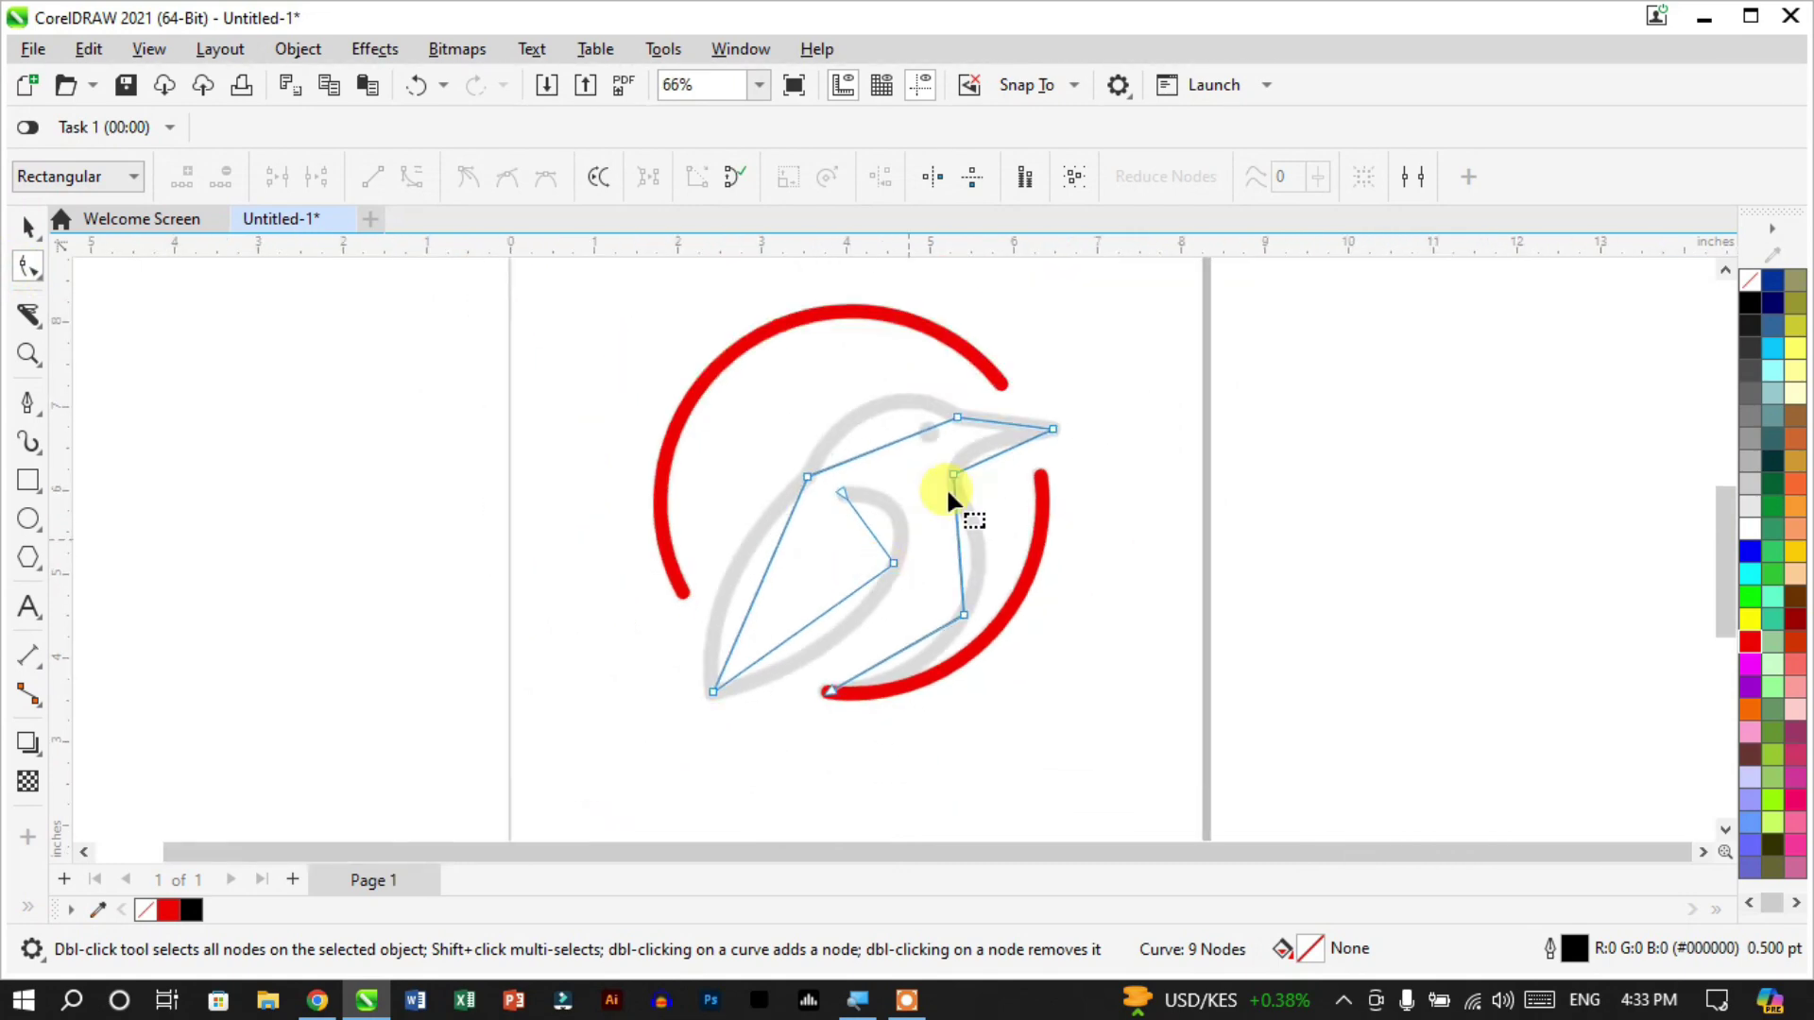
left_click_drag(813, 625, 710, 735)
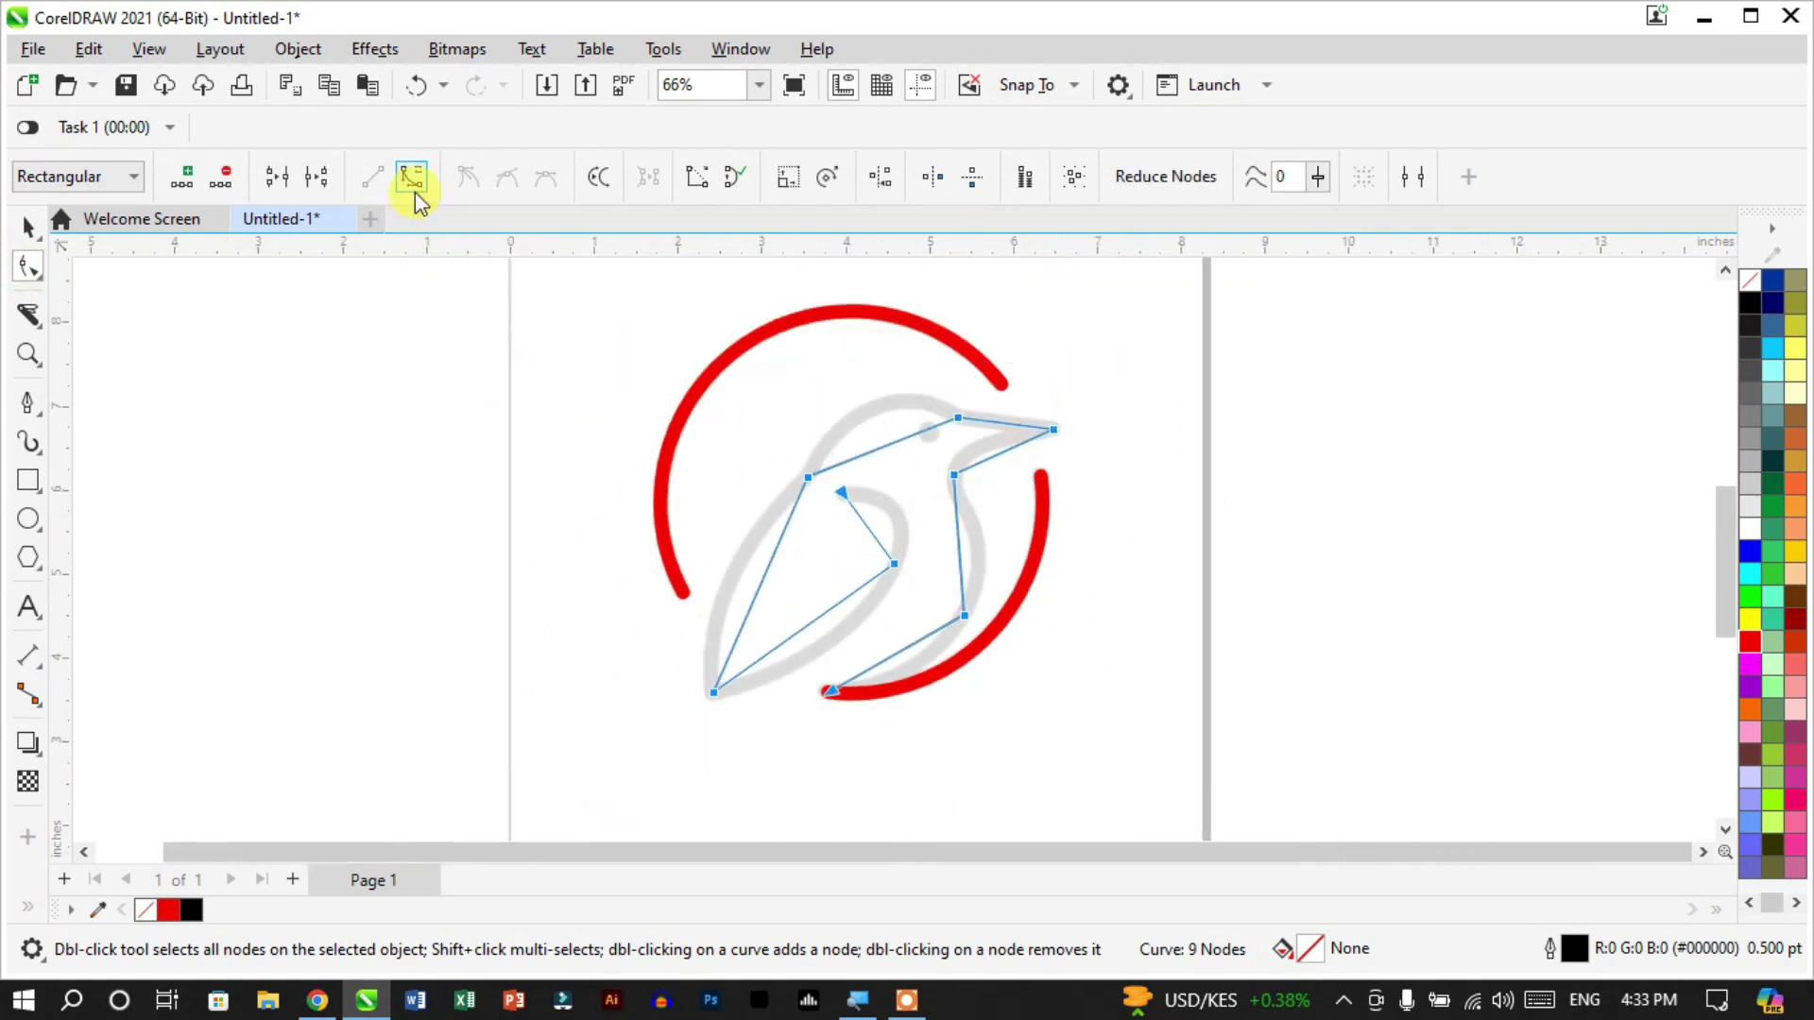
Bend the segment between the beak tip and the throat to follow the grey stroke's centre
scroll(987, 425, "up", 5)
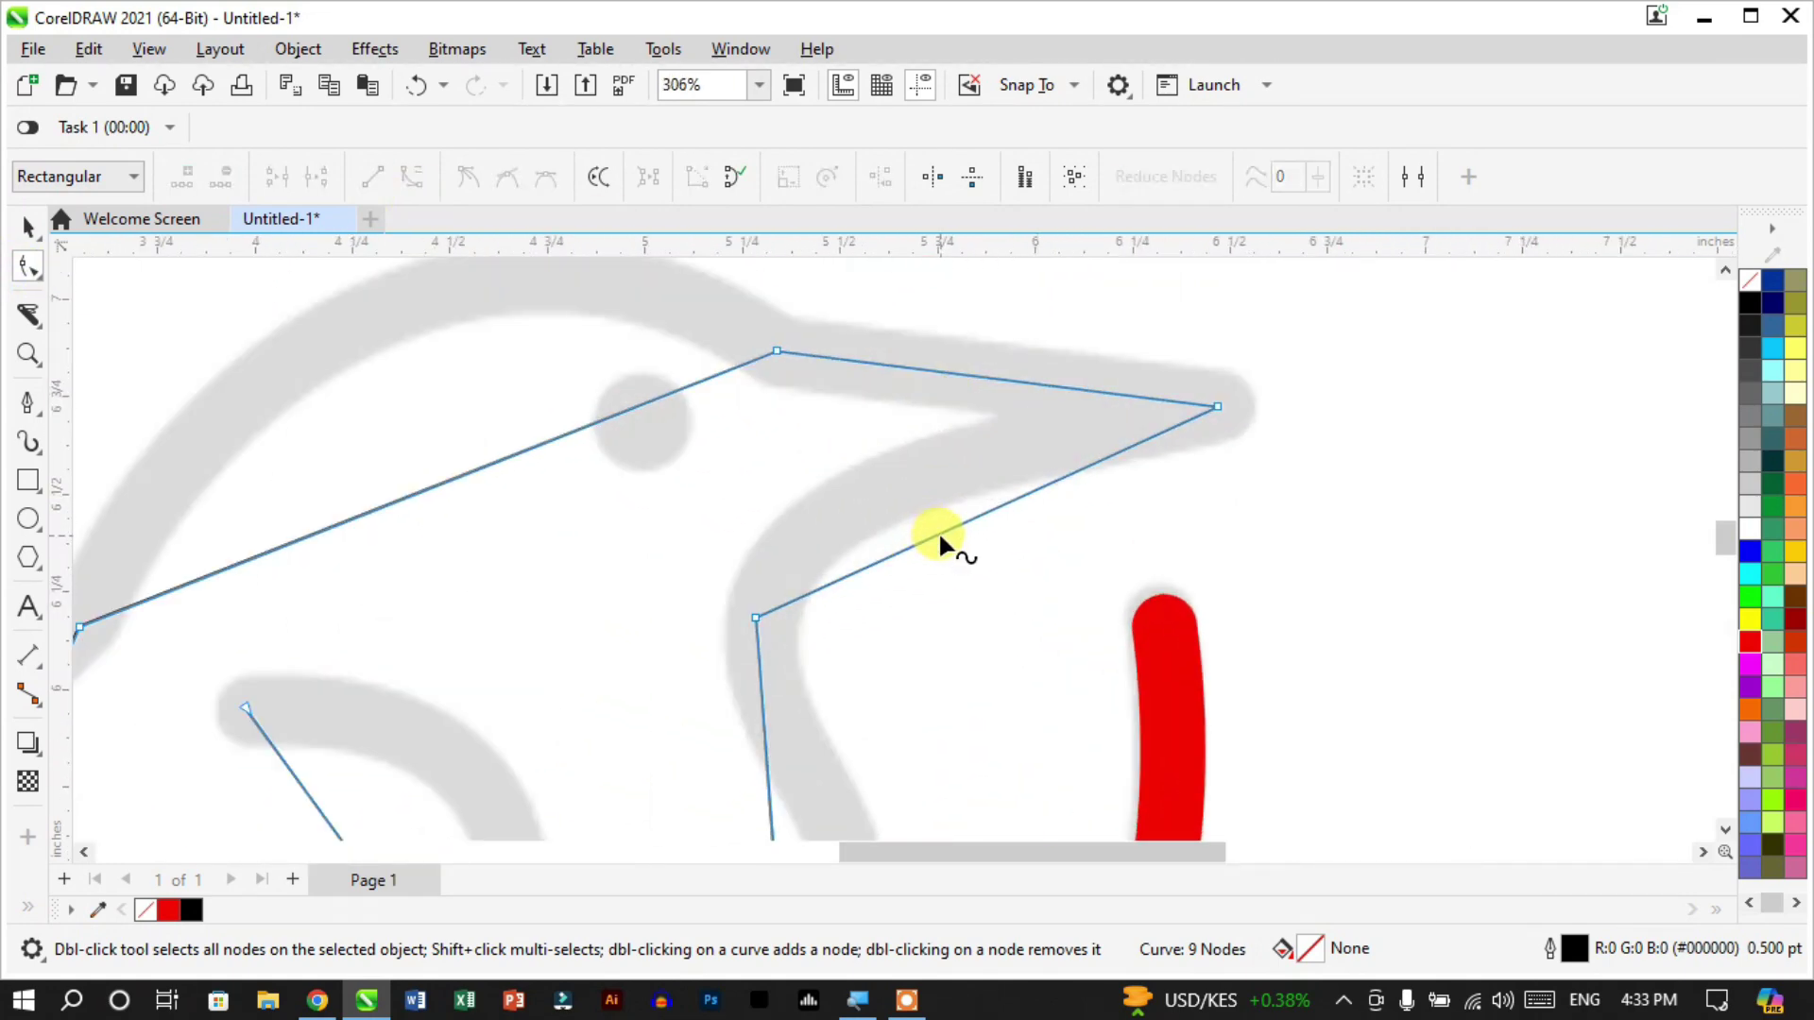
left_click_drag(942, 537, 856, 501)
scroll(852, 497, "down", 3)
Bend the segment between the throat and the lower breast so it follows the grey stroke's centre
left_click(847, 520)
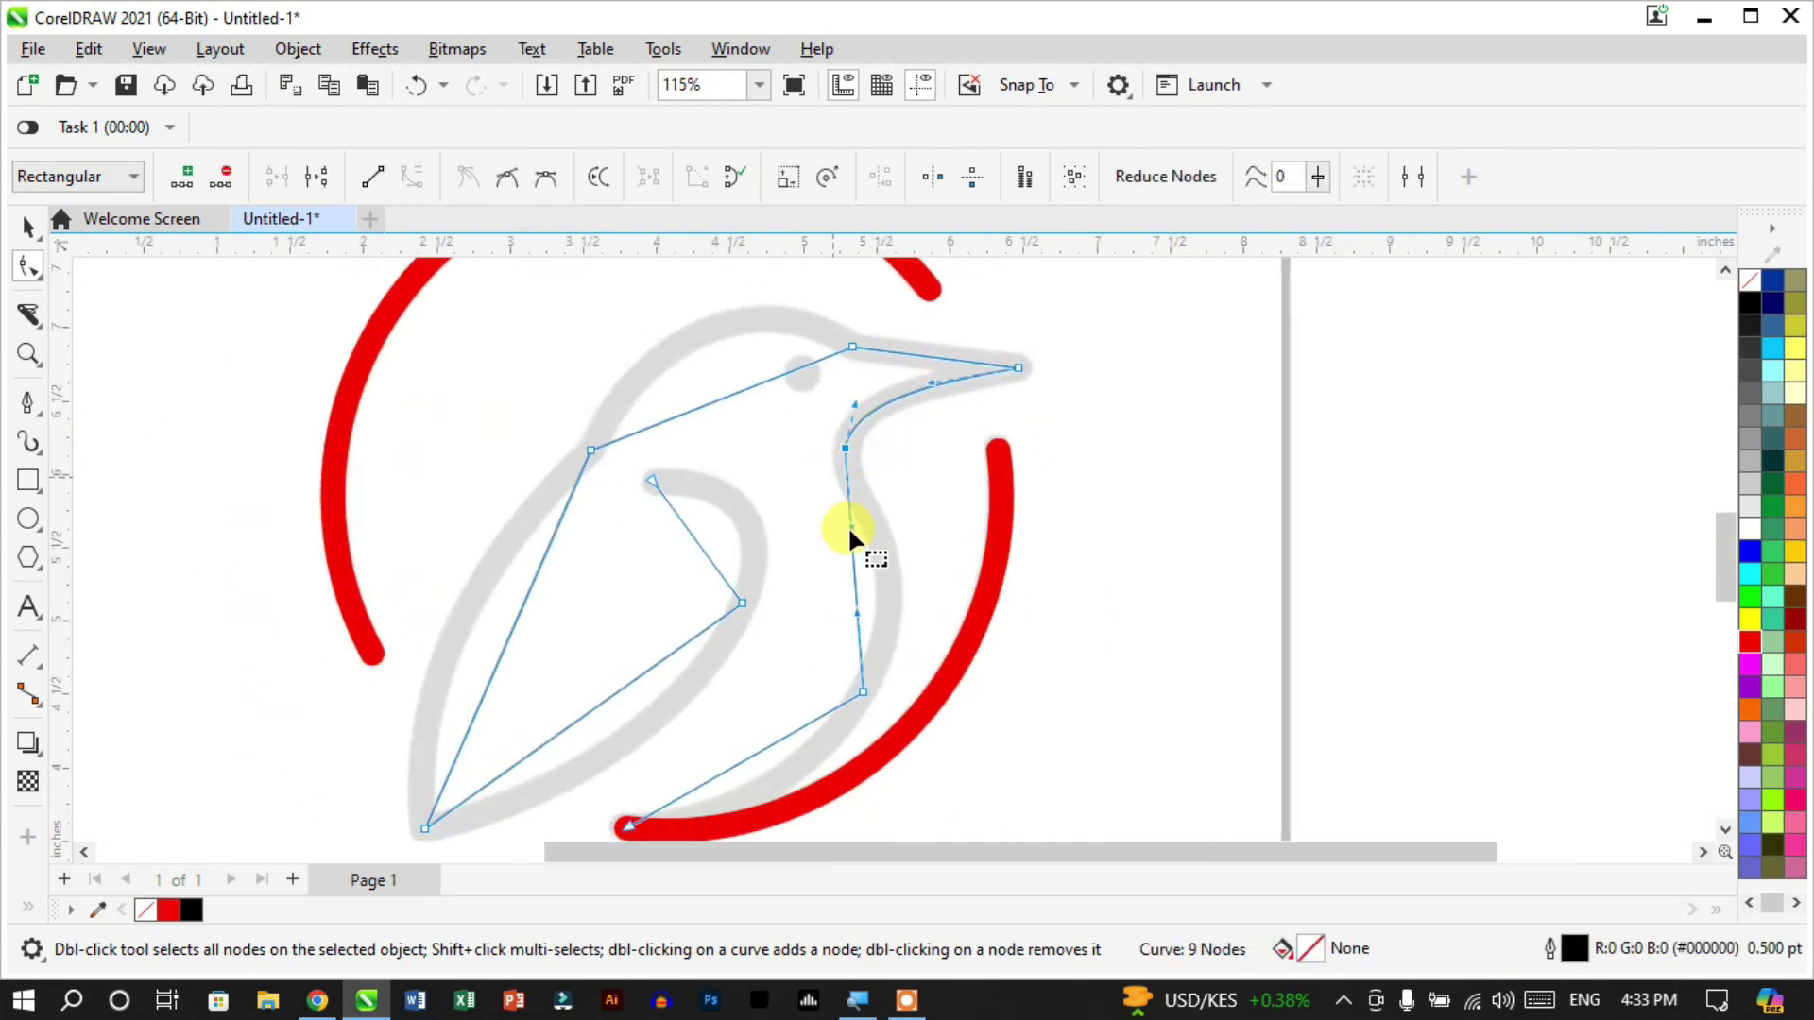
scroll(854, 538, "up", 2)
left_click_drag(856, 619, 921, 620)
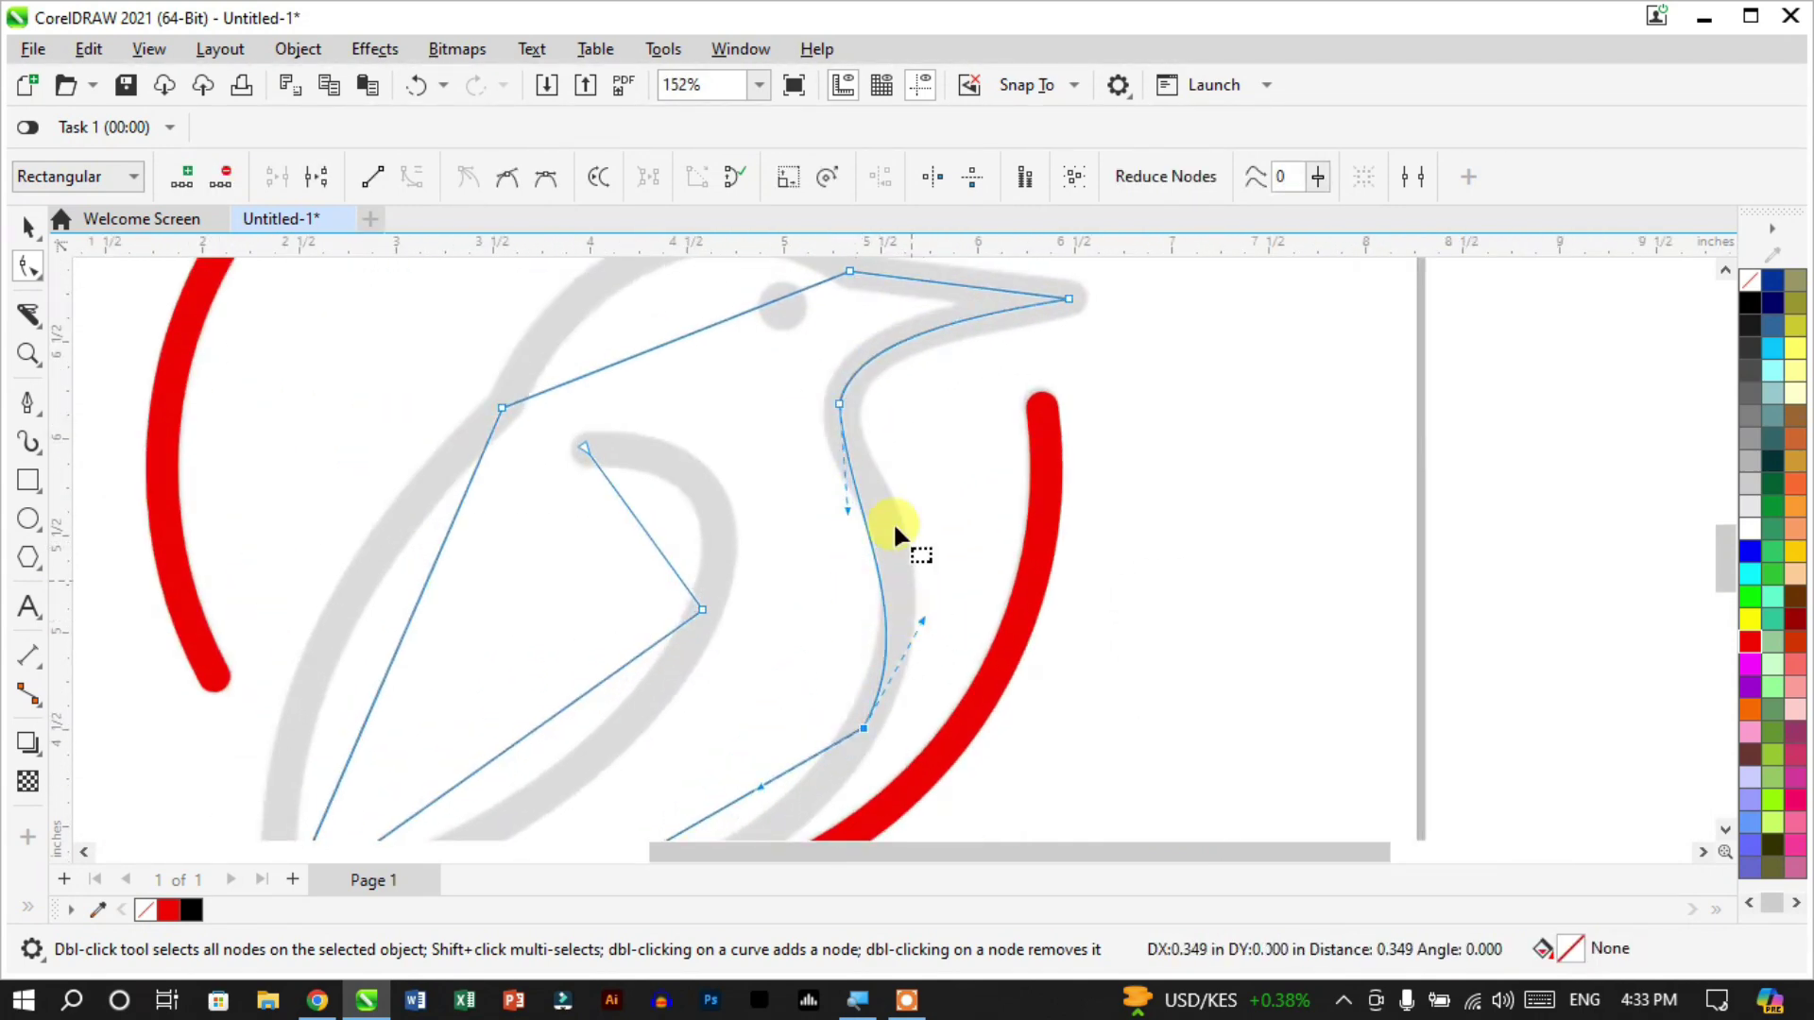
scroll(893, 523, "up", 3)
left_click_drag(822, 498, 878, 506)
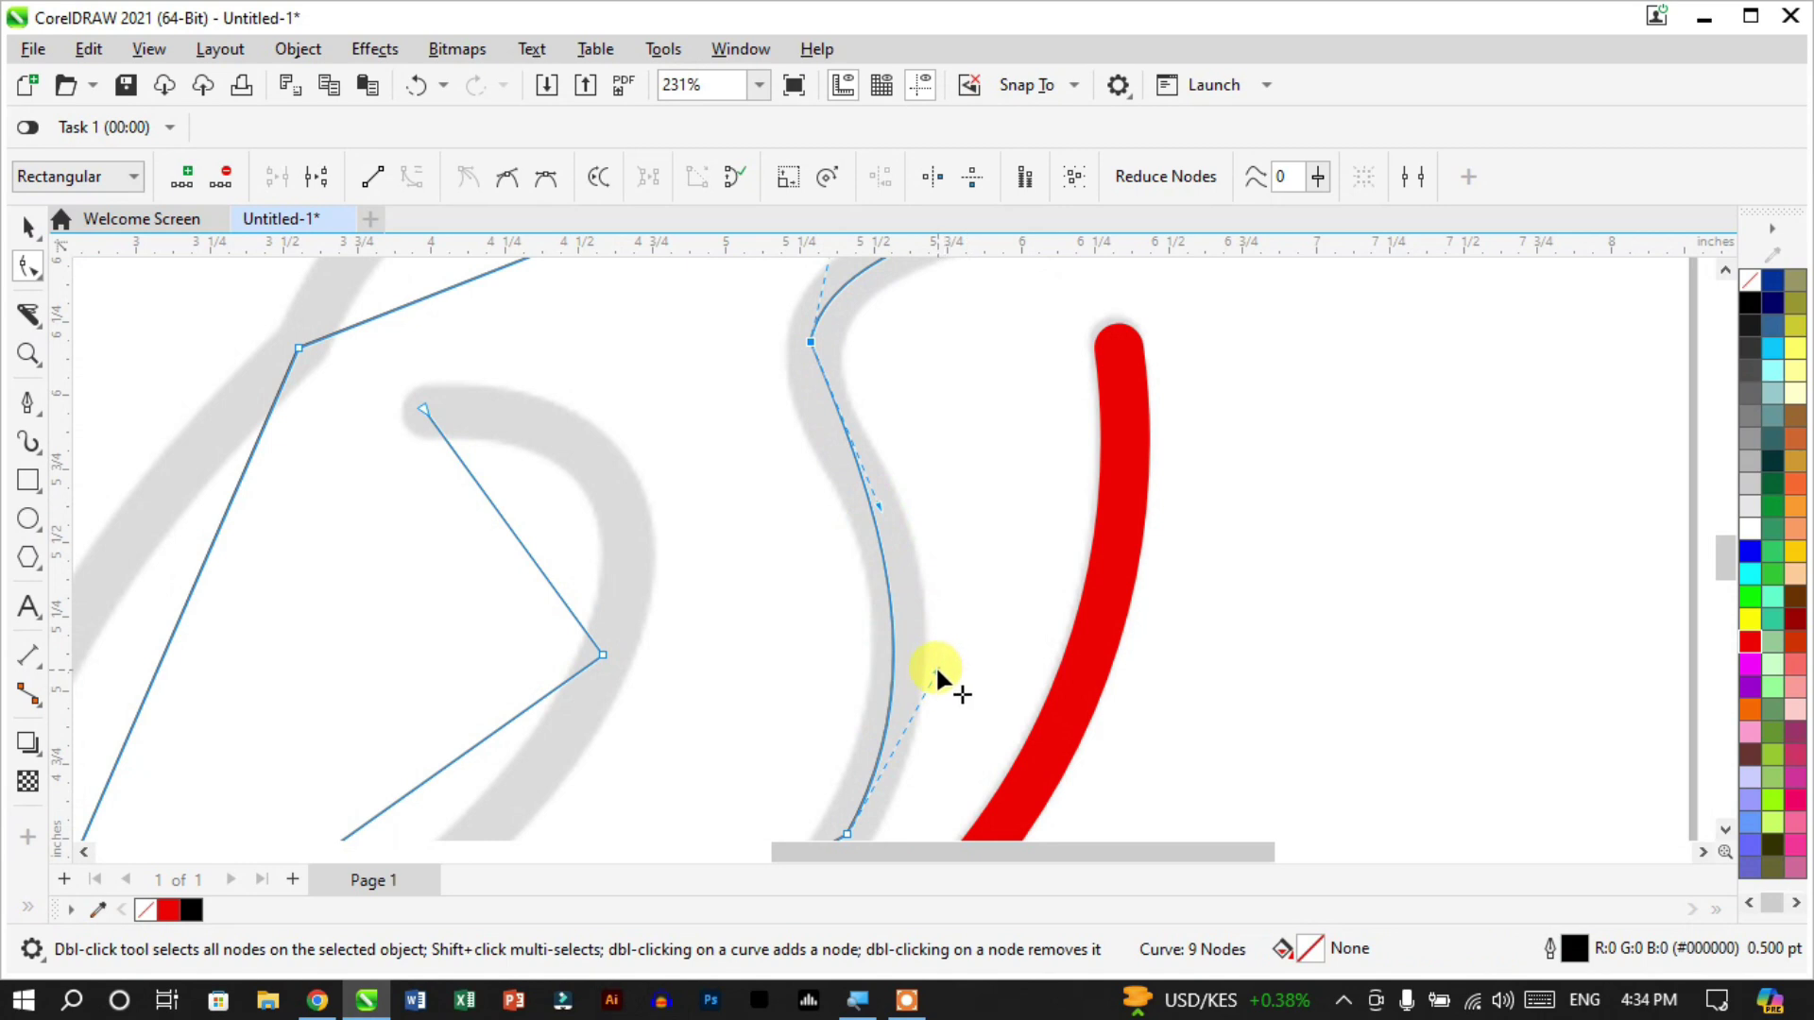
left_click_drag(936, 670, 956, 661)
left_click_drag(877, 507, 798, 427)
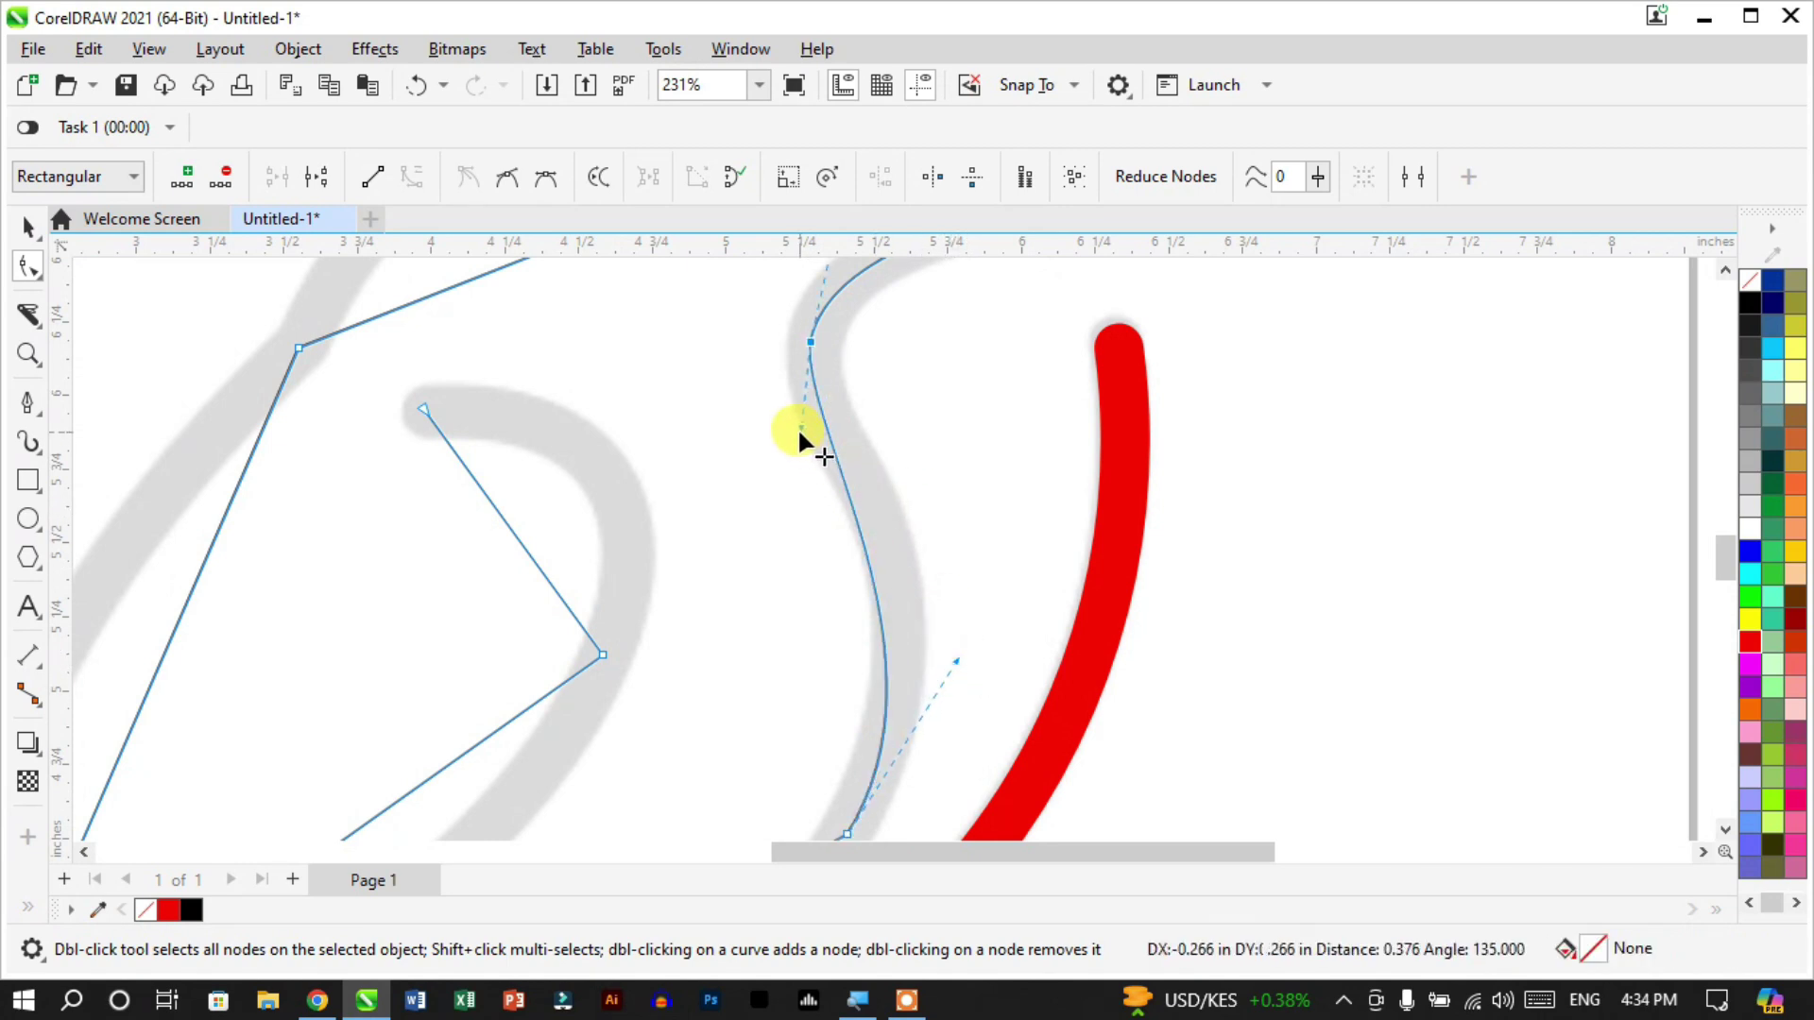
left_click_drag(971, 605, 983, 565)
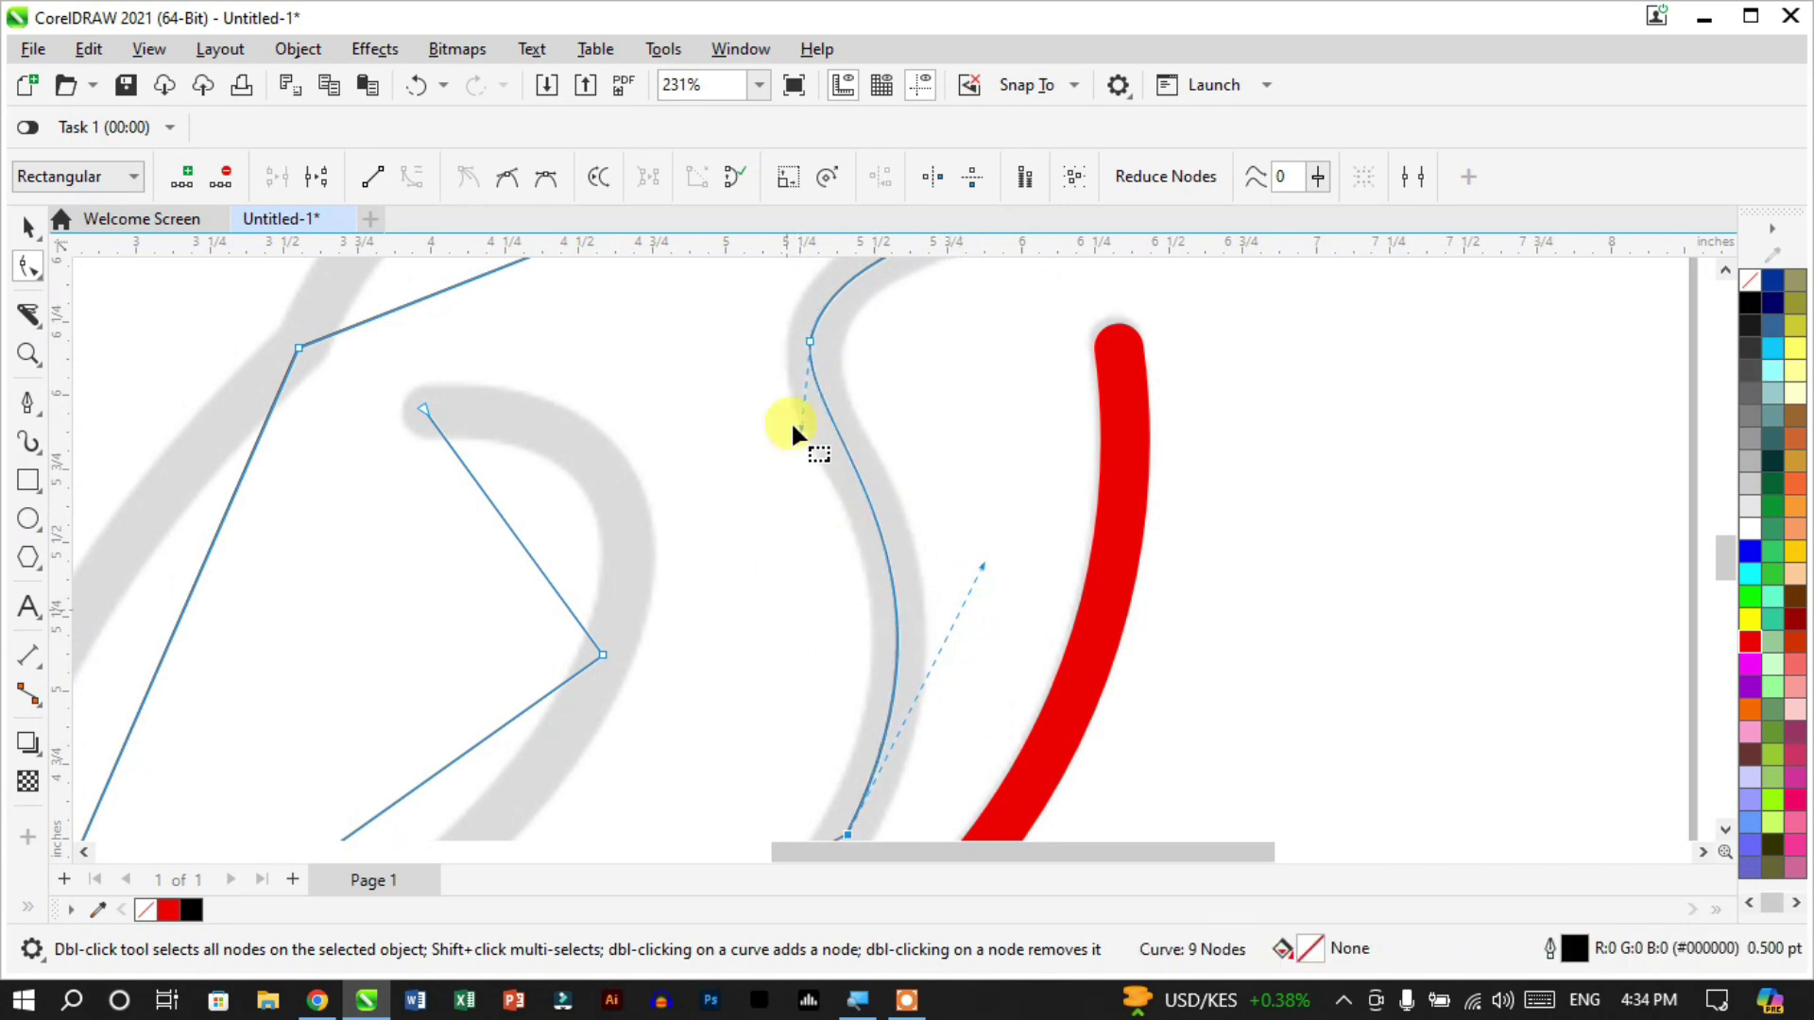
Make the throat node smooth, then deselect the bird path
left_click_drag(830, 353, 830, 370)
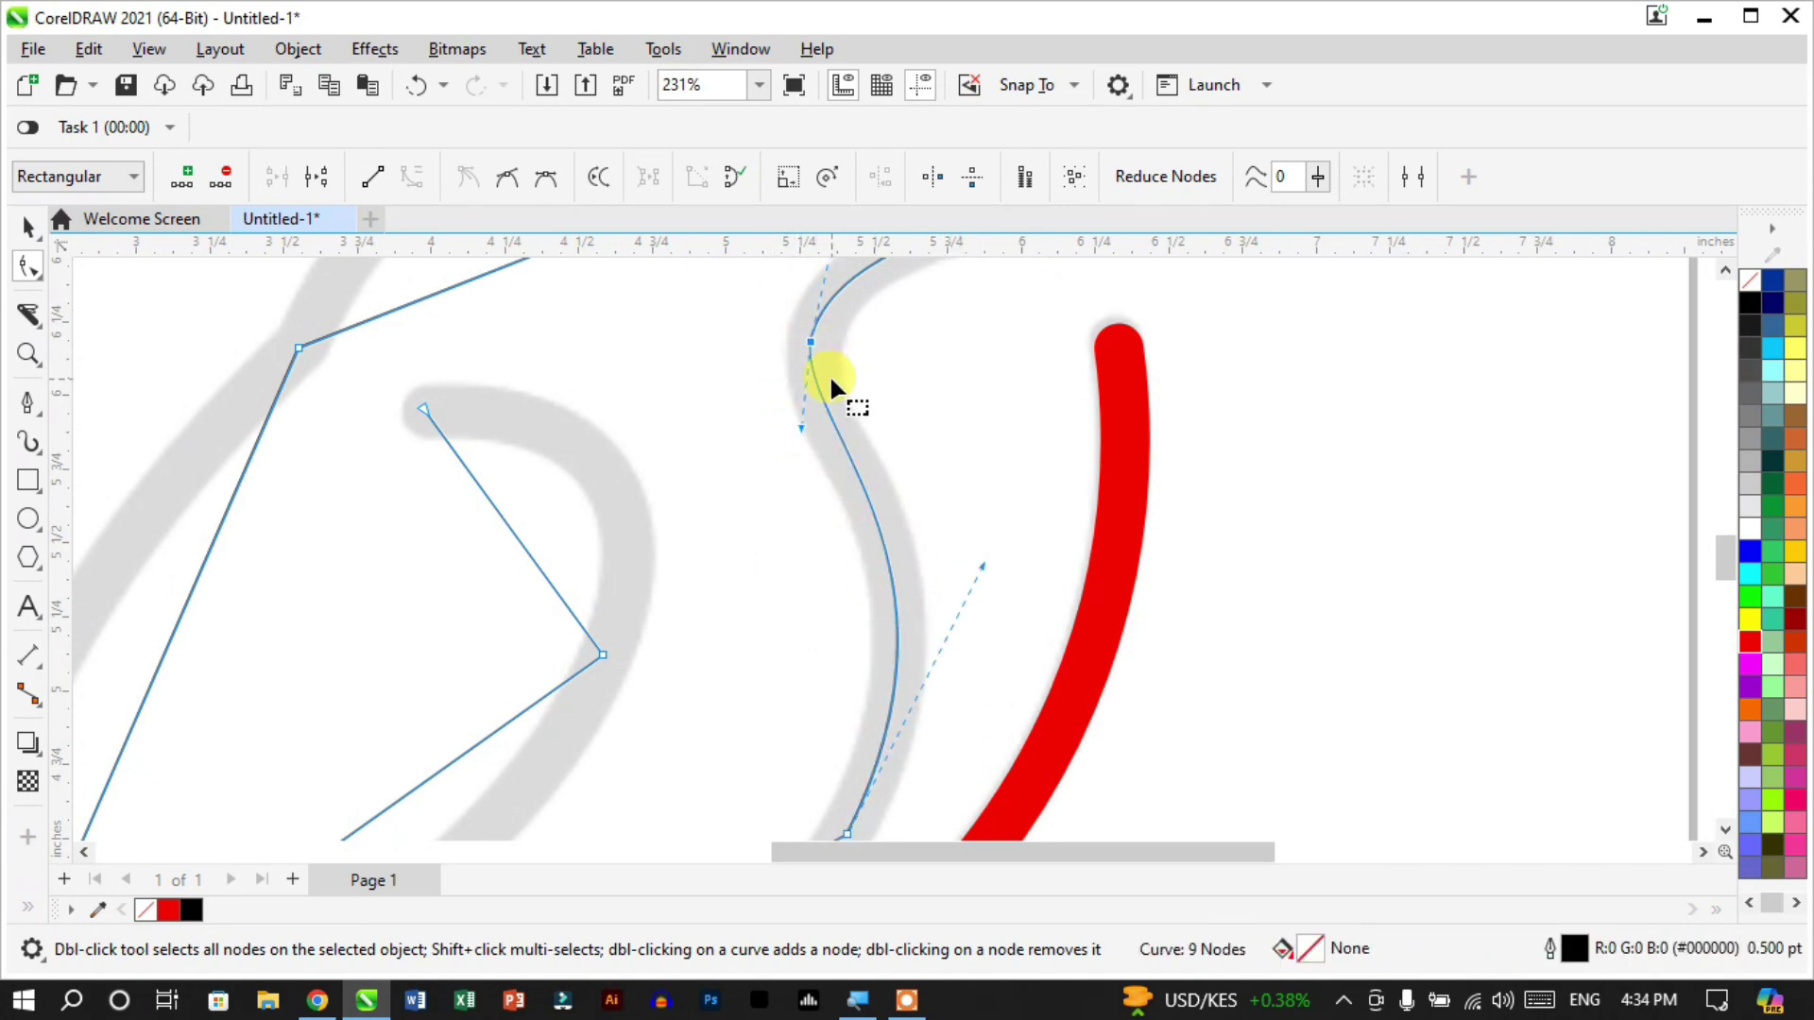
left_click(507, 180)
scroll(804, 529, "down", 5)
scroll(814, 472, "up", 6)
left_click(835, 476)
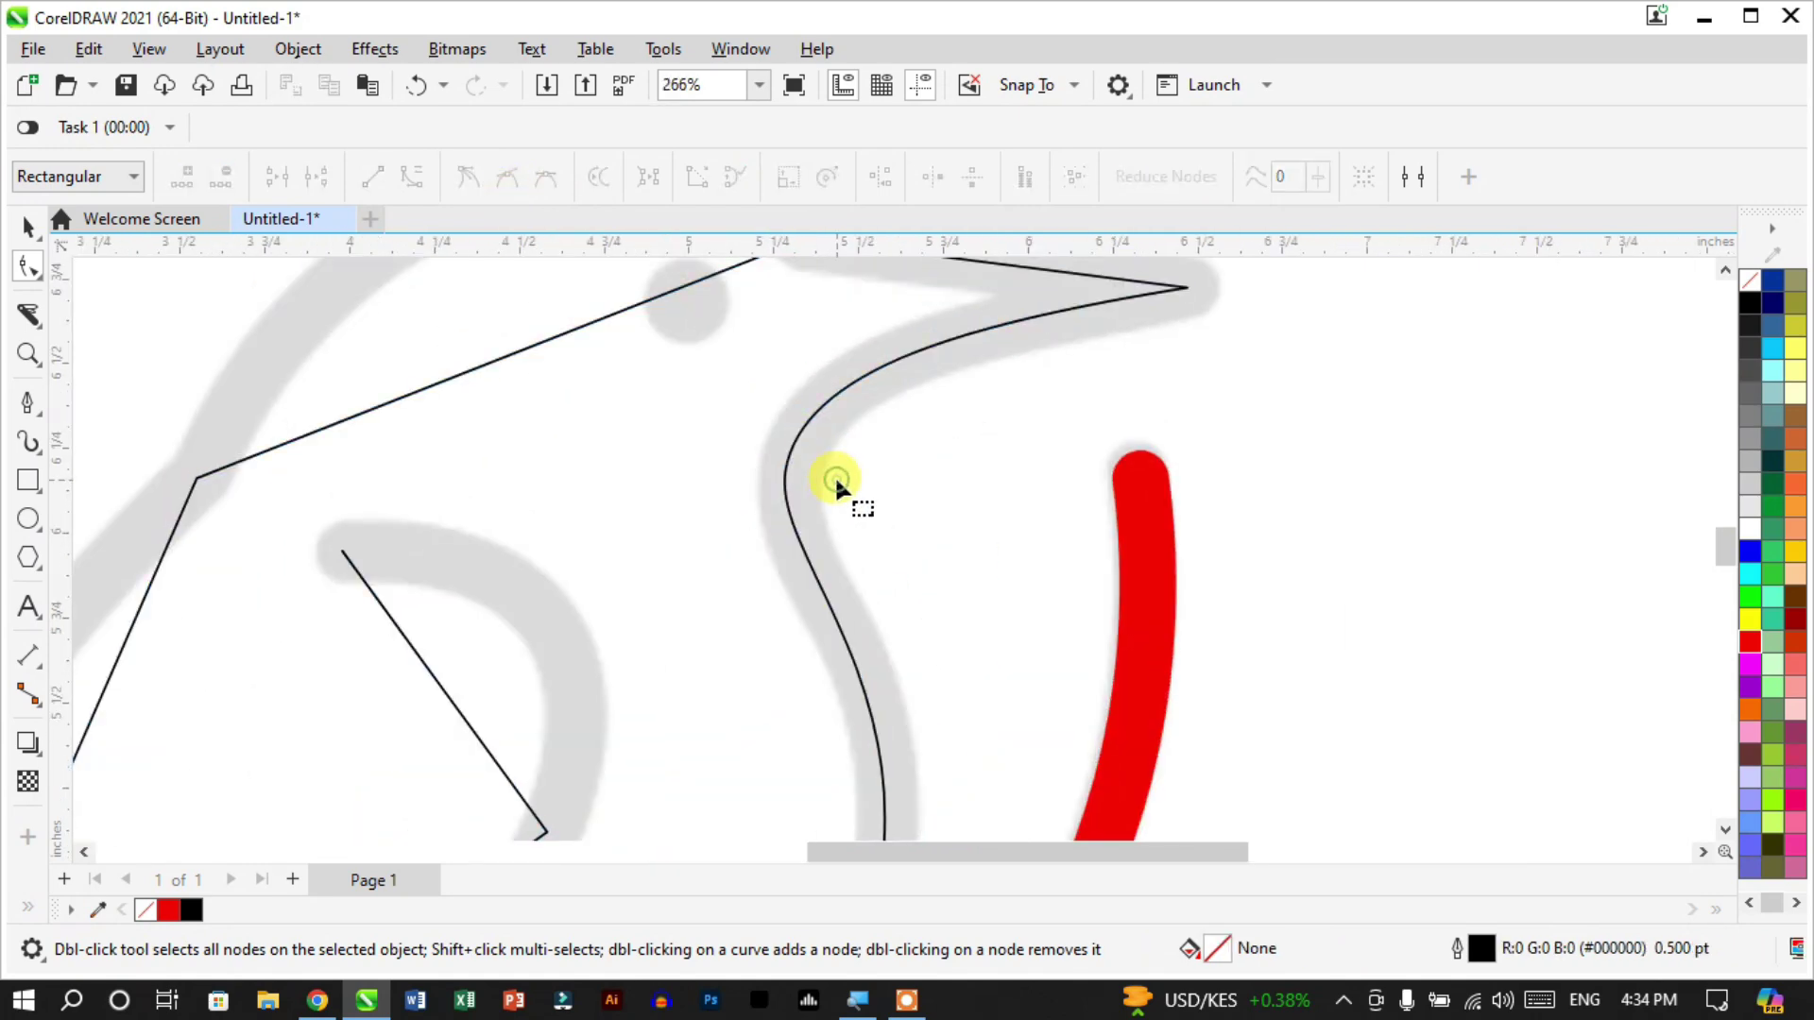
Bend the segment from the lower breast to the short red arc's lower end along the sketch and make the lower breast node smooth
scroll(885, 513, "down", 3)
scroll(850, 739, "down", 4)
scroll(778, 580, "up", 4)
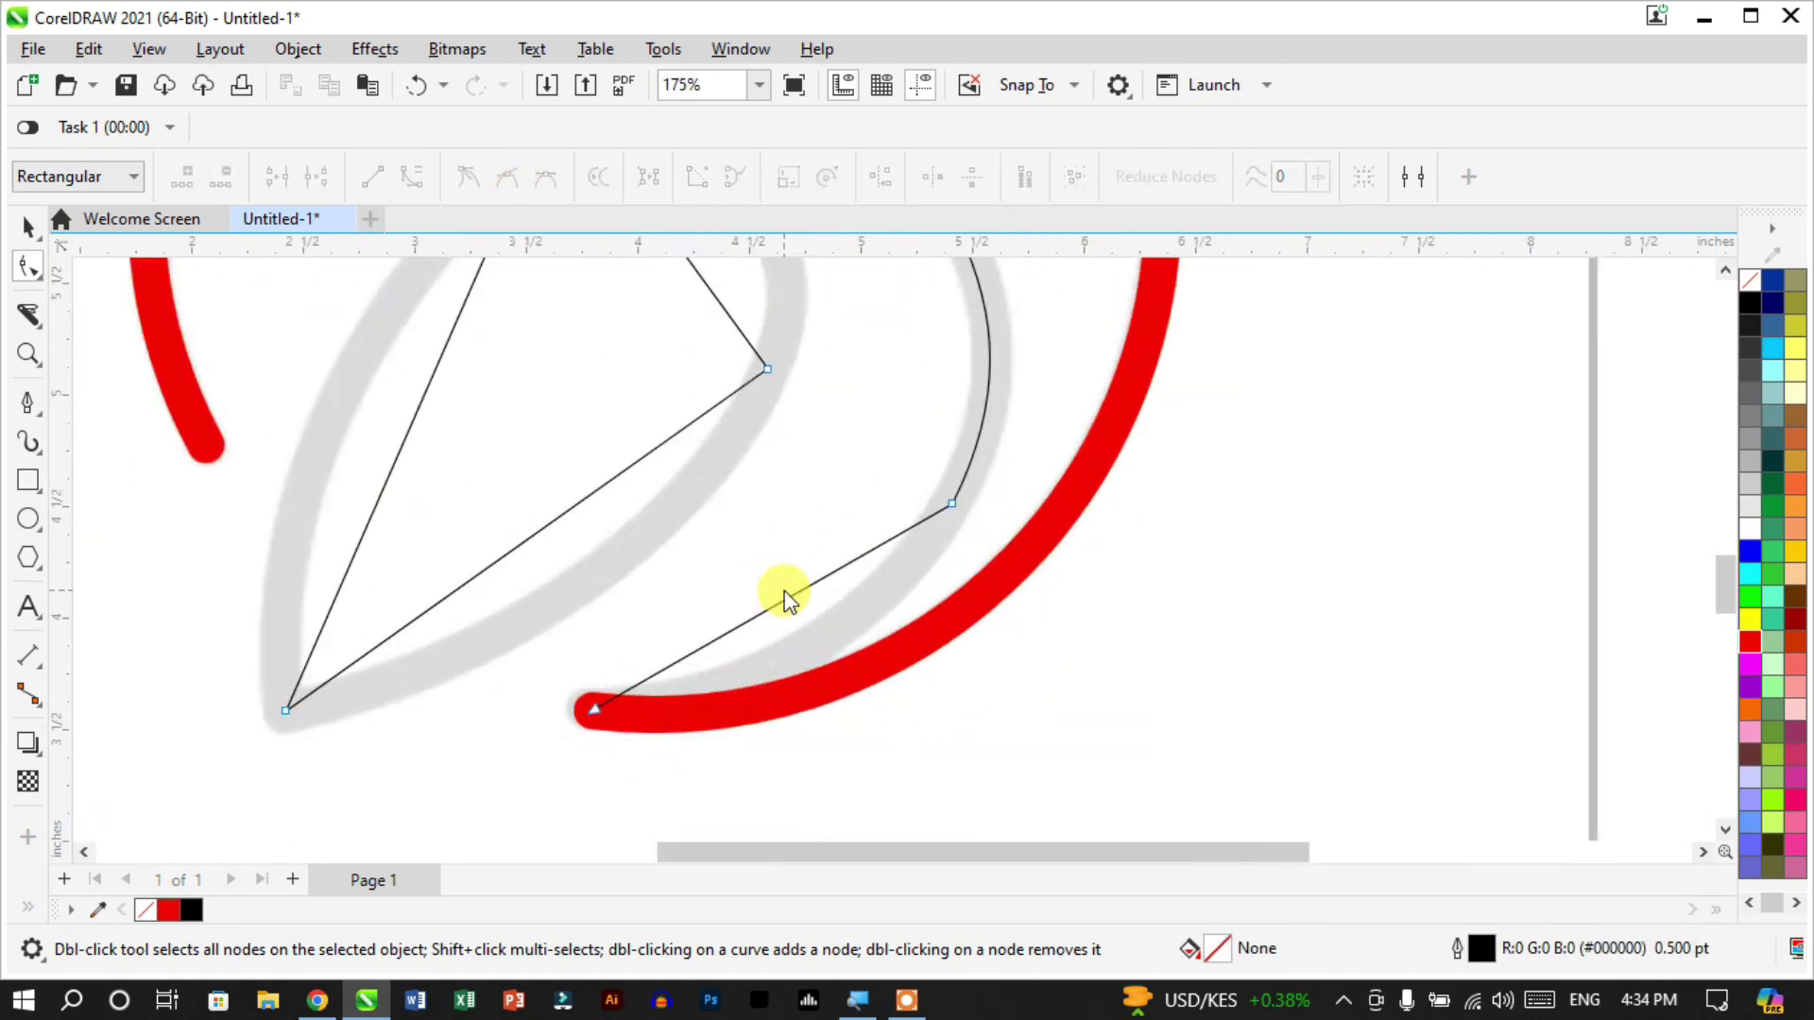
left_click(776, 612)
left_click_drag(770, 598, 796, 672)
left_click(977, 495)
left_click(523, 189)
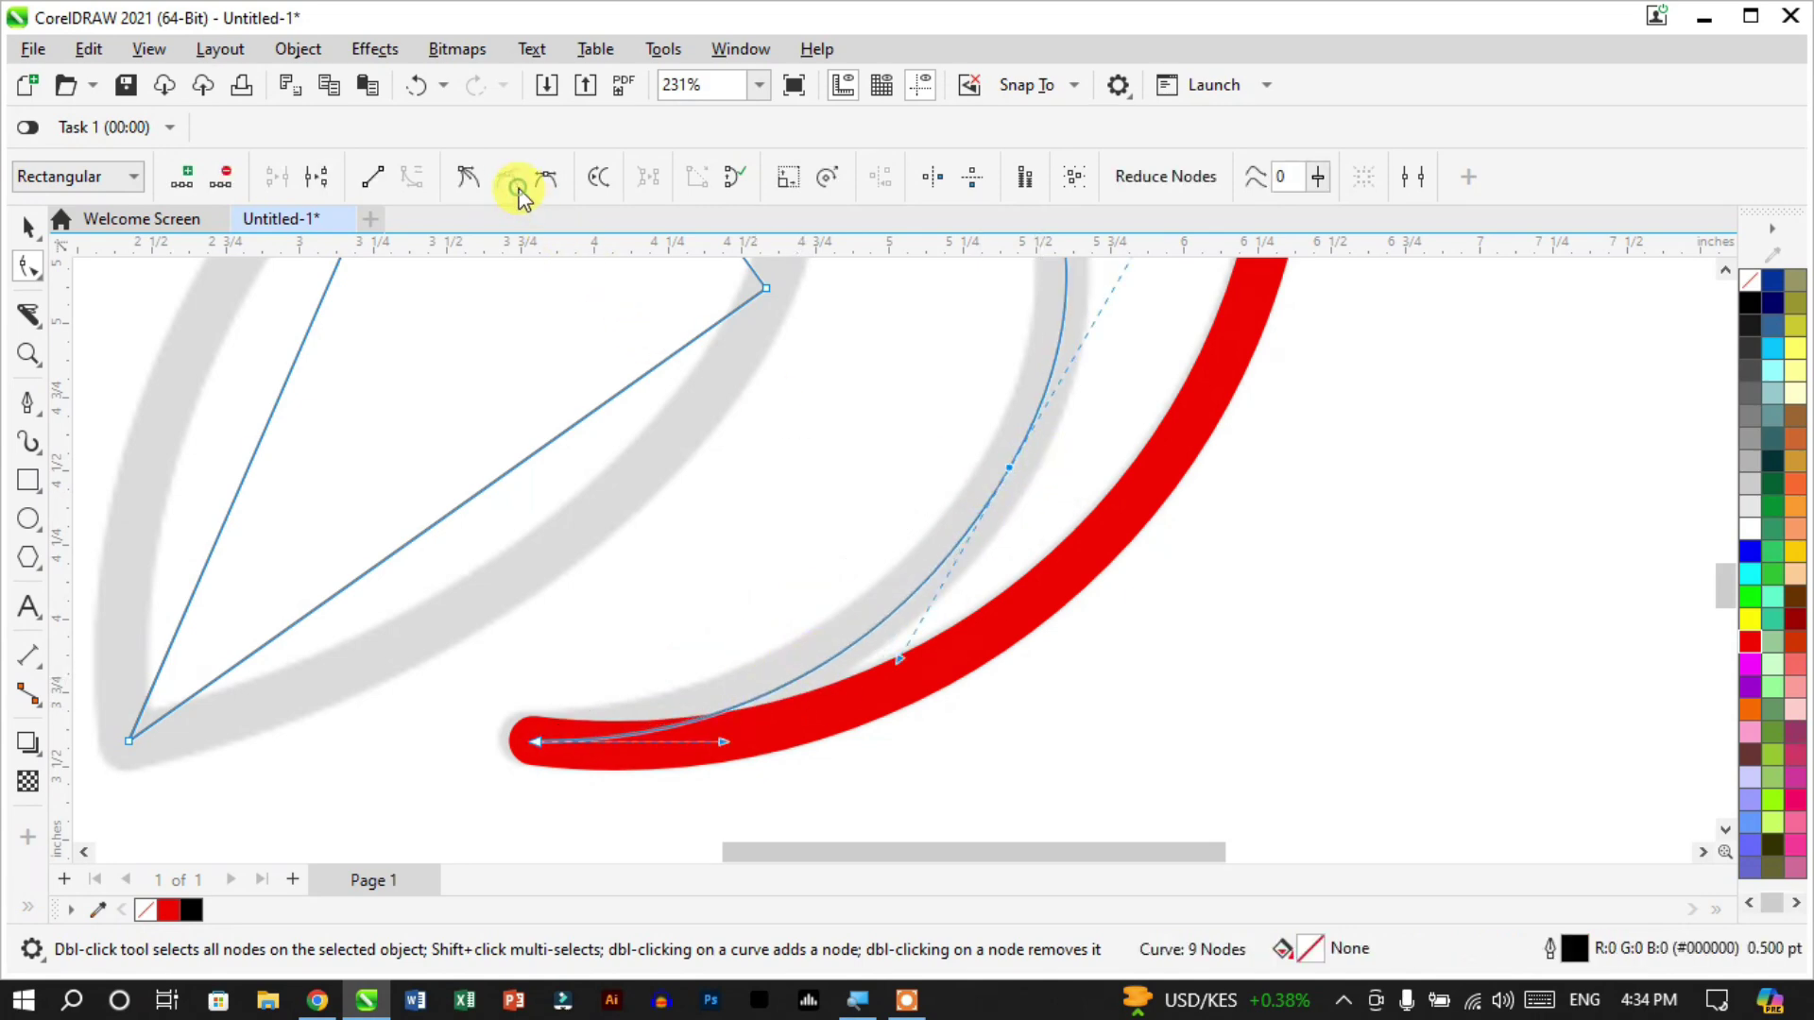
left_click_drag(724, 749, 688, 744)
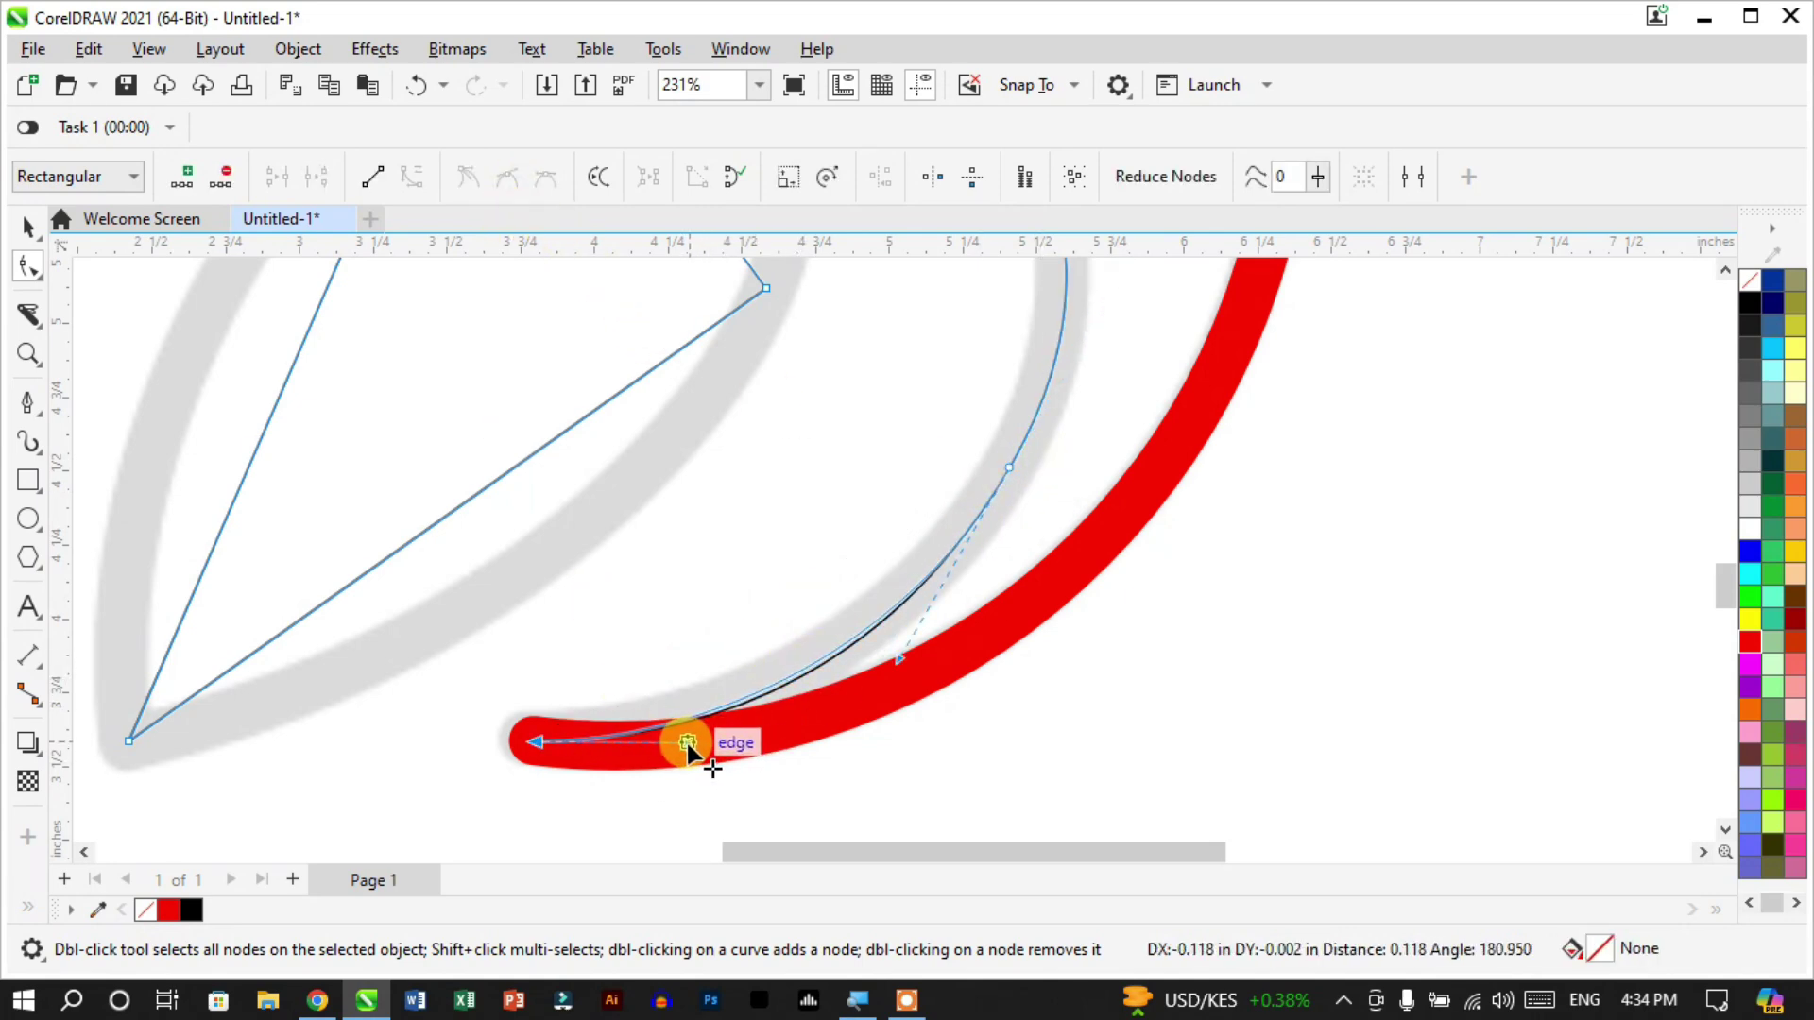
Curve the head segment between the neck notch and the top of the beak's base along the grey crown
scroll(880, 793, "down", 1)
scroll(939, 359, "down", 2)
scroll(795, 461, "up", 3)
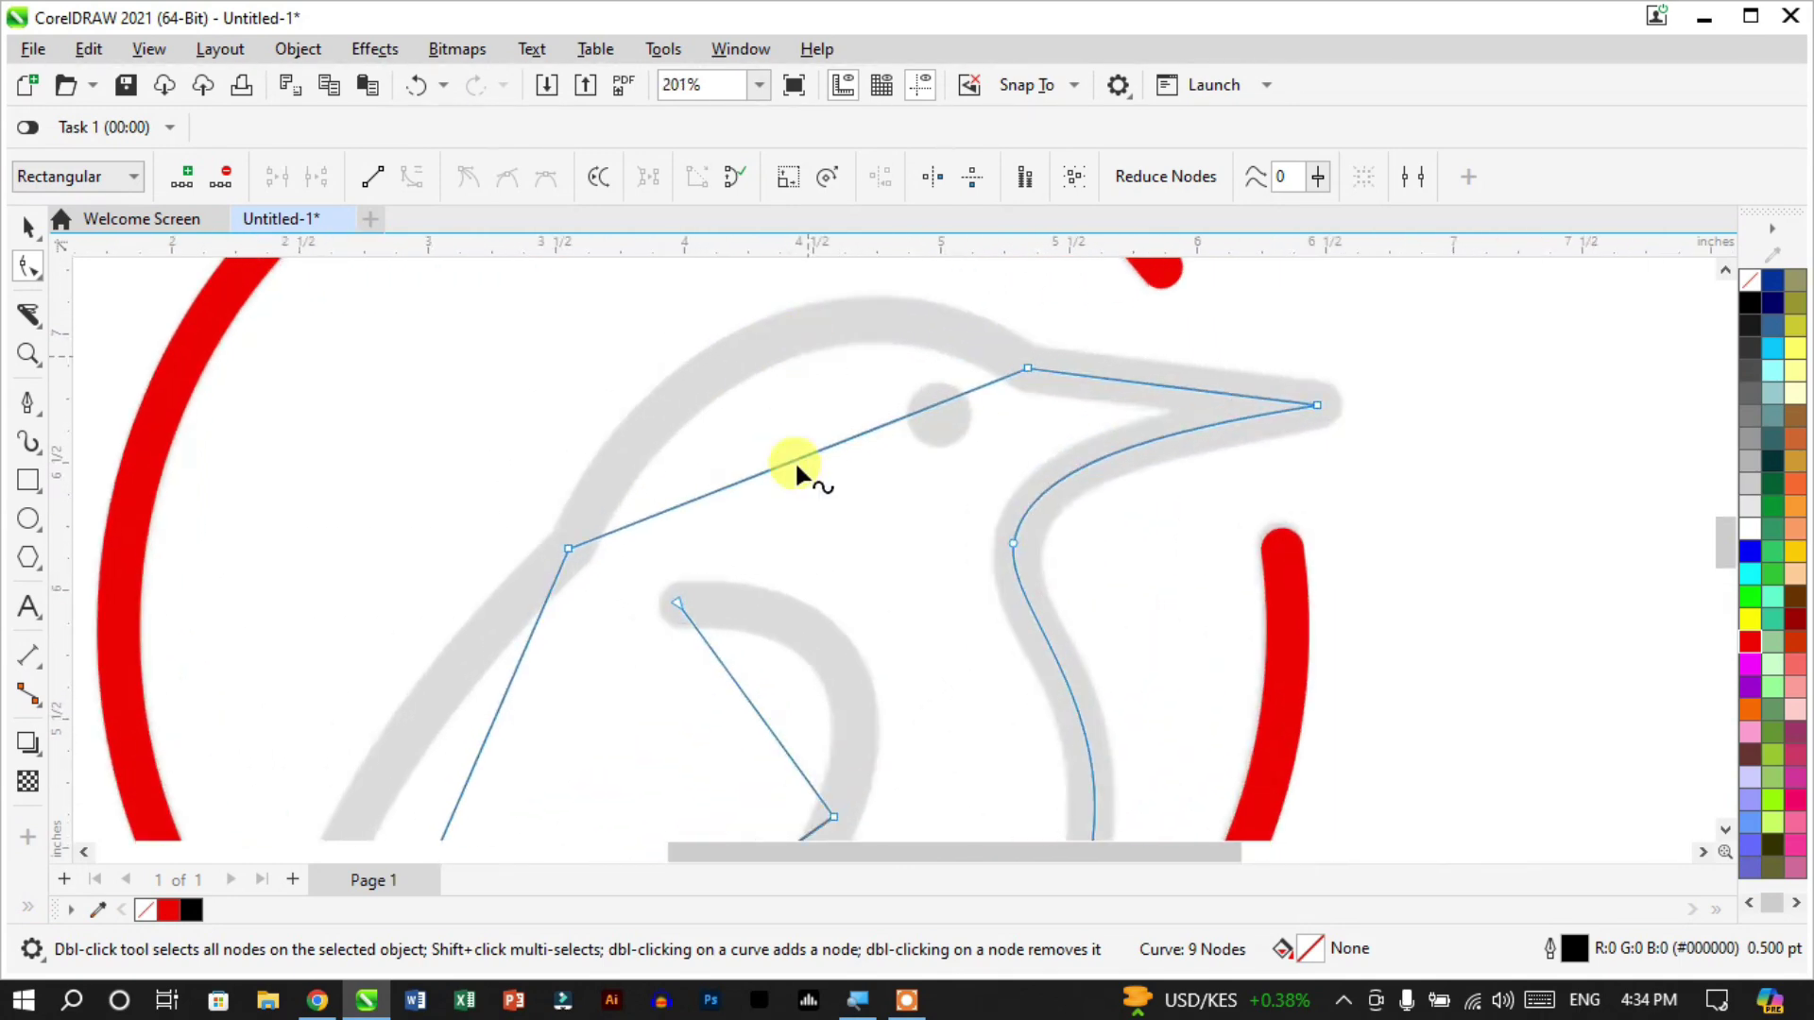
left_click_drag(782, 512, 762, 367)
left_click(1073, 403)
left_click_drag(876, 299, 913, 301)
left_click_drag(696, 327, 690, 327)
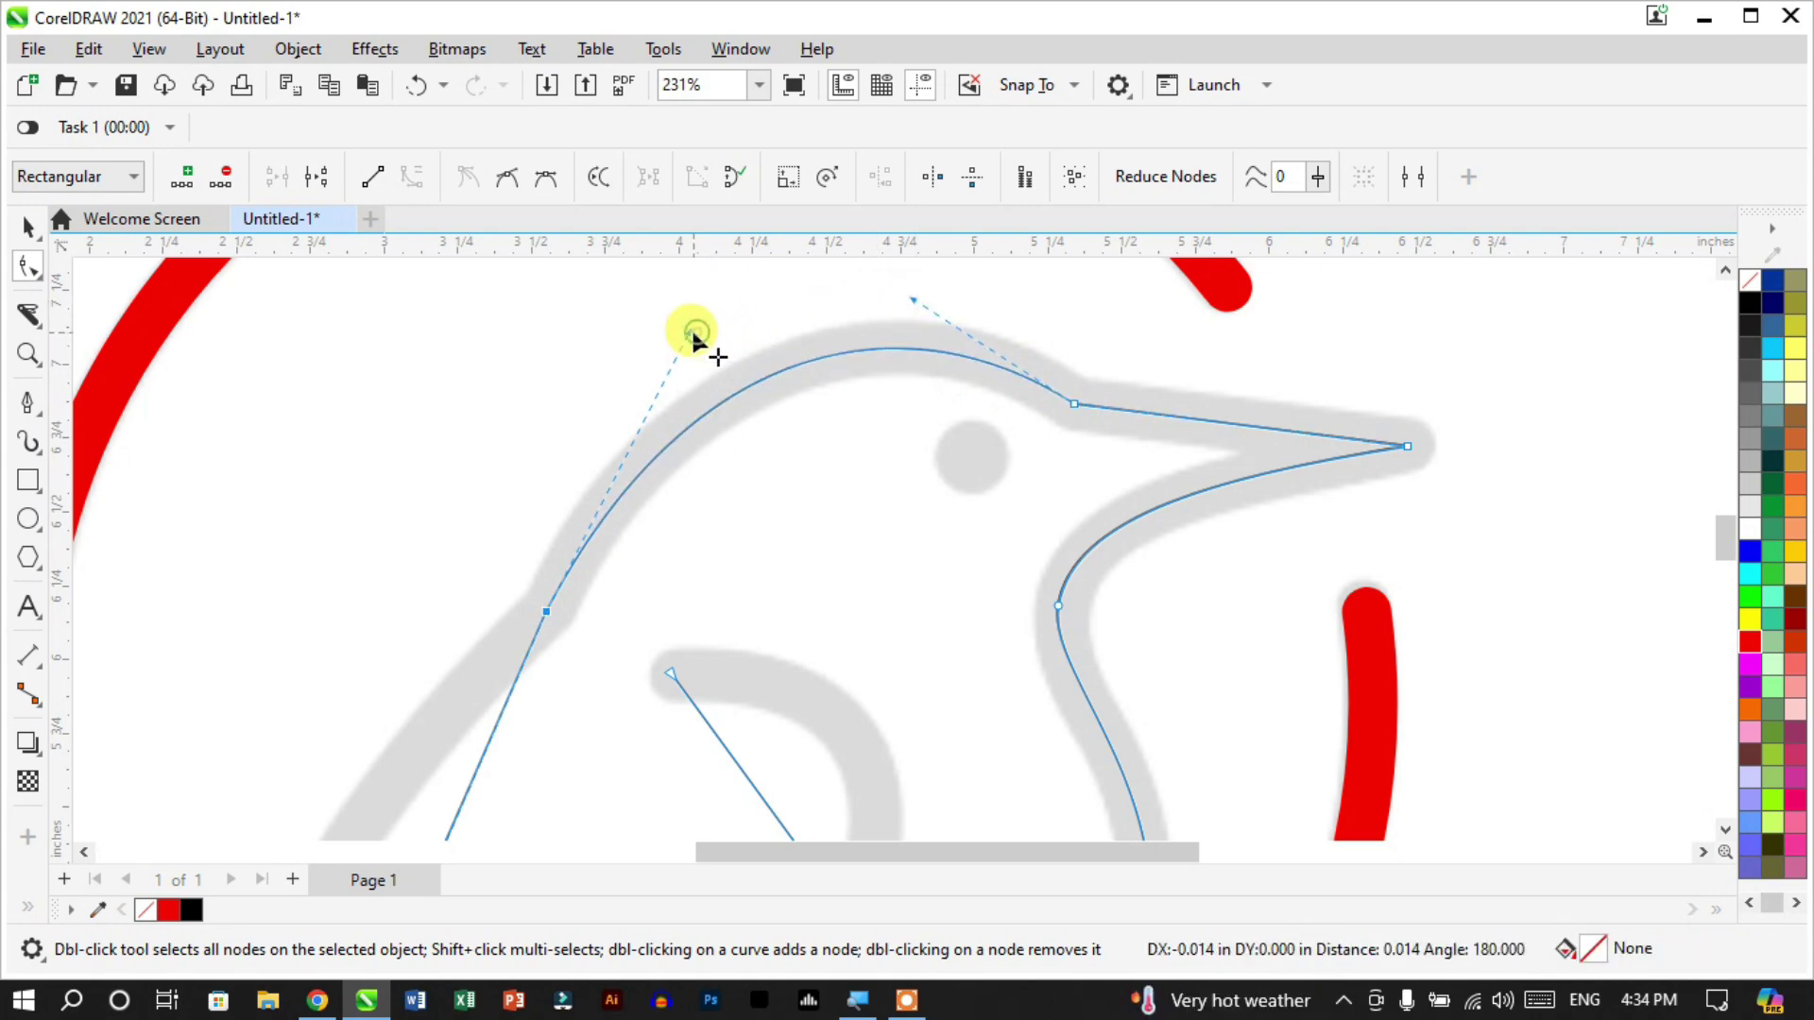
left_click_drag(905, 292, 914, 292)
Curve the back segment between the neck notch and the tail tip to follow the grey stroke
scroll(1152, 300, "down", 3)
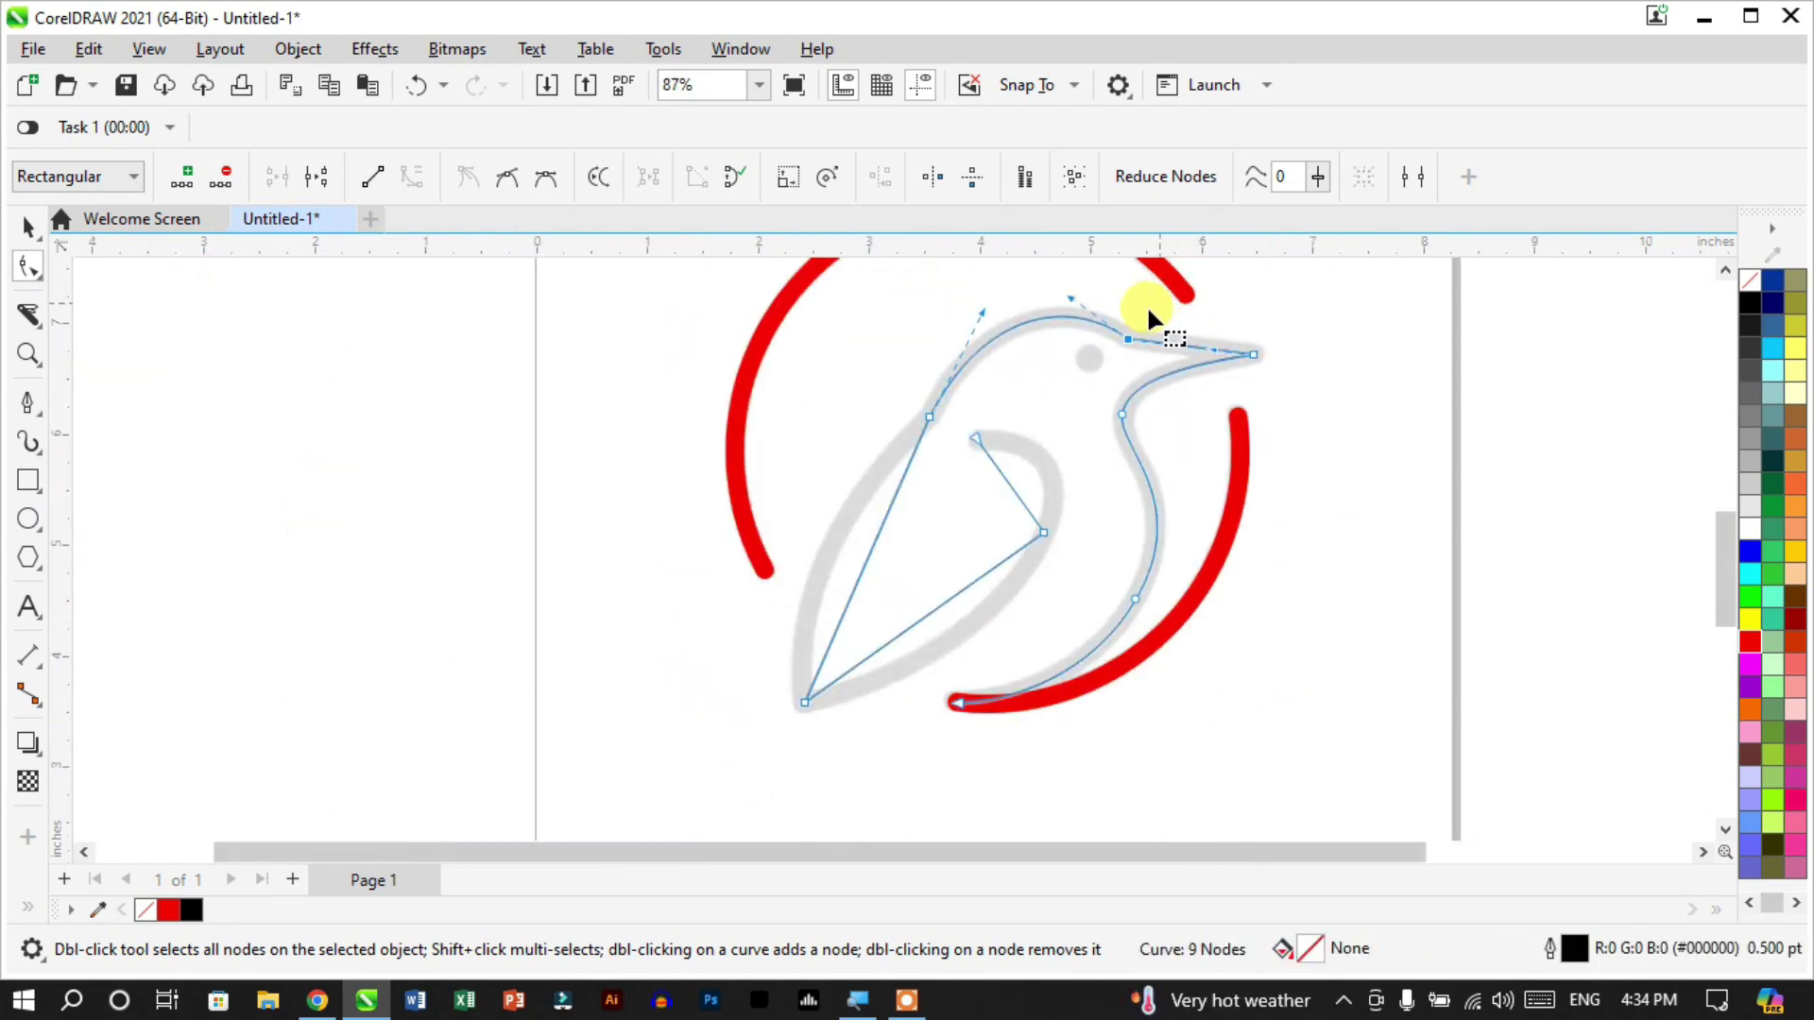
scroll(871, 546, "up", 1)
left_click_drag(858, 573, 846, 417)
scroll(825, 489, "up", 2)
scroll(847, 417, "down", 1)
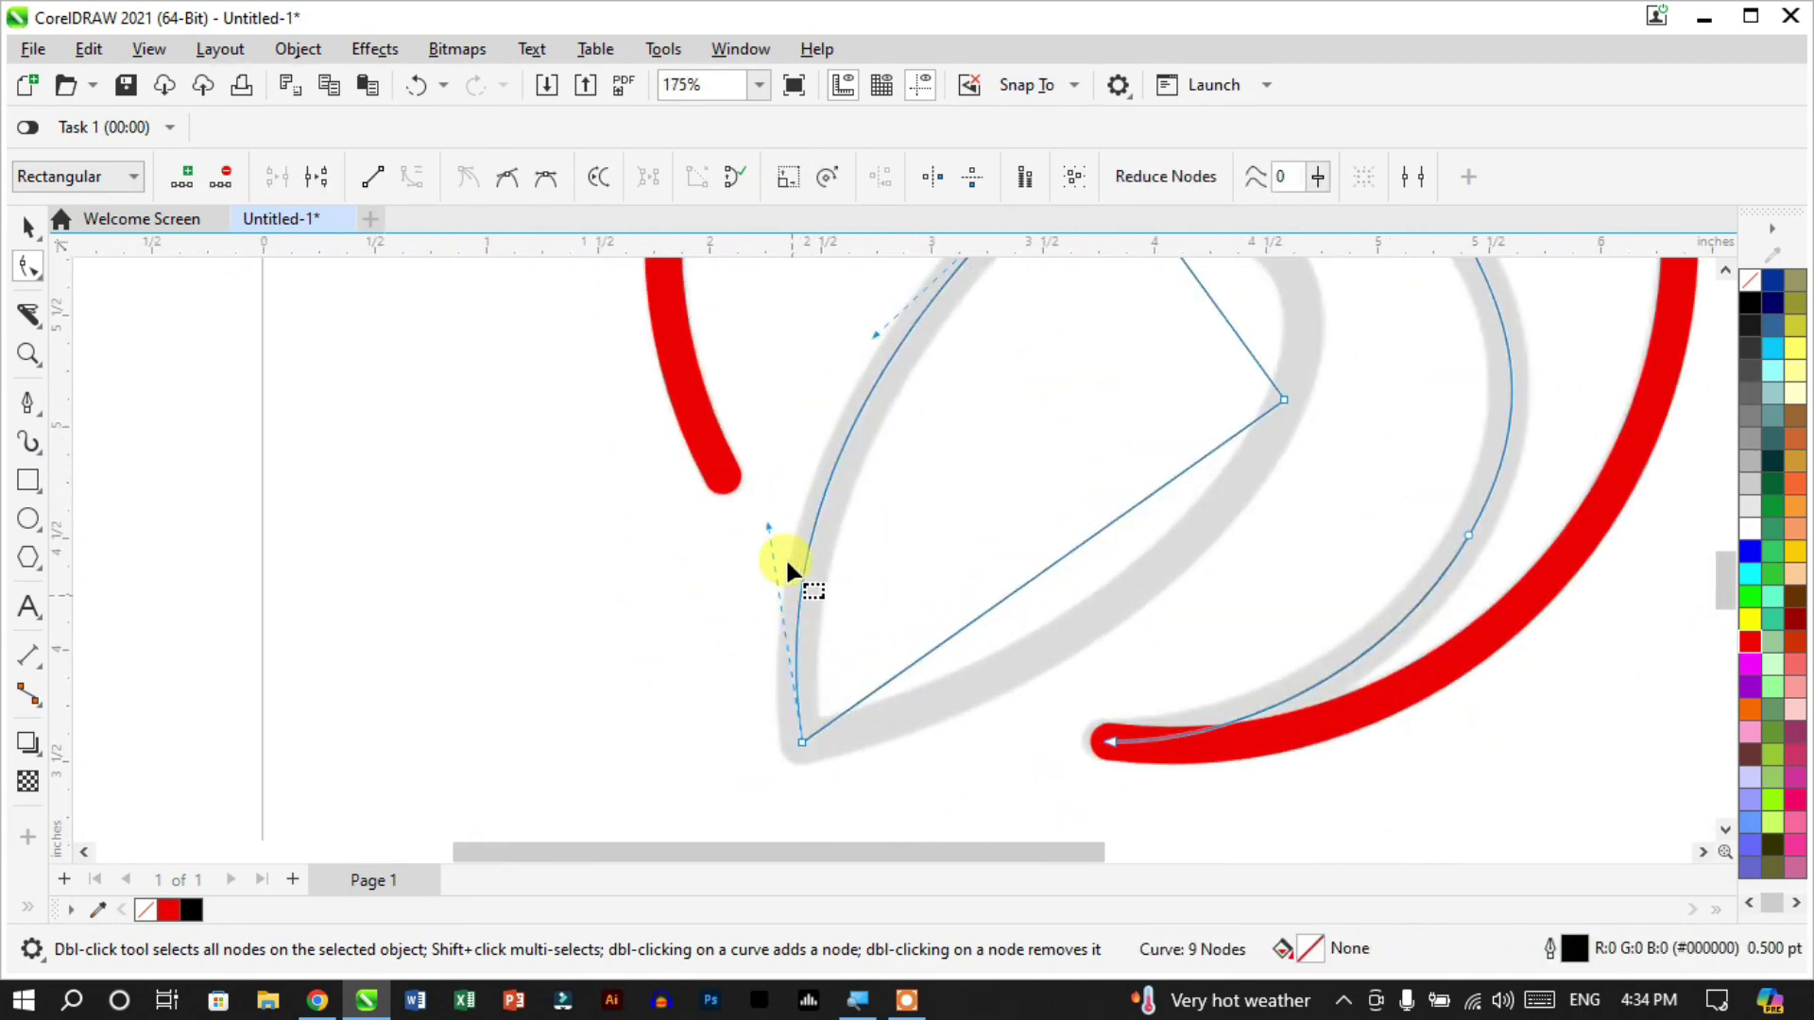
left_click(767, 530)
Bend the wing's lower edge between the tail tip and the wing's side node onto the grey stroke
scroll(767, 530, "down", 2)
scroll(869, 722, "up", 2)
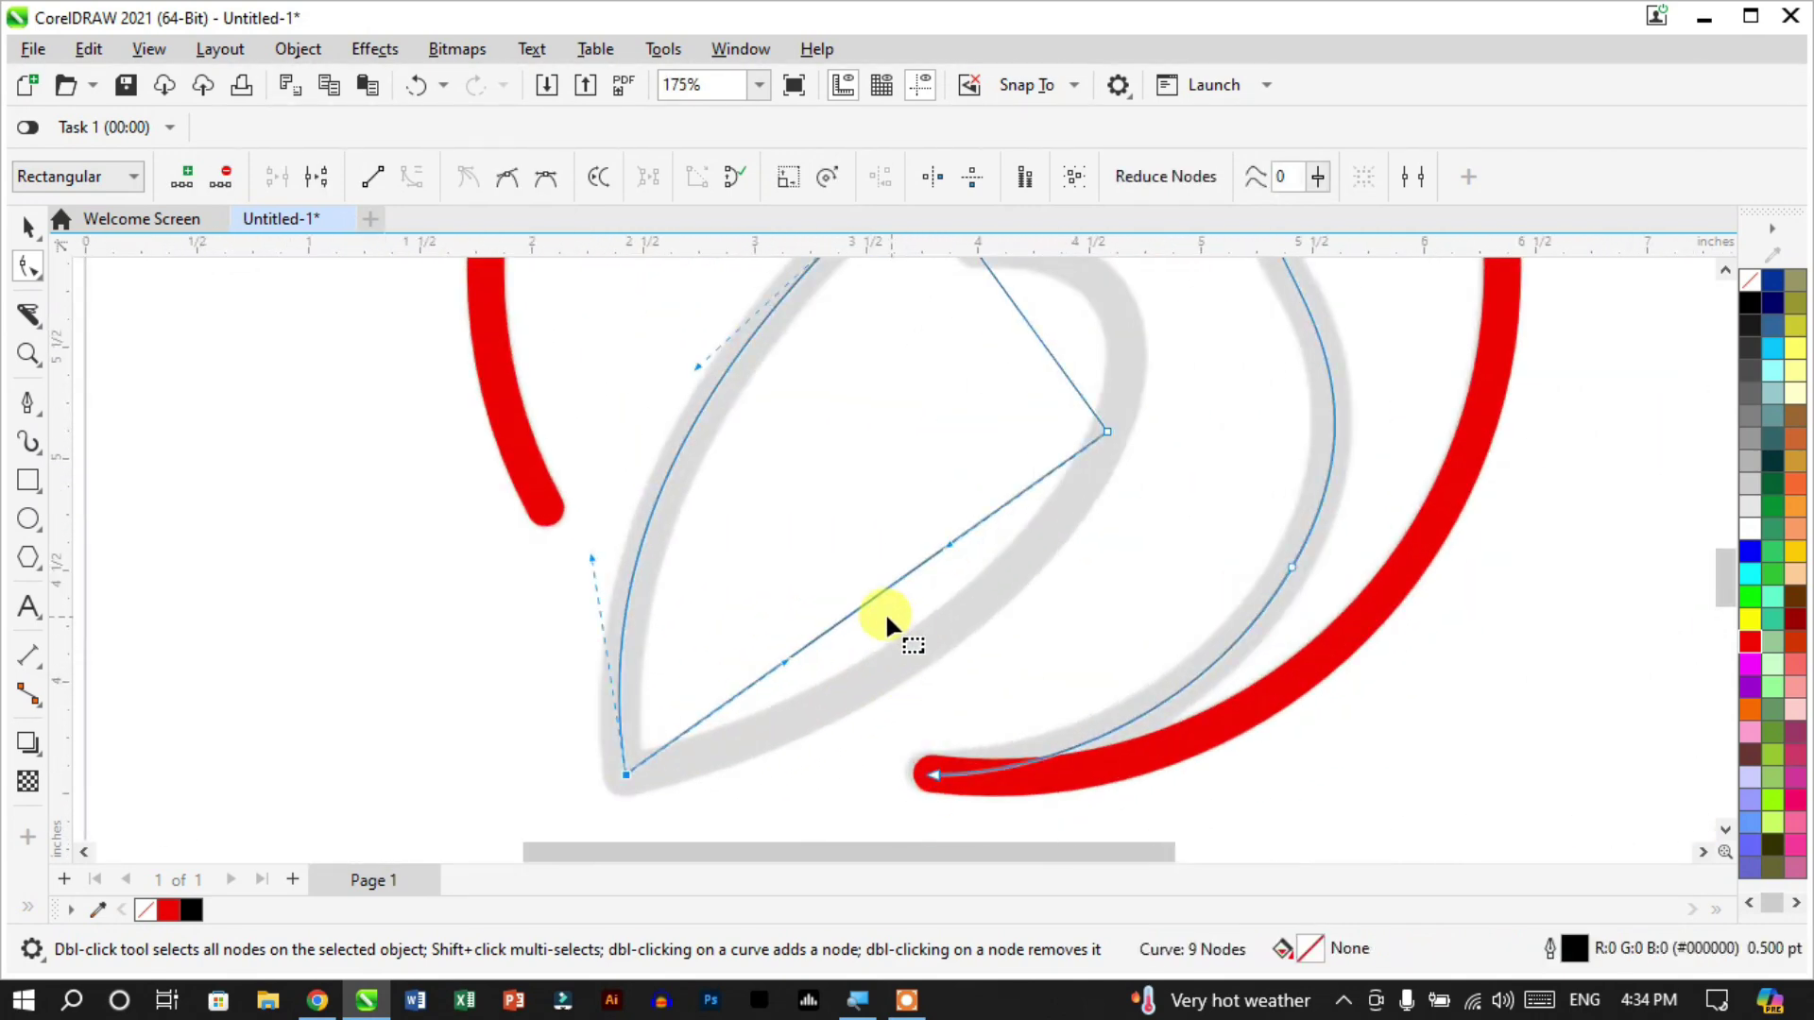
left_click_drag(866, 605, 921, 652)
scroll(1044, 526, "down", 2)
scroll(1057, 494, "up", 4)
scroll(955, 550, "down", 3)
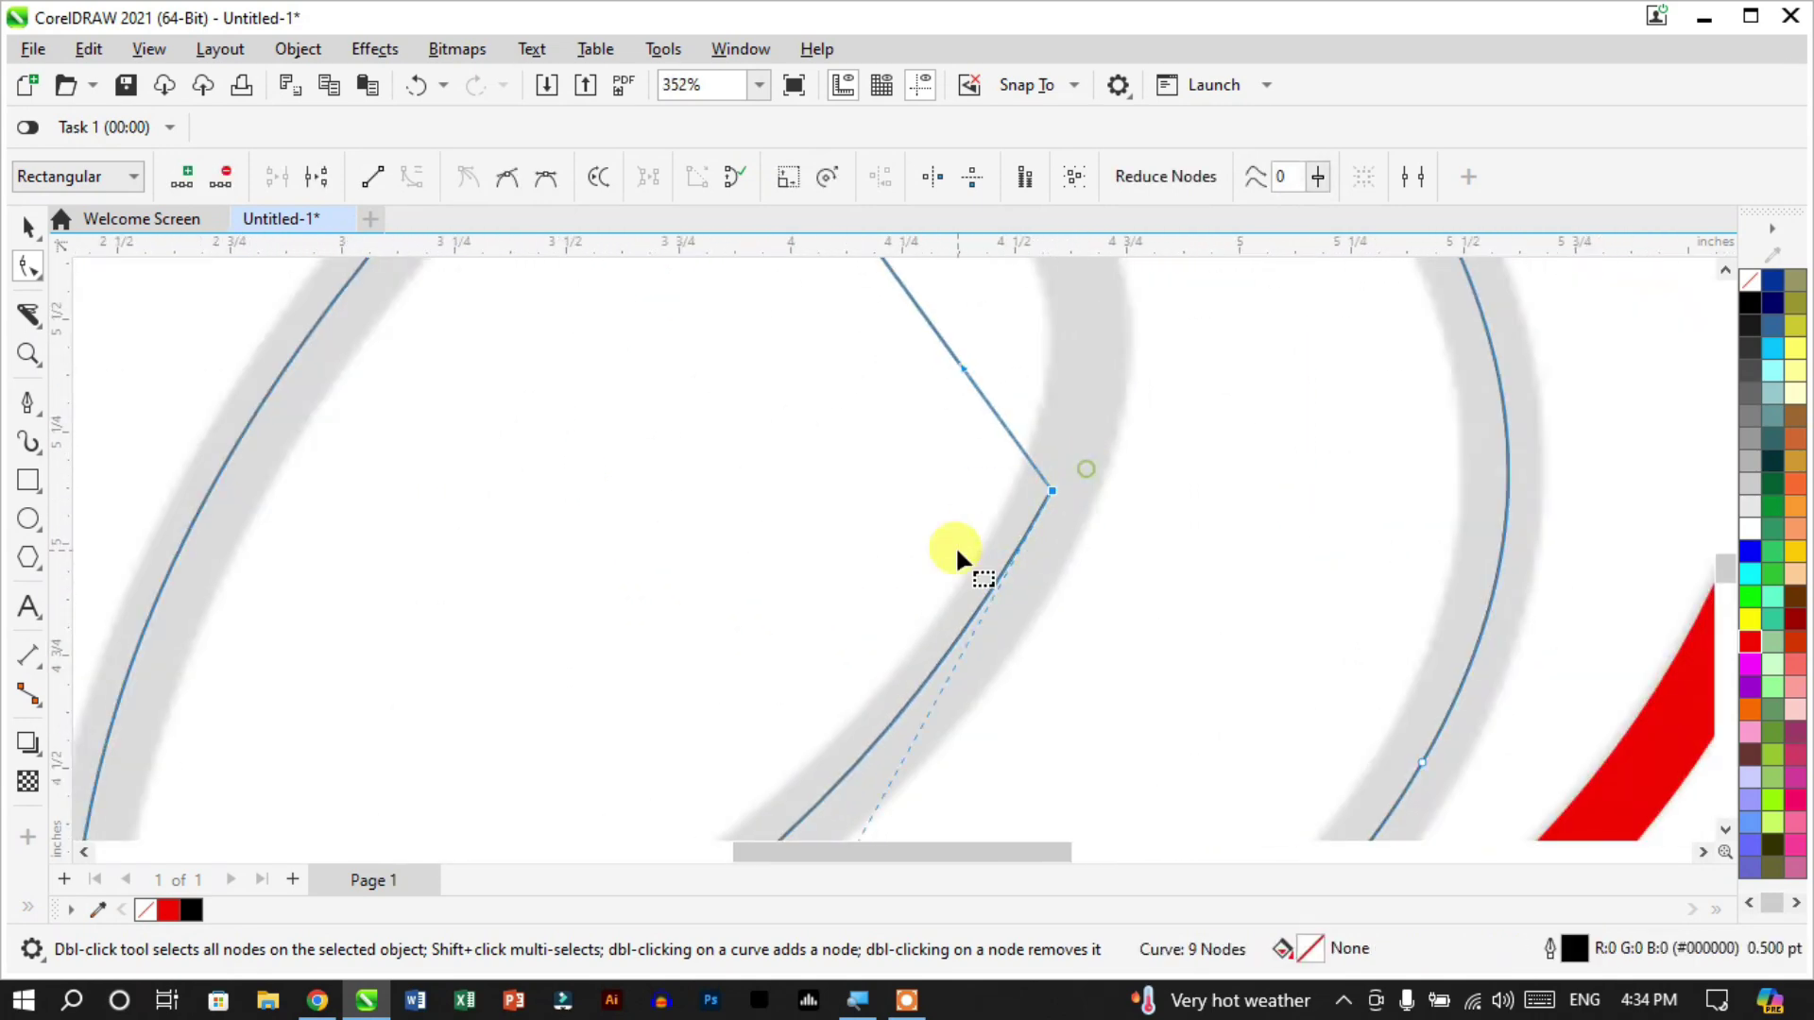
Curve the wing's upper segment around to its open end along the sketch and make the wing's side node smooth
left_click_drag(931, 485, 1107, 401)
left_click_drag(984, 330, 988, 324)
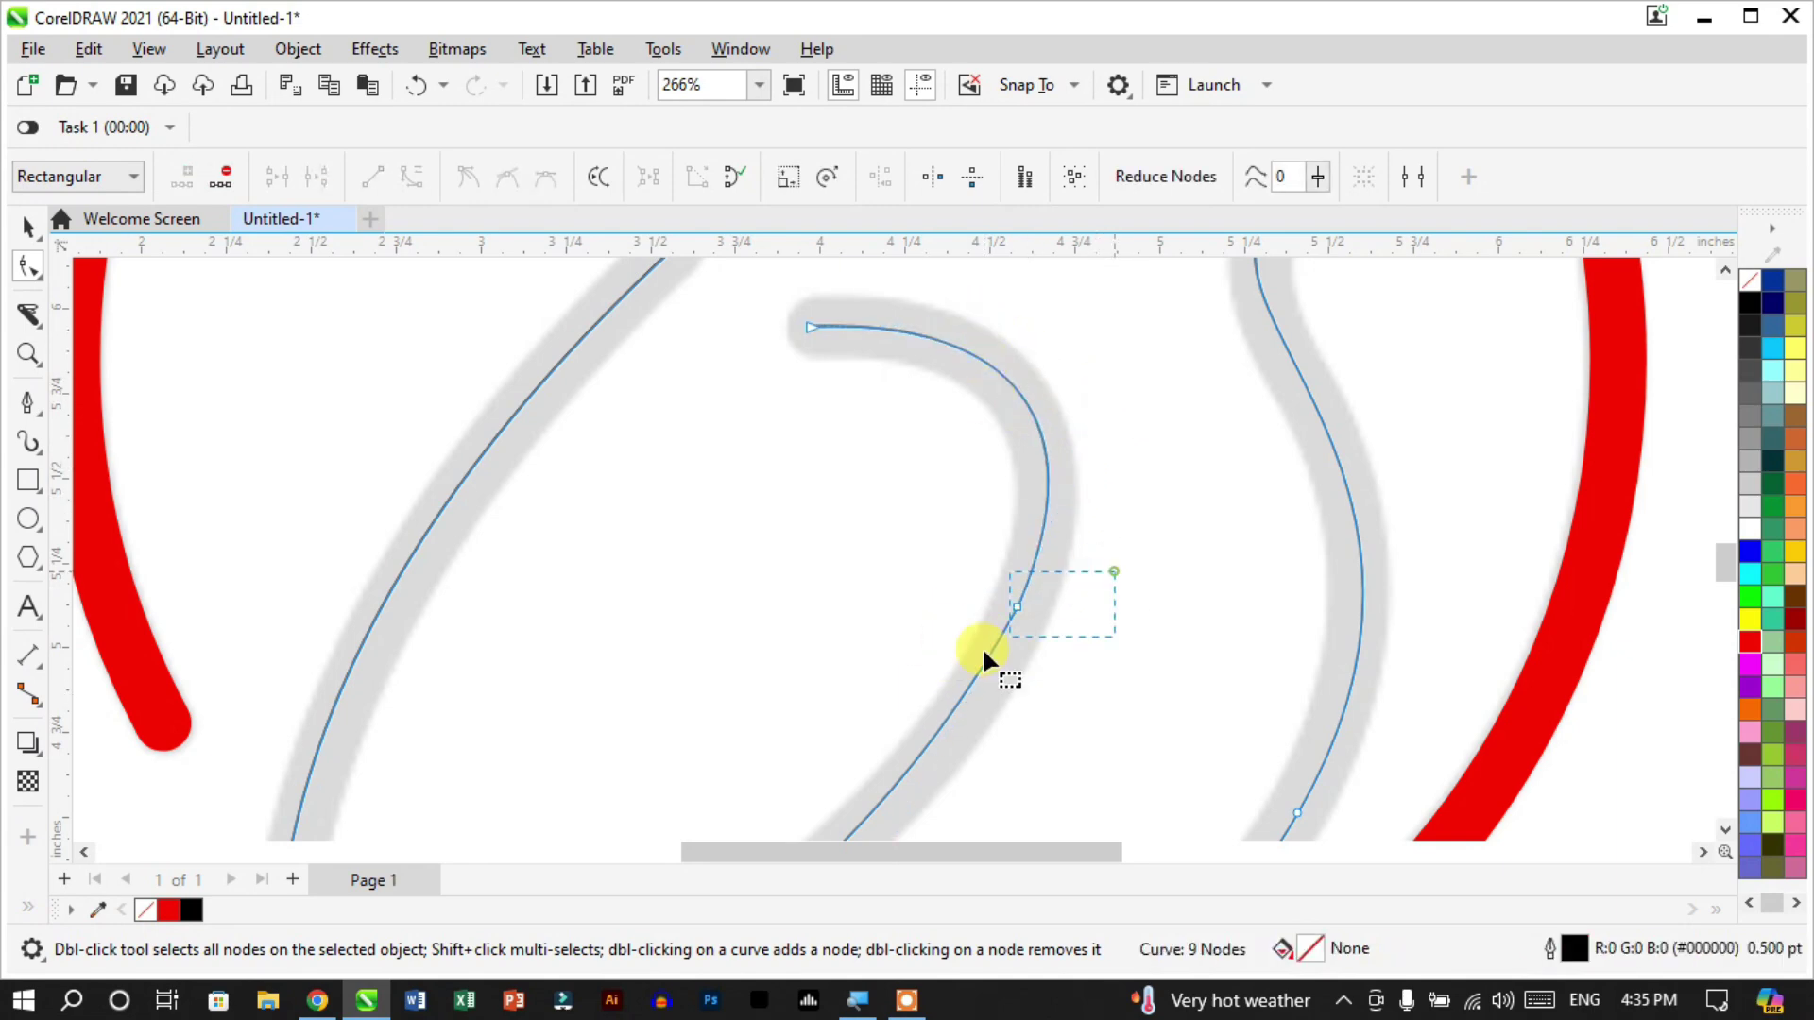
left_click(504, 178)
scroll(646, 408, "down", 3)
scroll(491, 652, "up", 3)
scroll(990, 685, "down", 2)
scroll(1246, 344, "up", 2)
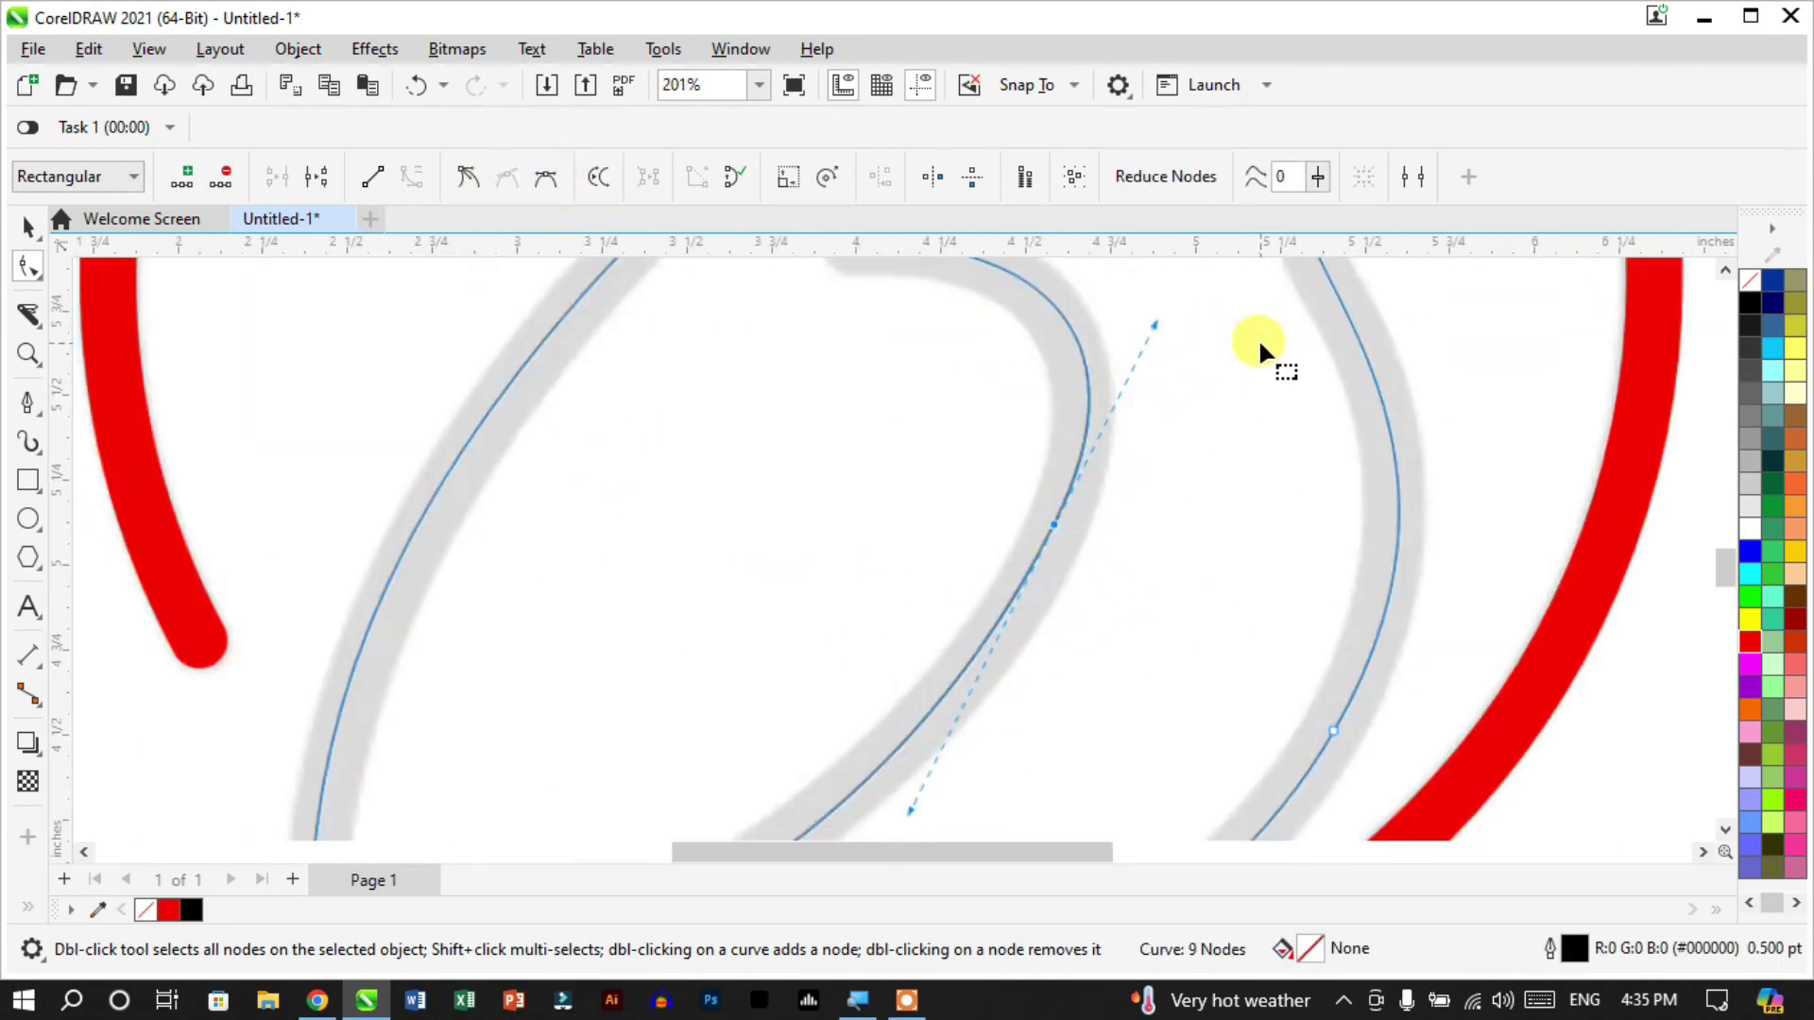
left_click_drag(1158, 326, 1141, 340)
scroll(863, 616, "down", 4)
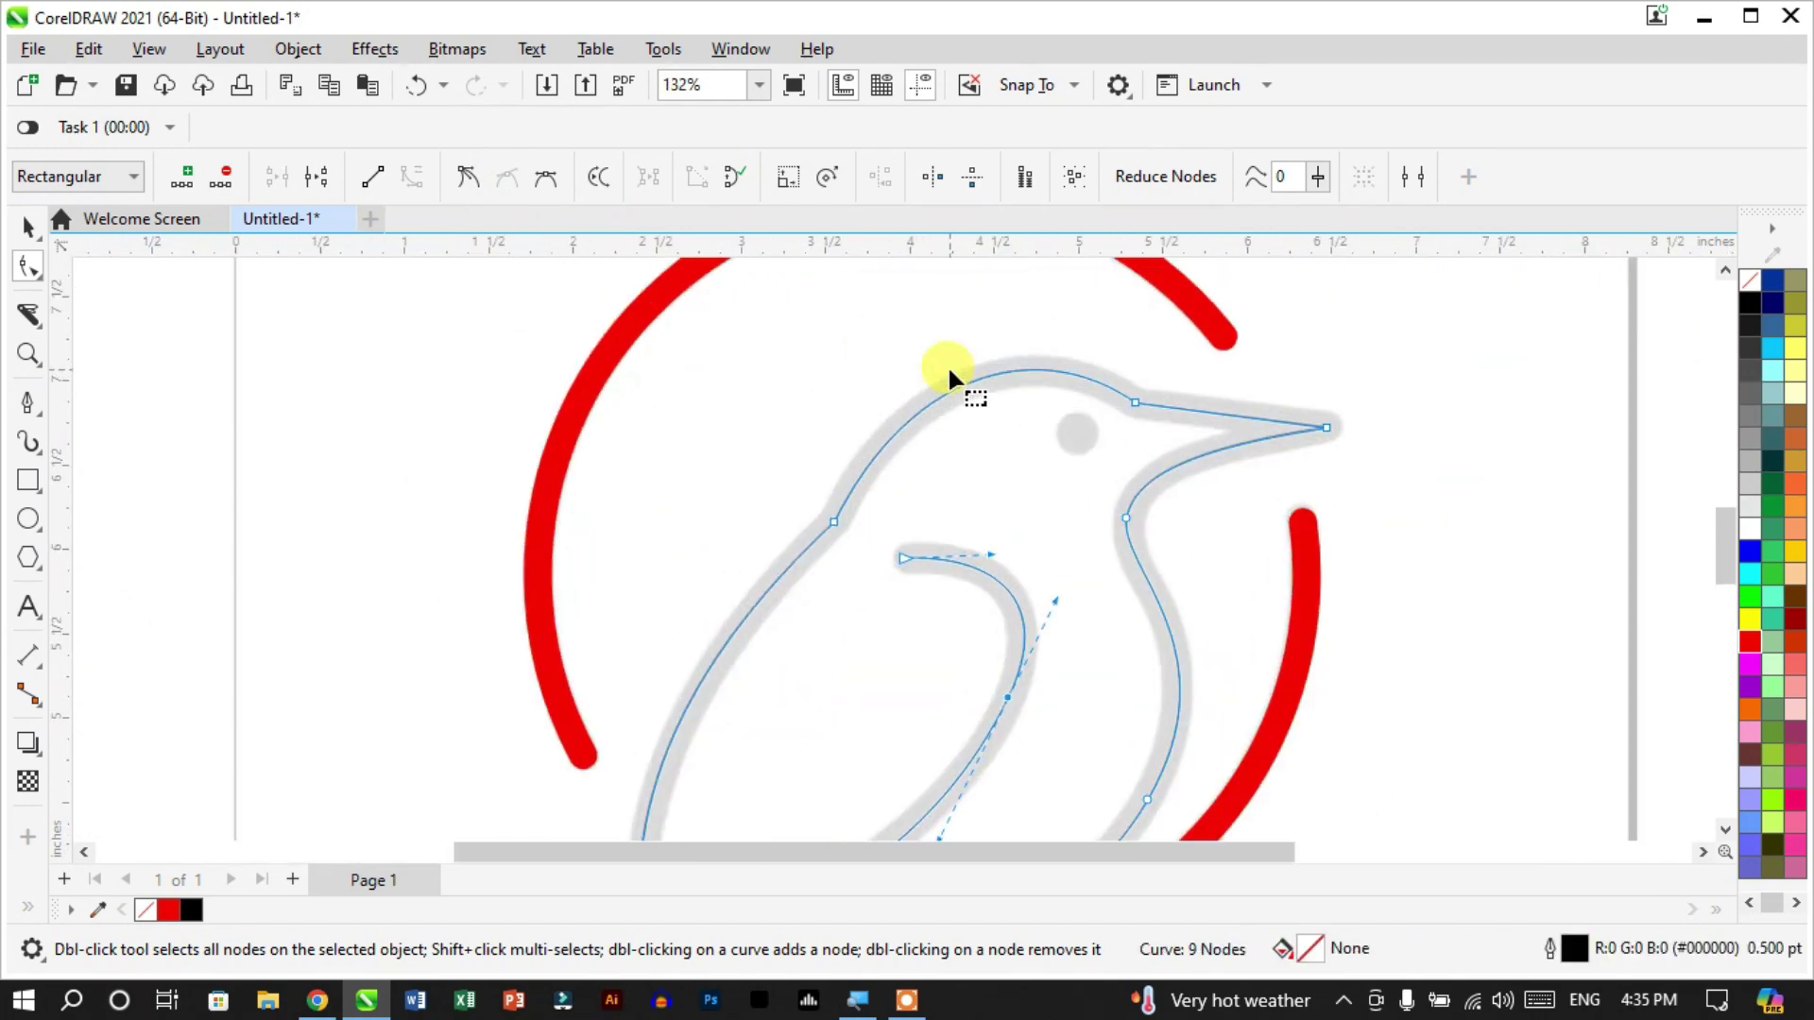
Finish node editing and draw a horizontal leader line about 2.25 in long outward from the short red arc's outer edge
left_click(28, 227)
left_click(763, 372)
key("shift+F4")
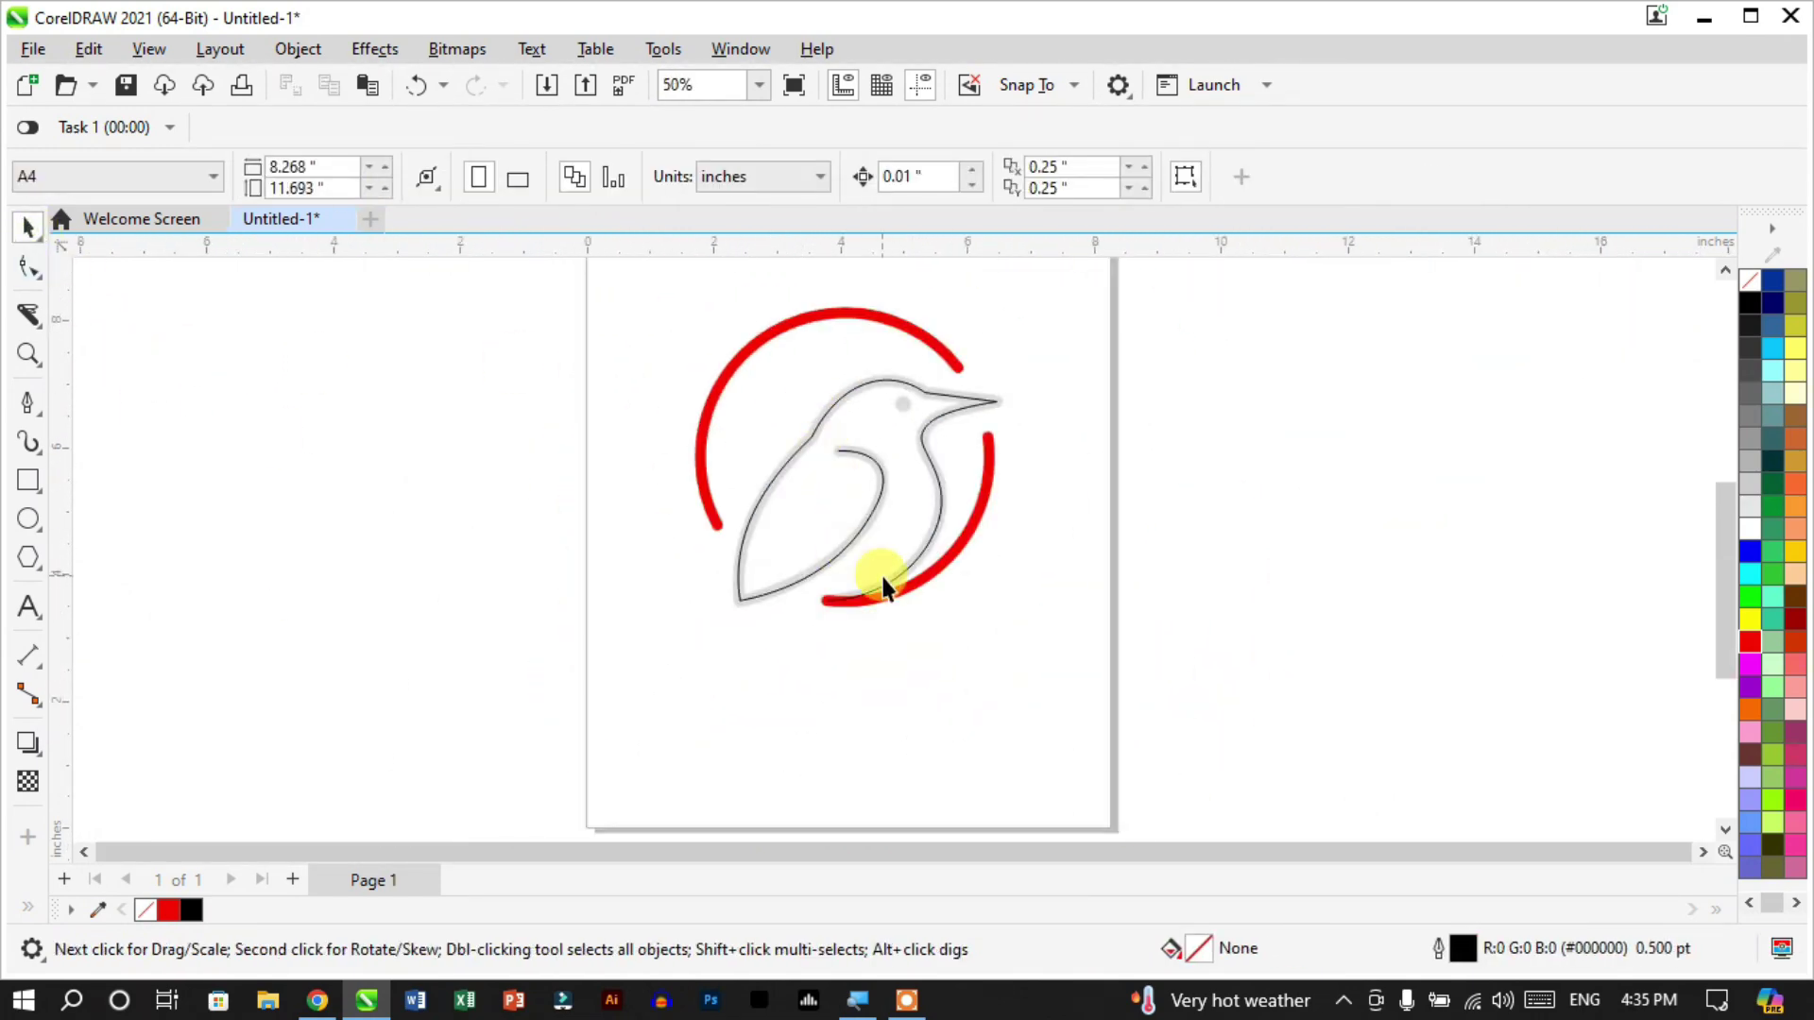
left_click(830, 408)
key("shift+F2")
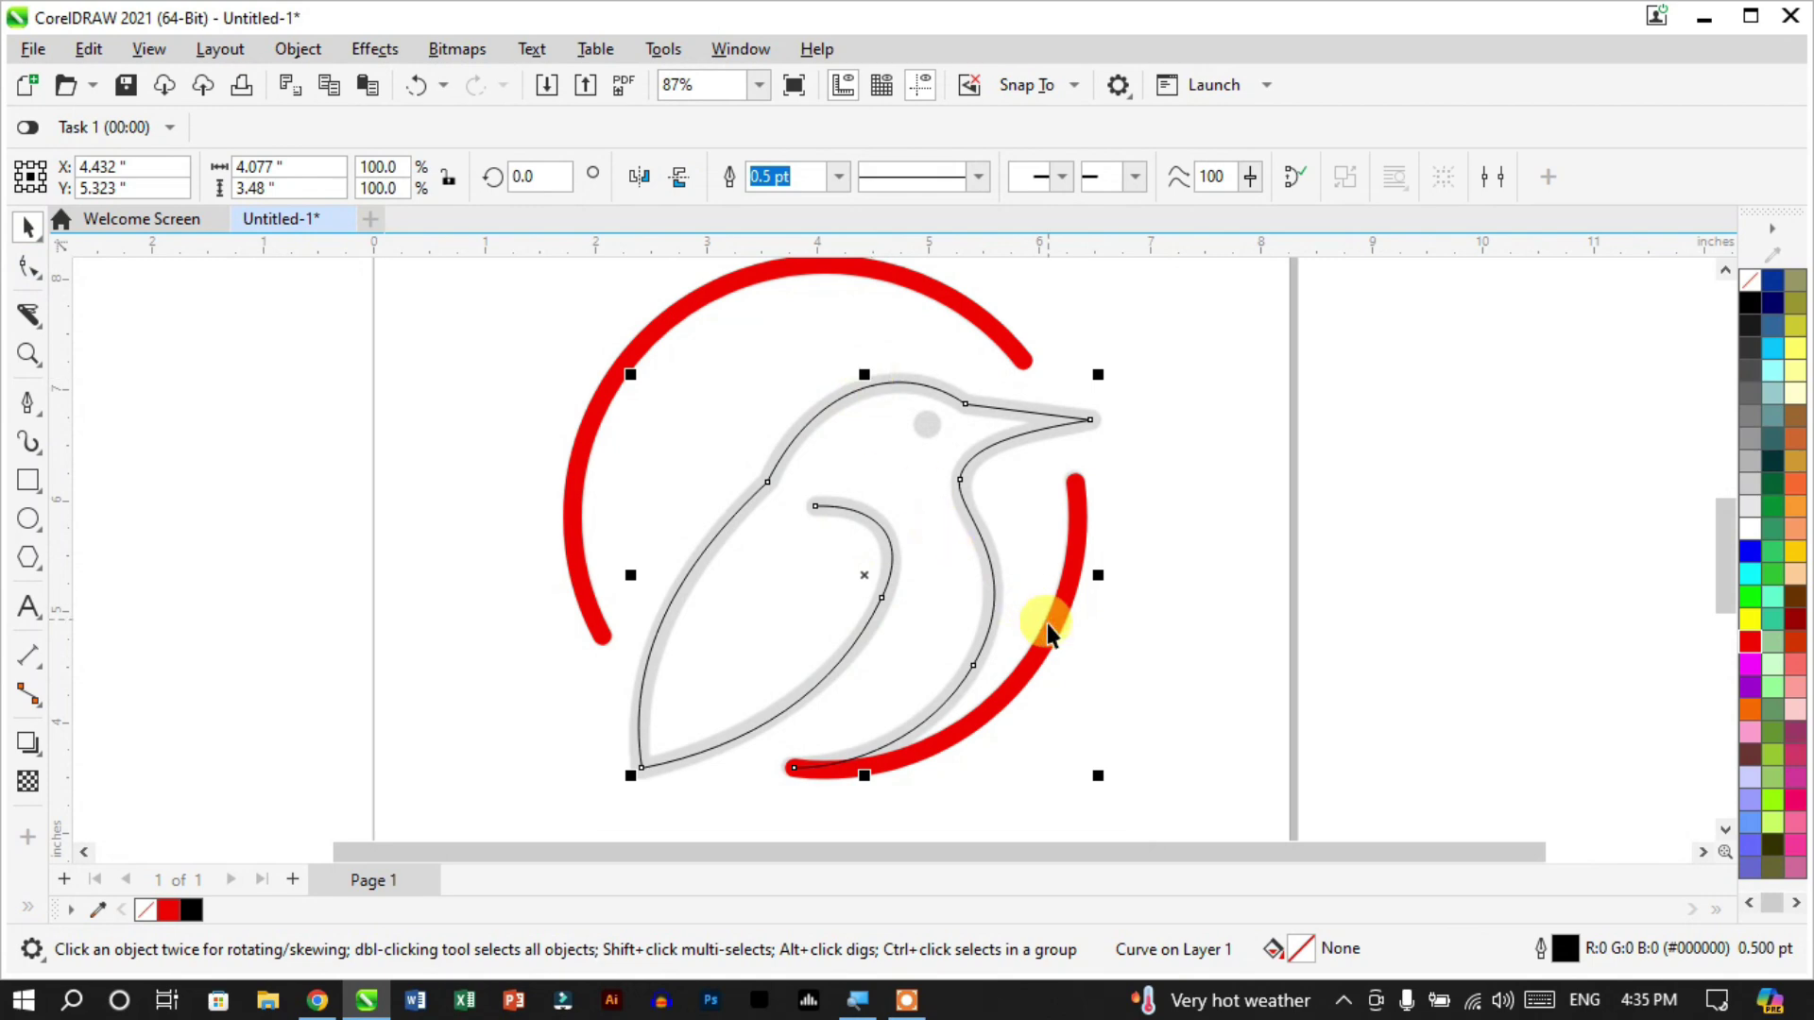
left_click(29, 401)
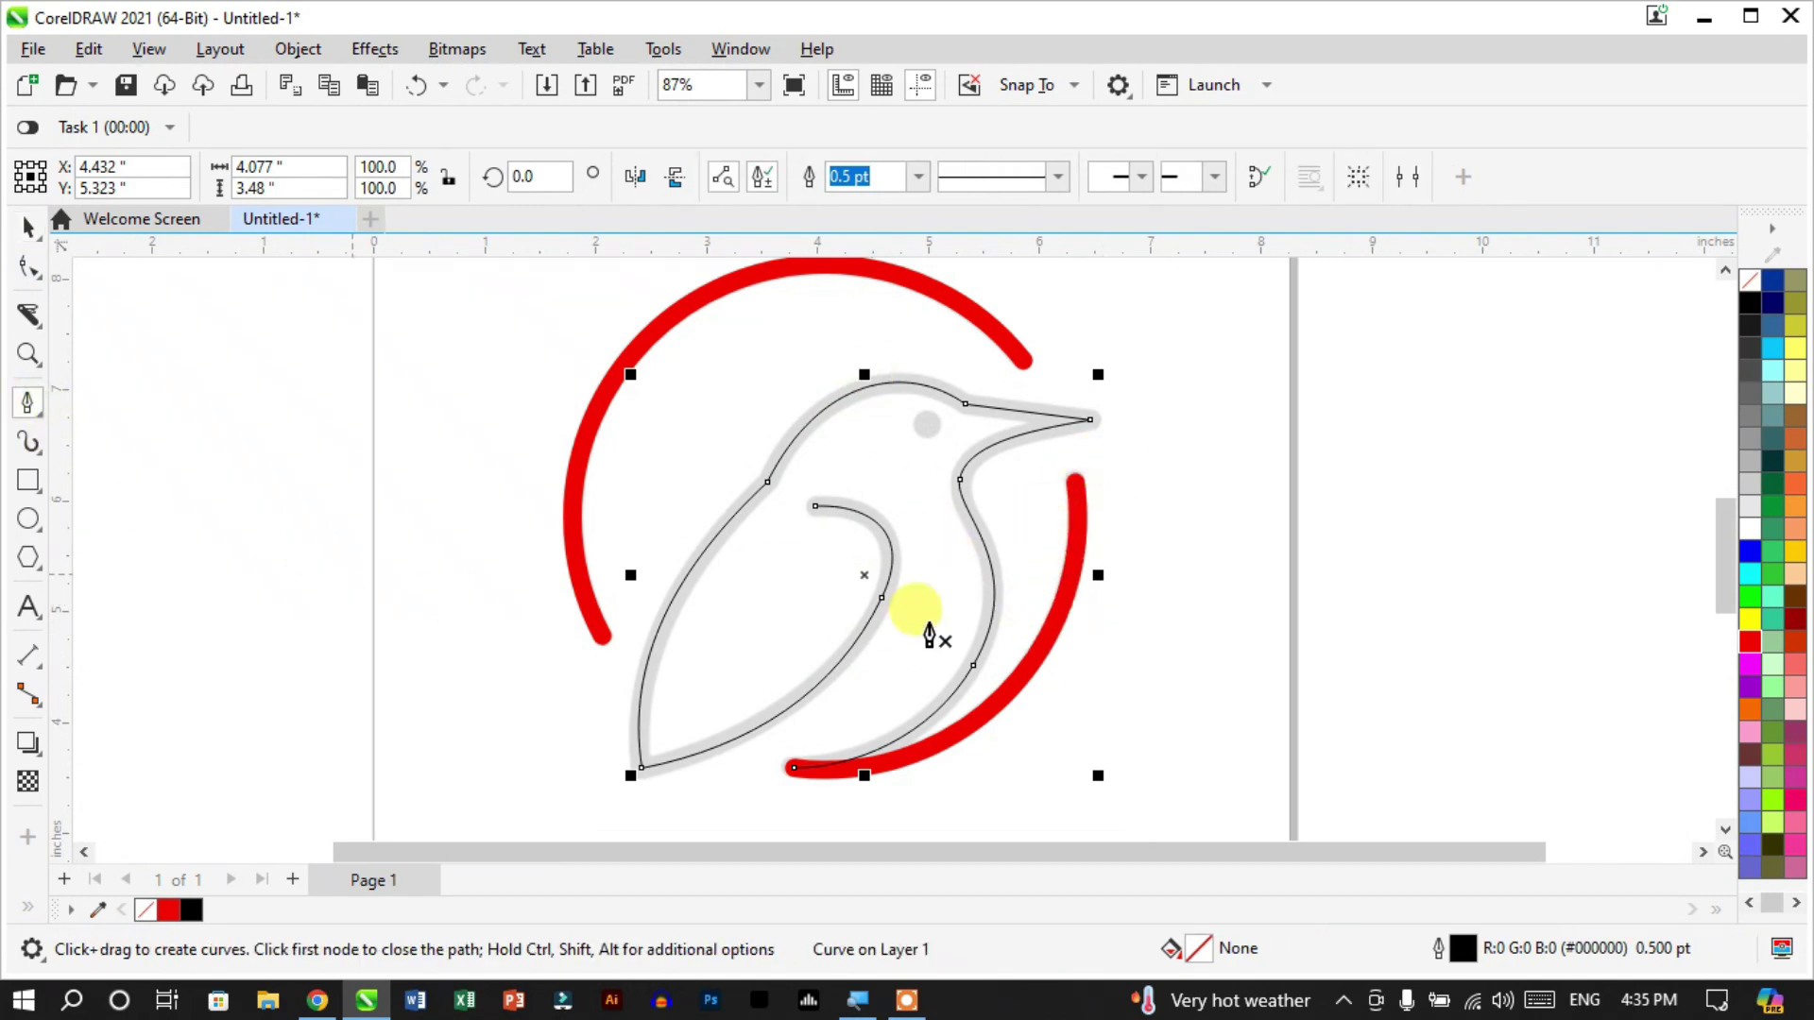
left_click(1089, 551)
left_click(1349, 551)
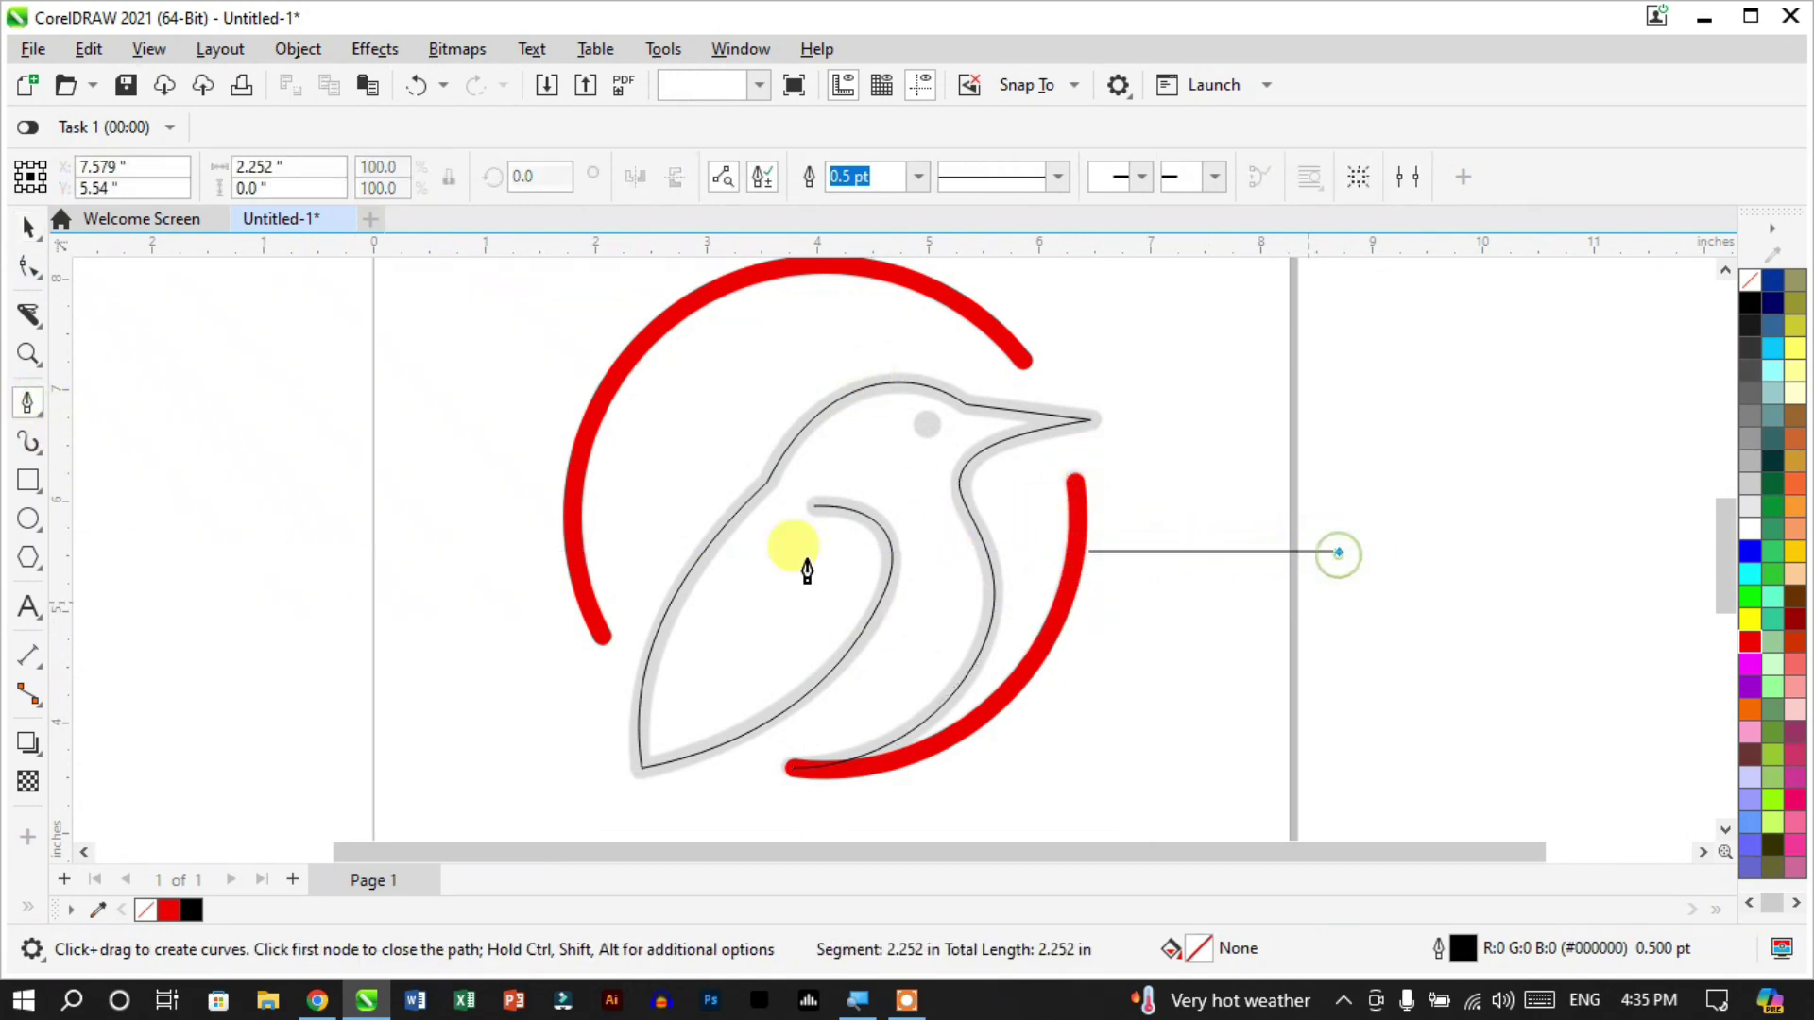
left_click(29, 227)
Add the text "12 in" beyond the outer end of the leader line
left_click(29, 605)
left_click(1400, 550)
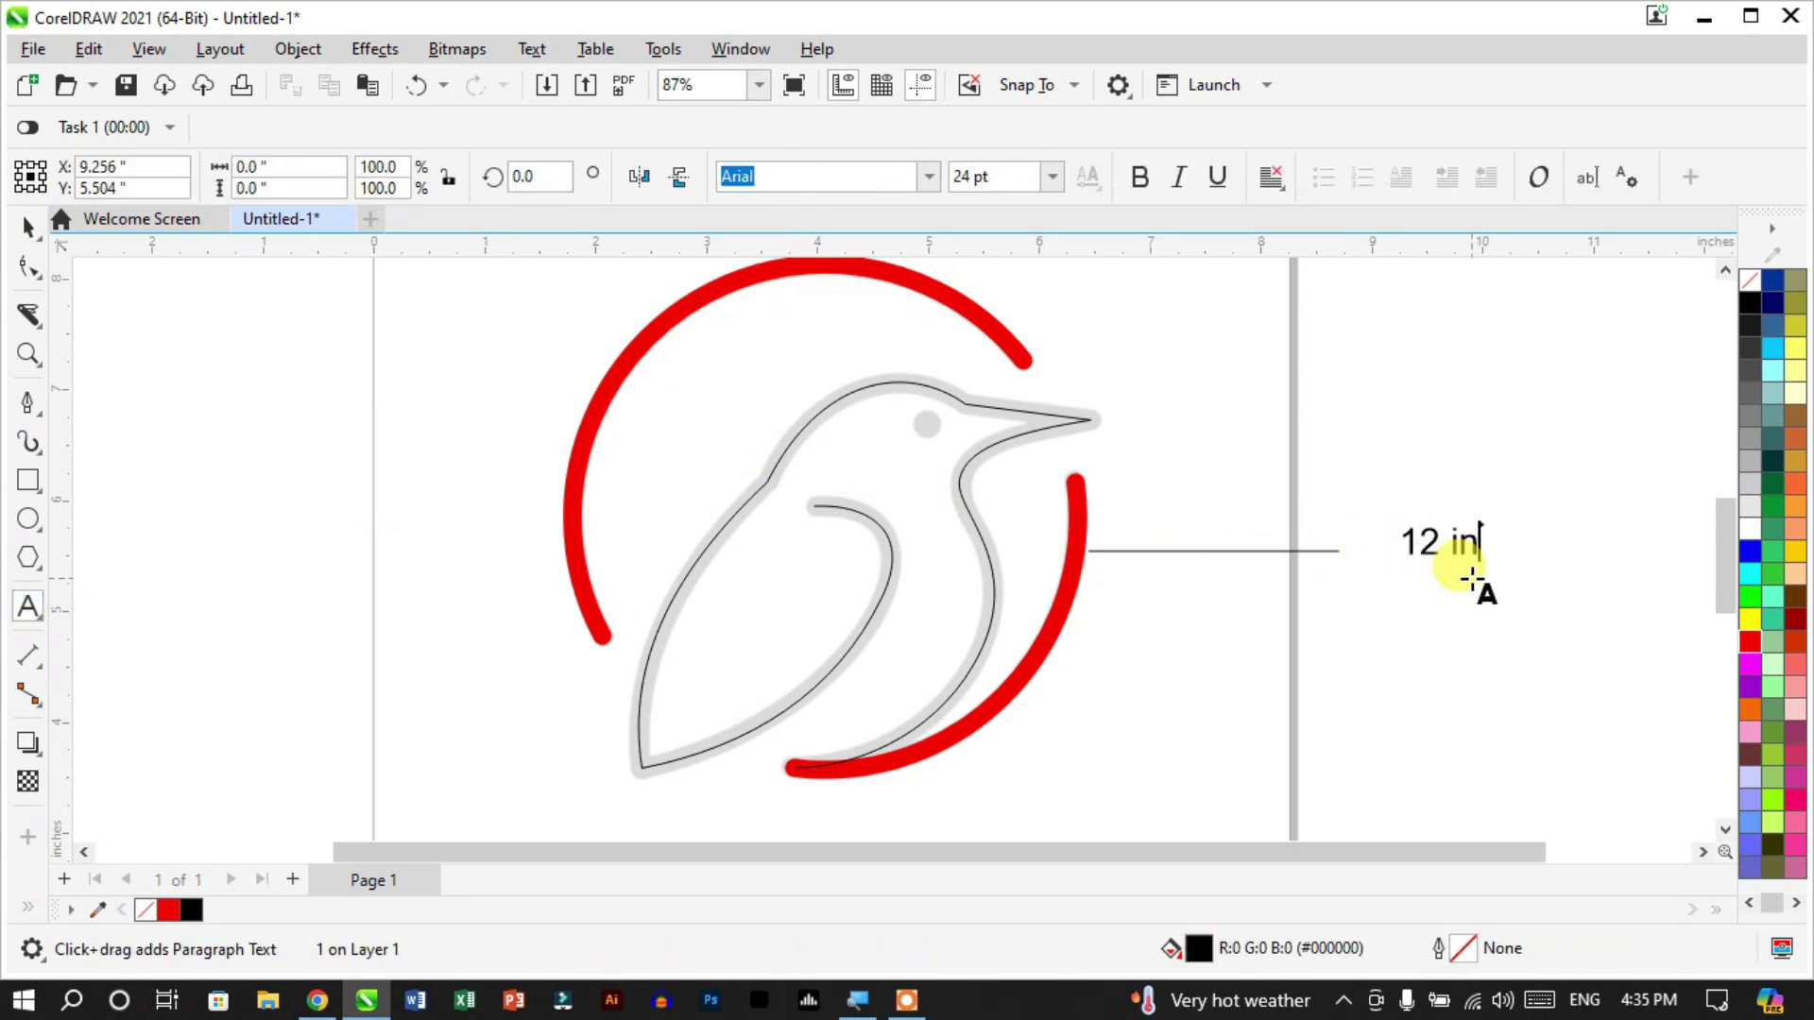
left_click(28, 227)
left_click(230, 378)
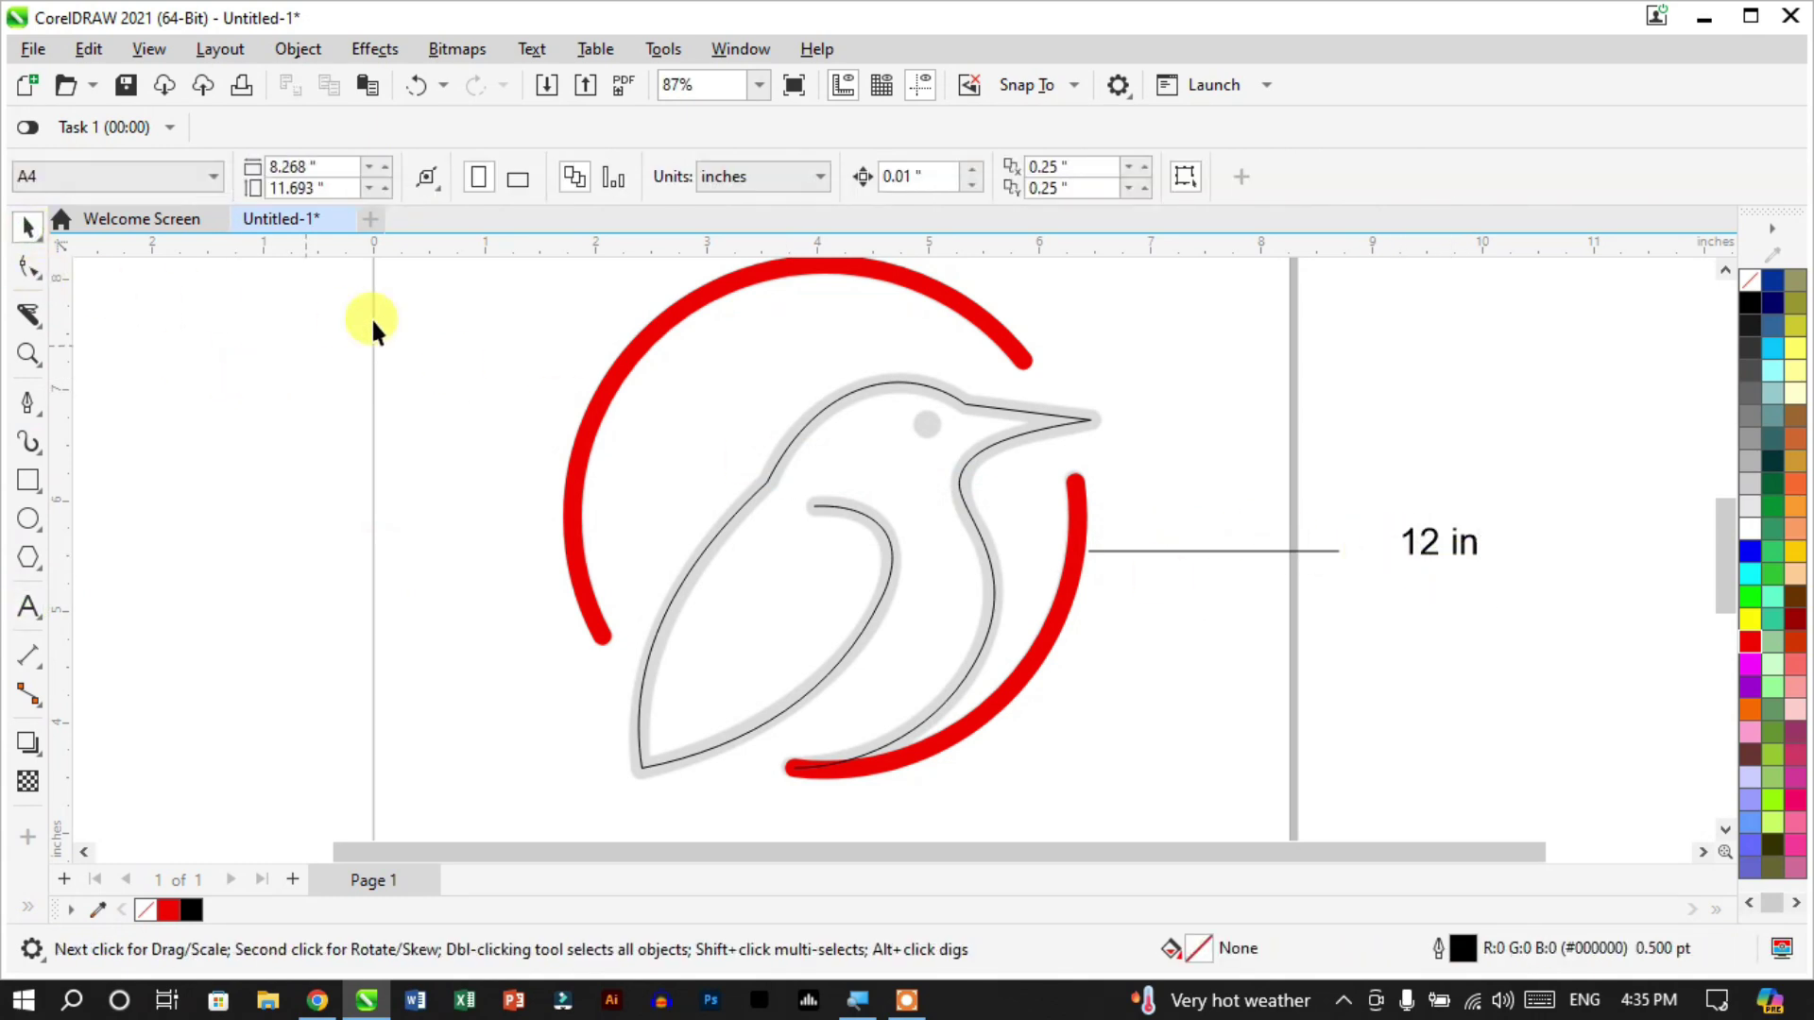
Move the "12 in" text closer to the end of the leader line
left_click_drag(1540, 489, 1374, 616)
left_click(1385, 620)
scroll(1422, 551, "up", 3)
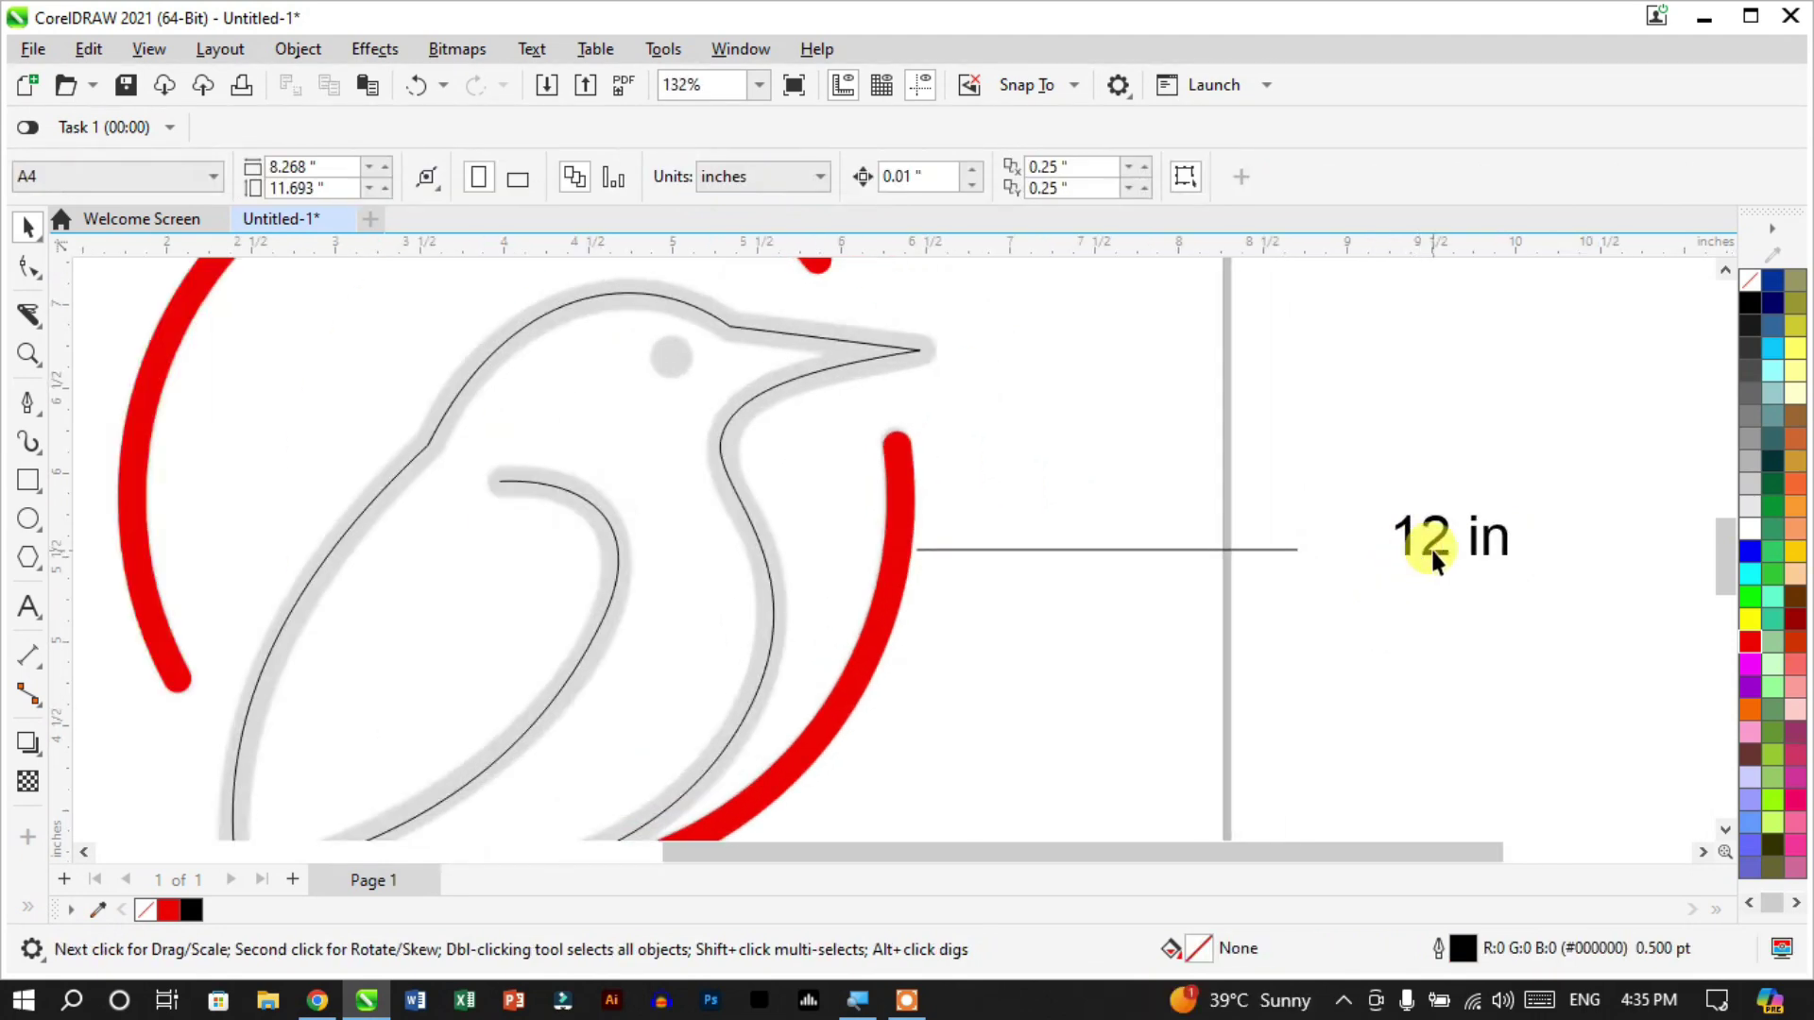
left_click_drag(1428, 547, 1375, 539)
scroll(1302, 644, "down", 1)
scroll(998, 419, "up", 1)
Give the bird path a 12 pt outline in red, matching the ring arcs
left_click(985, 416)
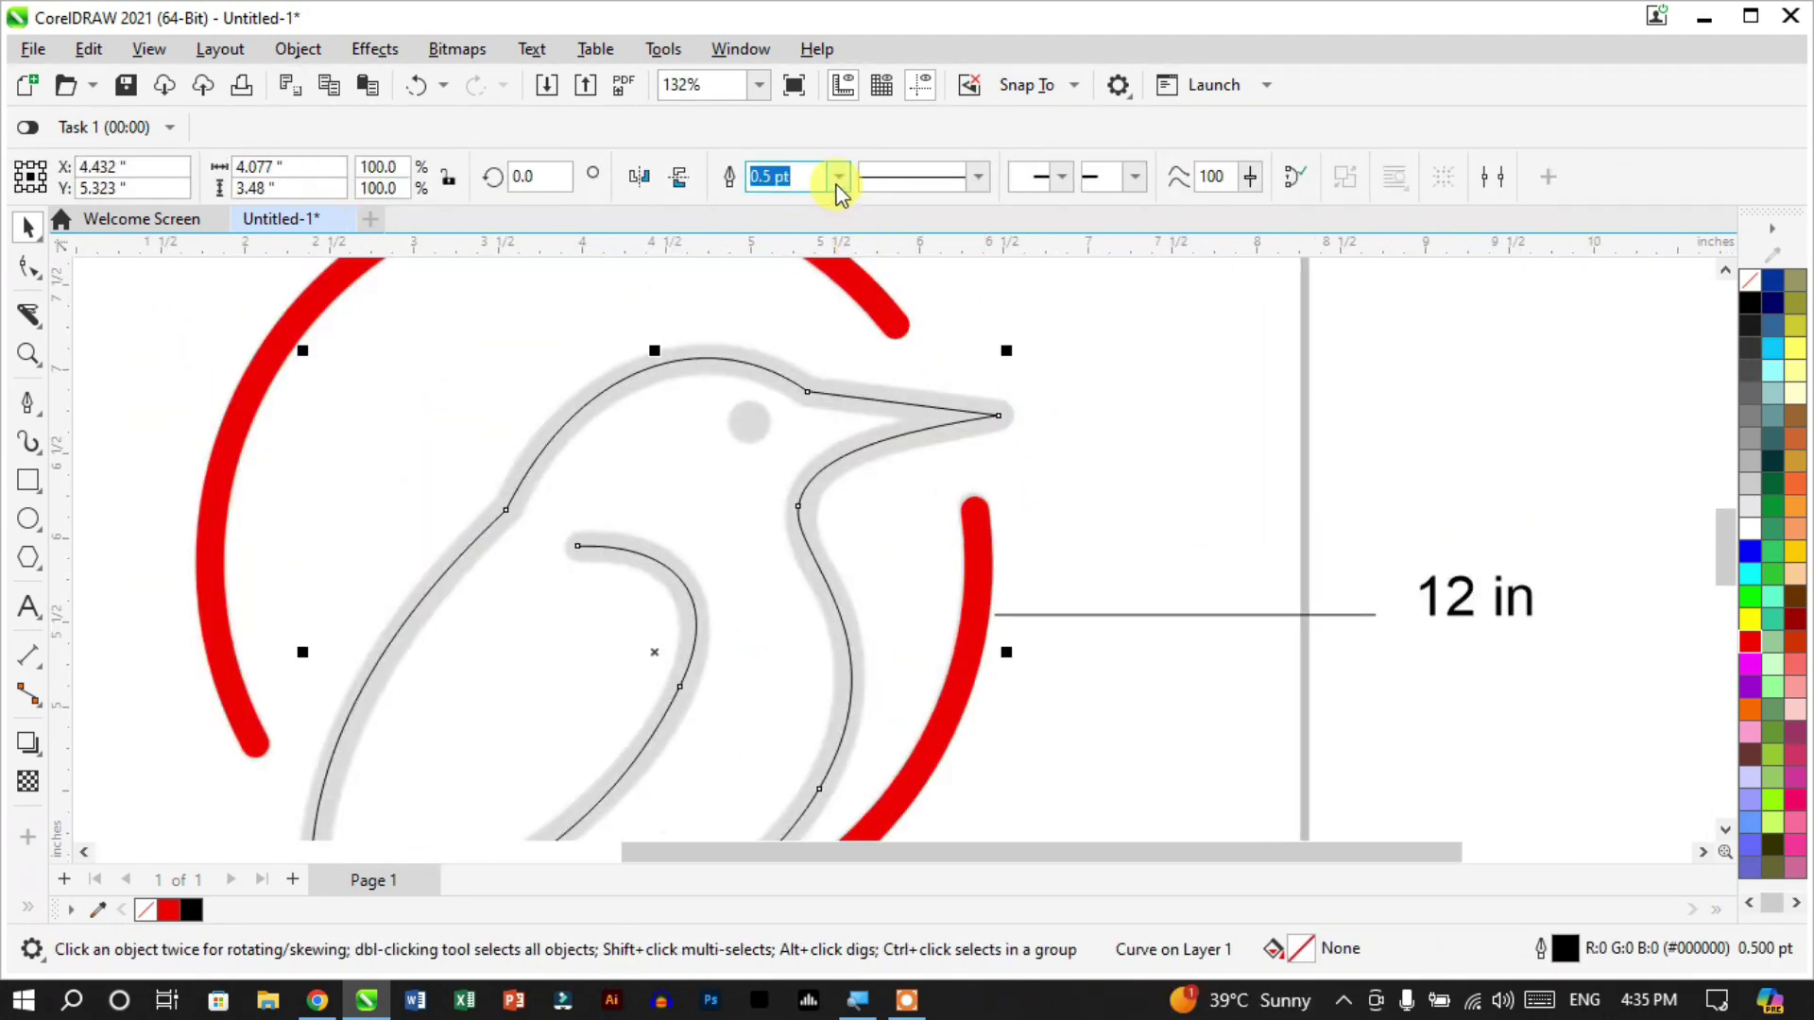
type("12")
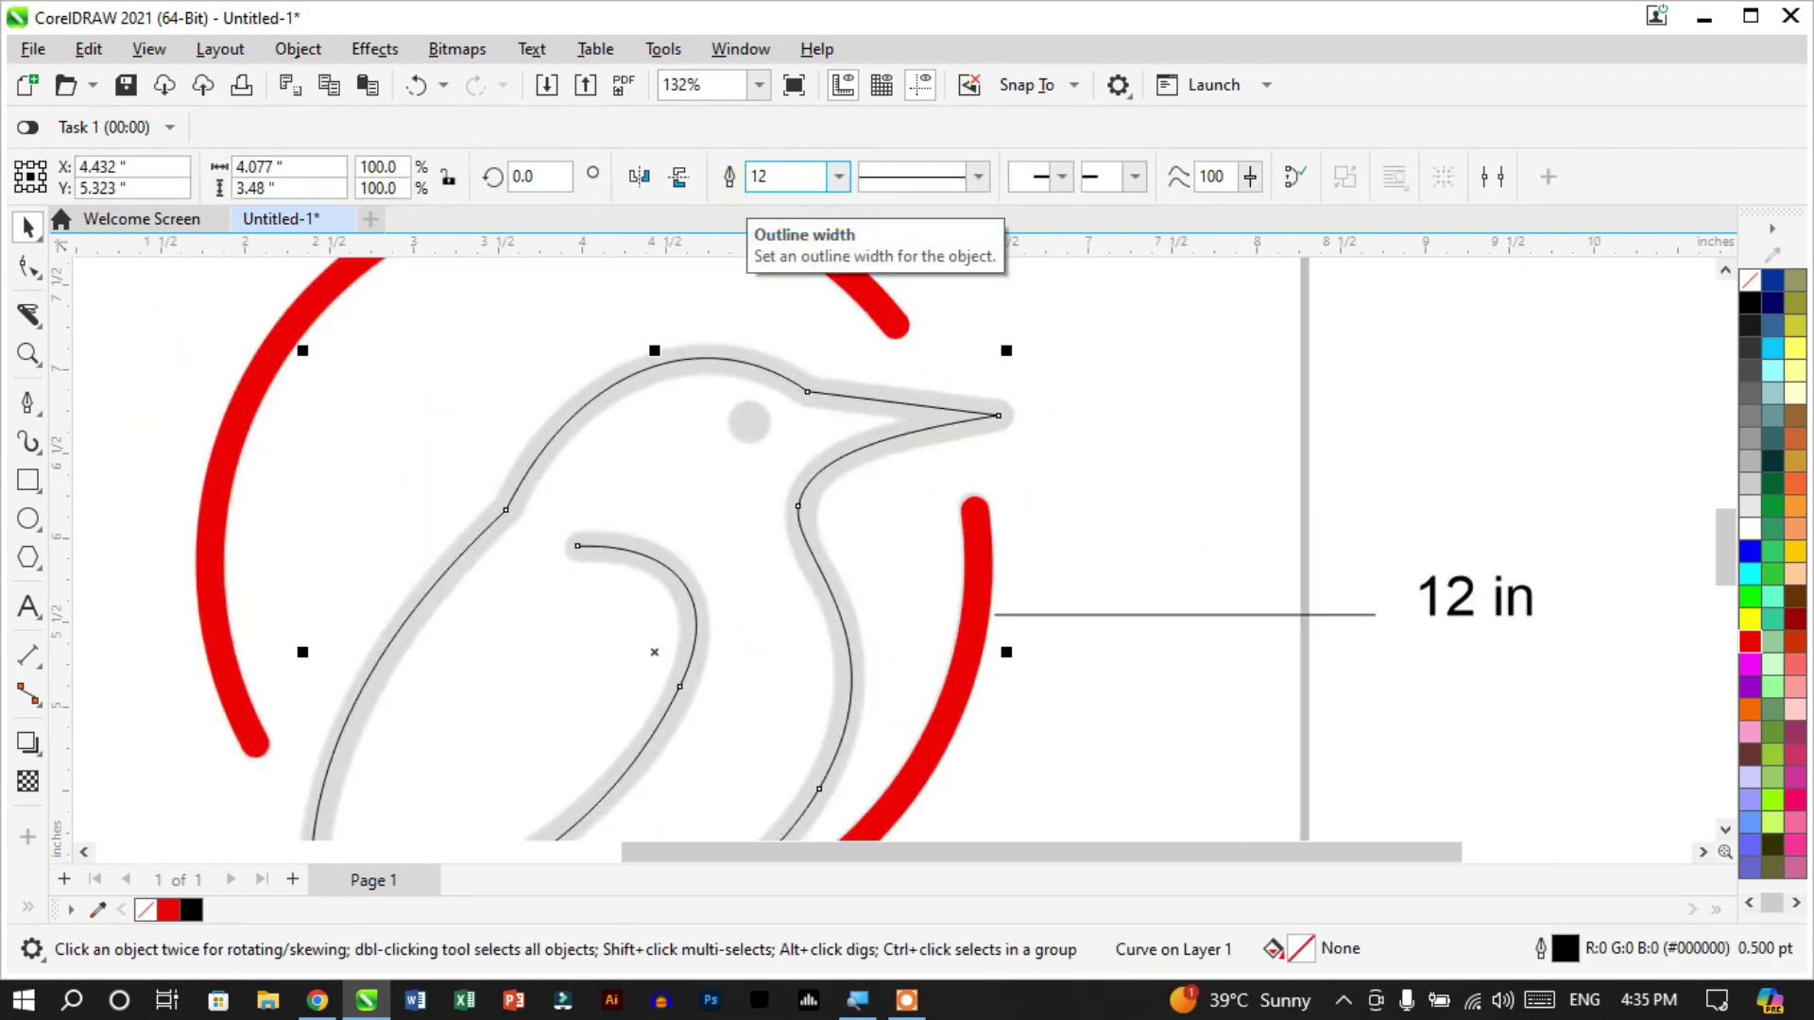
key("Return")
scroll(1109, 455, "down", 3)
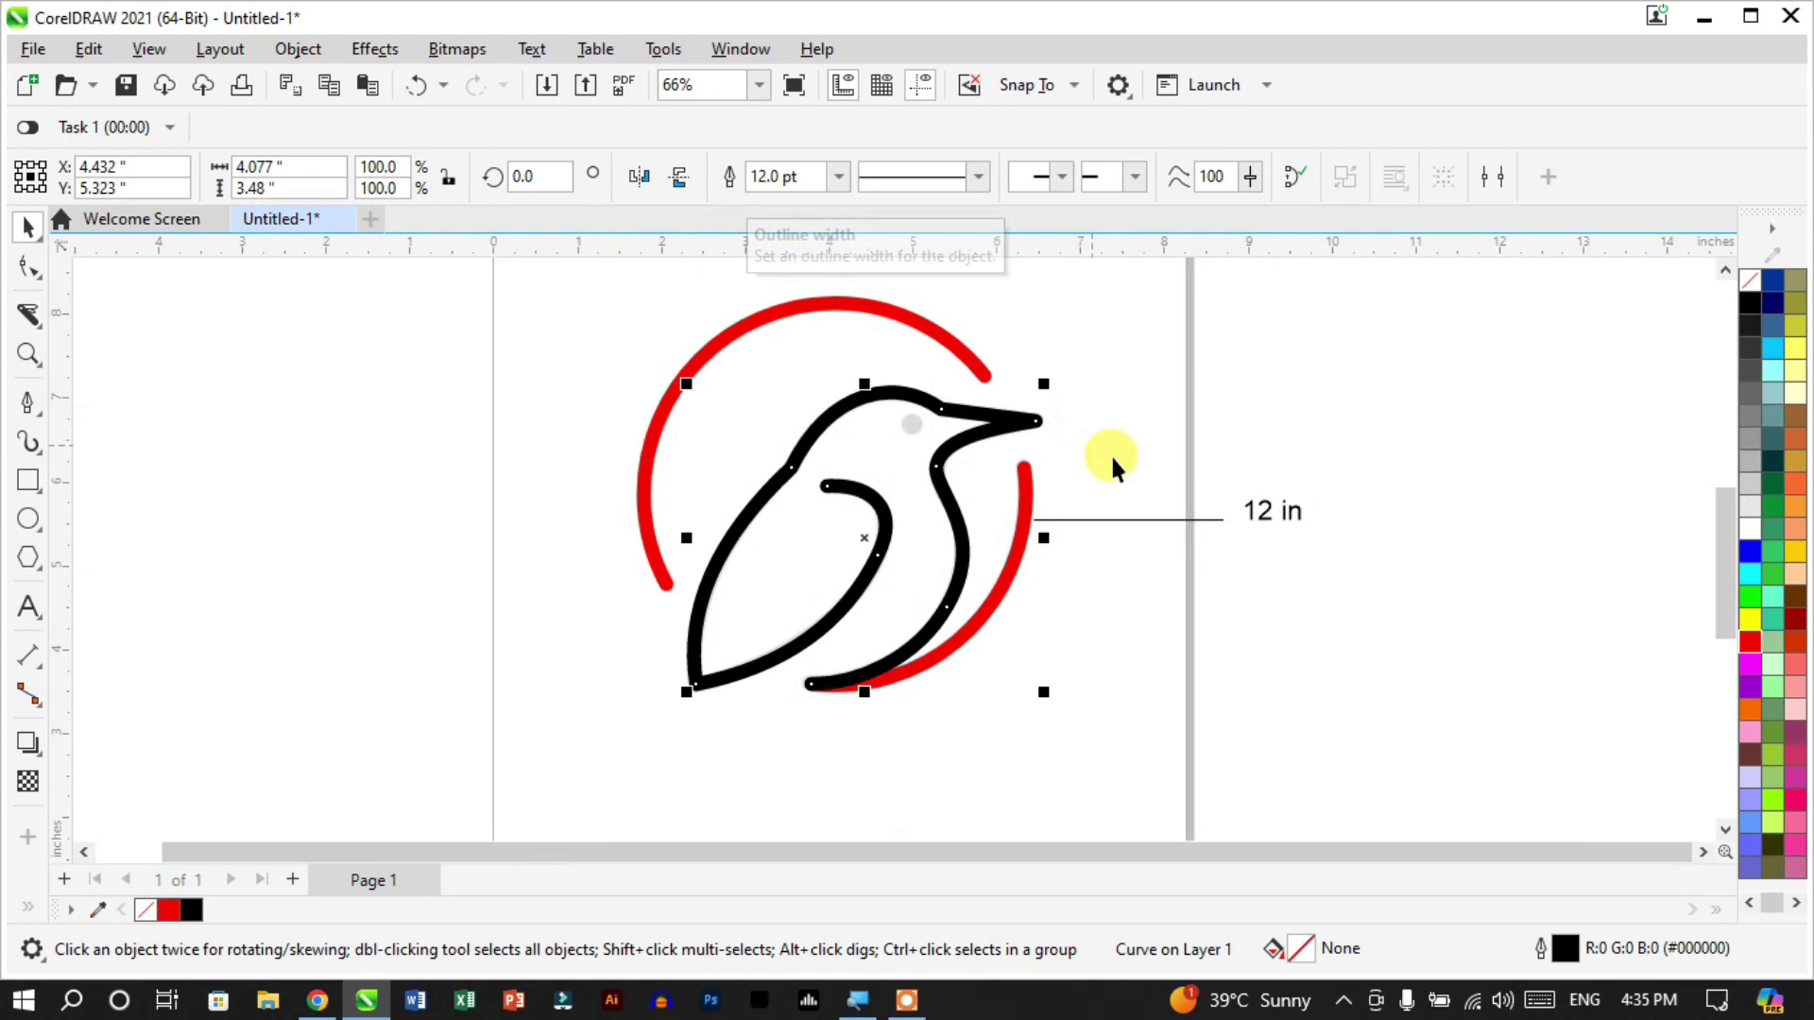
right_click(1748, 636)
left_click(1705, 283)
left_click(1357, 606)
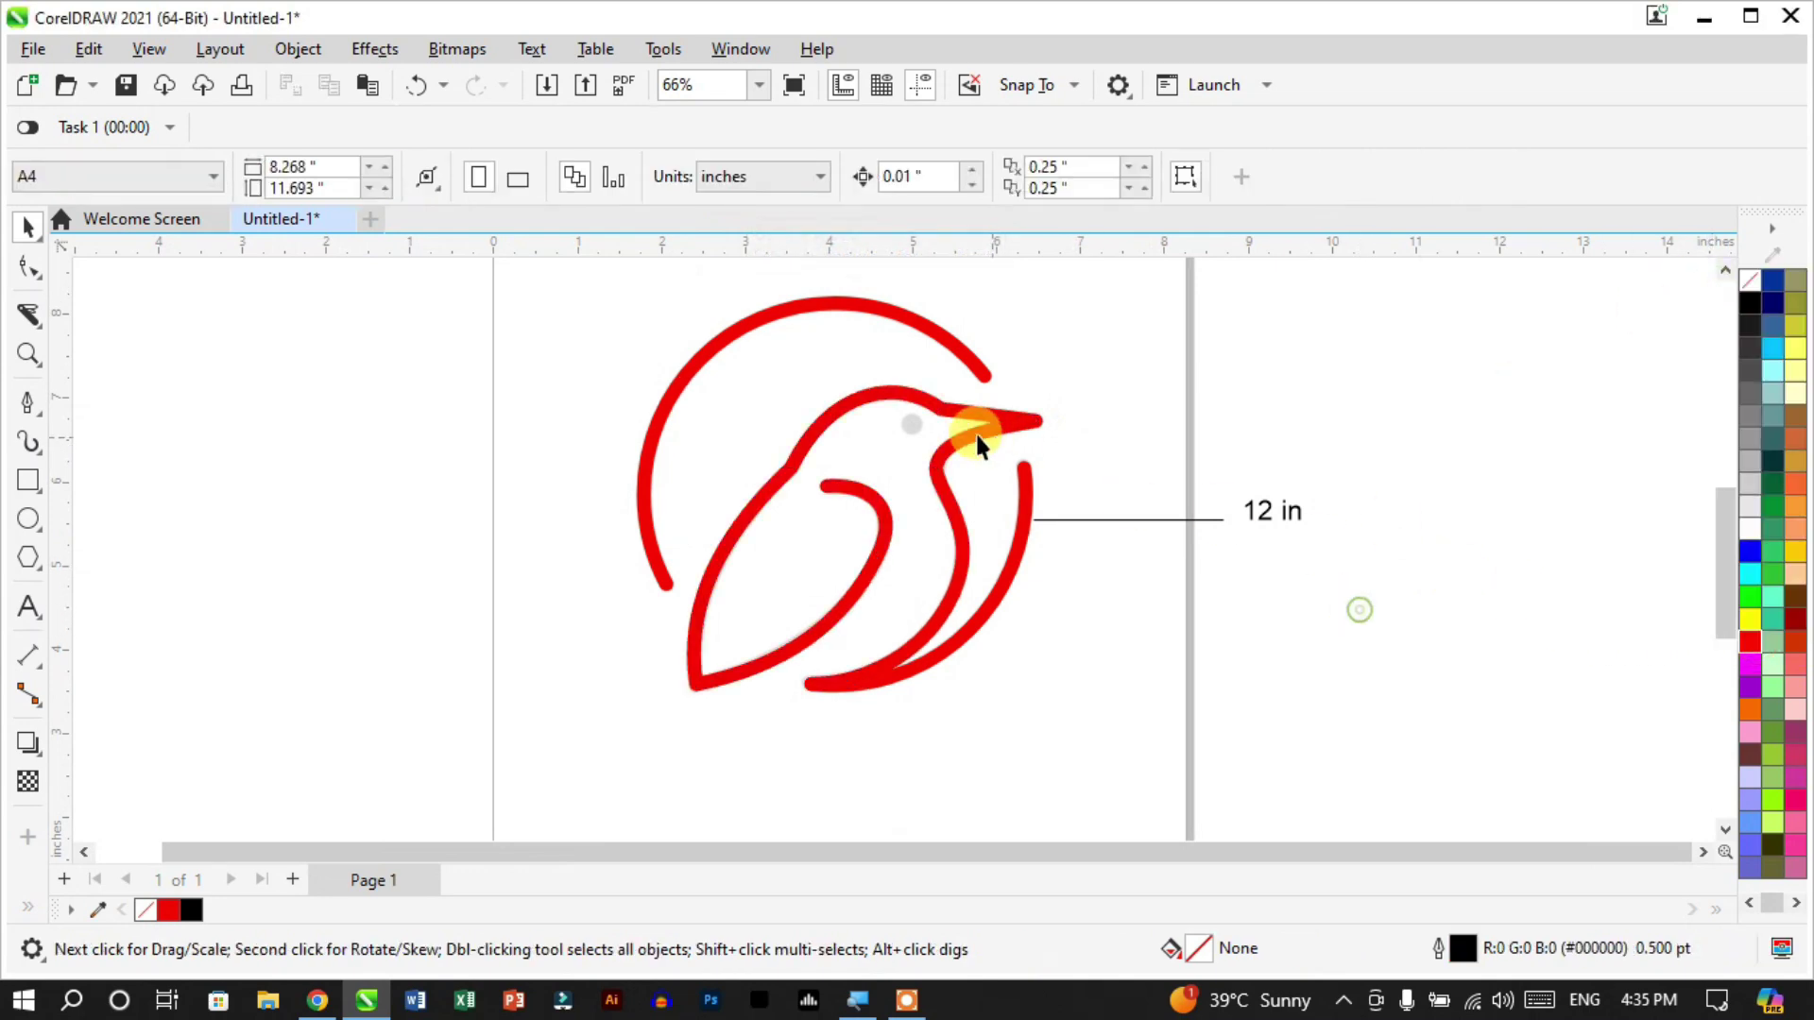
Draw a rectangle about 0.27 by 0.26 in around the bird's grey eye
scroll(925, 427, "up", 3)
scroll(926, 427, "up", 1)
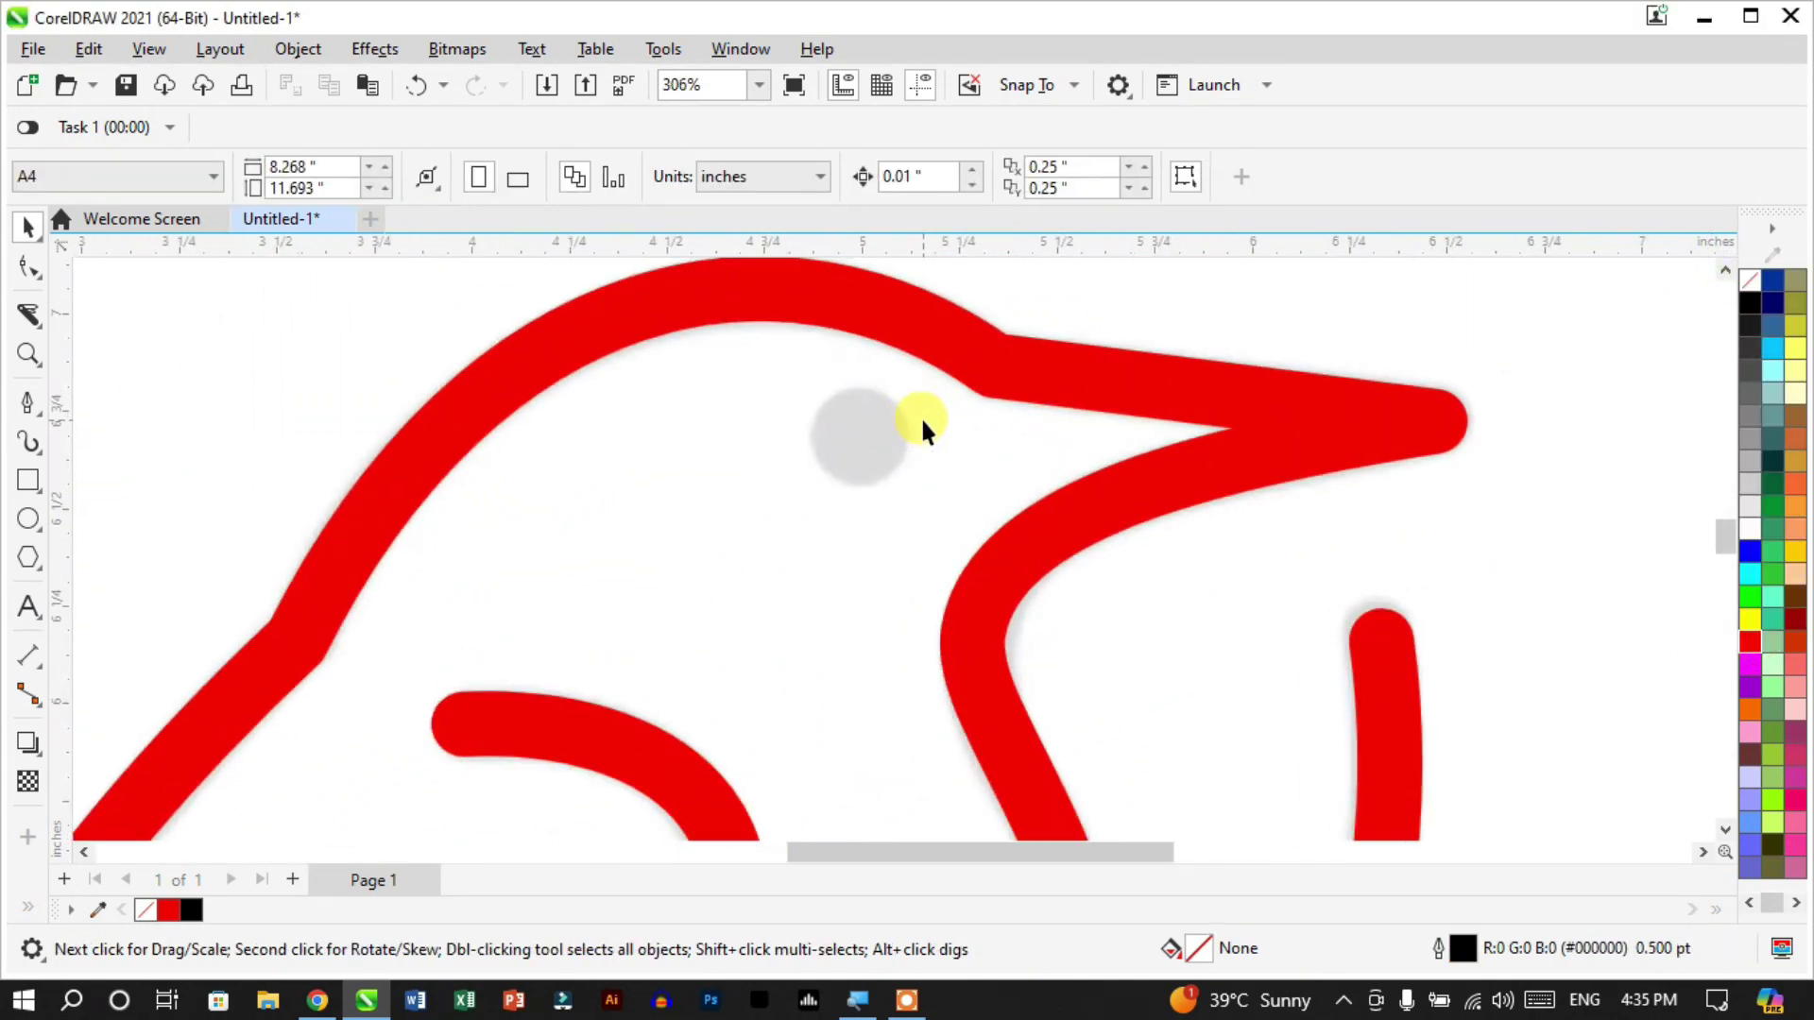
left_click(29, 479)
scroll(902, 439, "up", 3)
left_click_drag(730, 349, 915, 526)
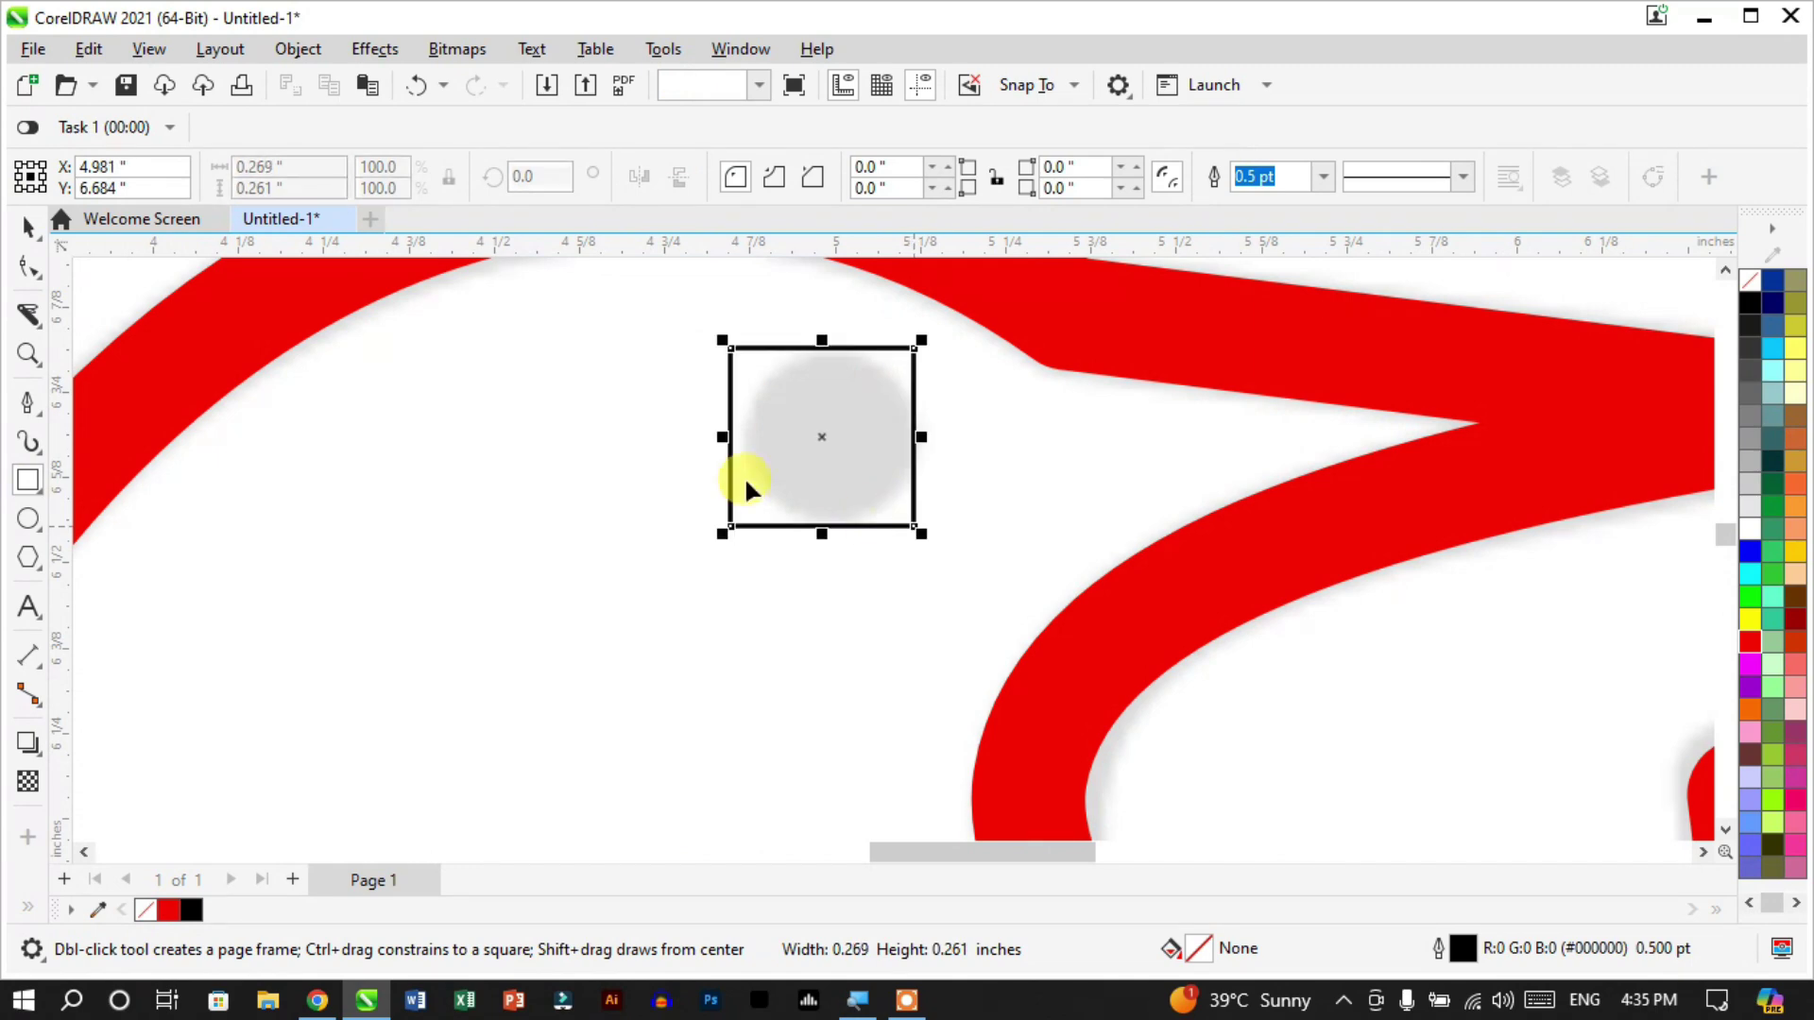
Resize the eye's rectangle to about 0.252 by 0.248 in so its sides fit the grey dot
scroll(737, 423, "up", 1)
left_click_drag(741, 429, 760, 442)
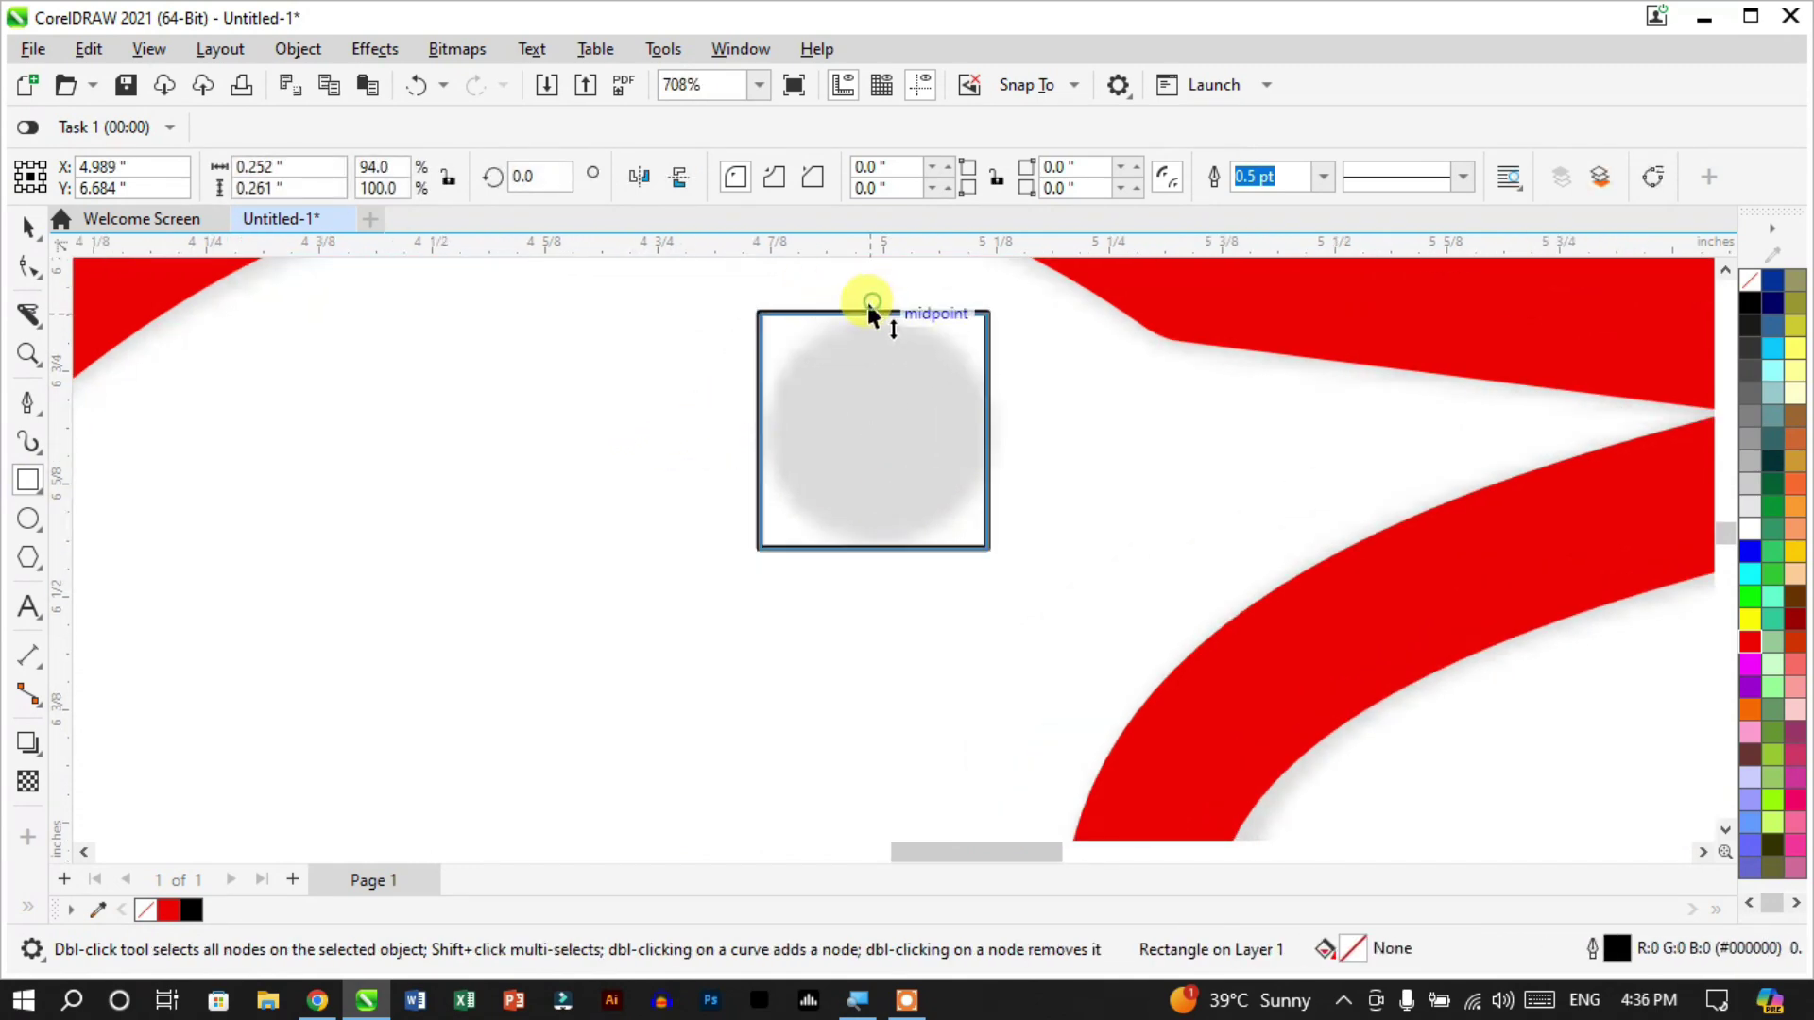
left_click_drag(866, 298, 850, 311)
left_click_drag(870, 557, 897, 554)
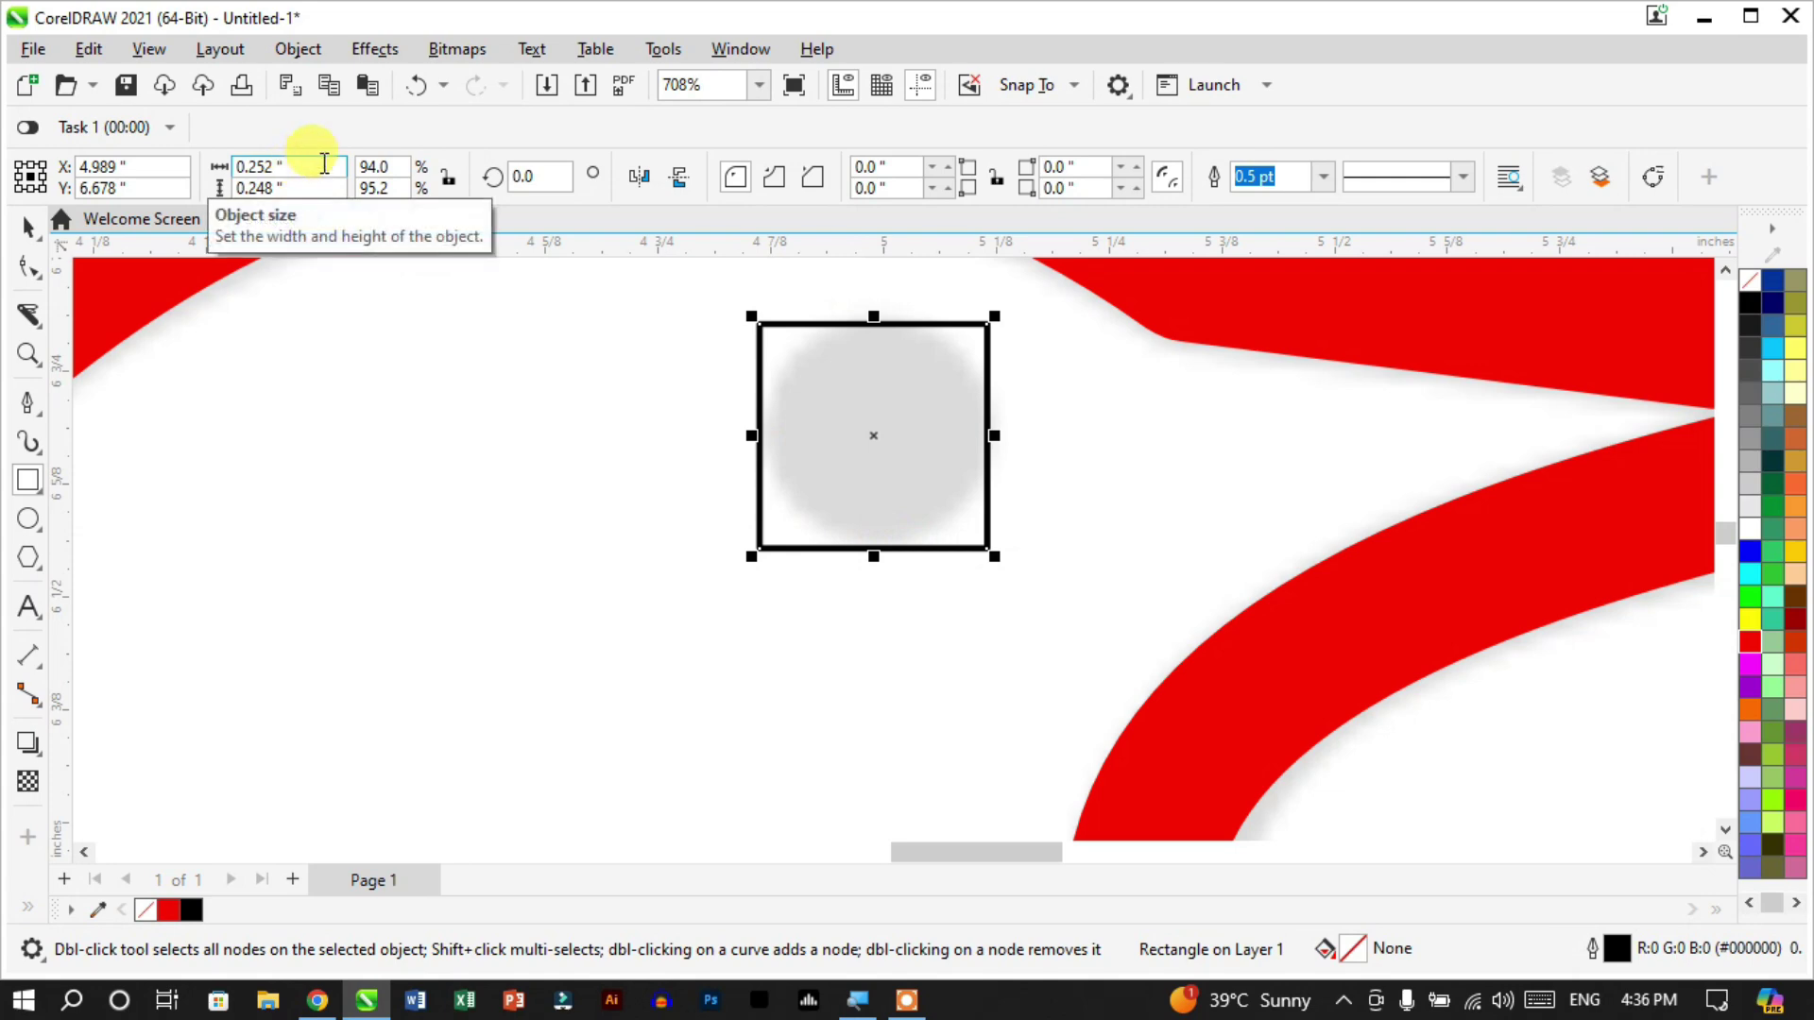
left_click(315, 188)
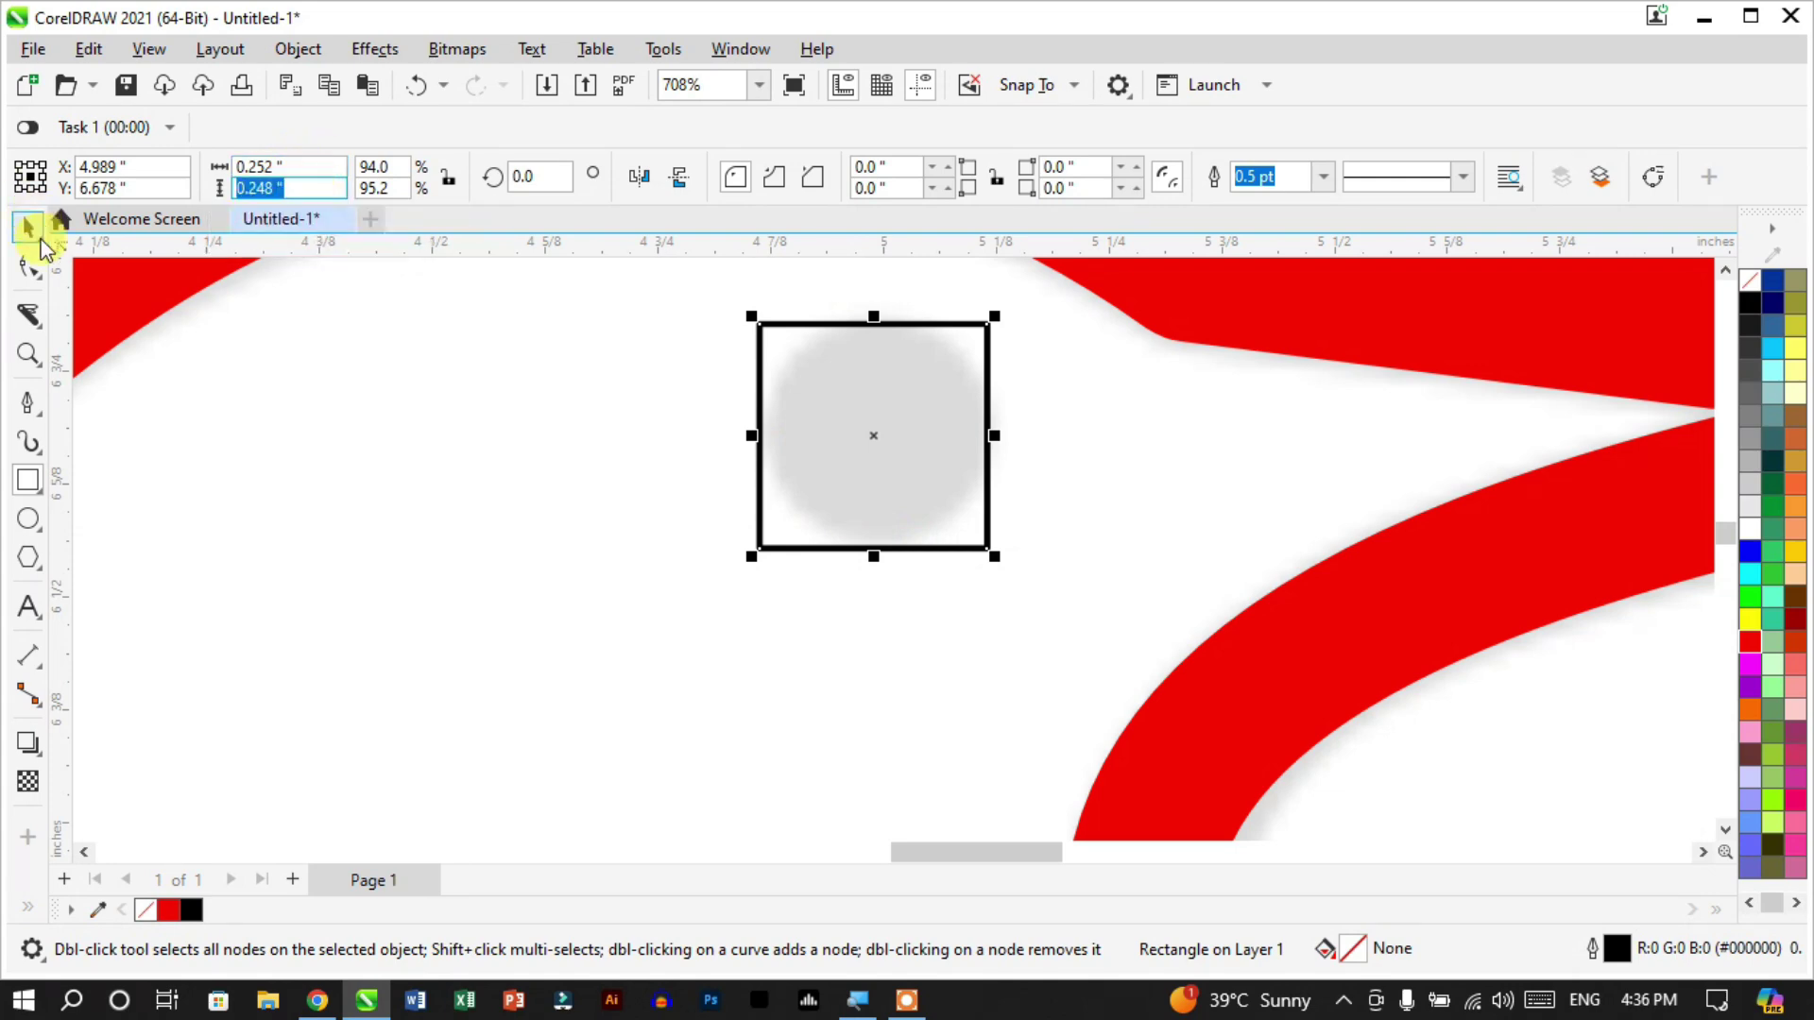
Set the eye rectangle's width to 0.248 in and round all its corners fully to make a circle
left_click(274, 166)
type("0.248")
key("Return")
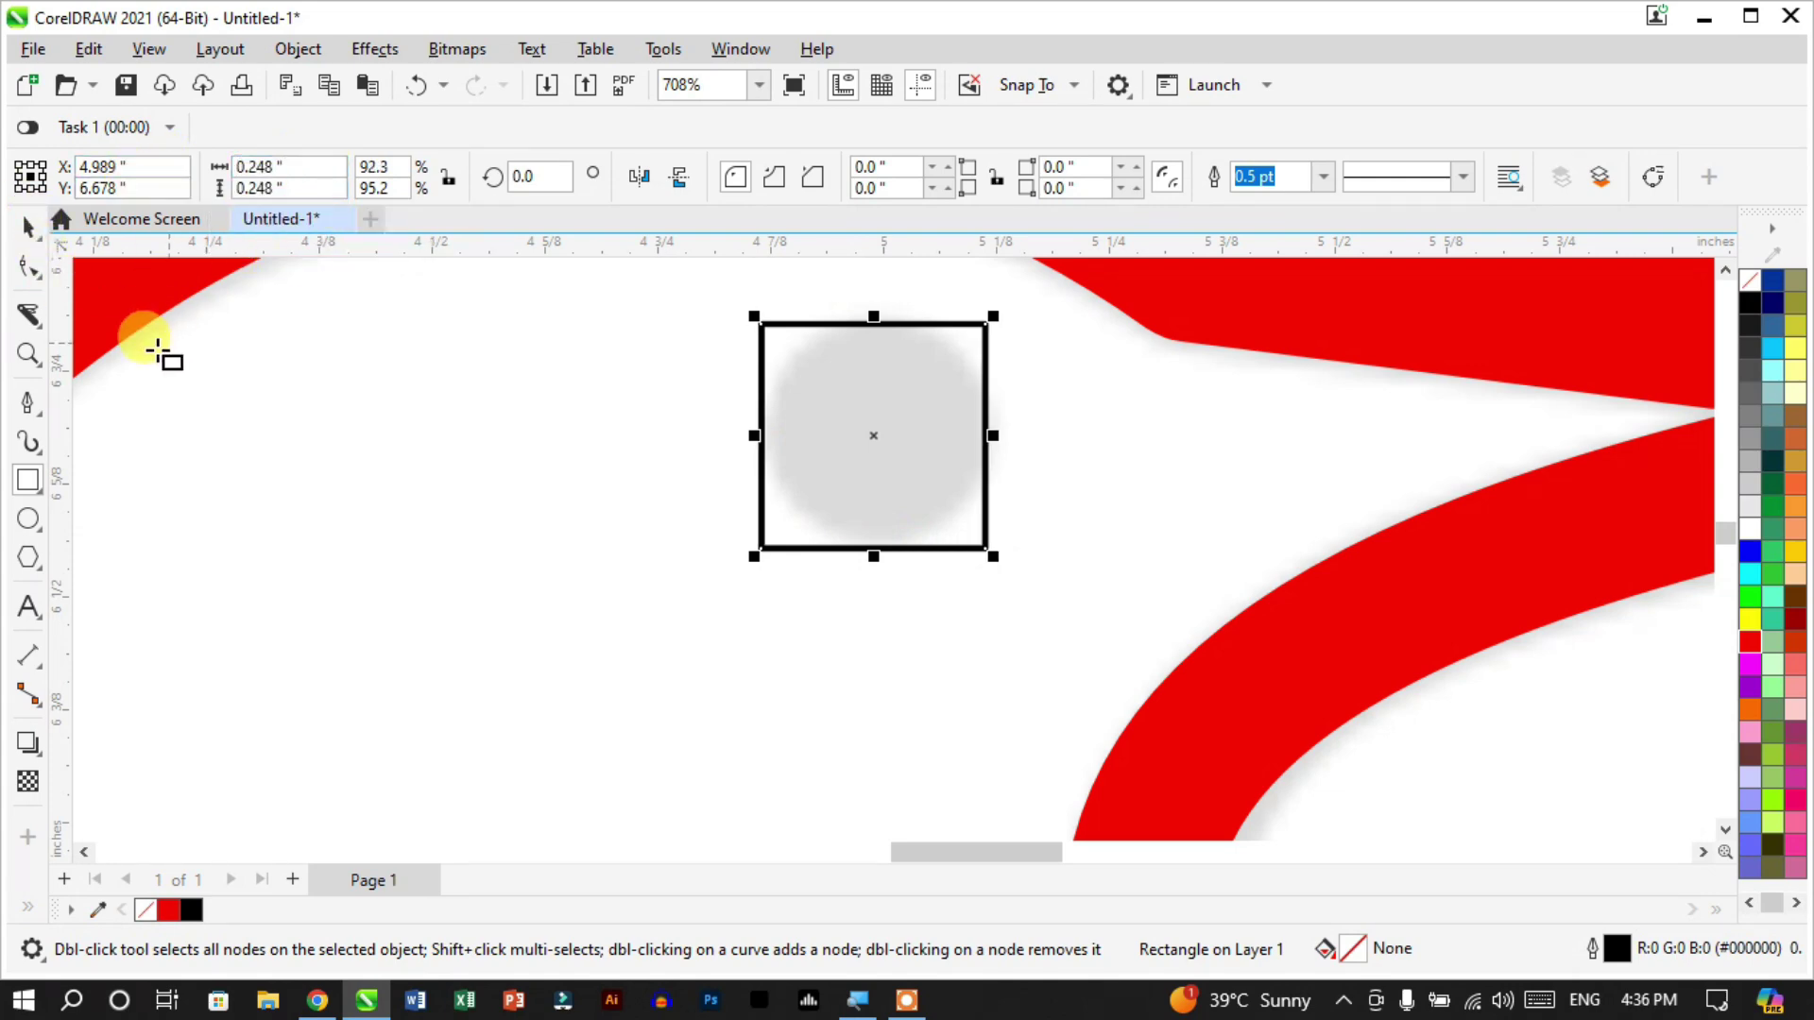
left_click(27, 264)
left_click_drag(759, 326, 680, 364)
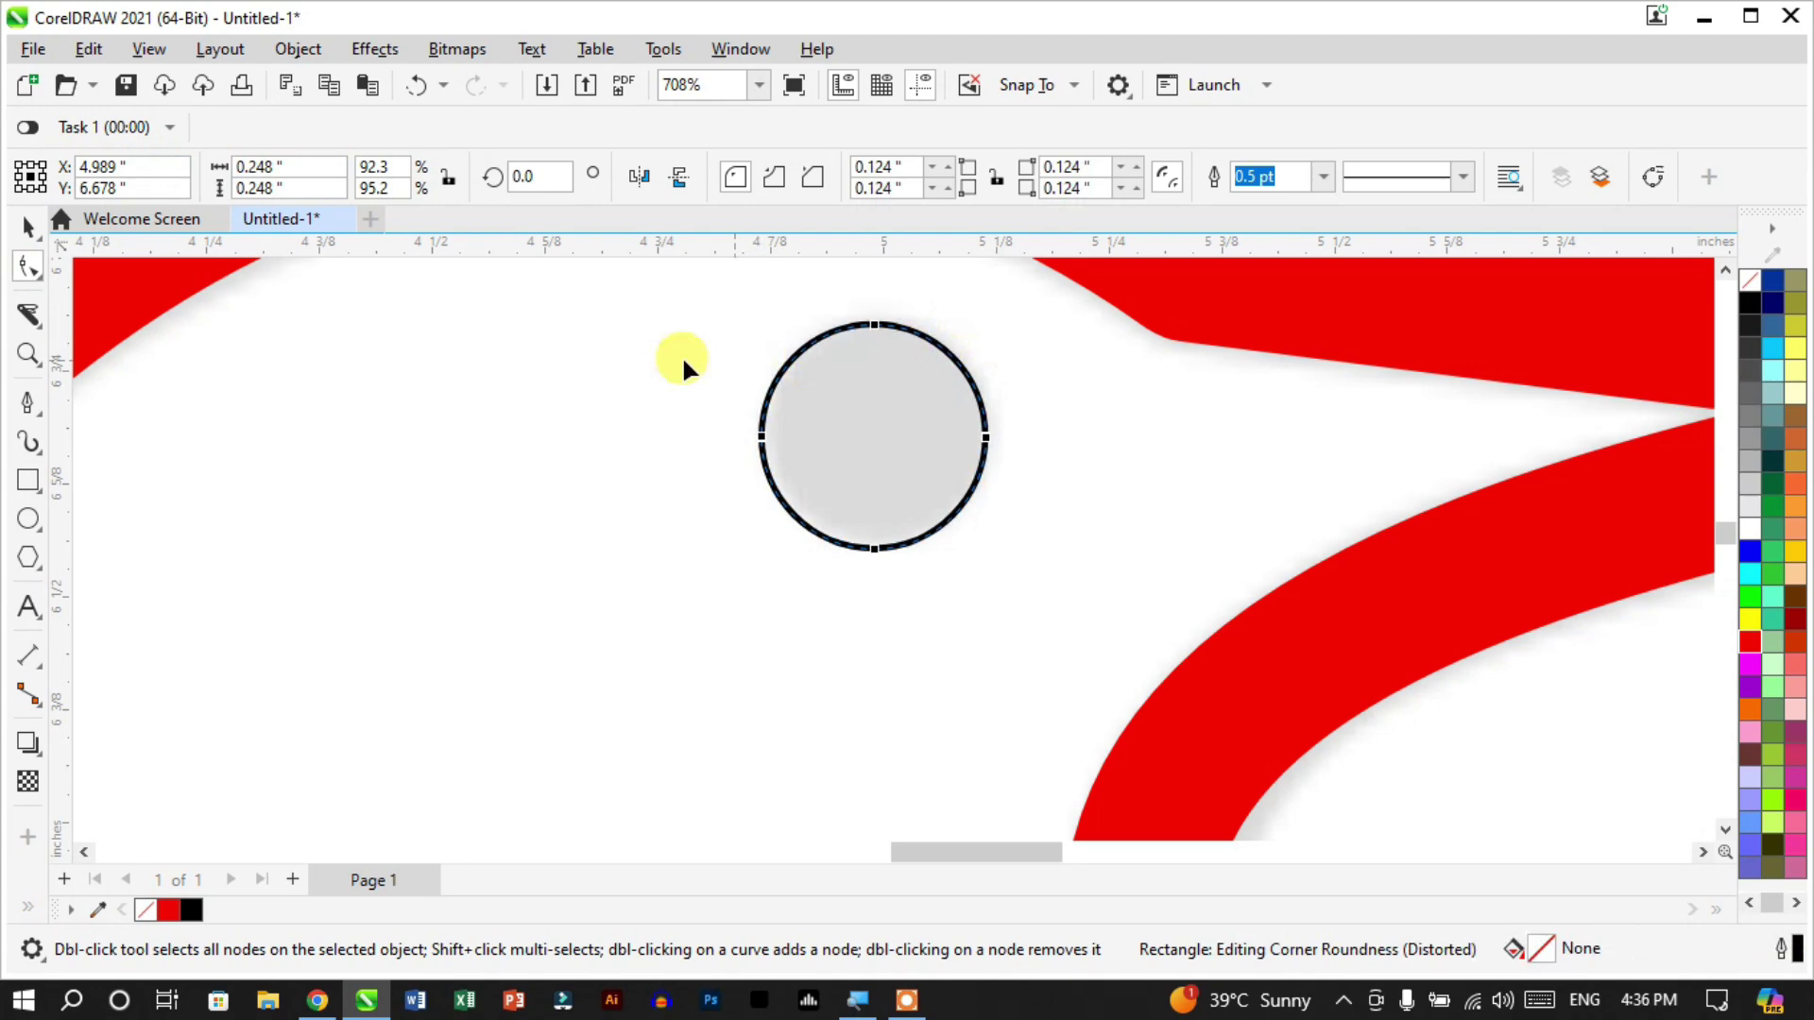
Fill the bird's eye circle with red
left_click(20, 230)
left_click(168, 910)
scroll(956, 441, "down", 4)
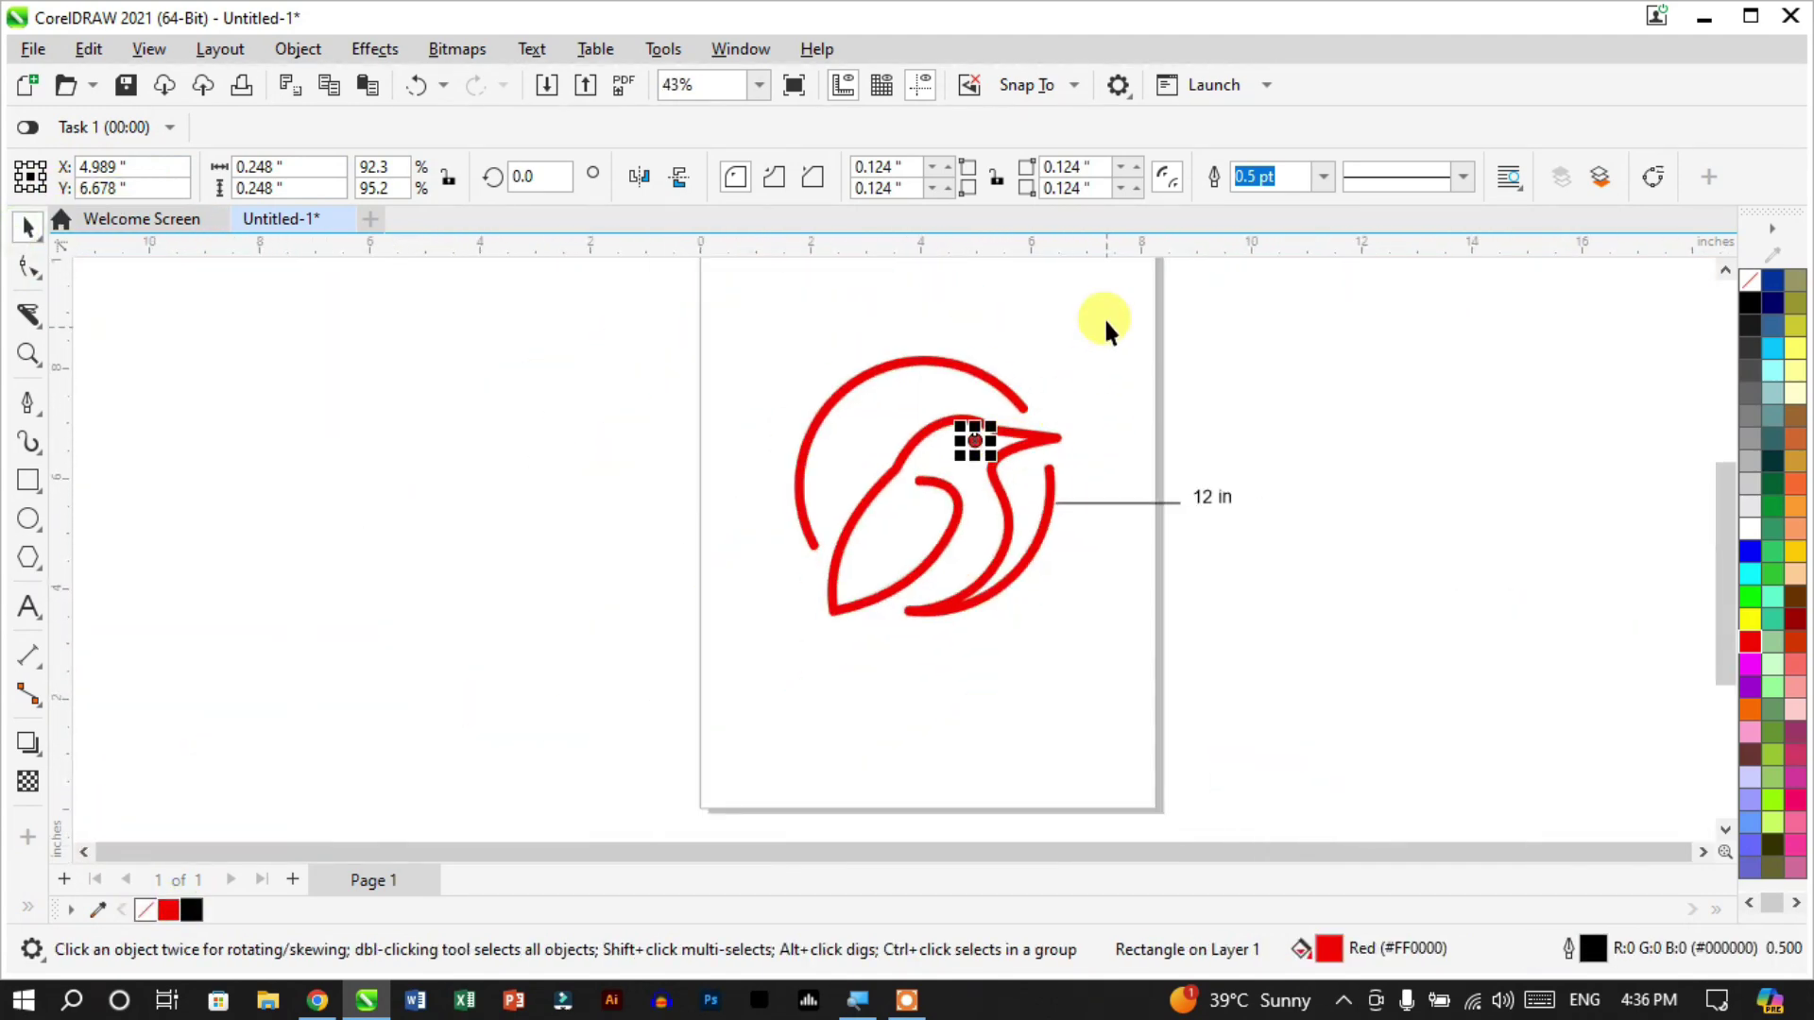
Cut the traced logo objects, unlock and delete the grey sketch bitmap beneath, and paste the objects back in place
left_click_drag(1116, 306, 739, 706)
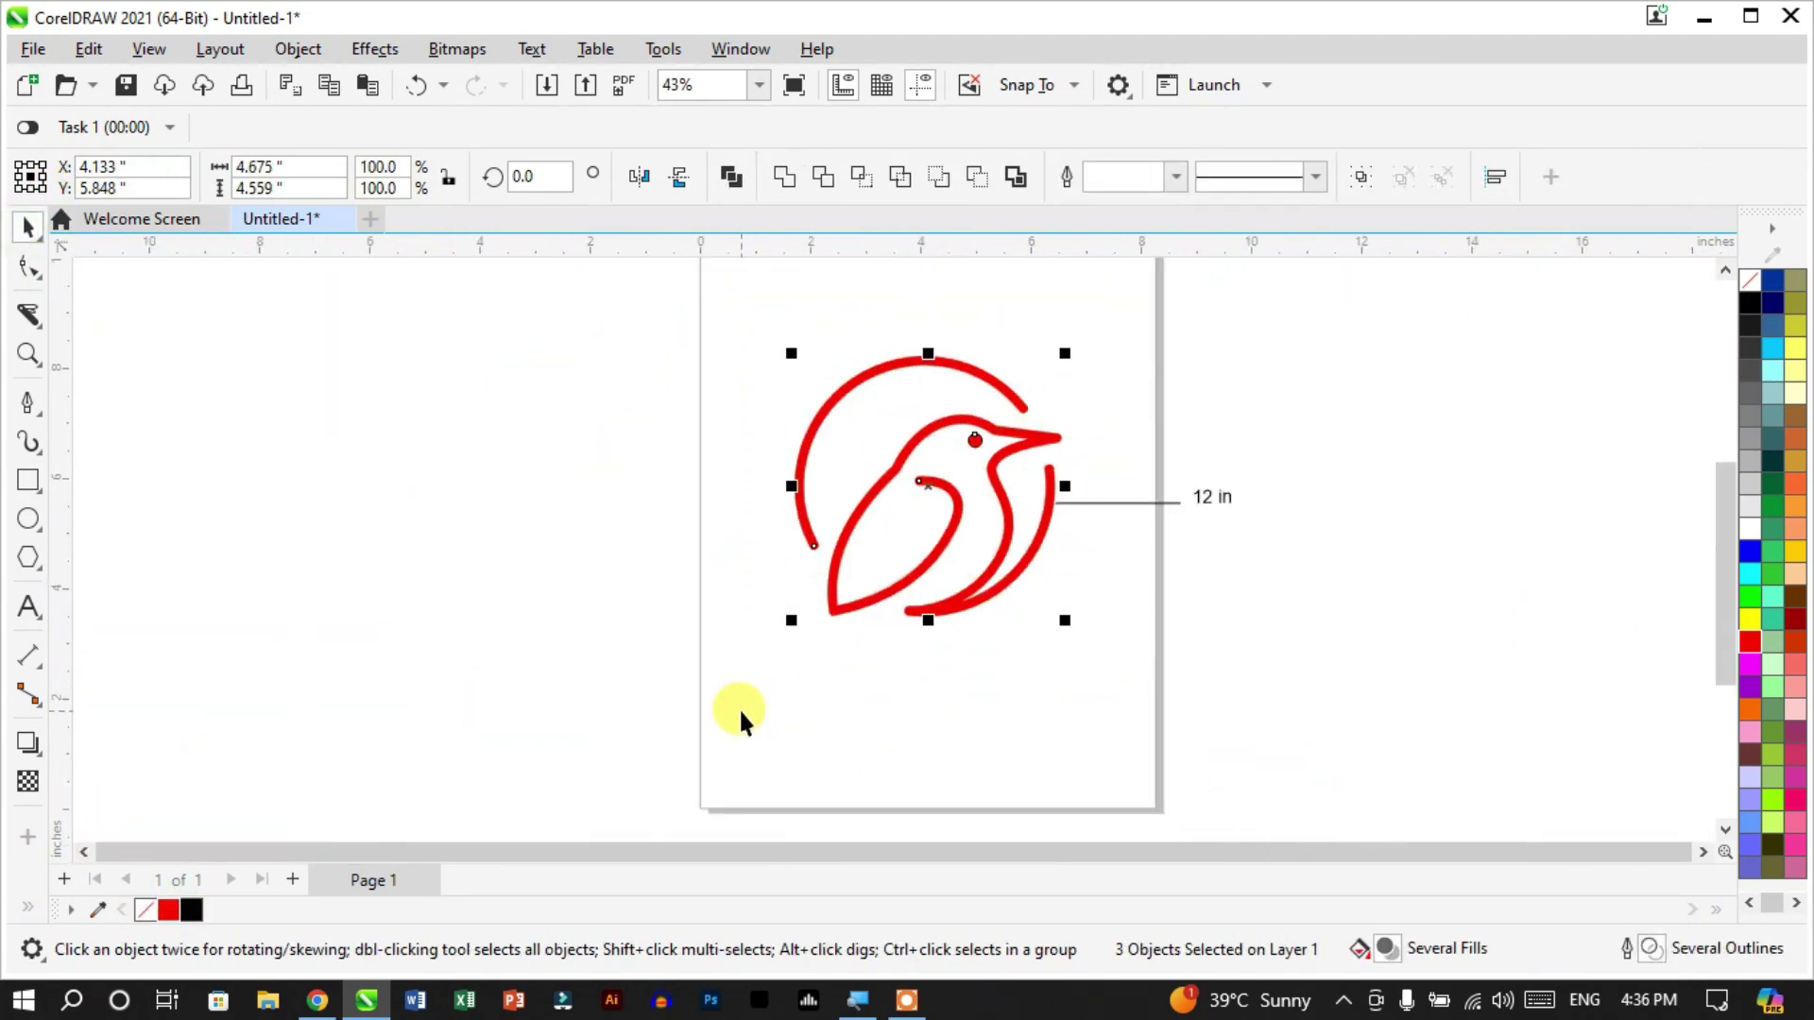
key("Delete")
right_click(939, 521)
left_click(961, 579)
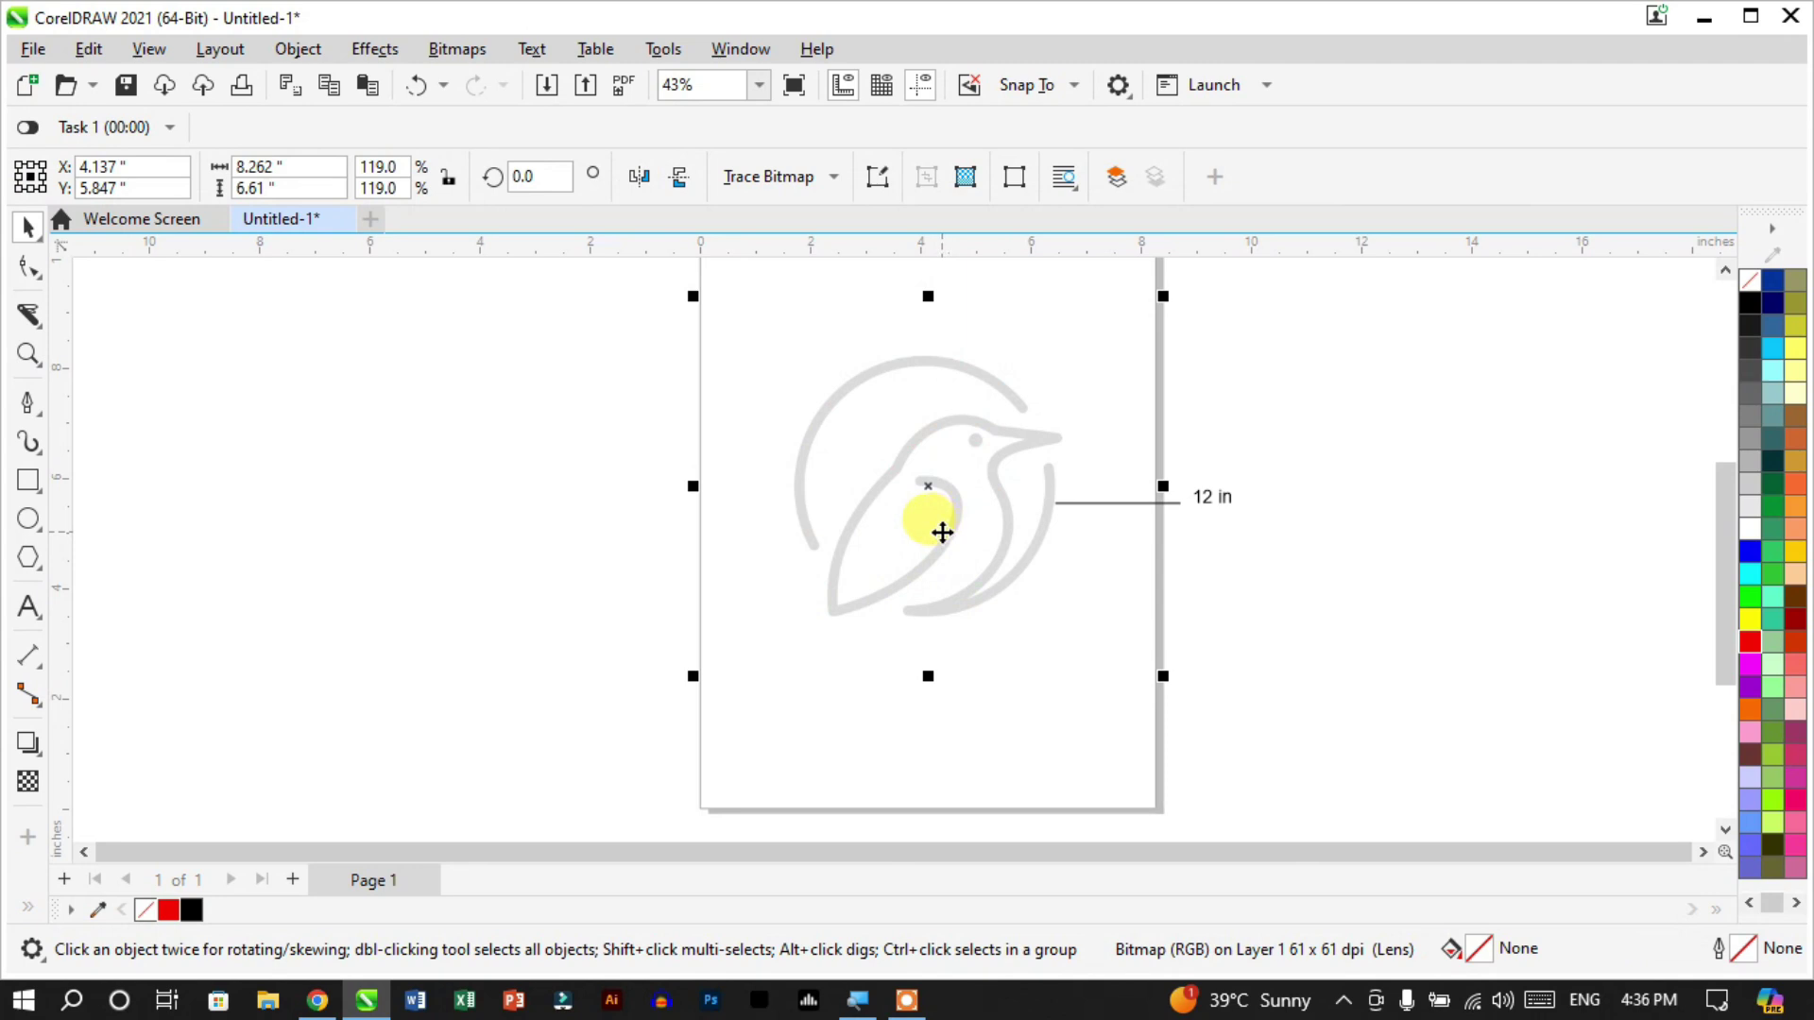
left_click_drag(942, 532, 1335, 526)
key("Delete")
key("ctrl+v")
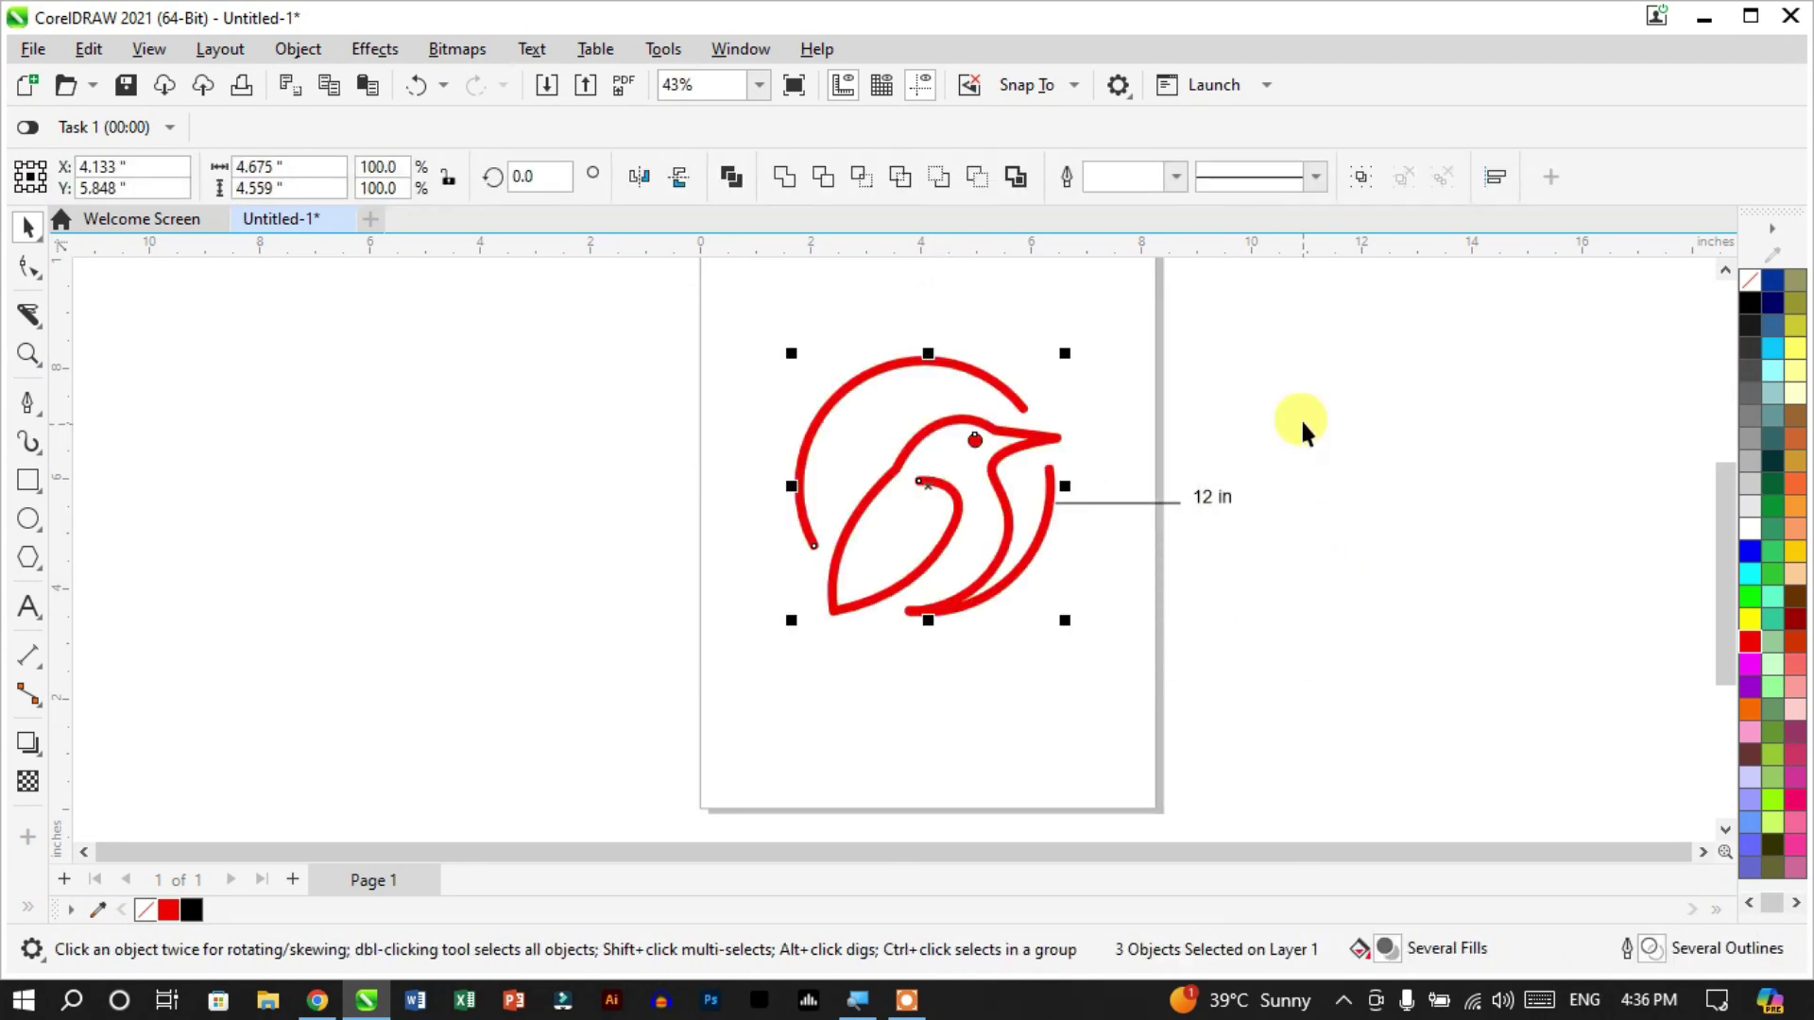
Try enlarging the whole logo to about 20.25 by 19.75 in with live outlines, and undo the scaling
left_click(930, 552)
scroll(882, 567, "down", 2)
scroll(895, 580, "up", 3)
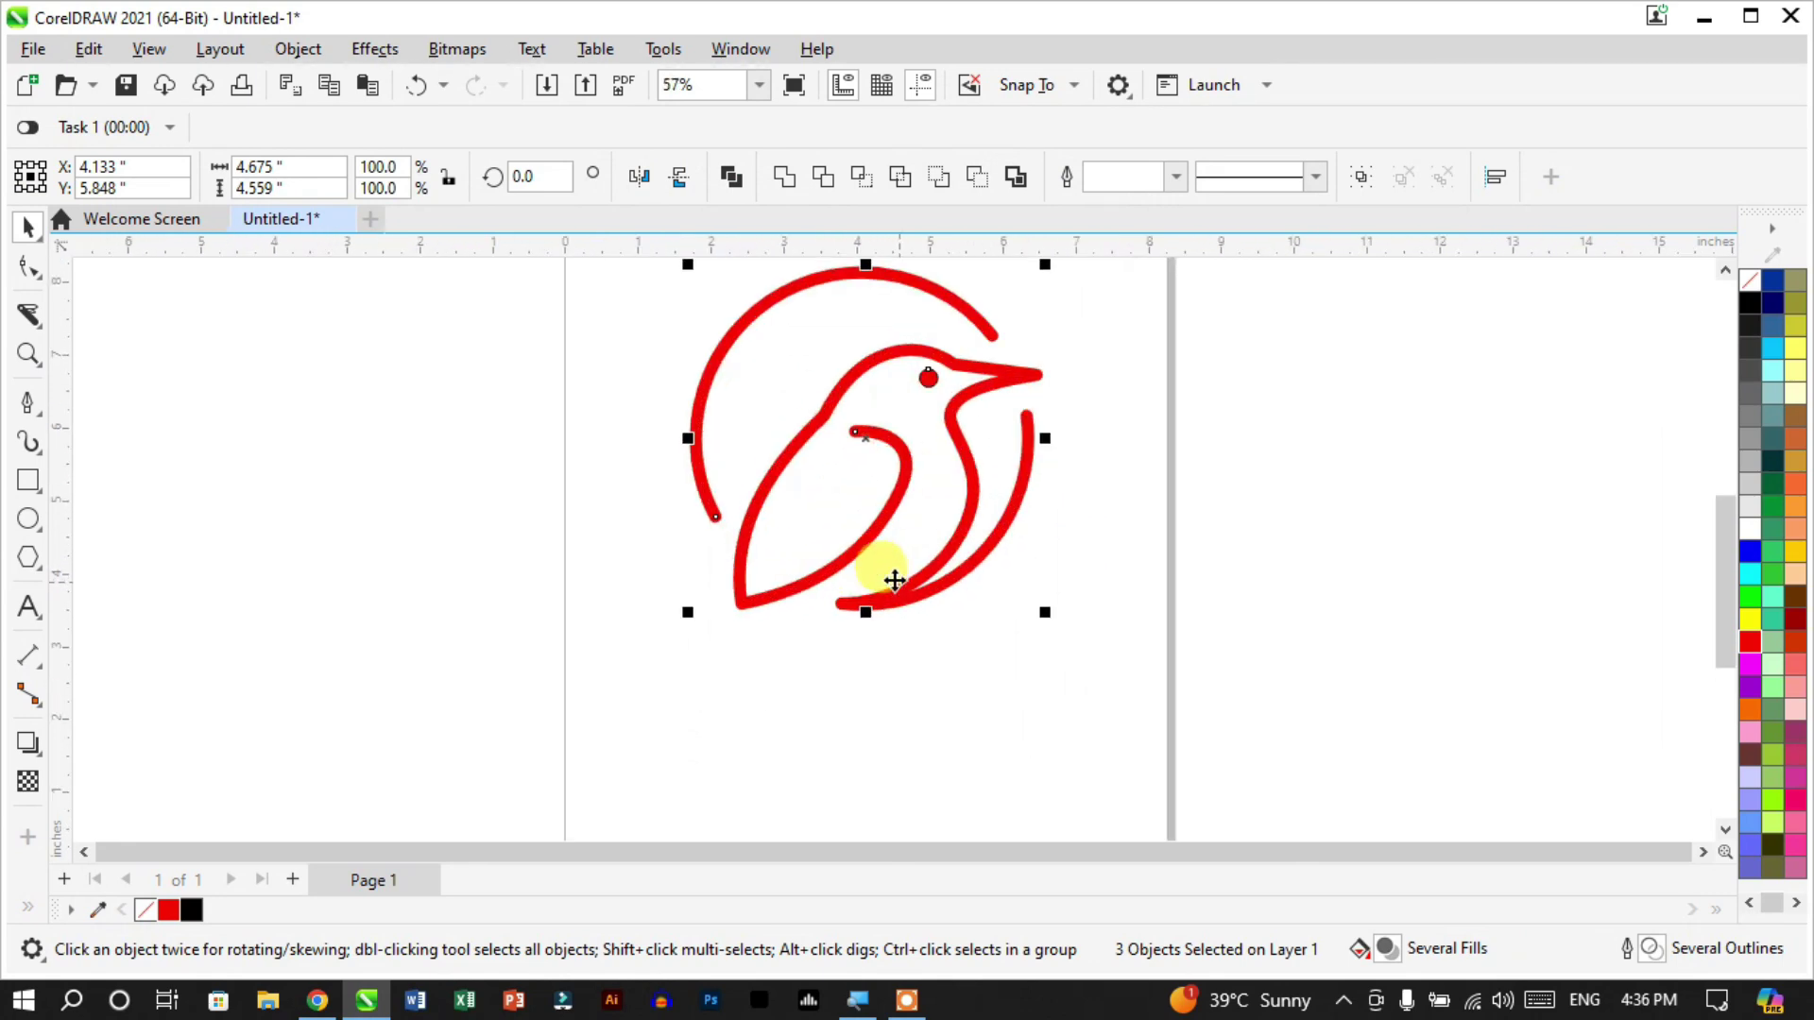
scroll(894, 580, "down", 4)
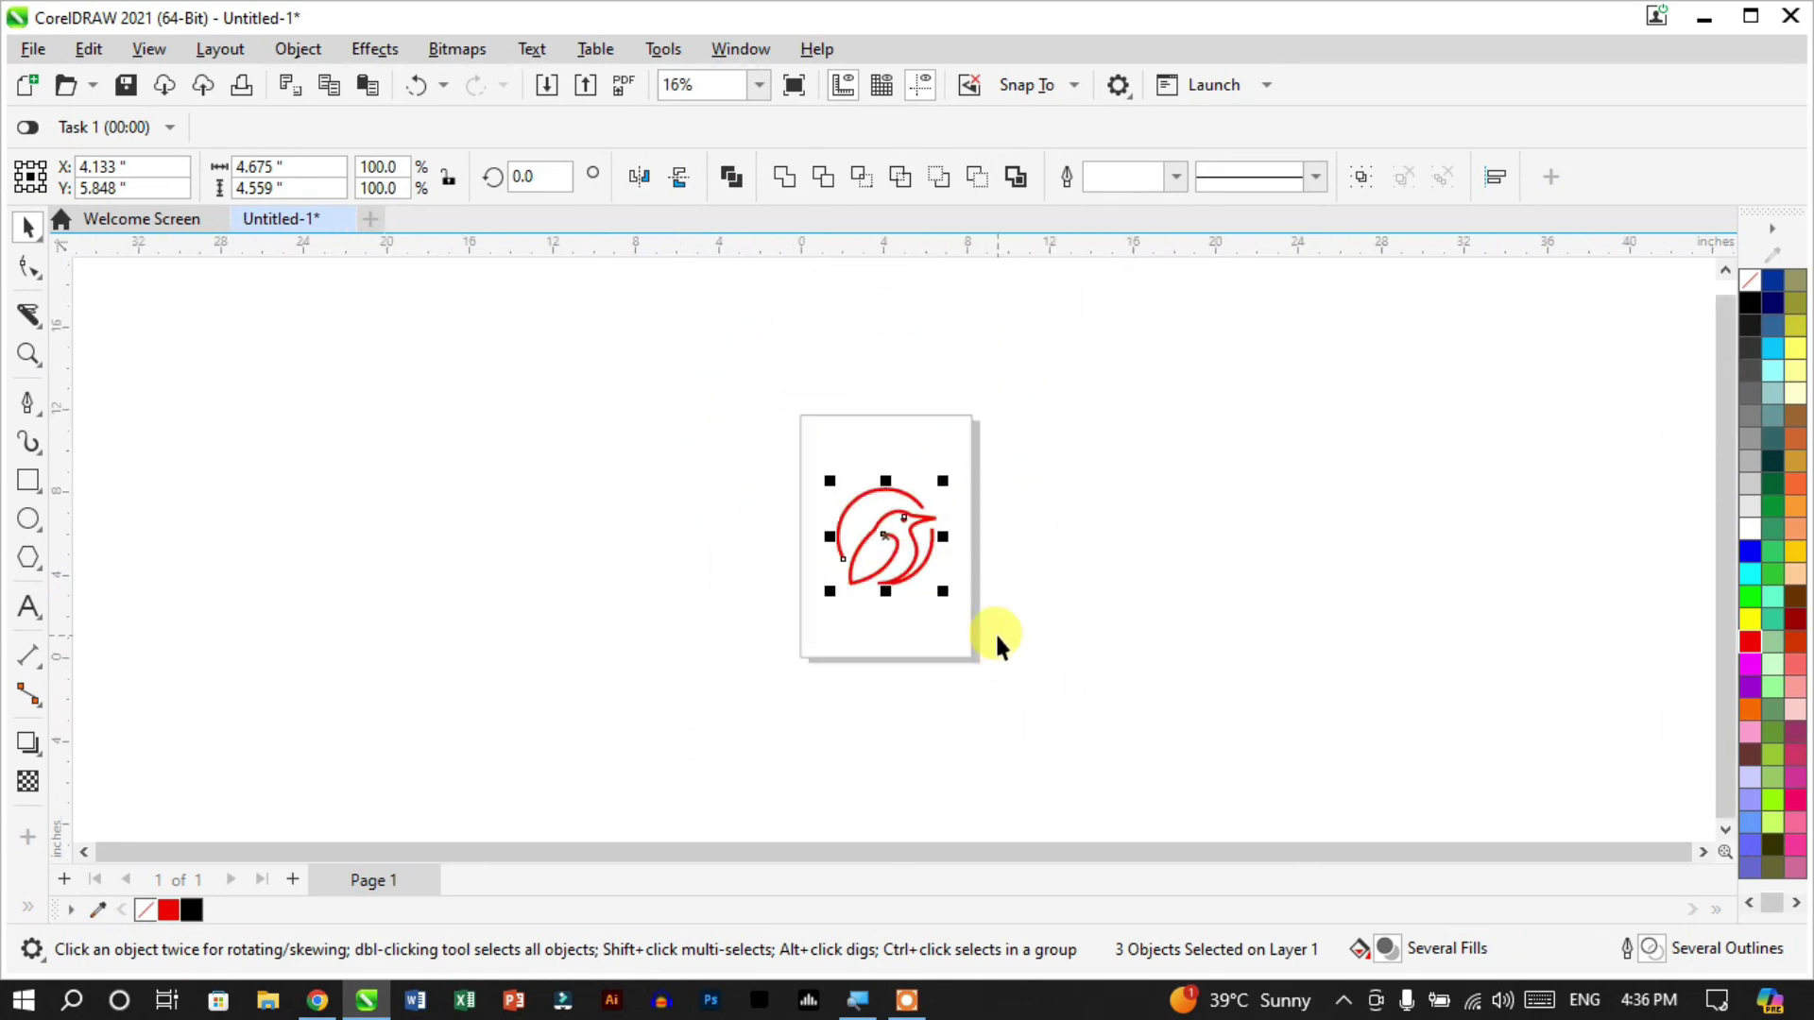
left_click_drag(943, 593, 1213, 752)
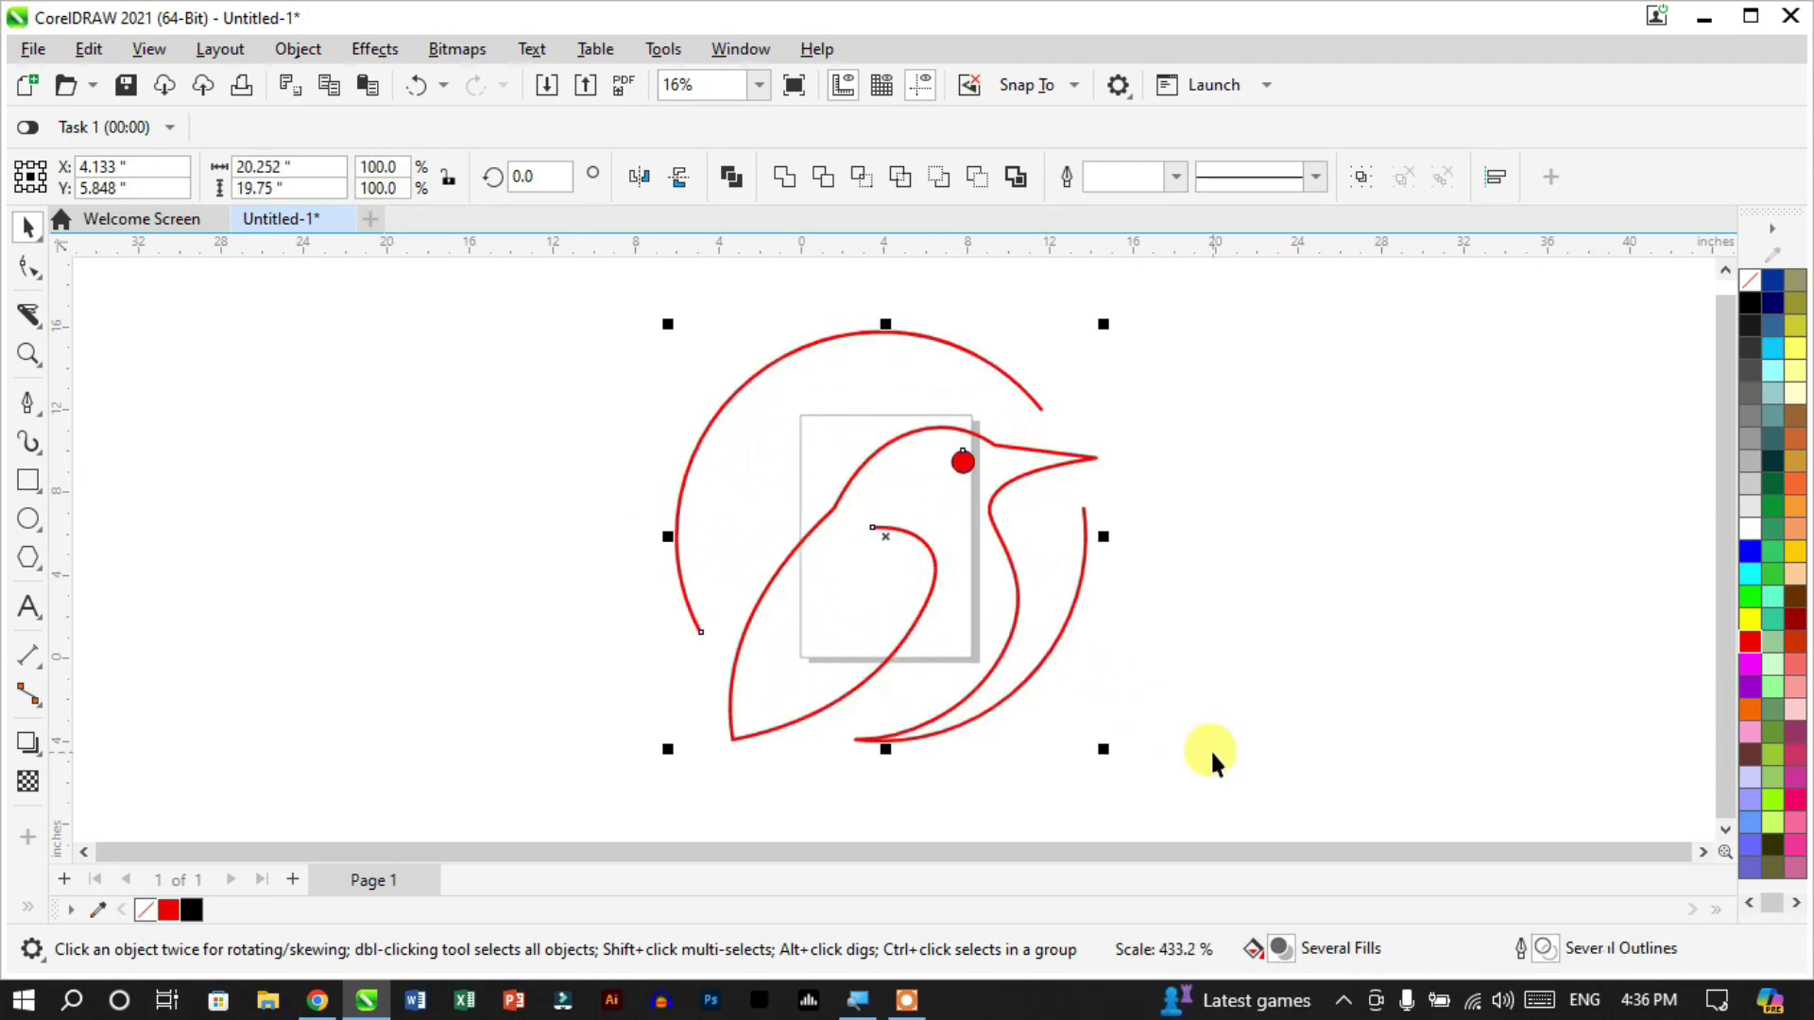
key("Escape")
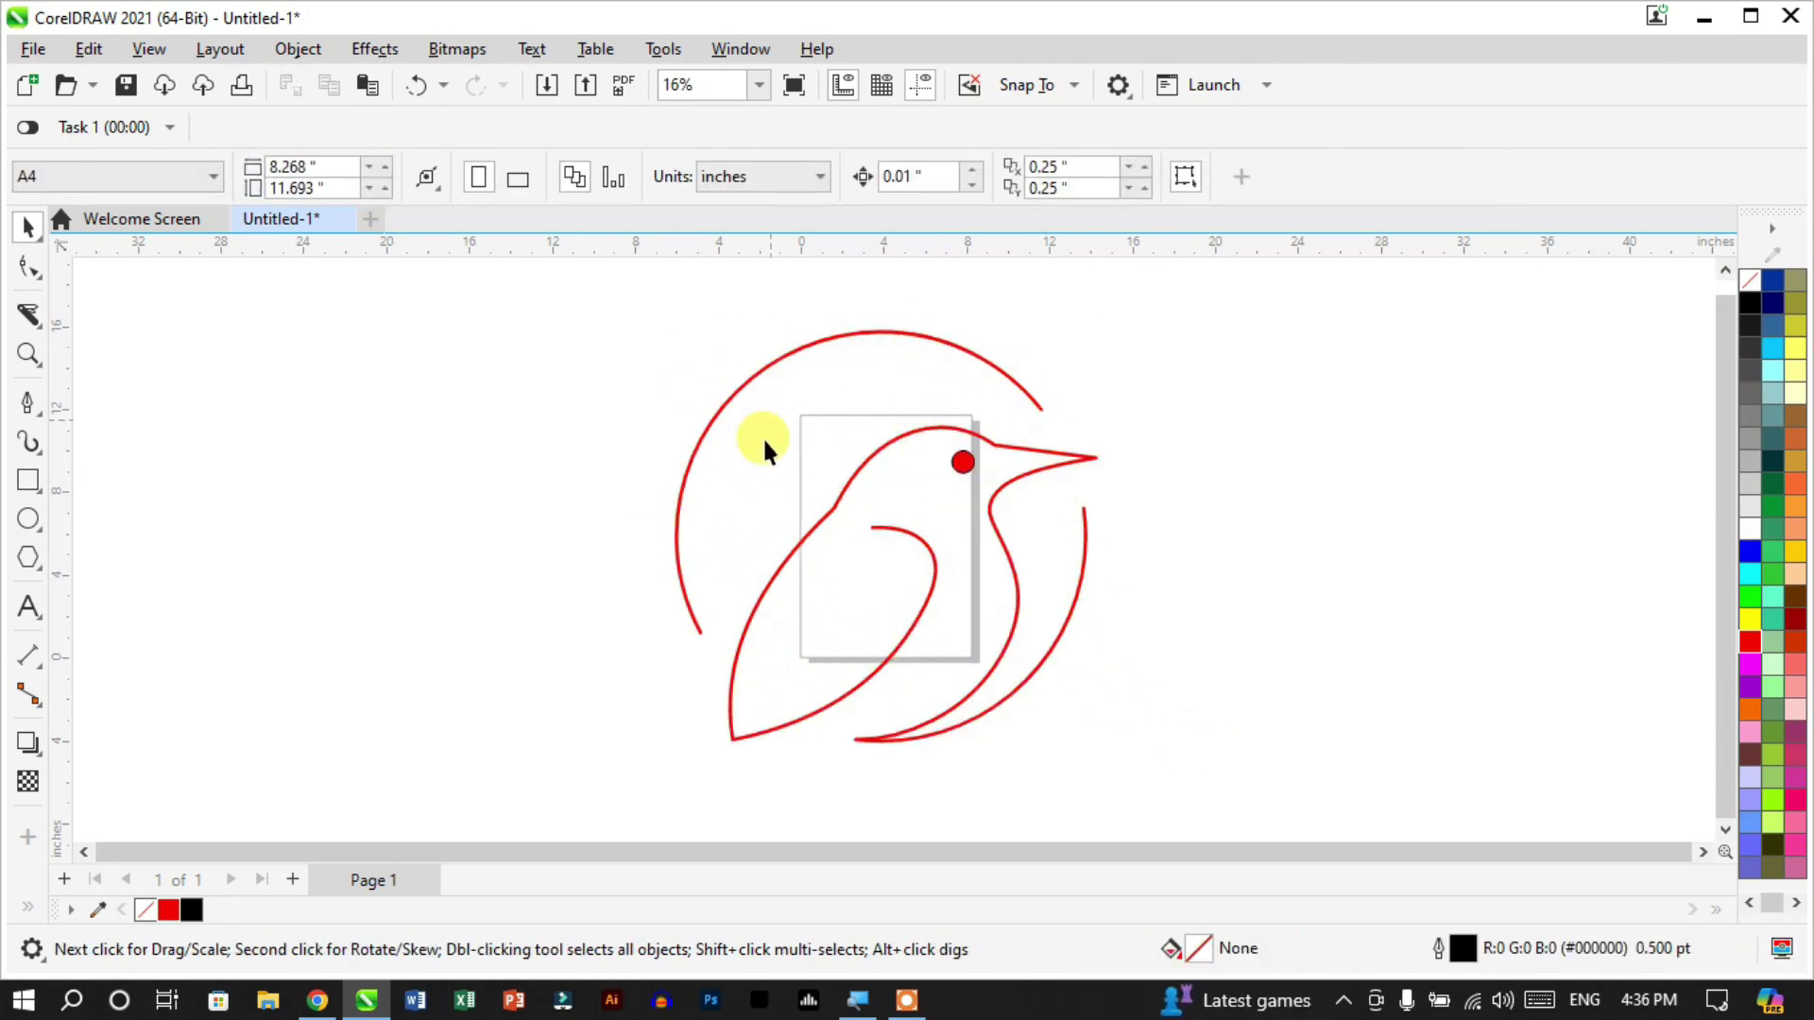
key("ctrl+z")
Convert the outlines of all the logo's curves and its eye to filled objects
scroll(882, 566, "up", 4)
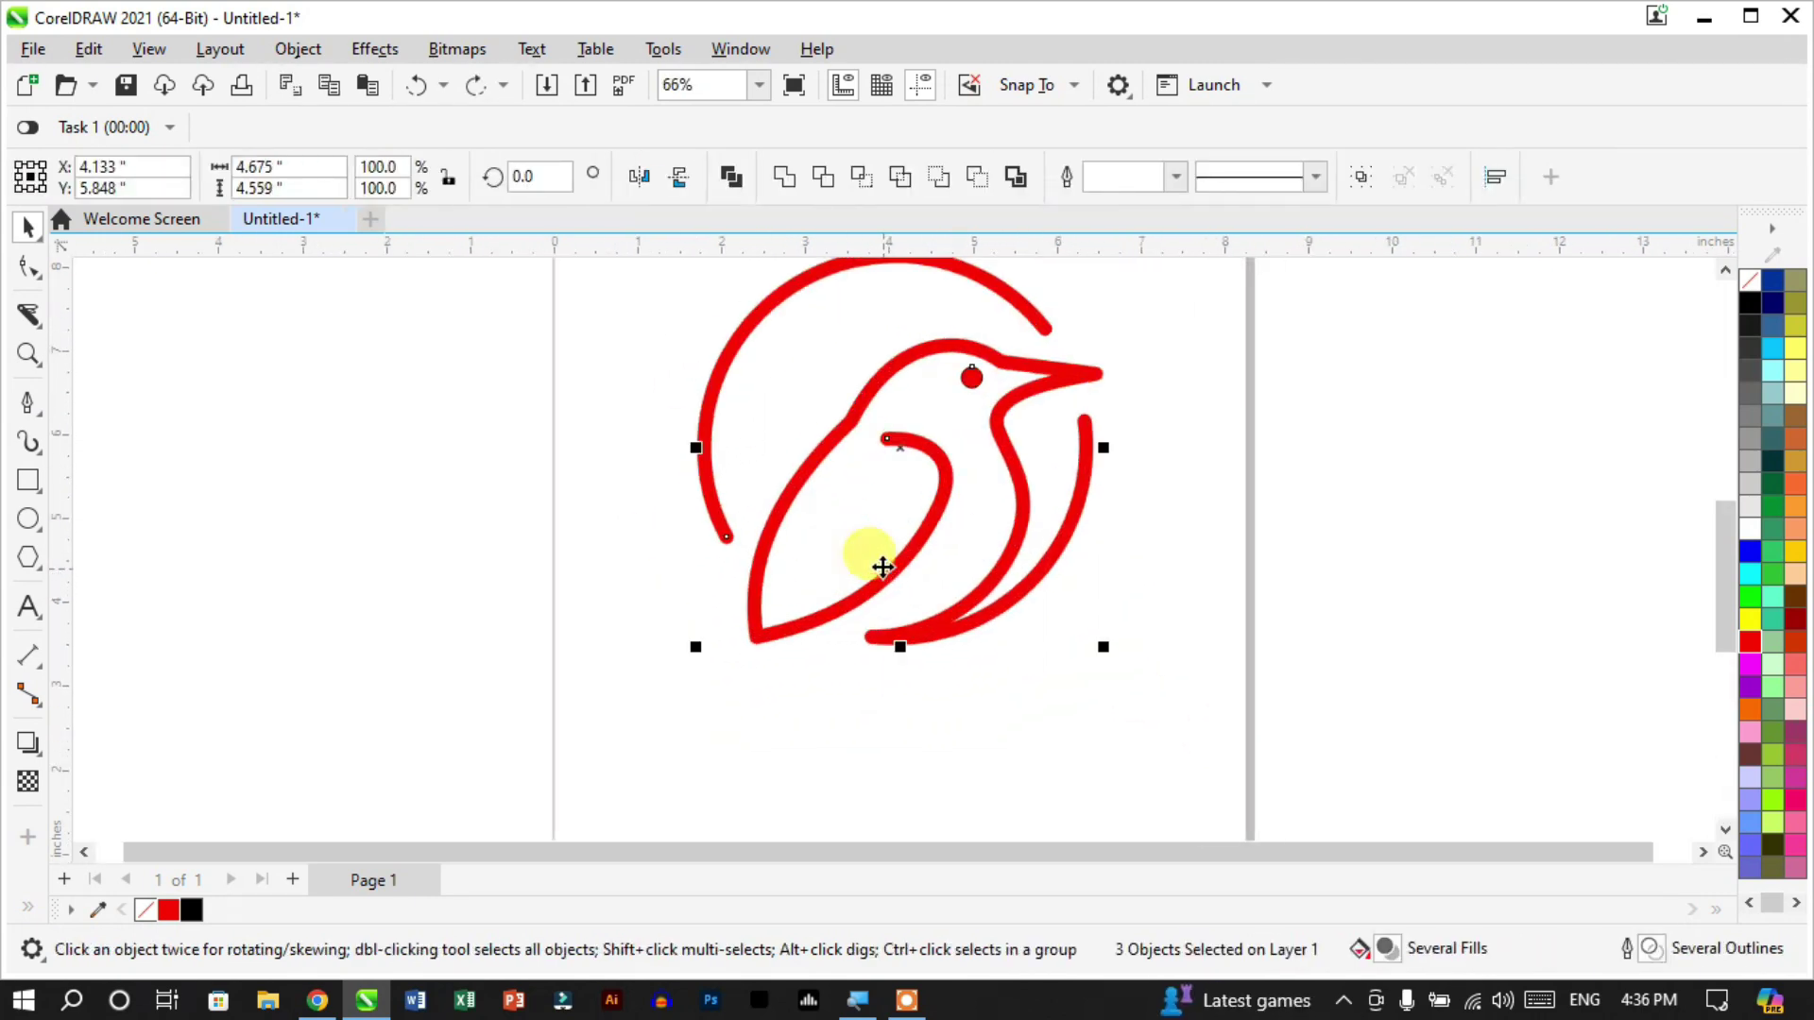
scroll(909, 550, "up", 1)
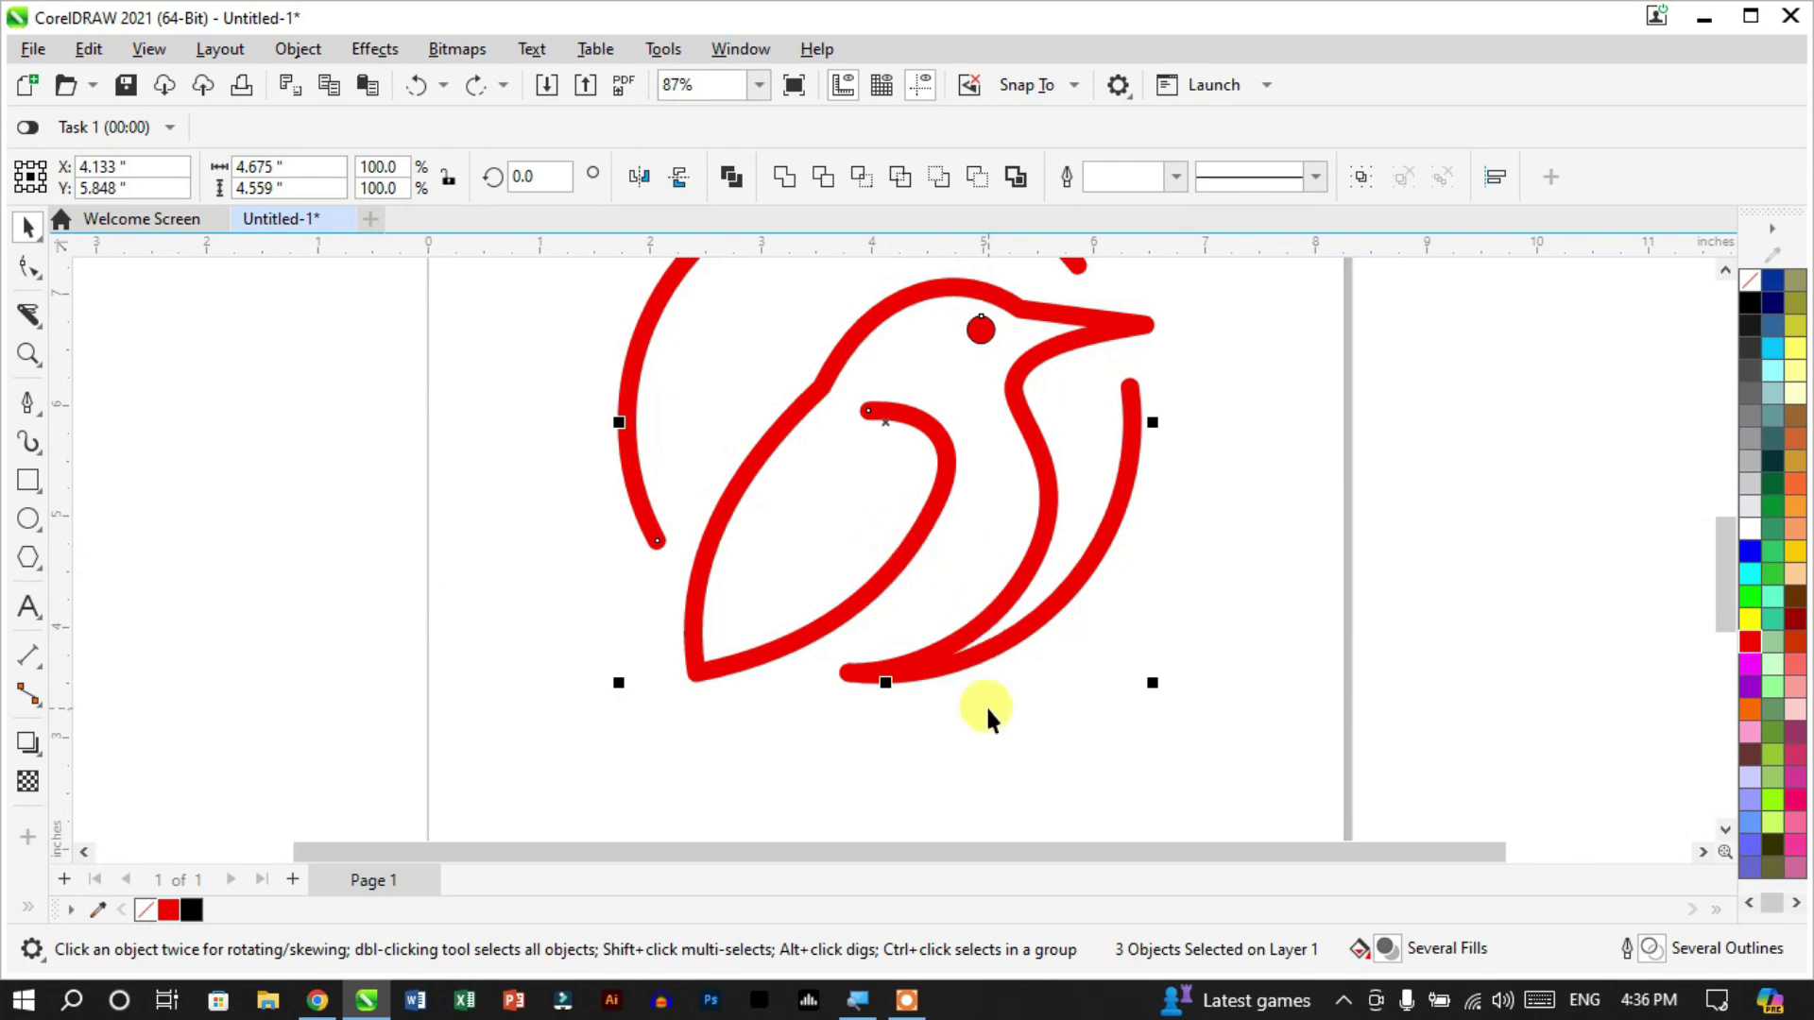
left_click(981, 656)
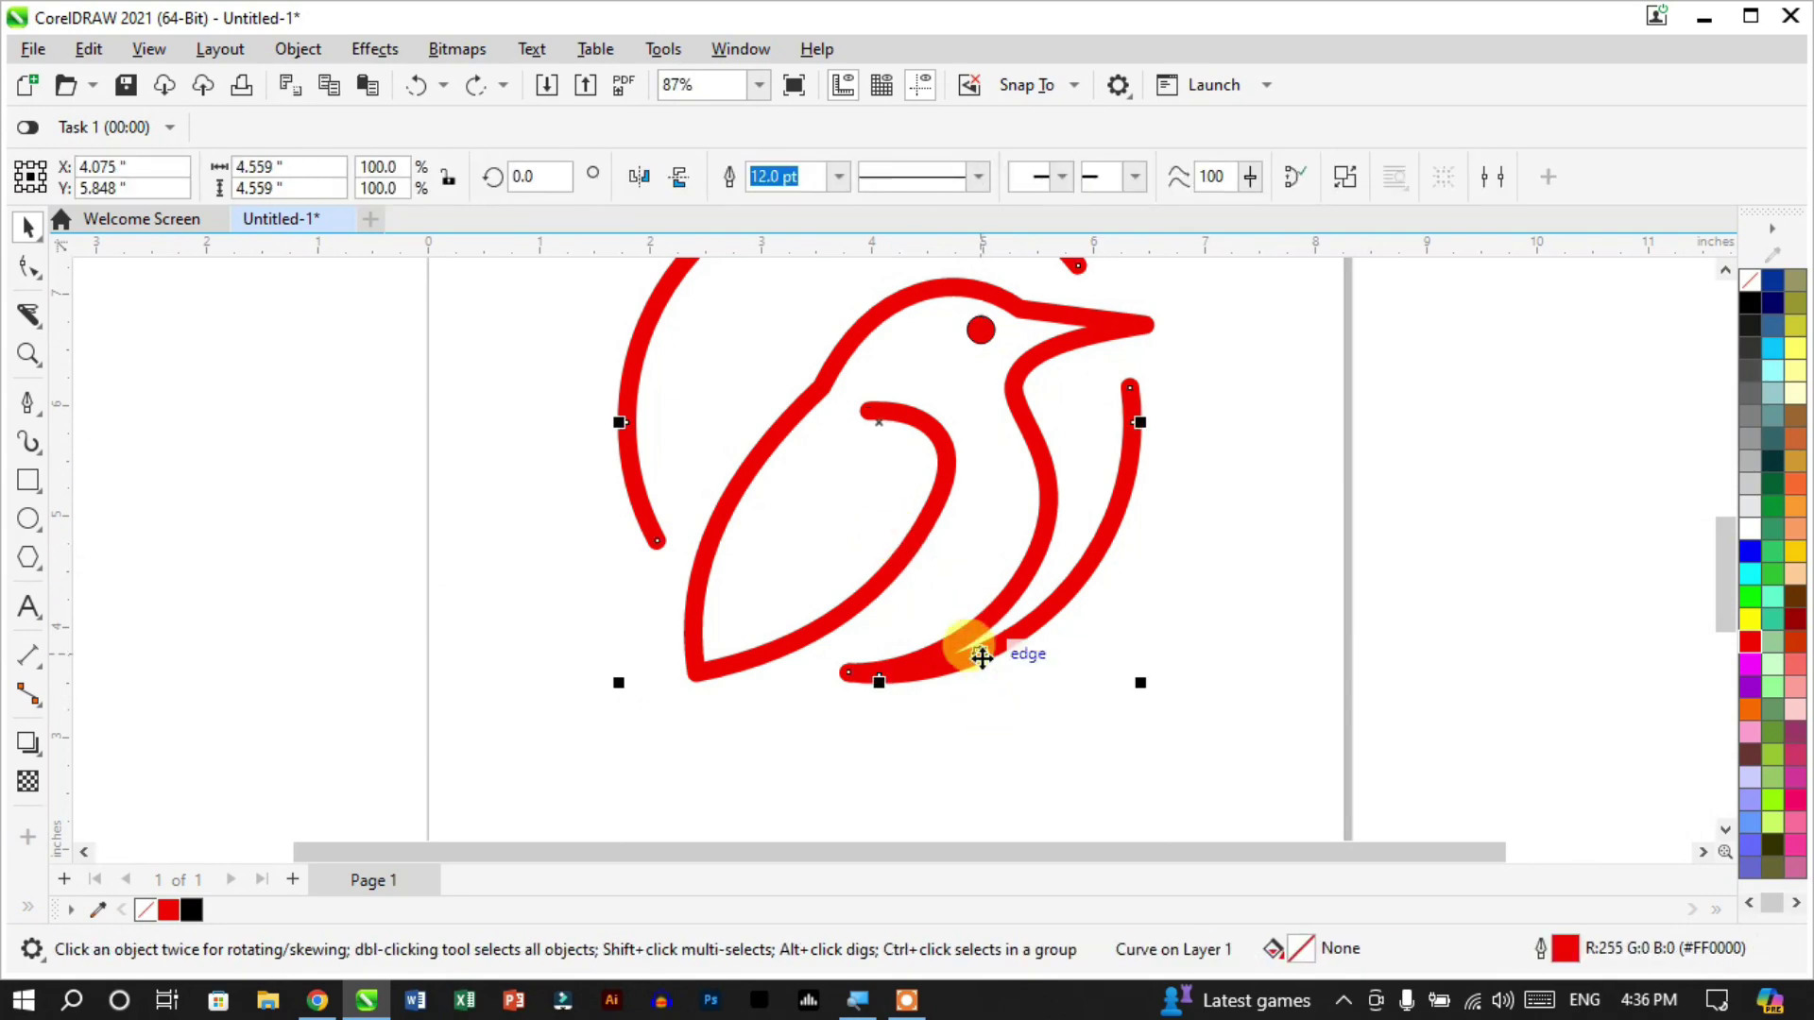
scroll(981, 657, "down", 3)
left_click_drag(1133, 351, 739, 716)
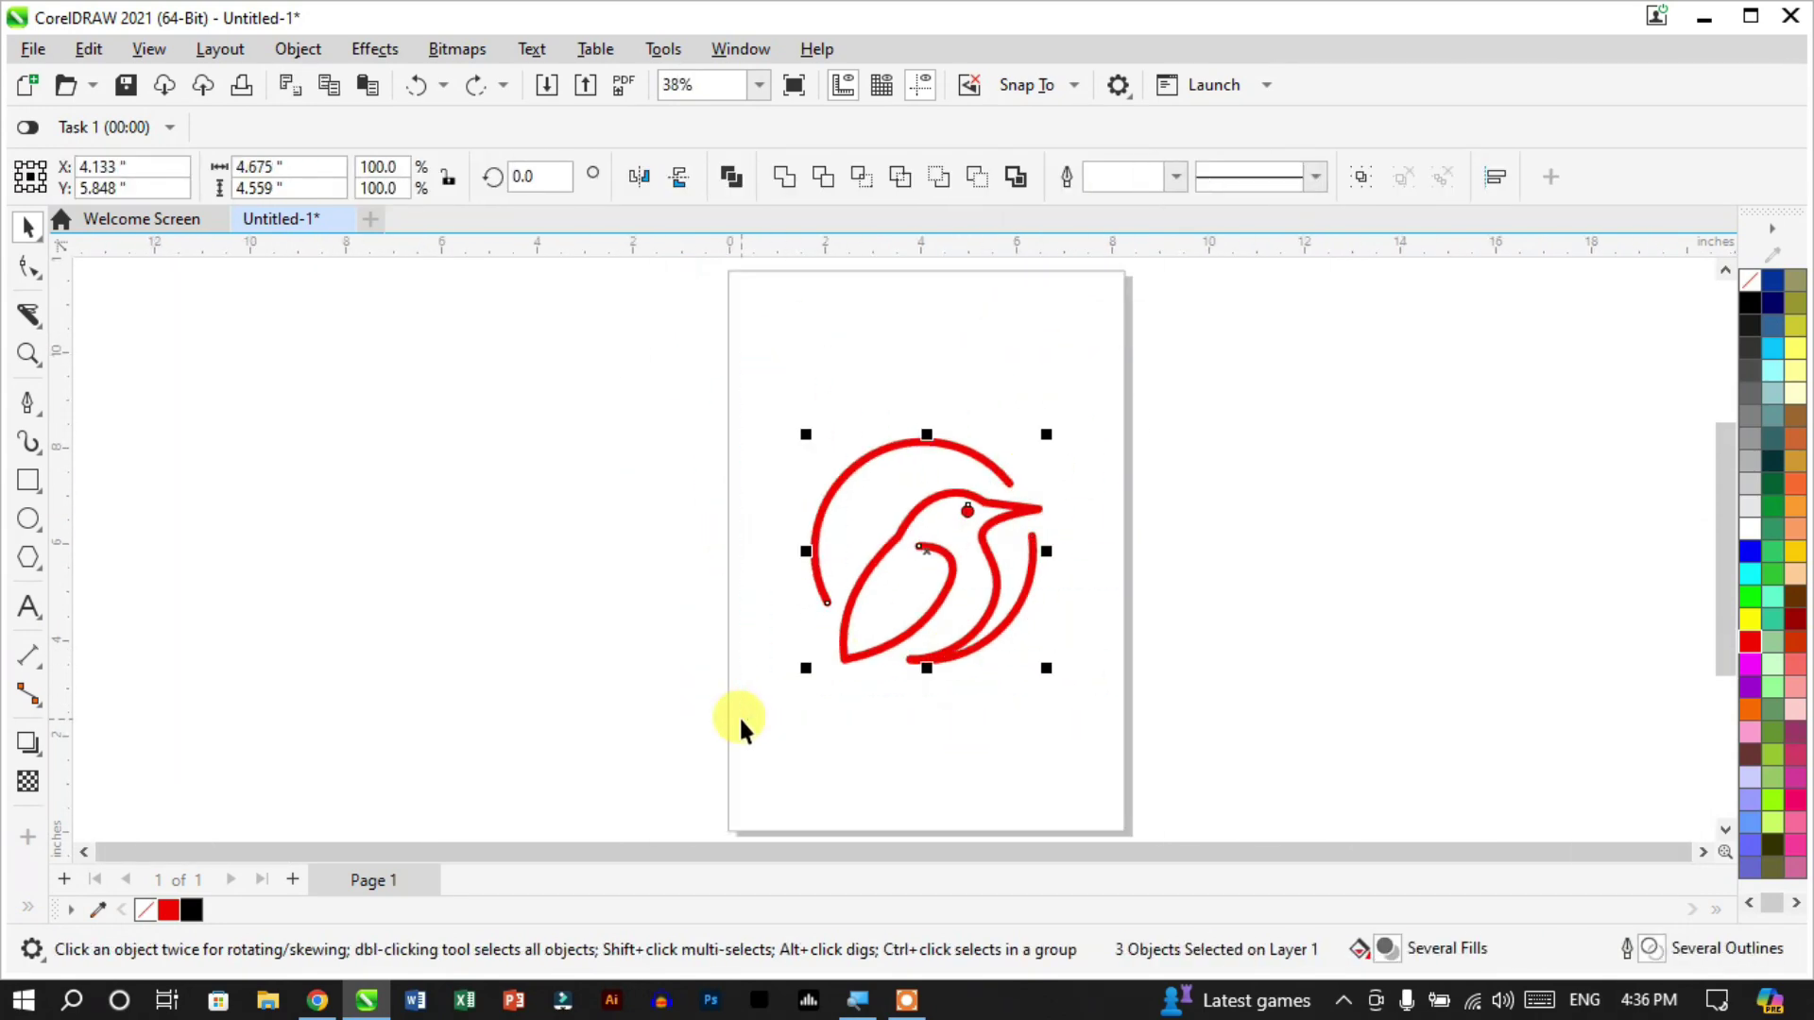
key("ctrl+shift+q")
left_click(744, 681)
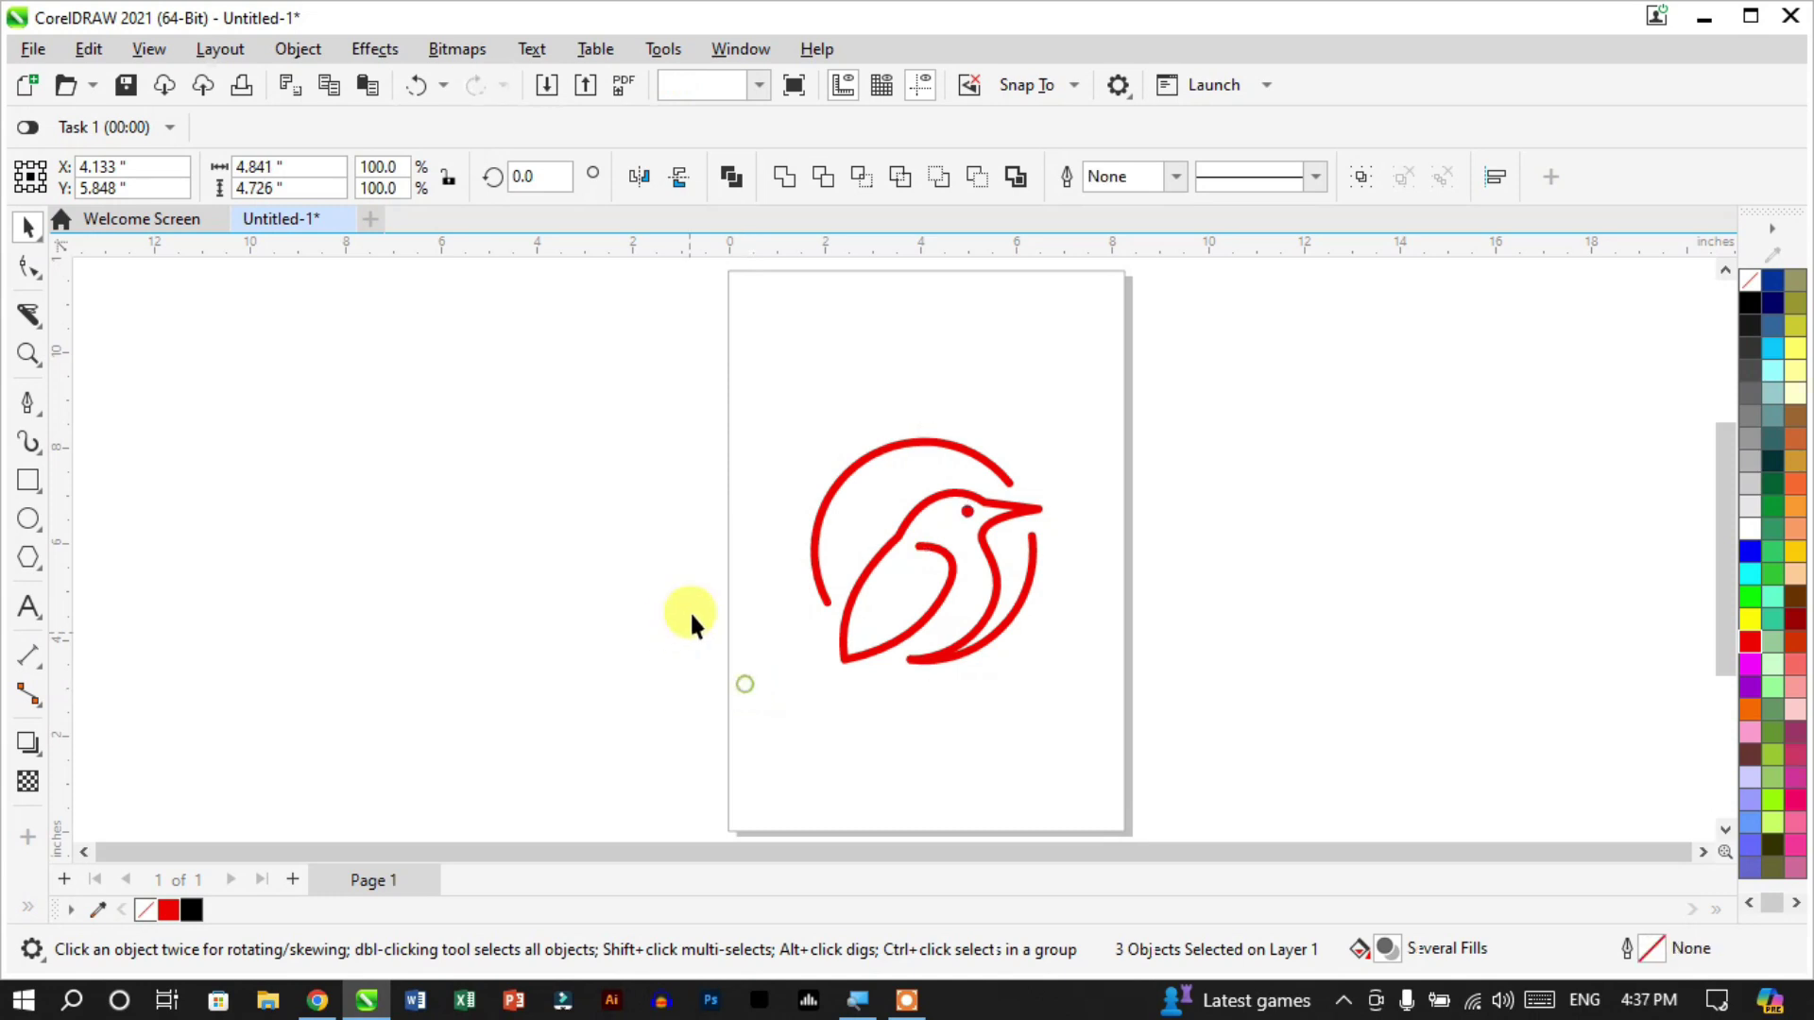
Try enlarging the whole logo proportionally with its converted outlines, and undo the scaling
scroll(911, 485, "down", 1)
left_click_drag(1169, 400, 635, 765)
left_click_drag(988, 592, 1232, 728)
left_click(1262, 694)
key("ctrl+z")
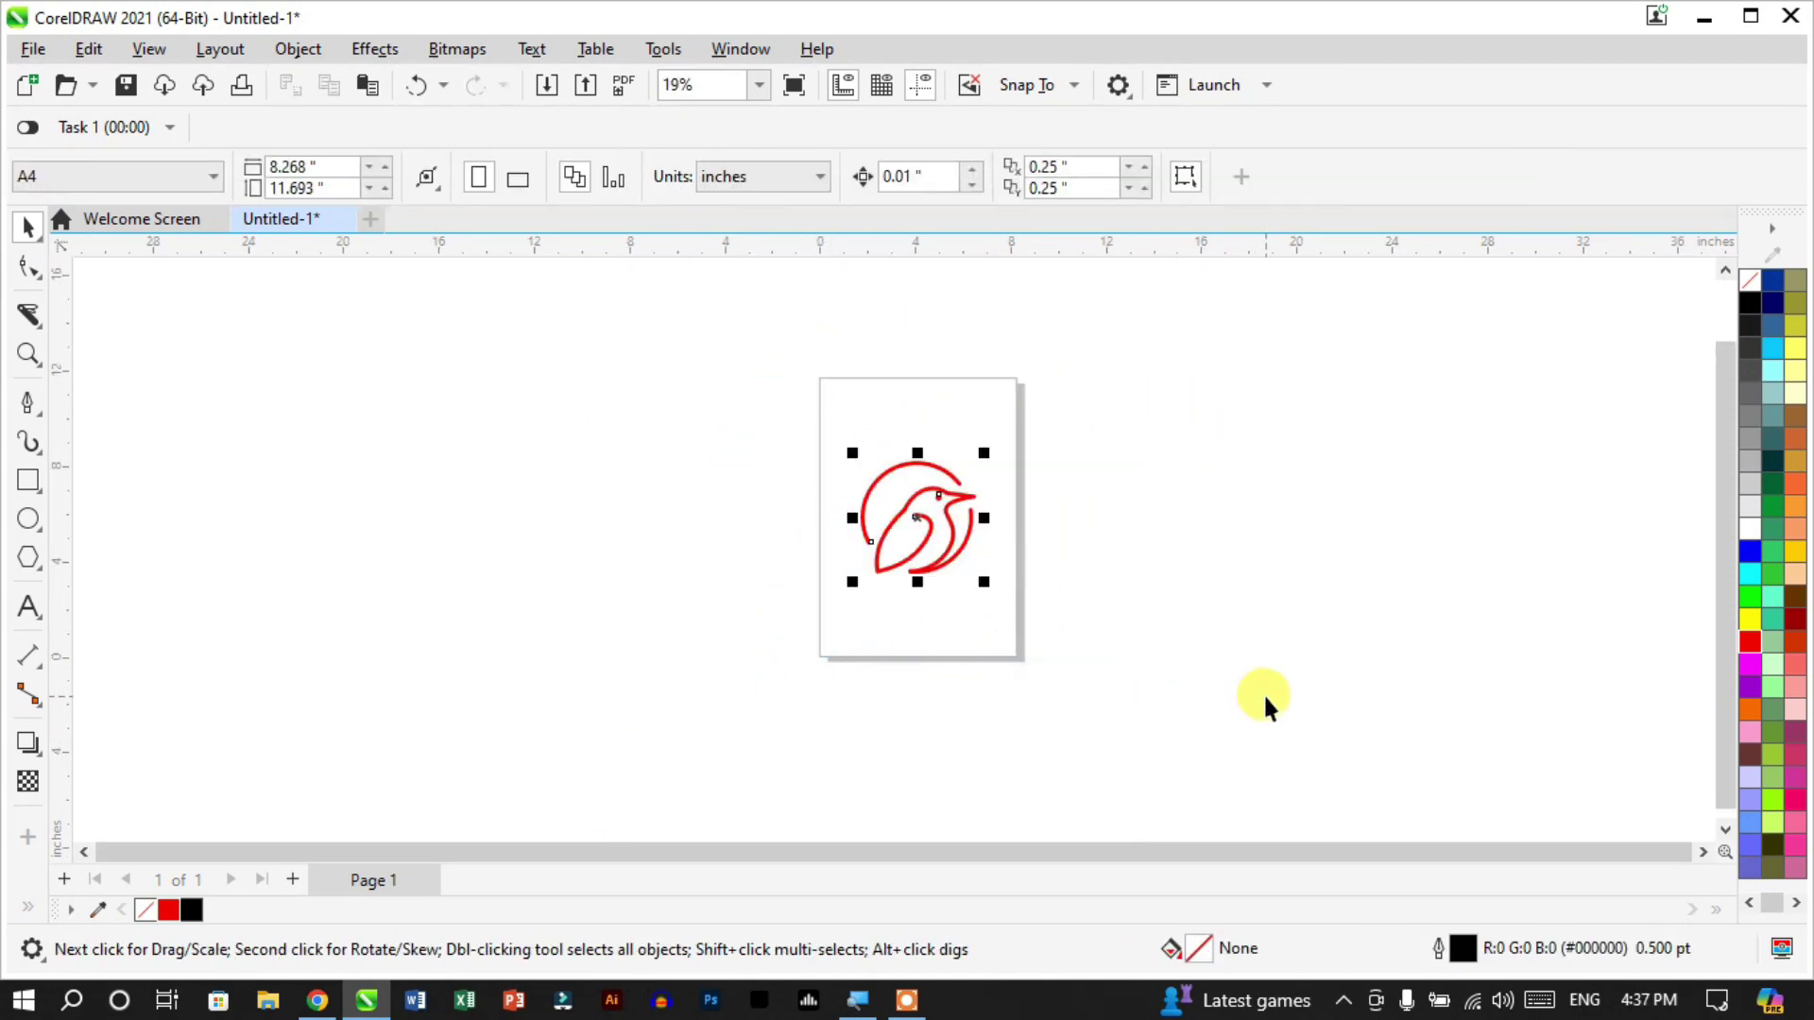
scroll(882, 520, "up", 6)
scroll(1207, 531, "down", 4)
left_click(1084, 542)
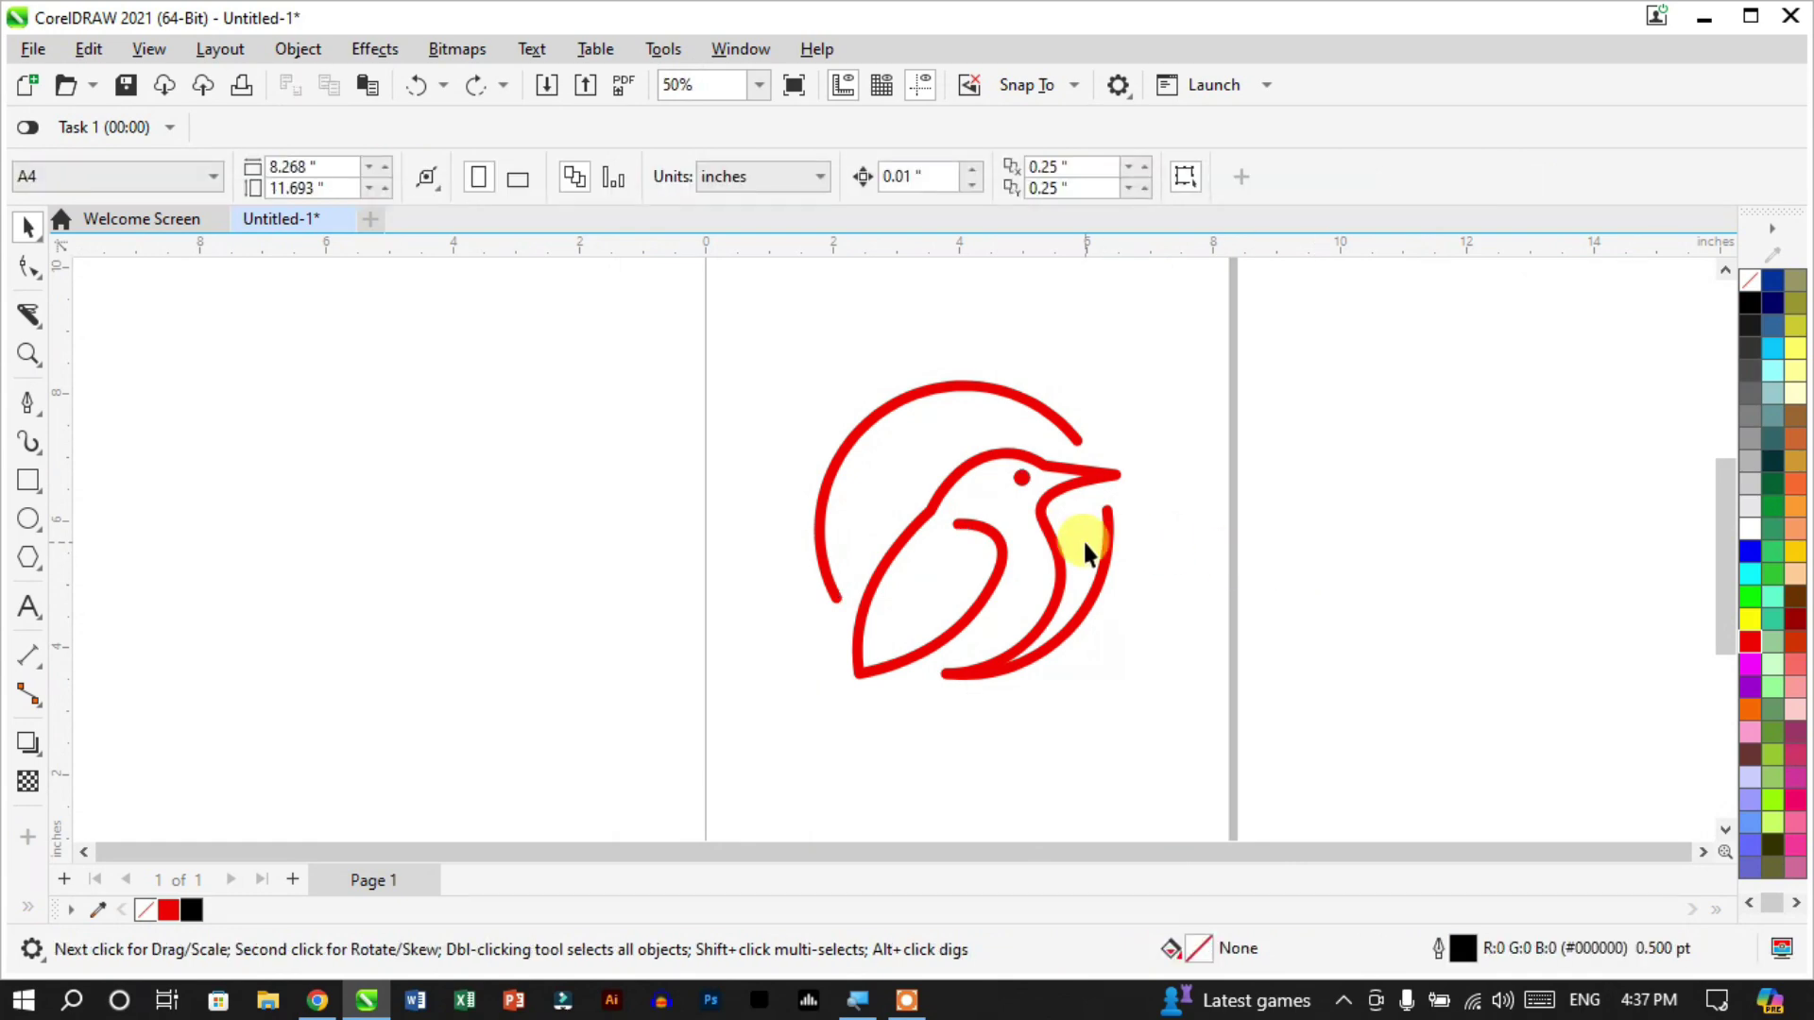
scroll(1083, 539, "up", 1)
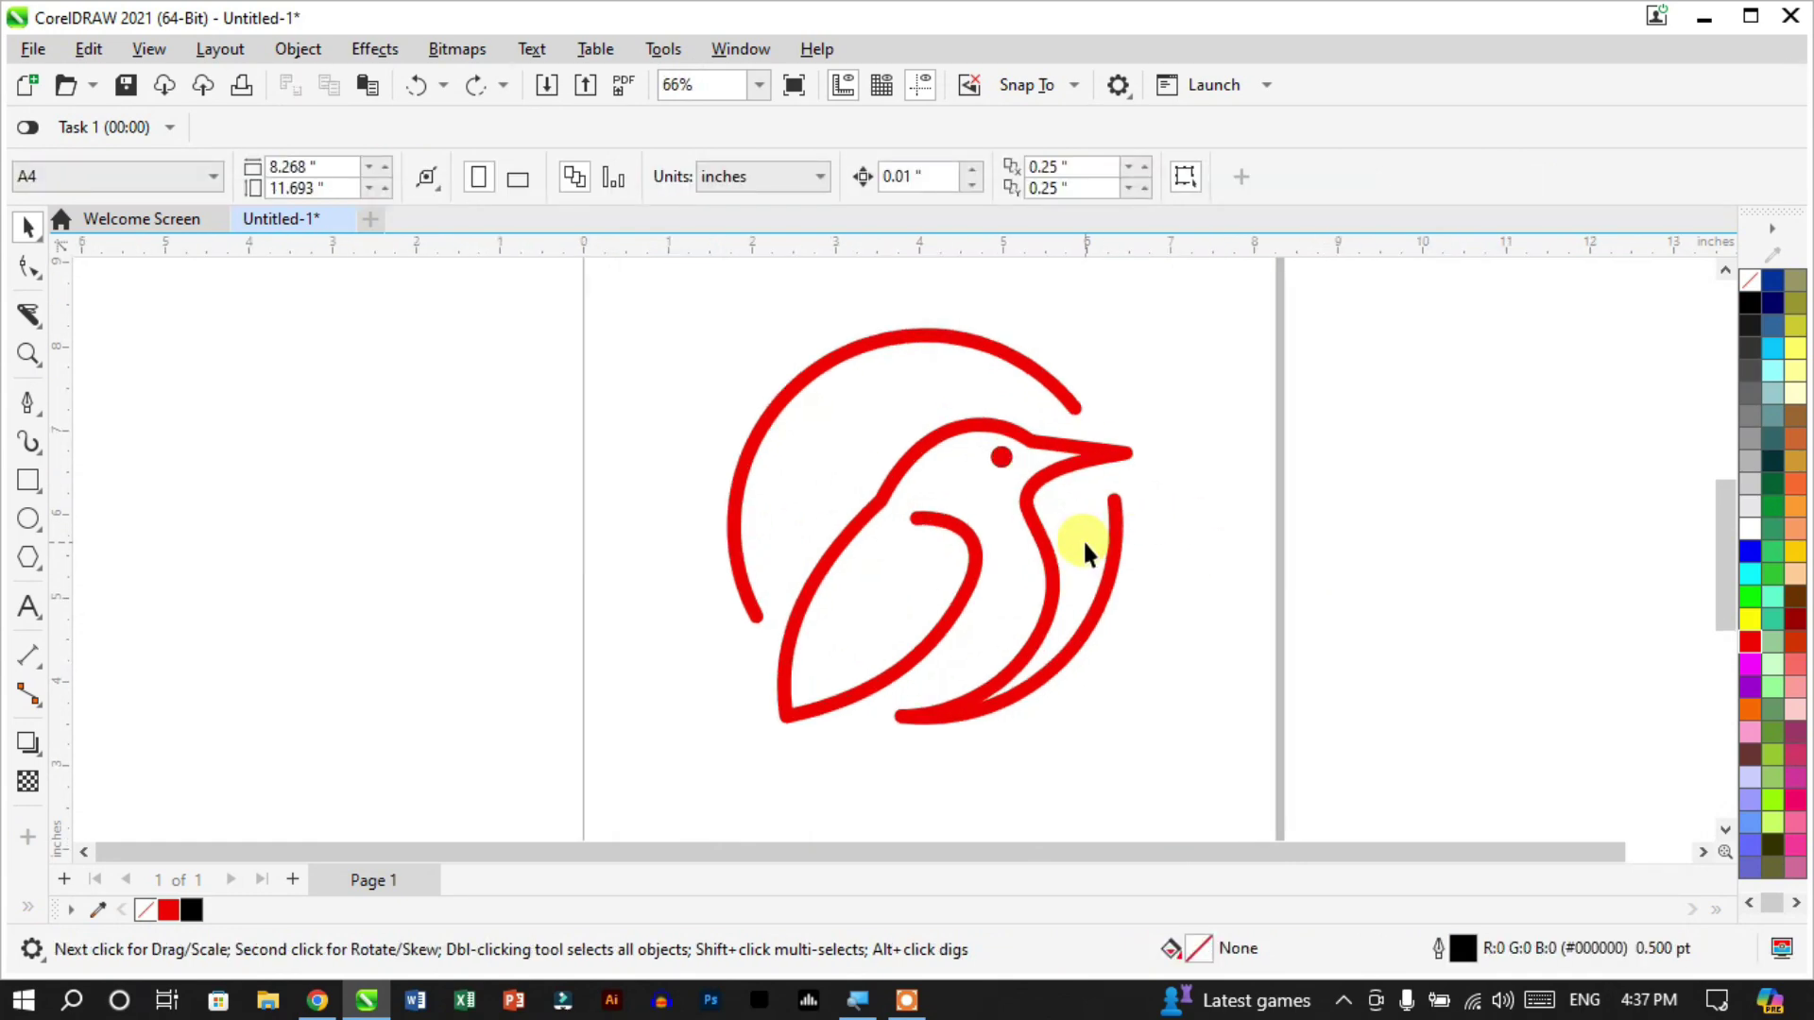